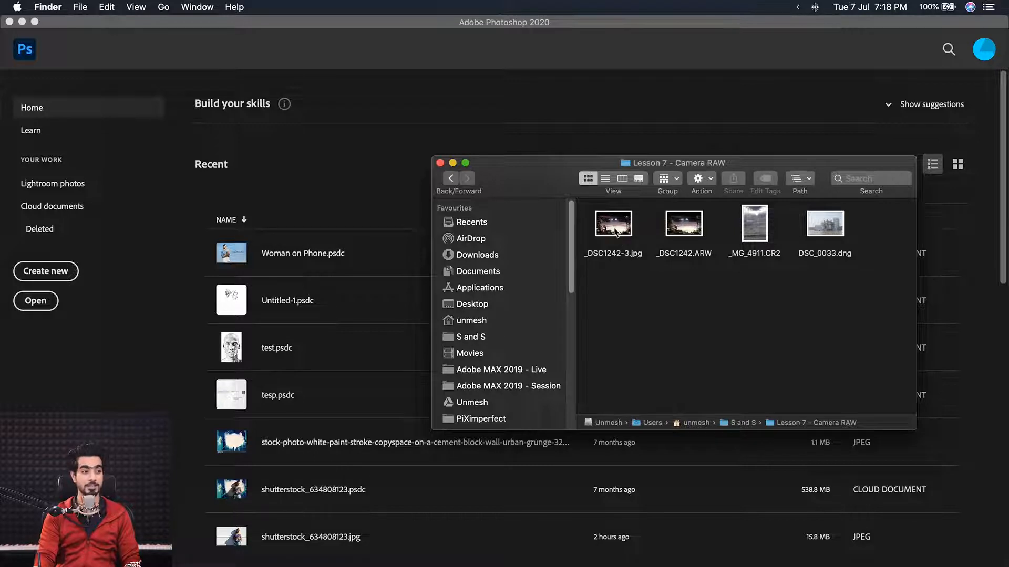
Open _DSC1242-3.jpg from the Lesson 7 - Camera RAW folder and duplicate its Background layer
{"action": "left_click_drag", "start_coordinate": [621, 233], "coordinate": [417, 312]}
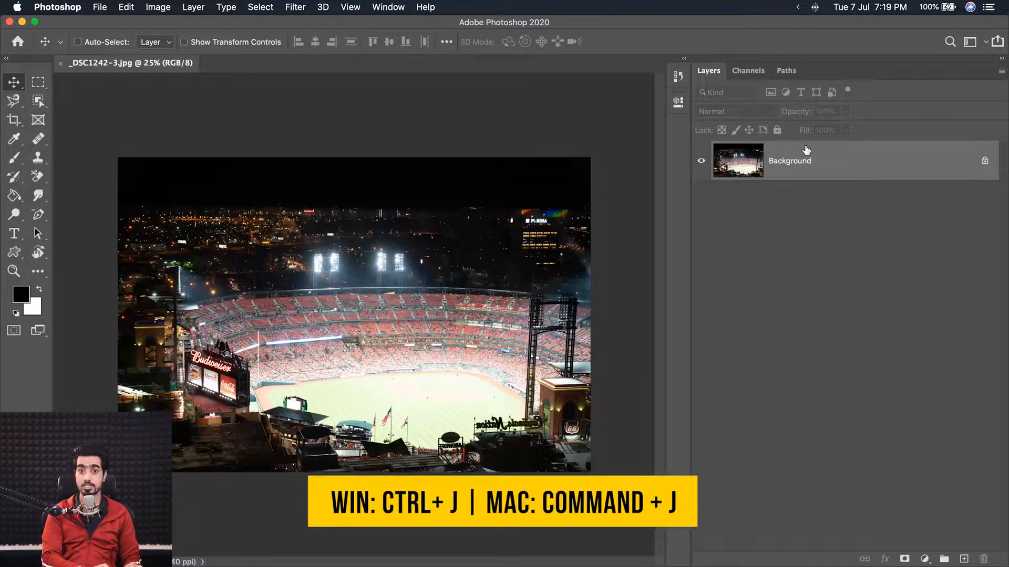
{"action": "key", "text": "super"}
{"action": "key", "text": "super+j"}
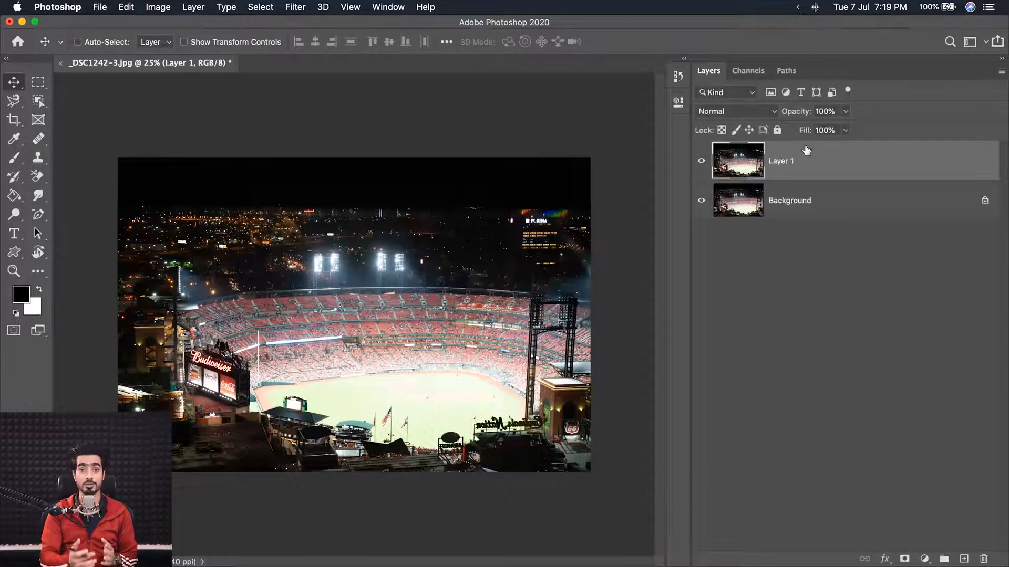
Rename the duplicated layer as "Edit in Camera RAW"
{"action": "double_click", "coordinate": [781, 161]}
{"action": "type", "text": "Edit in Camera RAW"}
{"action": "key", "text": "Return"}
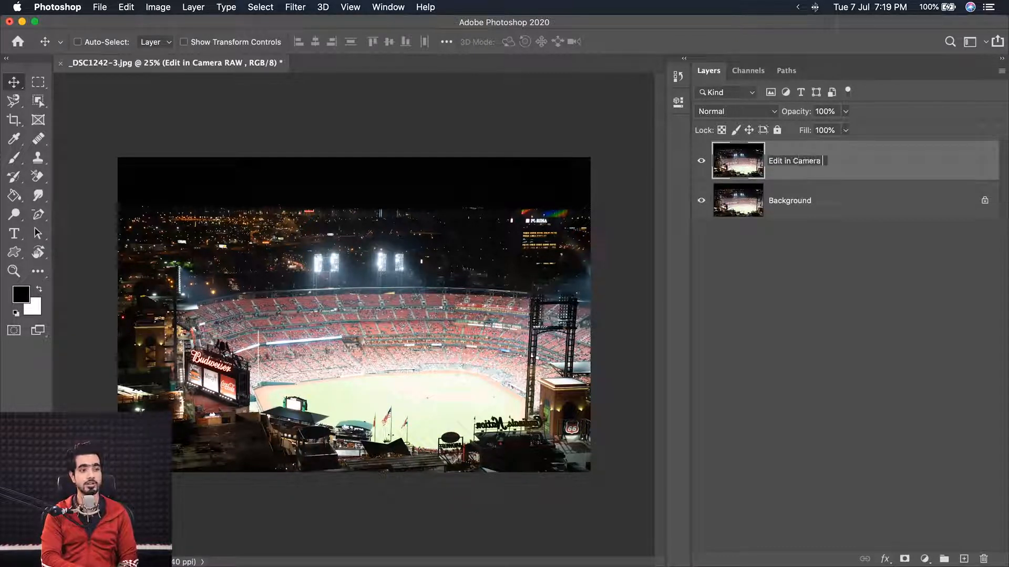
{"action": "key", "text": "Return"}
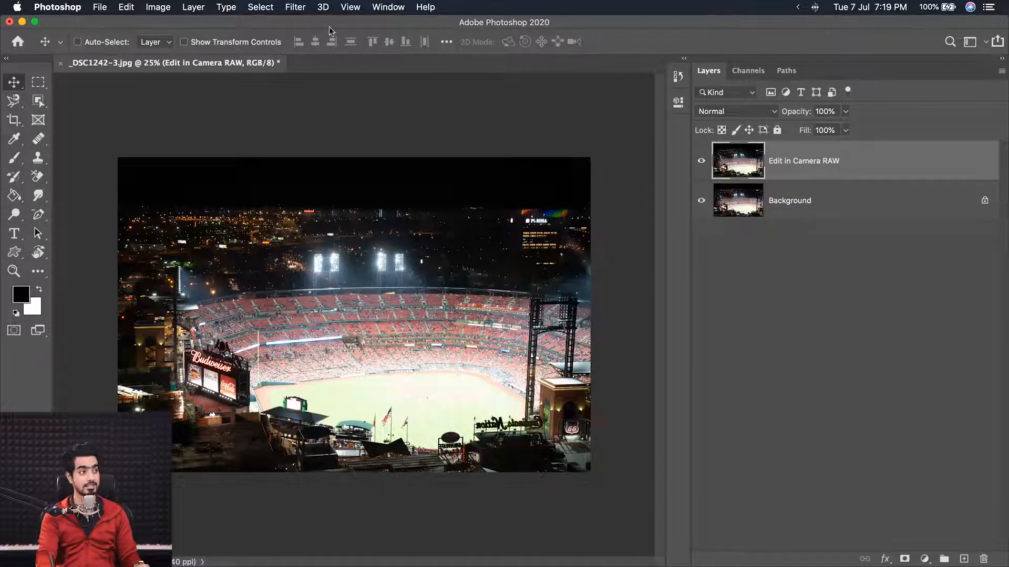
Convert the Edit in Camera RAW layer for smart filters, accepting its conversion into a smart object
{"action": "left_click", "coordinate": [297, 9]}
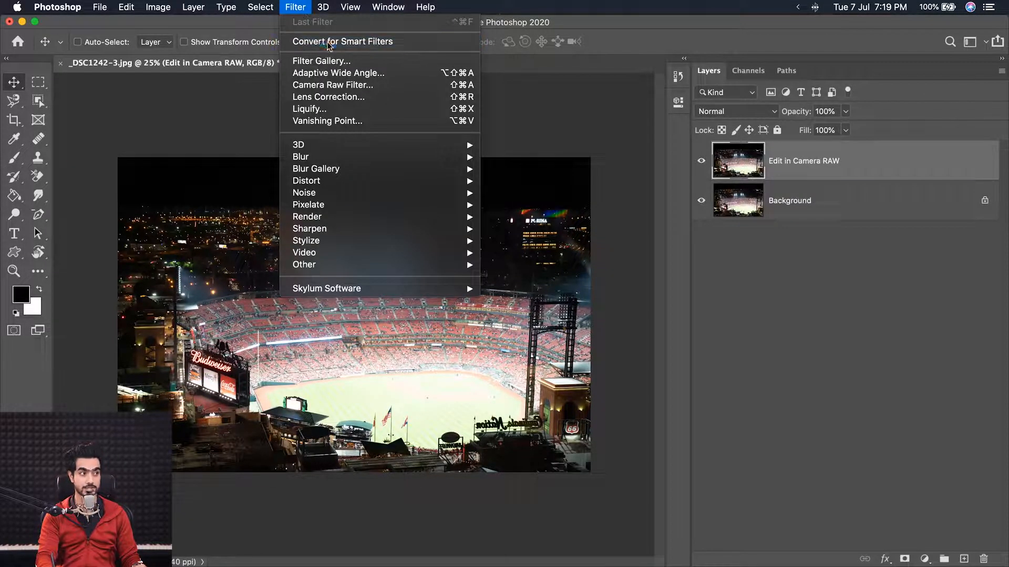
{"action": "left_click", "coordinate": [334, 42]}
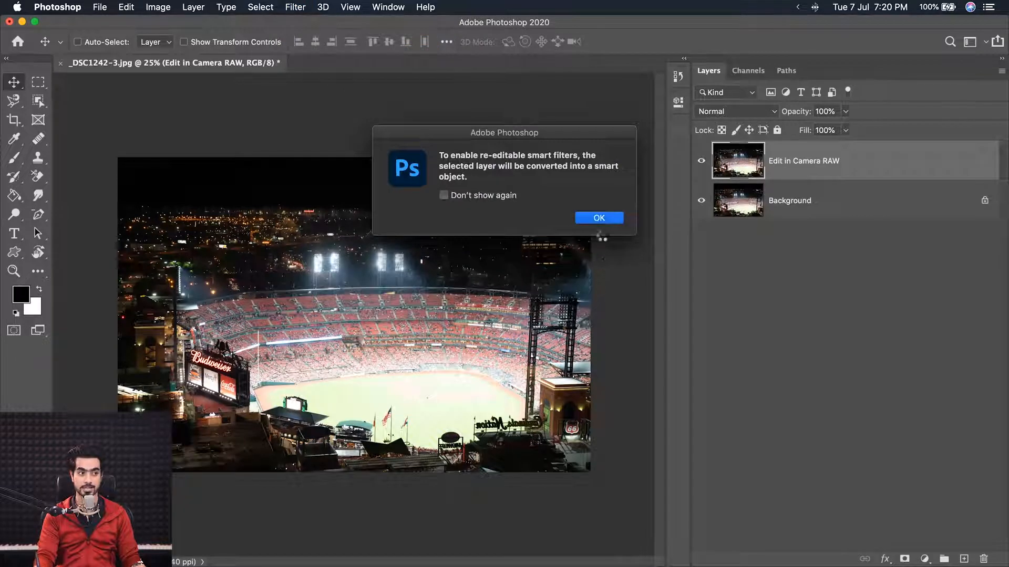
{"action": "left_click", "coordinate": [599, 216]}
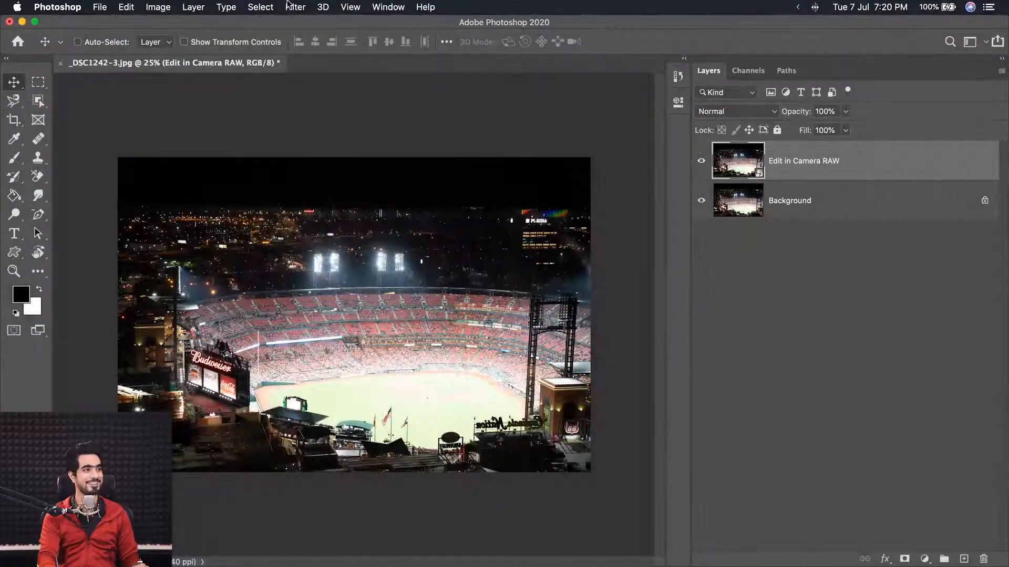
Start the Camera Raw Filter on the Edit in Camera RAW layer and reposition its dialog
{"action": "left_click", "coordinate": [295, 6]}
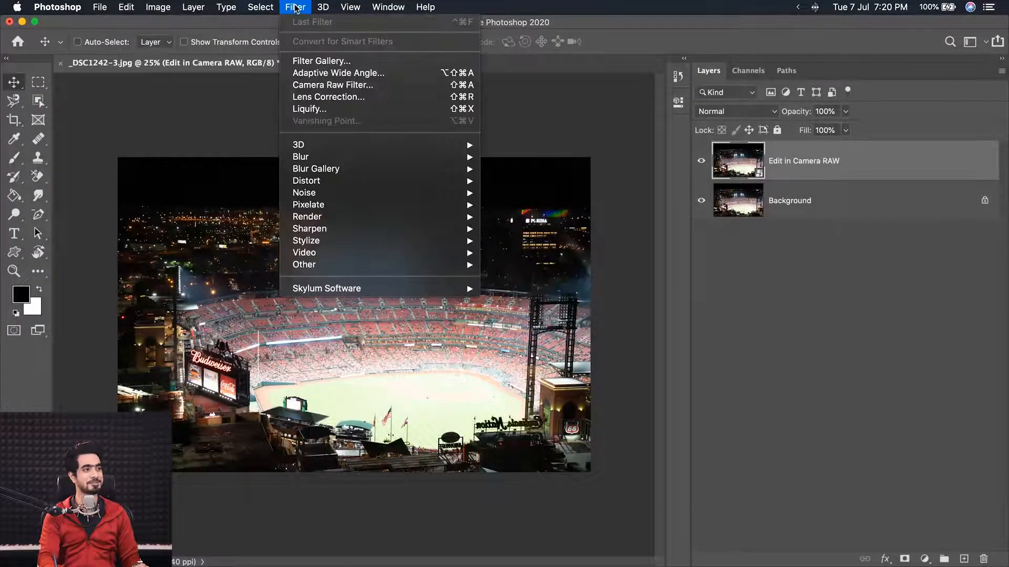
{"action": "left_click", "coordinate": [326, 86]}
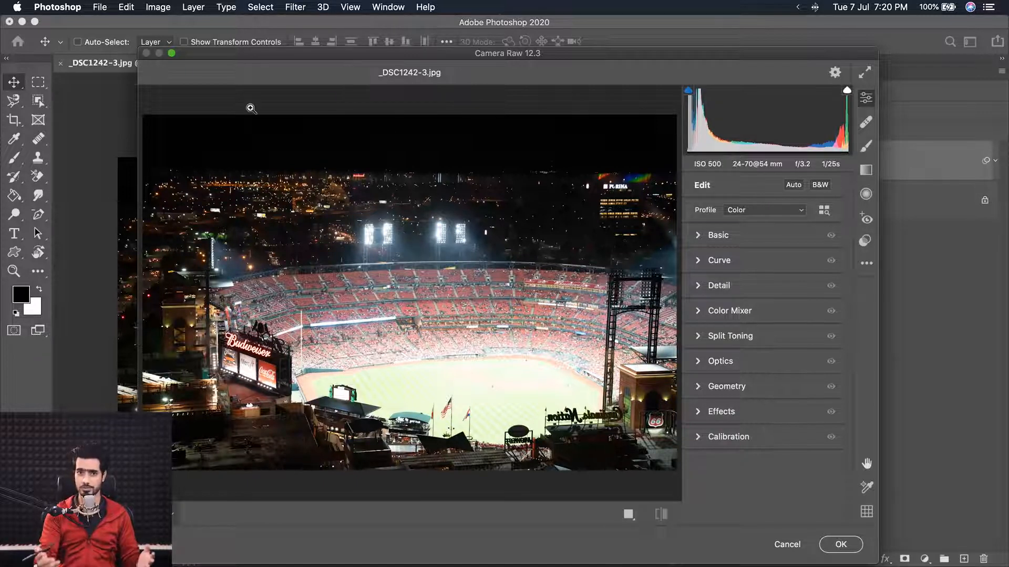
{"action": "left_click_drag", "start_coordinate": [471, 56], "coordinate": [420, 36]}
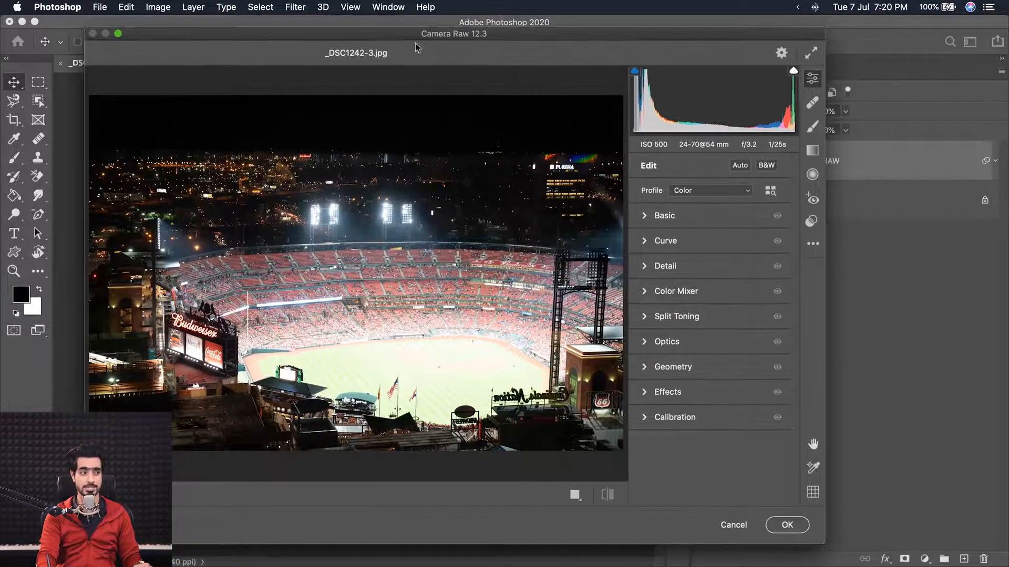
Set Highlights to -100 in the Basic adjustments to recover the bright stadium areas of the JPEG
{"action": "left_click", "coordinate": [473, 363]}
{"action": "left_click_drag", "start_coordinate": [473, 363], "coordinate": [509, 367]}
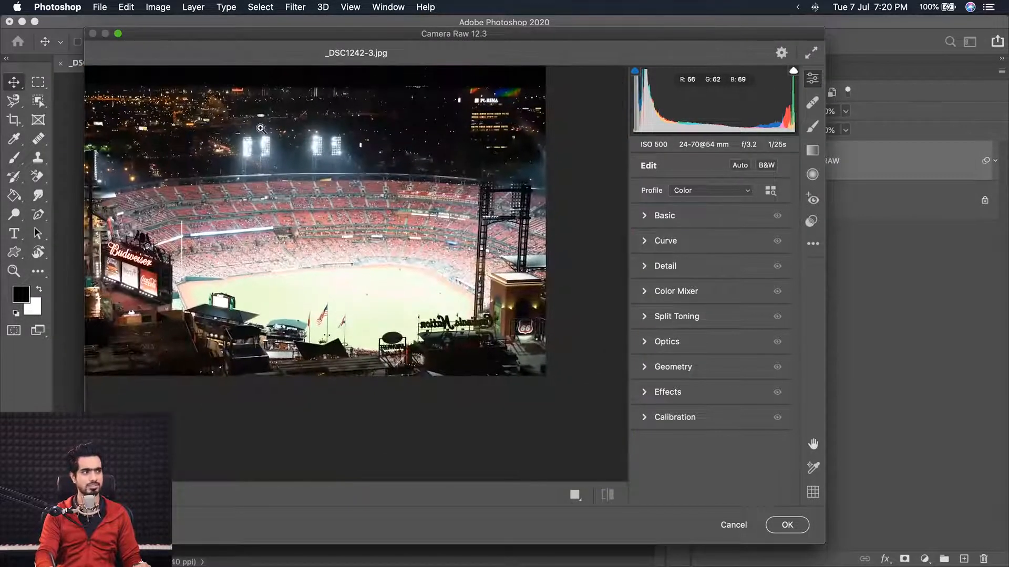
{"action": "left_click", "coordinate": [323, 113]}
{"action": "left_click", "coordinate": [322, 114]}
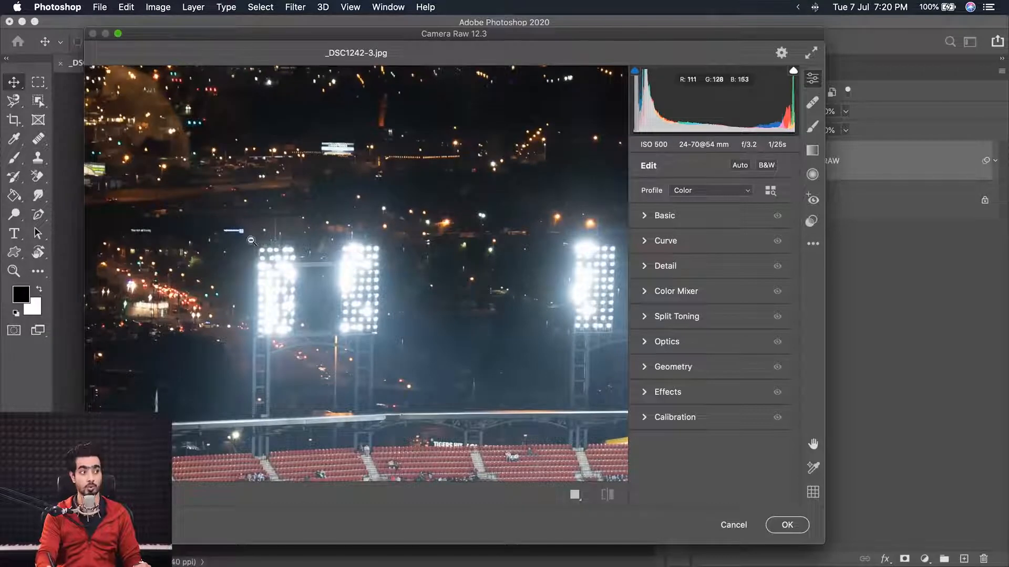
{"action": "left_click", "coordinate": [444, 293], "text": "alt"}
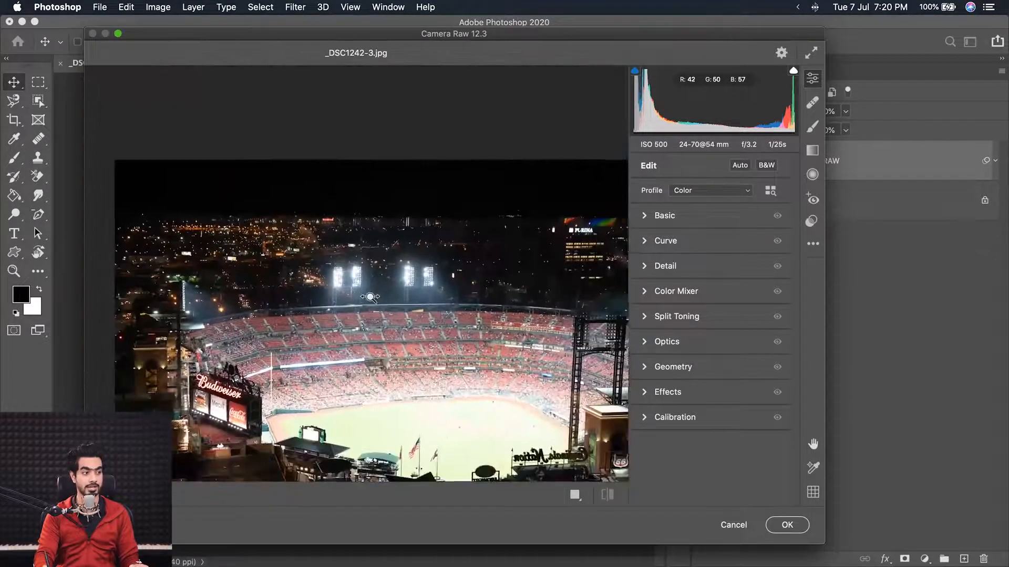
{"action": "double_click", "coordinate": [813, 444]}
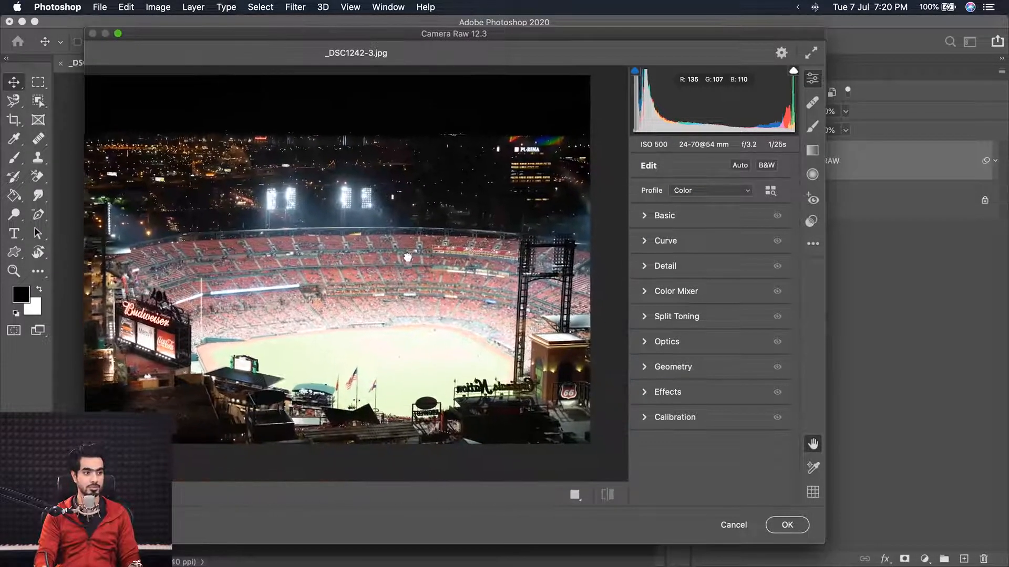
{"action": "left_click", "coordinate": [648, 222]}
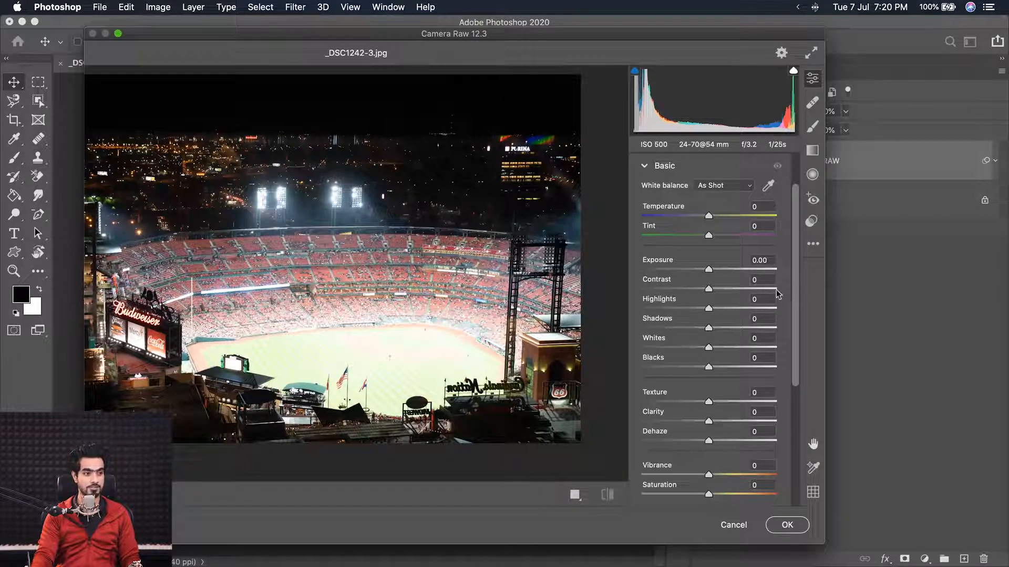
{"action": "left_click_drag", "start_coordinate": [707, 309], "coordinate": [636, 318]}
Set Shadows to +100 for the JPEG and check the dark sky above the city up close
{"action": "left_click_drag", "start_coordinate": [380, 353], "coordinate": [405, 338]}
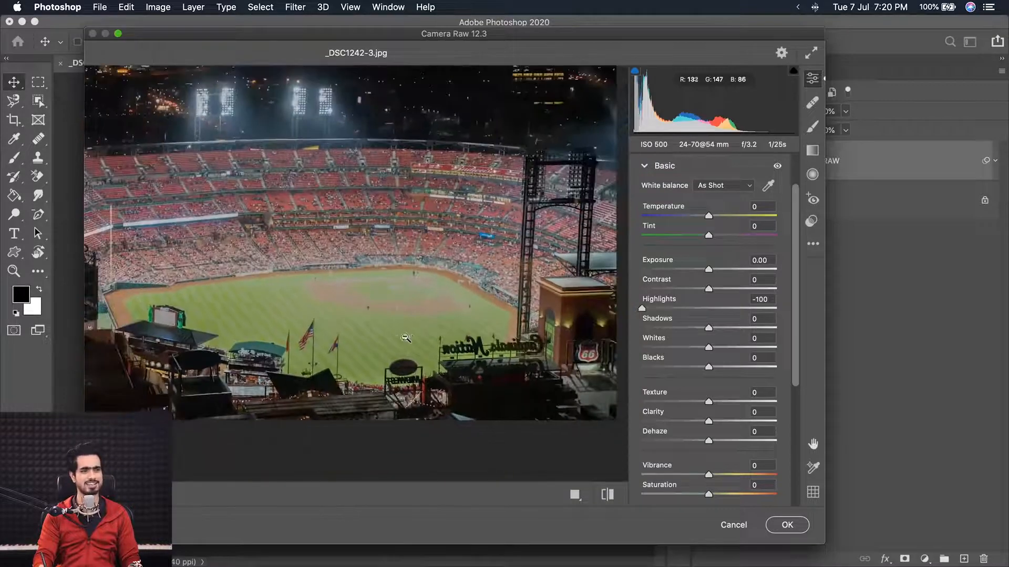
{"action": "left_click", "coordinate": [385, 211]}
{"action": "key", "text": "super+0"}
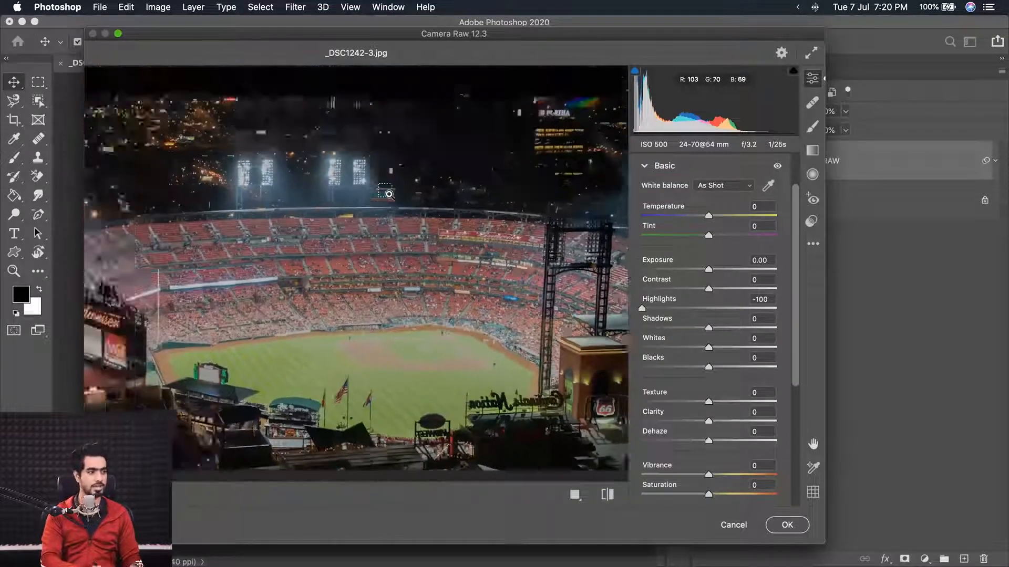
{"action": "left_click_drag", "start_coordinate": [710, 334], "coordinate": [791, 330]}
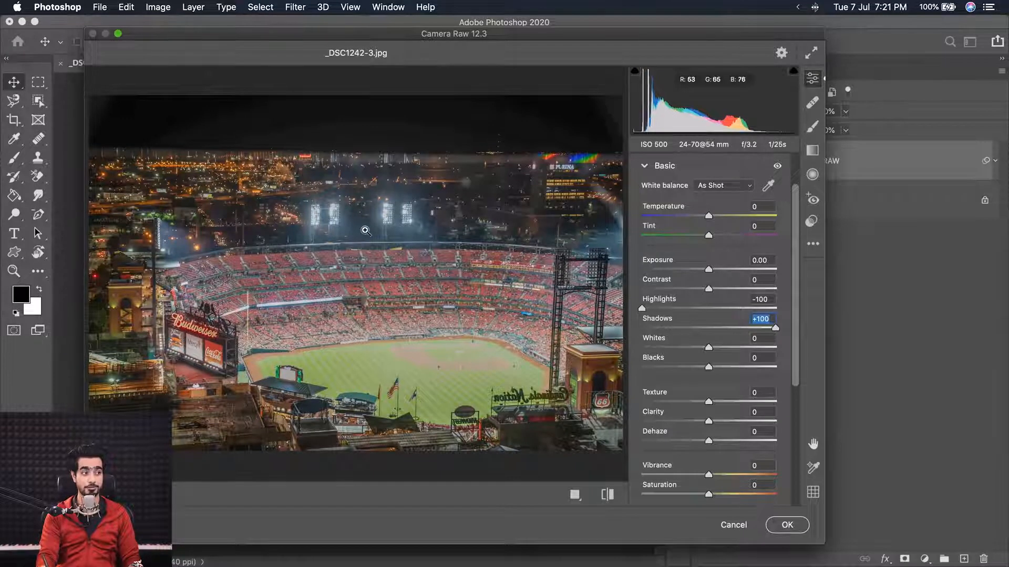
{"action": "left_click", "coordinate": [354, 115]}
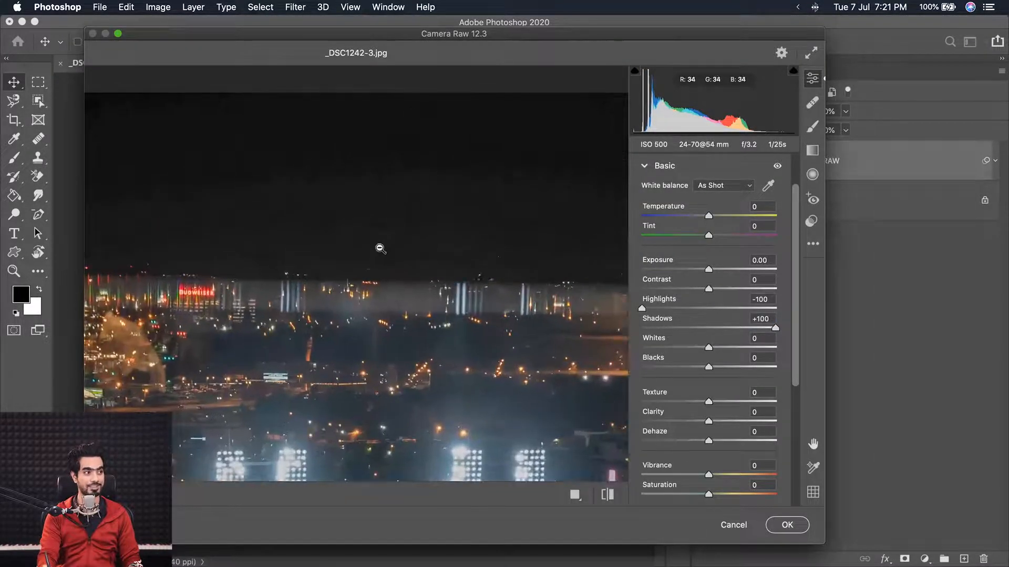
{"action": "left_click", "coordinate": [351, 423]}
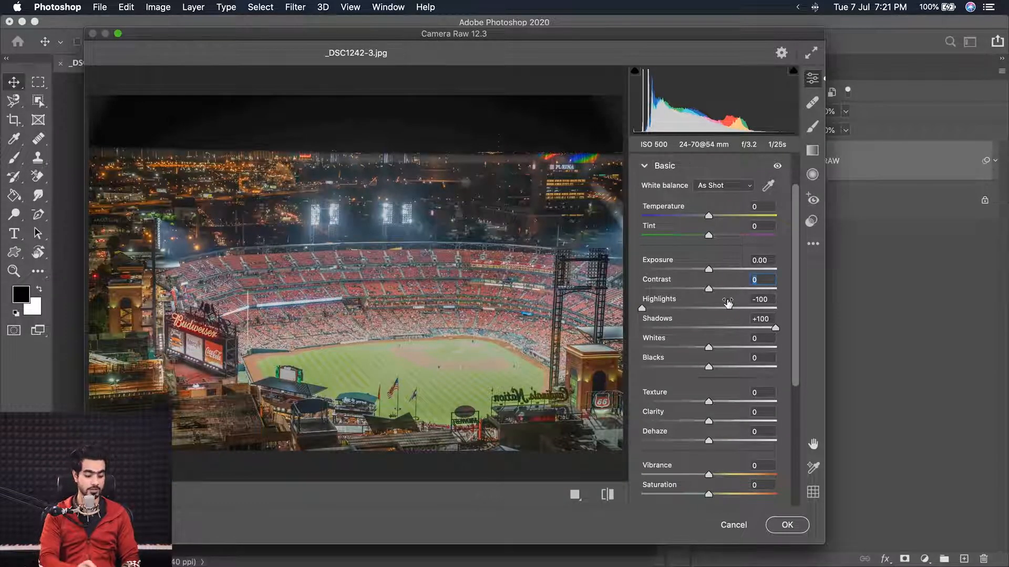
Set Contrast to +50, check the sky and stadium, and apply the Camera Raw Filter to the layer
{"action": "type", "text": "50"}
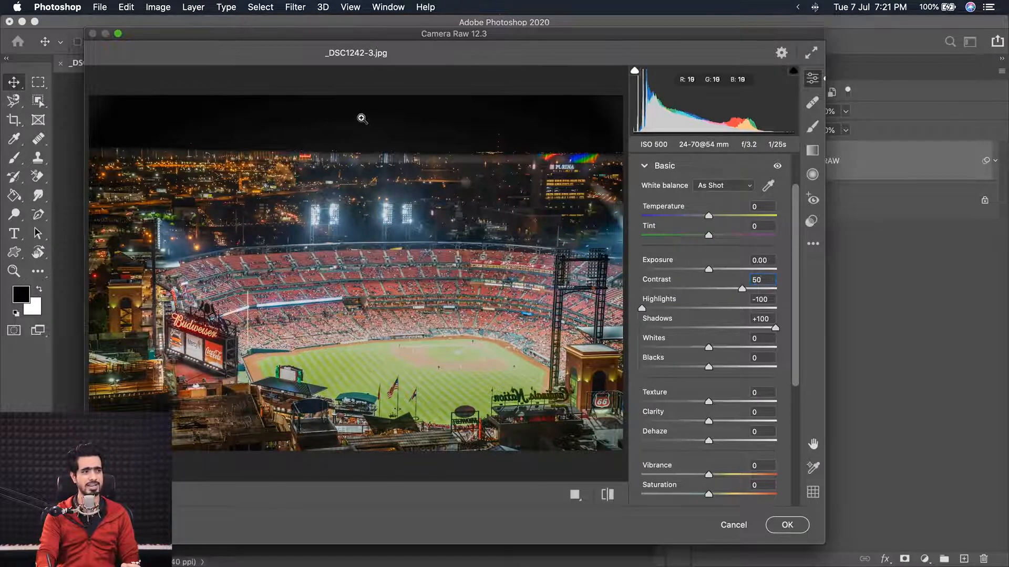
{"action": "left_click", "coordinate": [400, 113]}
{"action": "left_click_drag", "start_coordinate": [394, 257], "coordinate": [364, 260]}
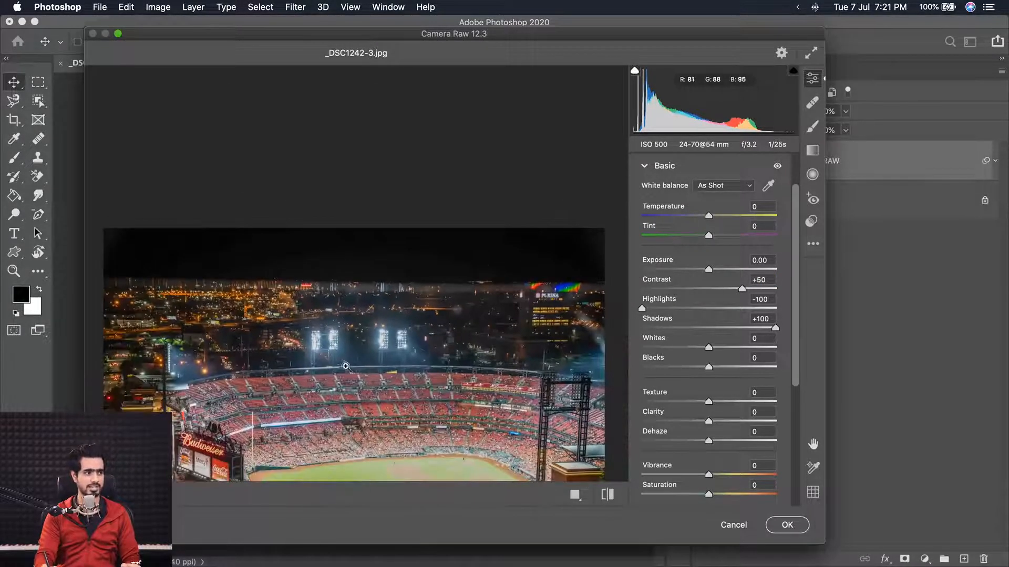
{"action": "left_click_drag", "start_coordinate": [363, 351], "coordinate": [401, 342]}
{"action": "left_click_drag", "start_coordinate": [416, 272], "coordinate": [376, 286]}
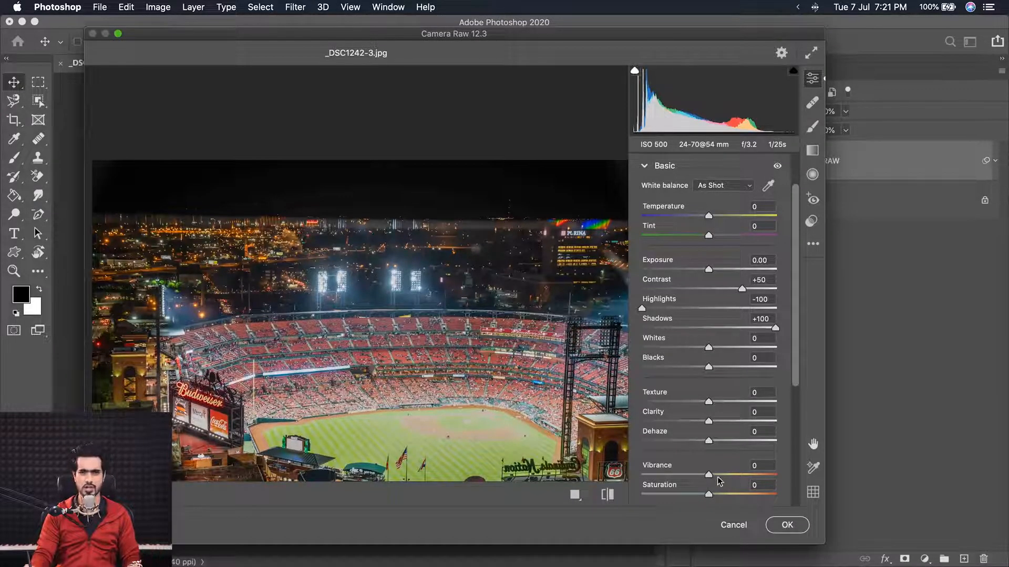
{"action": "left_click", "coordinate": [787, 525]}
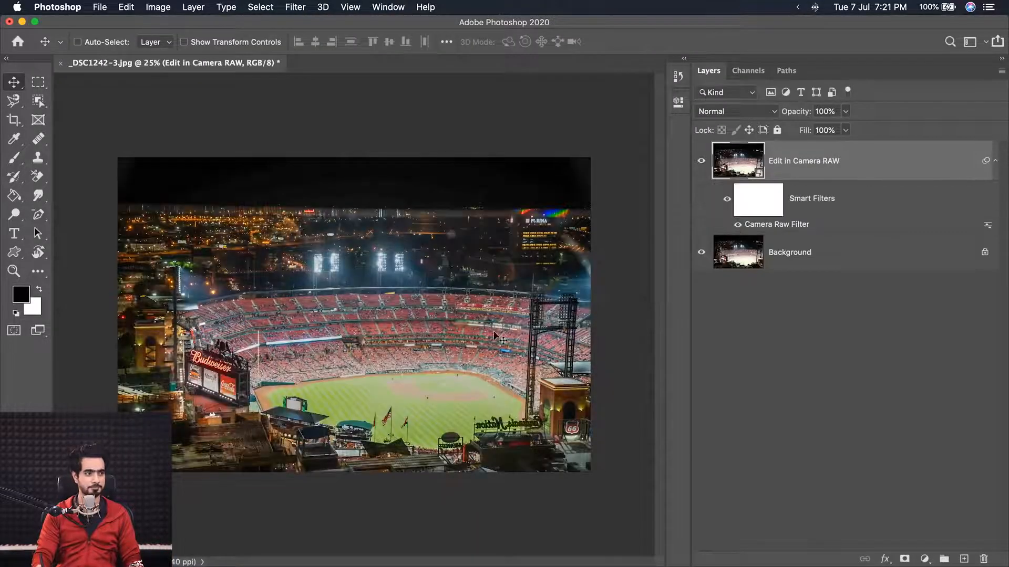
Open the raw file _DSC1242.ARW from the Lesson 7 - Camera RAW folder in Photoshop
{"action": "key", "text": "super+plus"}
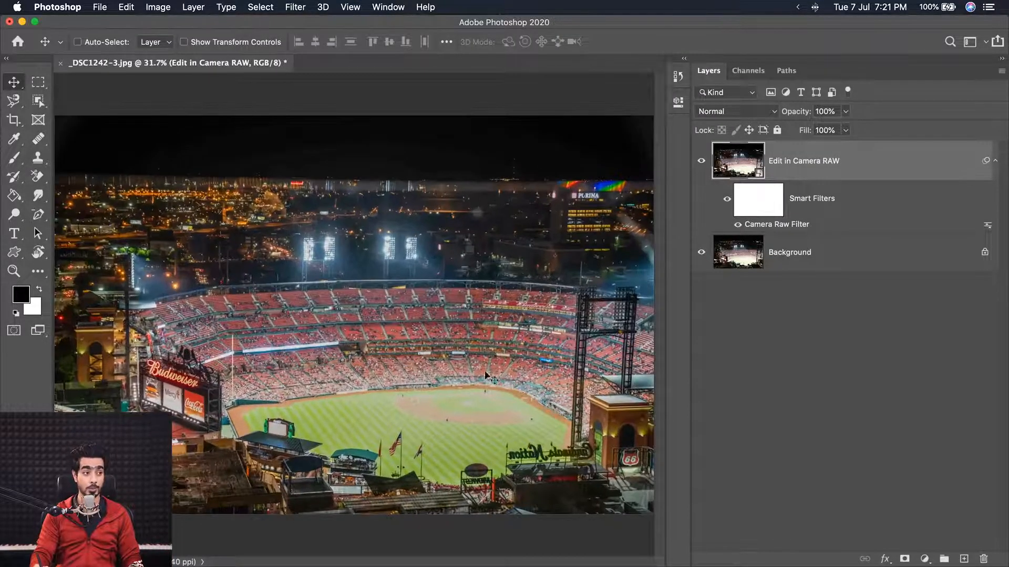
{"action": "mouse_move", "coordinate": [376, 566]}
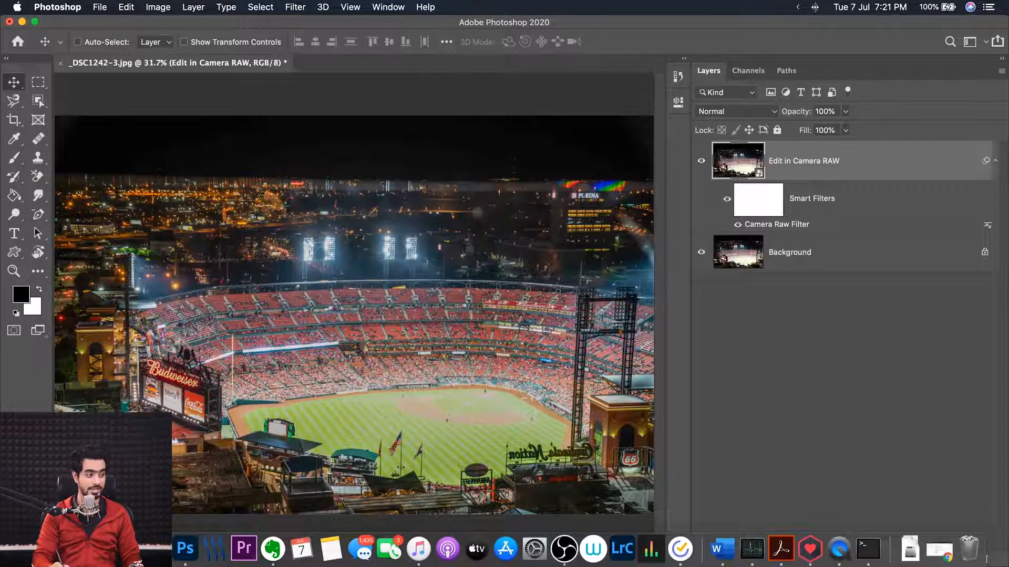
{"action": "left_click", "coordinate": [40, 549]}
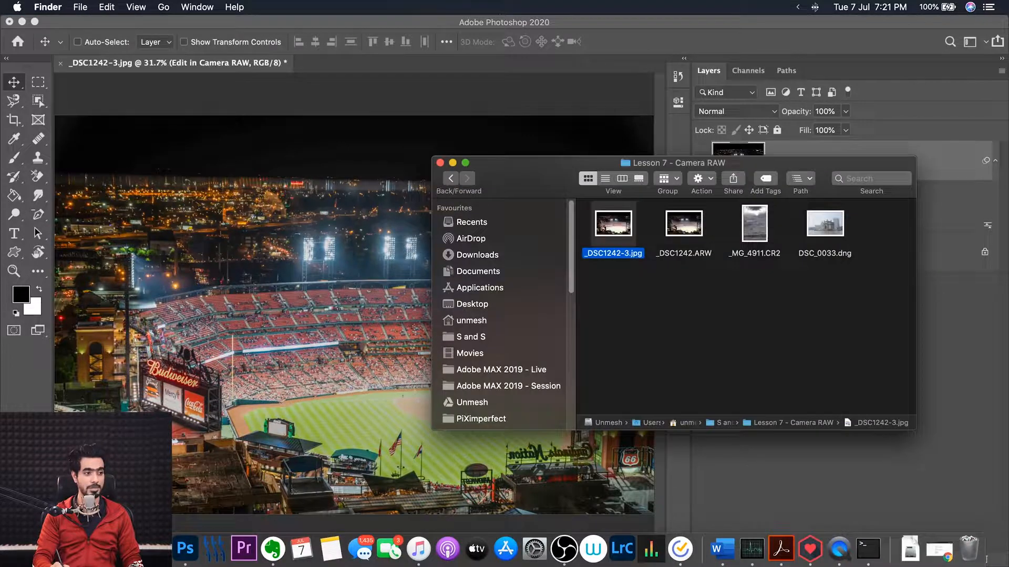
{"action": "left_click", "coordinate": [699, 225]}
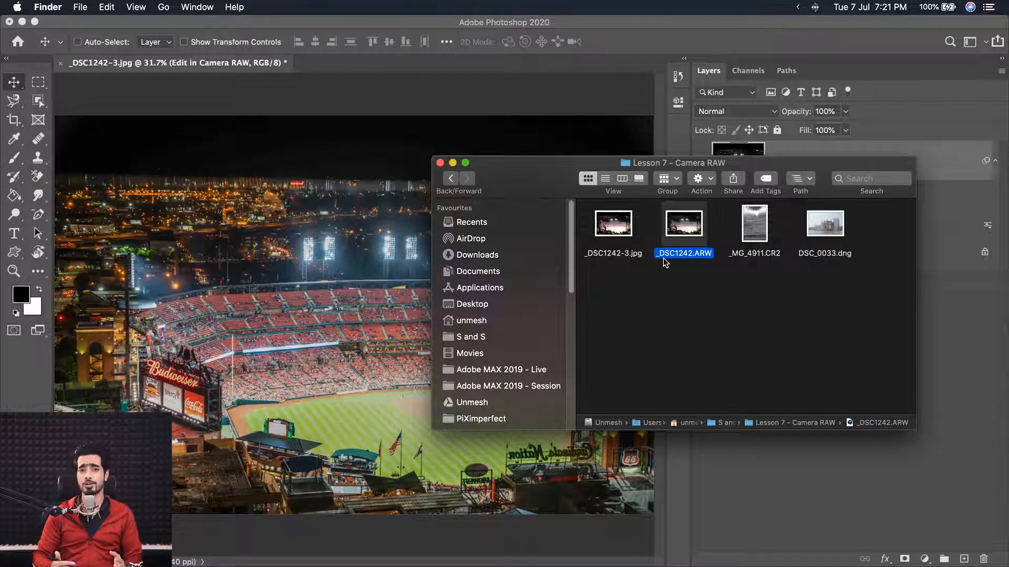
{"action": "left_click_drag", "start_coordinate": [688, 238], "coordinate": [366, 66]}
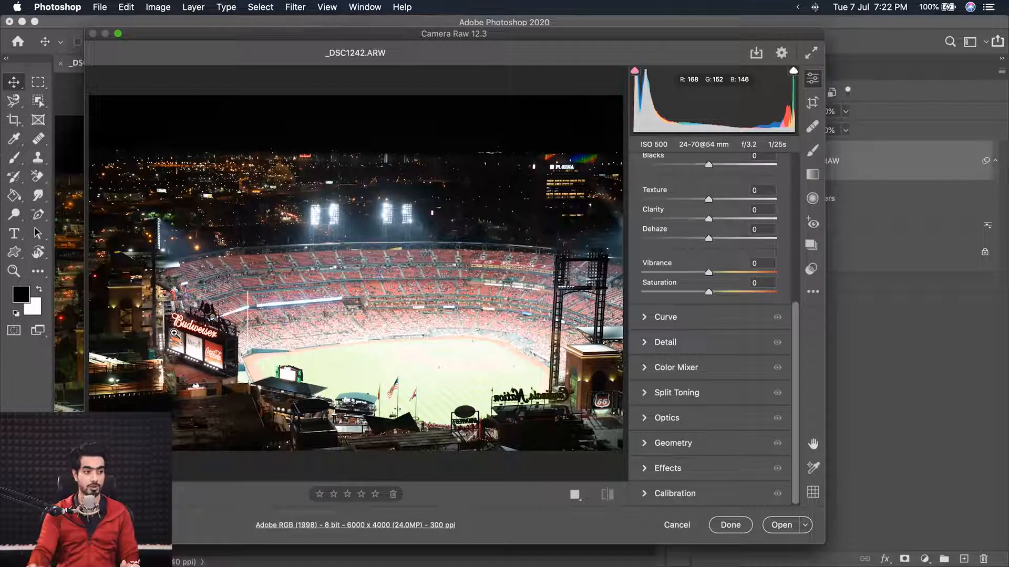
Adjust the raw photo's Basic tones with Contrast +50, Highlights -100 and Shadows +100
{"action": "scroll", "coordinate": [797, 336], "scroll_direction": "up", "scroll_amount": 10}
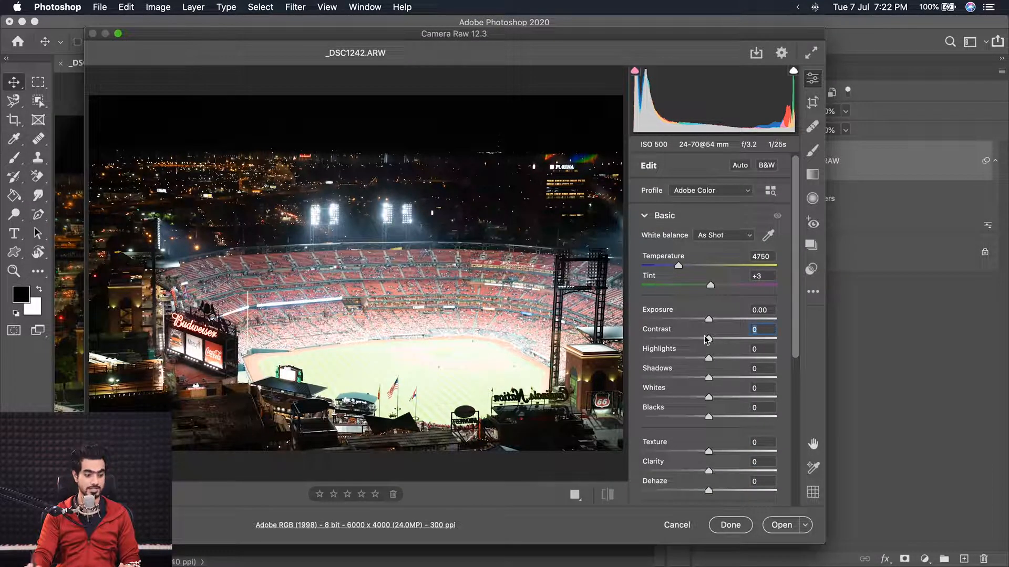
{"action": "type", "text": "50"}
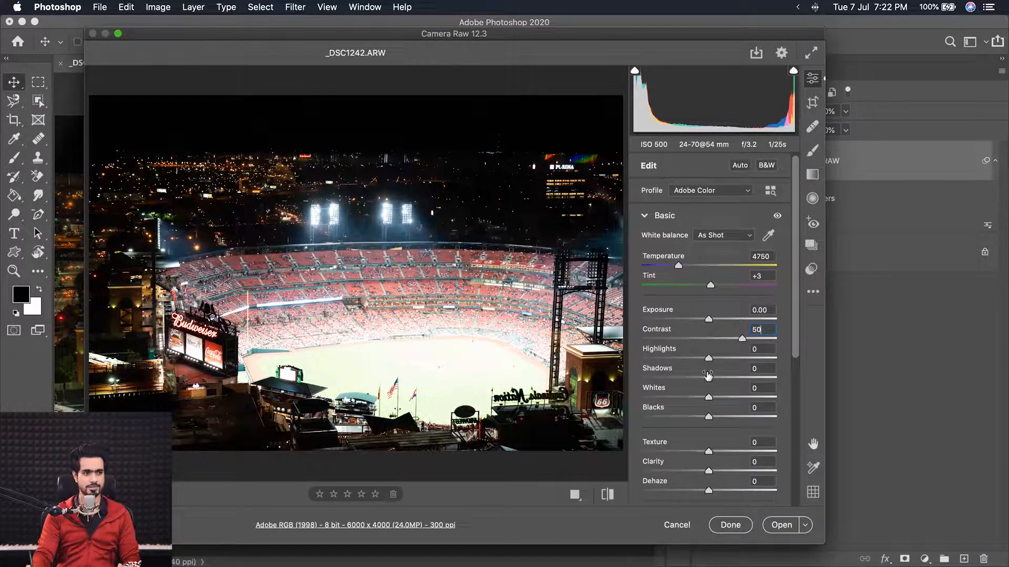
{"action": "left_click_drag", "start_coordinate": [708, 361], "coordinate": [638, 367]}
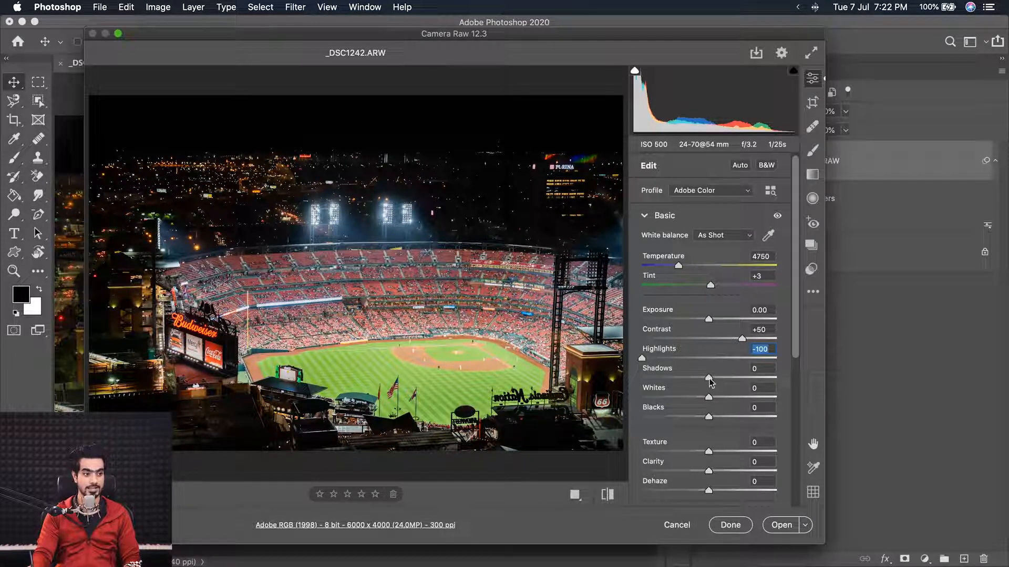
{"action": "left_click_drag", "start_coordinate": [709, 378], "coordinate": [792, 380]}
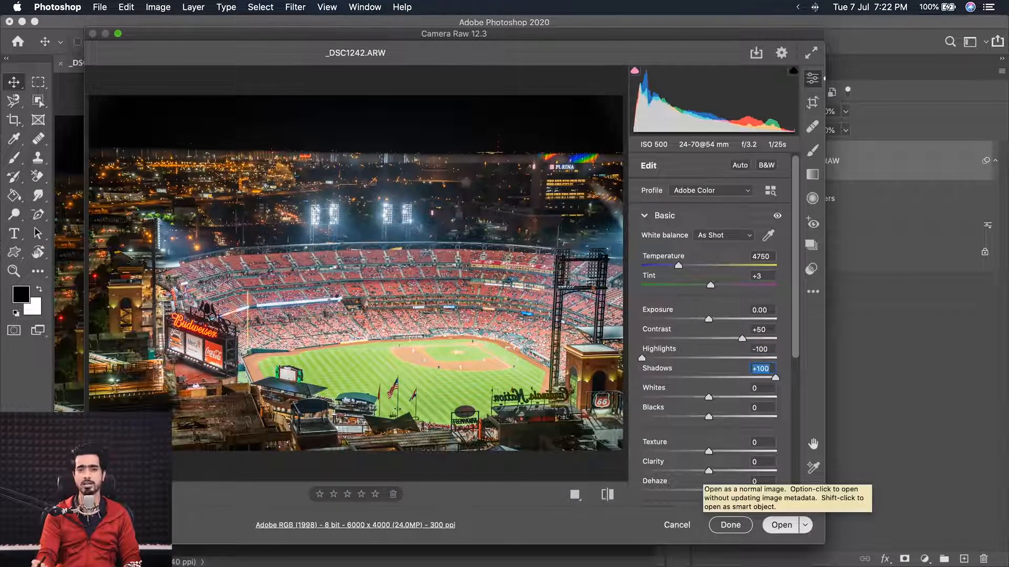
Open the adjusted raw photo as a normal image and examine its dark sky up close
{"action": "left_click", "coordinate": [781, 525]}
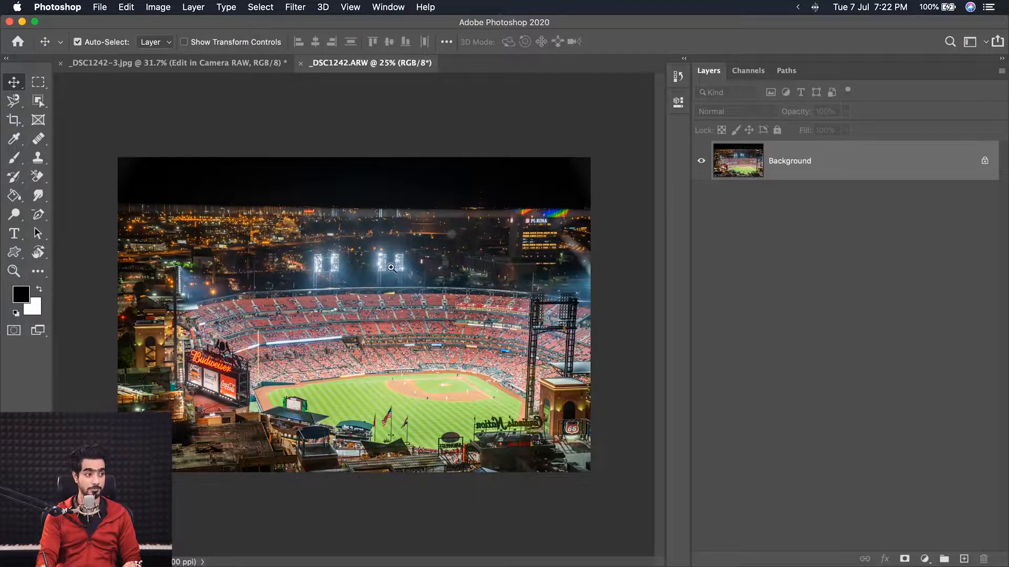
{"action": "left_click_drag", "start_coordinate": [359, 178], "coordinate": [444, 175]}
{"action": "left_click_drag", "start_coordinate": [382, 296], "coordinate": [376, 317]}
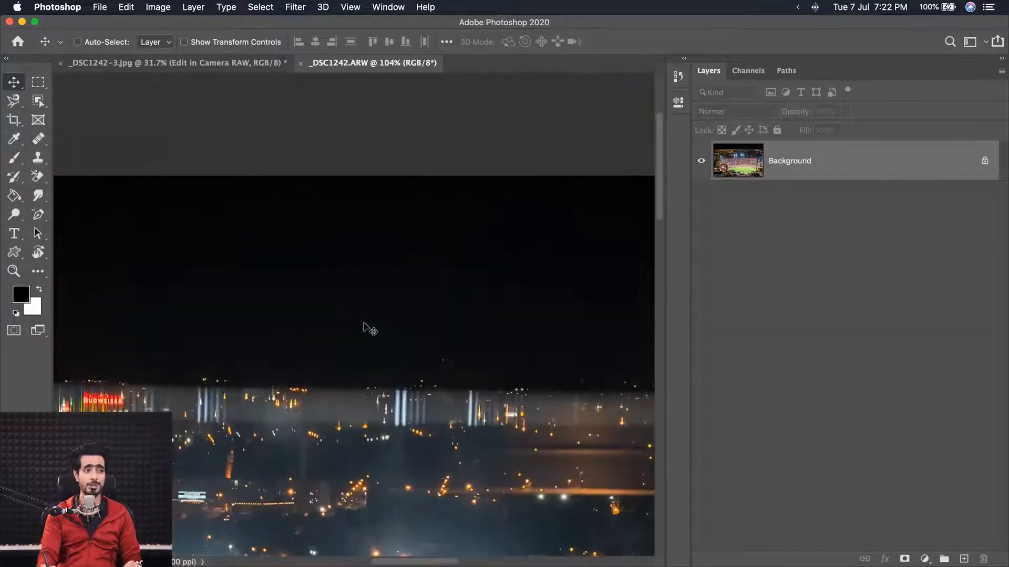
Compare the field, crowd and night skyline in the raw stadium image with the same areas in _DSC1242-3.jpg
{"action": "left_click_drag", "start_coordinate": [371, 407], "coordinate": [464, 258]}
{"action": "left_click_drag", "start_coordinate": [275, 337], "coordinate": [265, 312]}
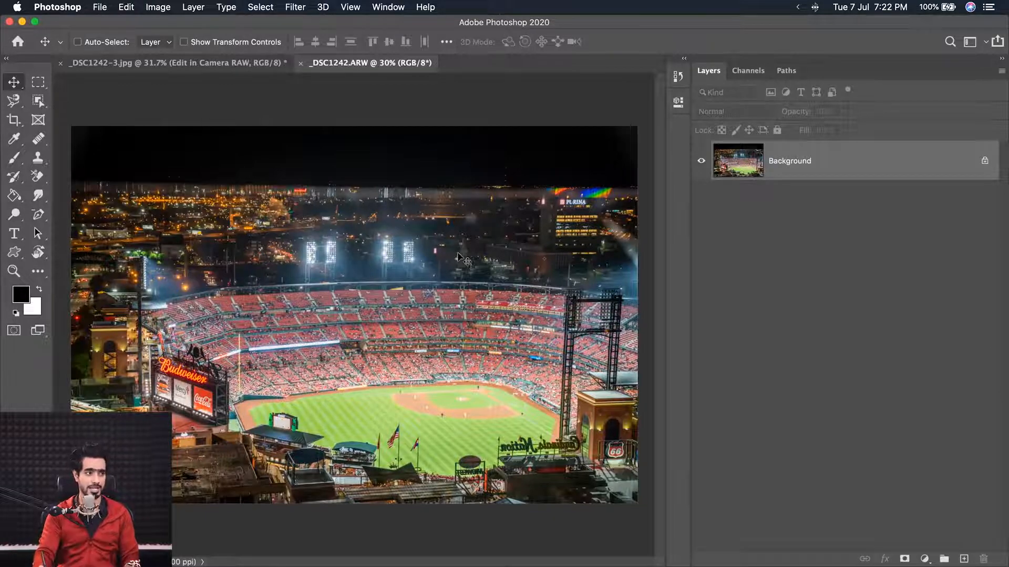
{"action": "left_click_drag", "start_coordinate": [391, 386], "coordinate": [434, 299]}
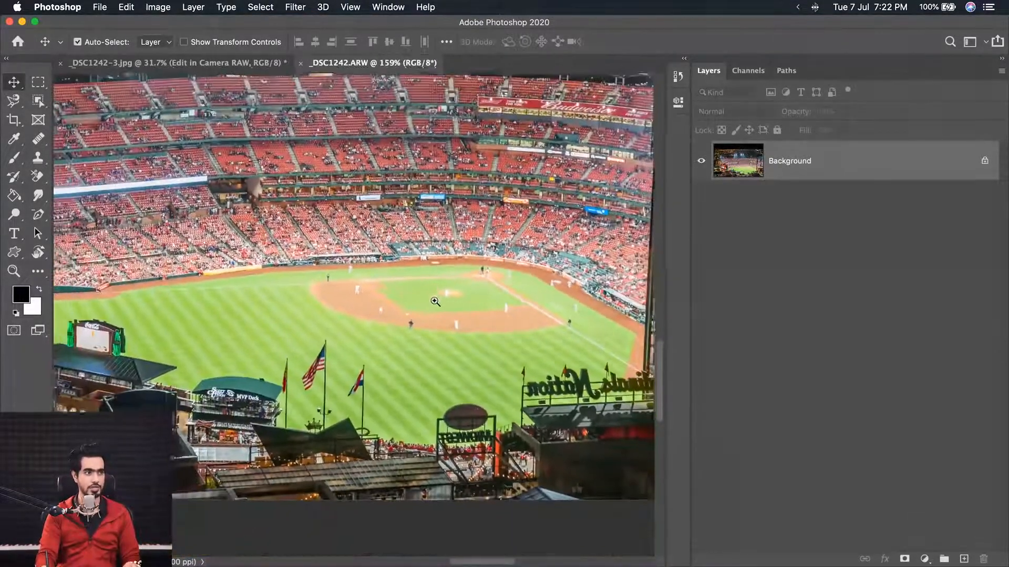
{"action": "left_click", "coordinate": [190, 66]}
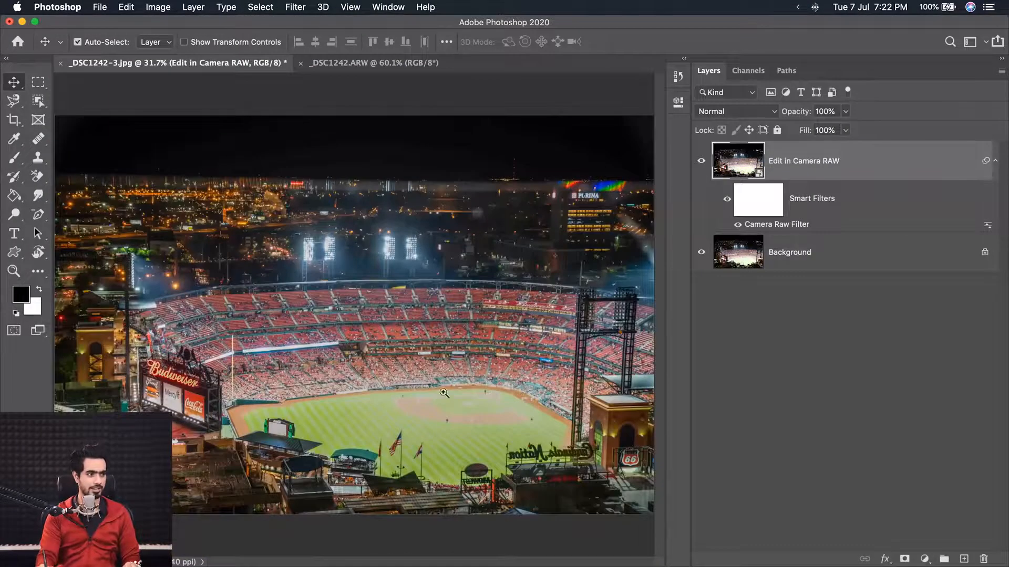
{"action": "left_click_drag", "start_coordinate": [451, 462], "coordinate": [282, 172]}
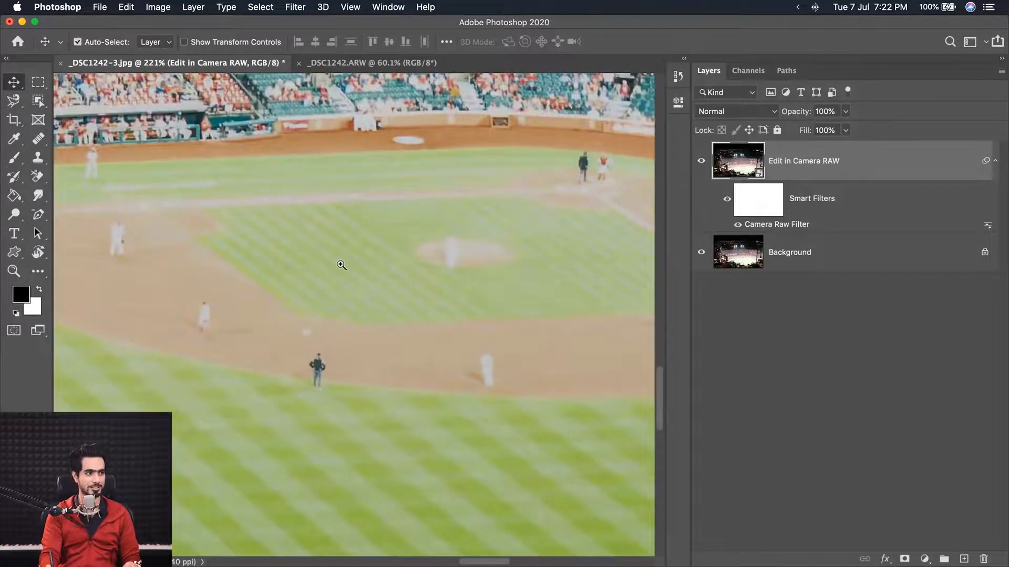
{"action": "left_click_drag", "start_coordinate": [341, 265], "coordinate": [430, 475]}
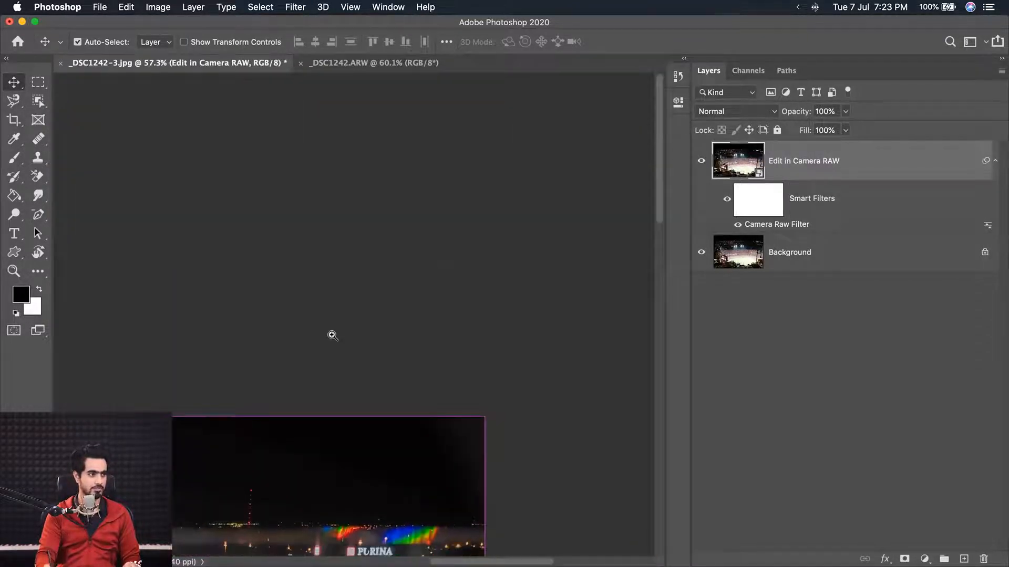
{"action": "left_click_drag", "start_coordinate": [391, 348], "coordinate": [390, 250]}
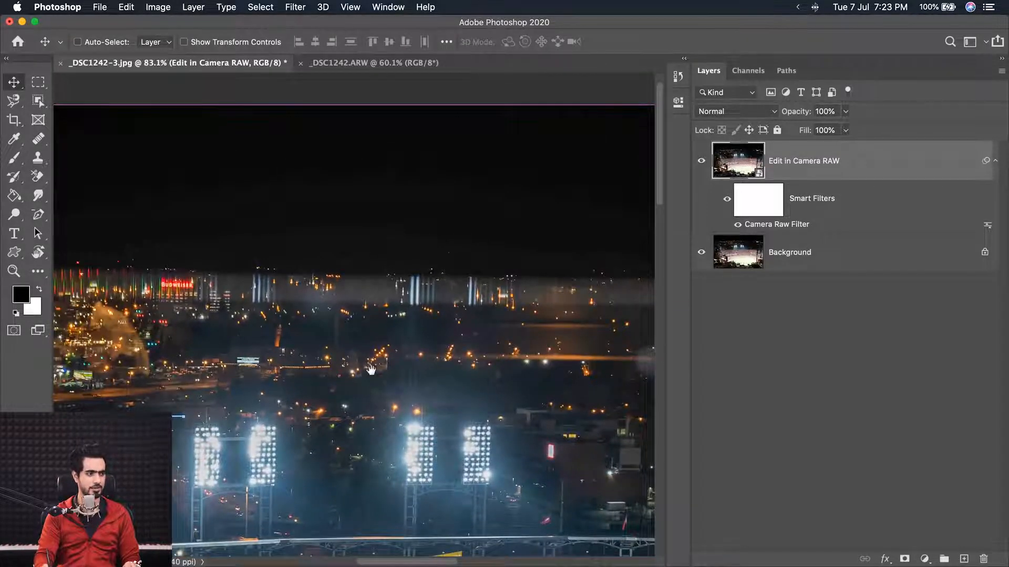
Return to the raw image to inspect its sky, floodlights and stands, and check the JPEG's field and lower buildings against it
{"action": "left_click", "coordinate": [374, 63]}
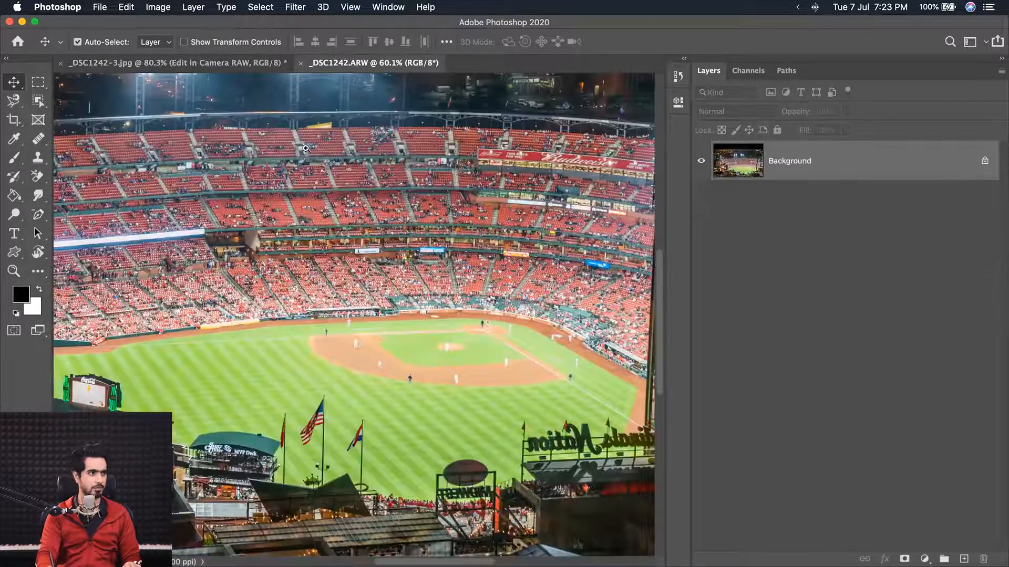
{"action": "left_click_drag", "start_coordinate": [311, 157], "coordinate": [396, 469]}
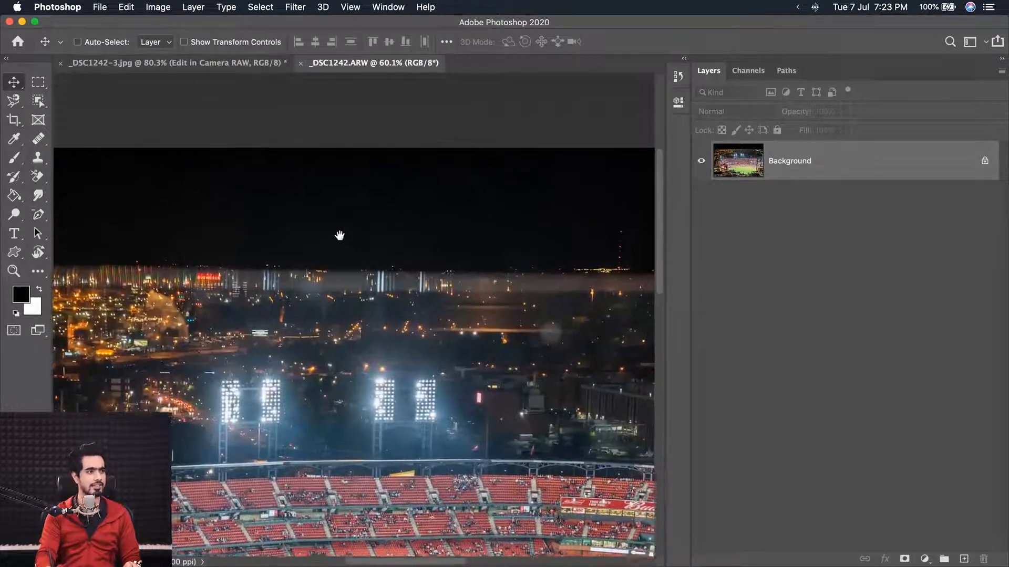
{"action": "left_click_drag", "start_coordinate": [340, 234], "coordinate": [342, 216]}
{"action": "scroll", "coordinate": [342, 216], "scroll_direction": "down", "scroll_amount": 5}
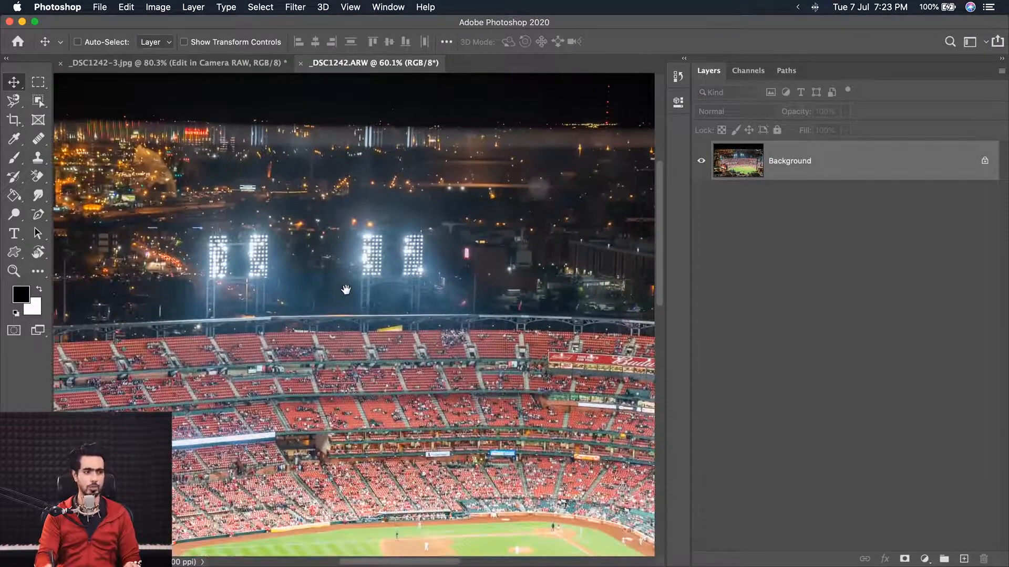
{"action": "left_click_drag", "start_coordinate": [446, 403], "coordinate": [304, 234]}
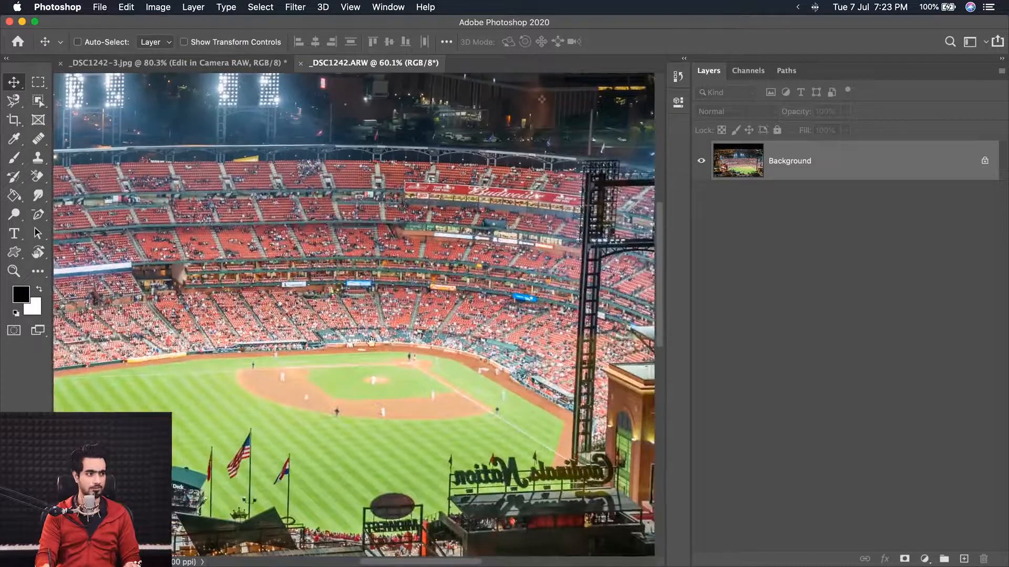
{"action": "left_click", "coordinate": [226, 67]}
{"action": "scroll", "coordinate": [394, 373], "scroll_direction": "down", "scroll_amount": 10}
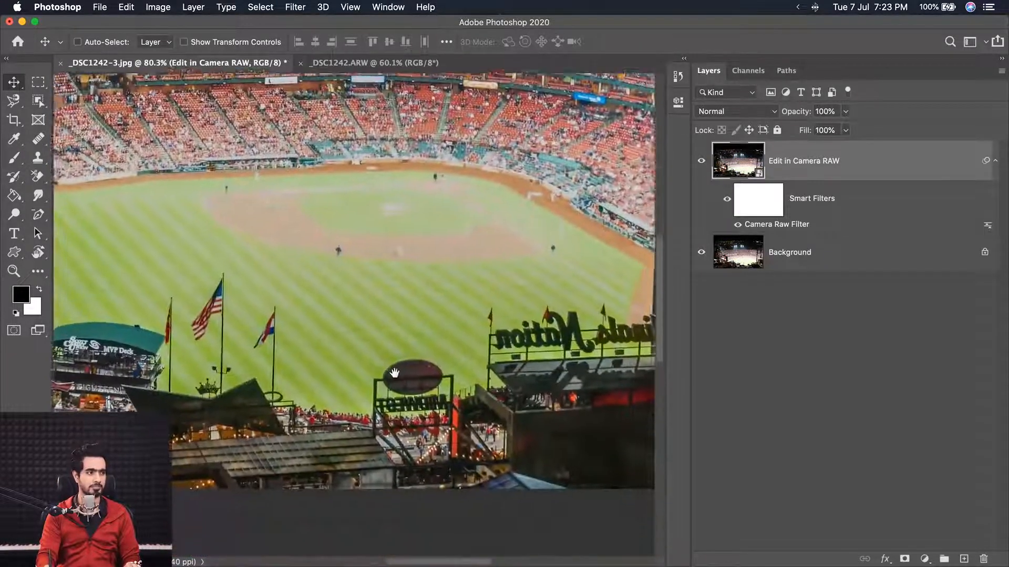
{"action": "left_click_drag", "start_coordinate": [395, 373], "coordinate": [430, 428]}
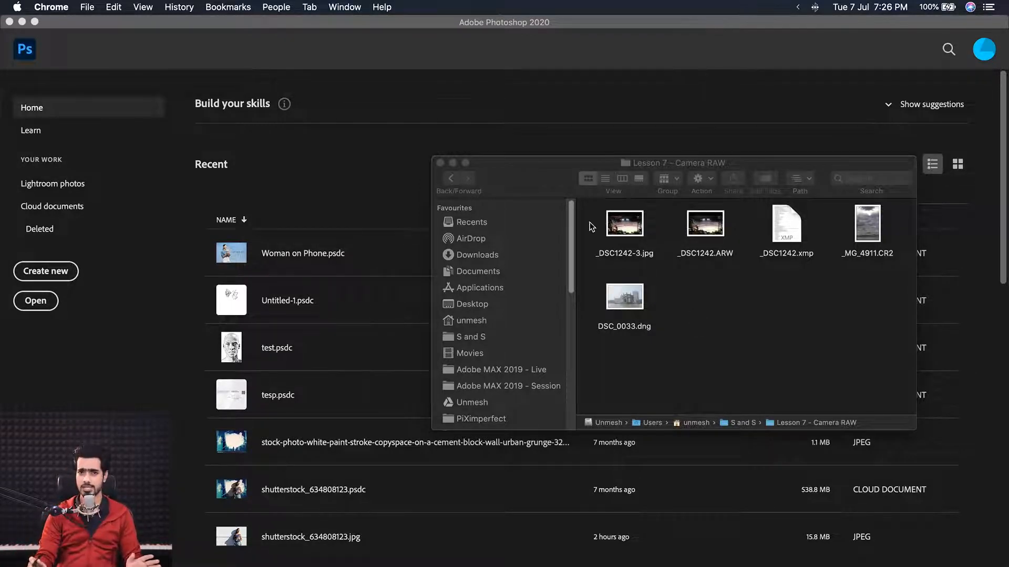
Open DSC_0033.dng from the Lesson 7 - Camera RAW folder to view it in Camera Raw, and cancel without edits
{"action": "left_click", "coordinate": [635, 282]}
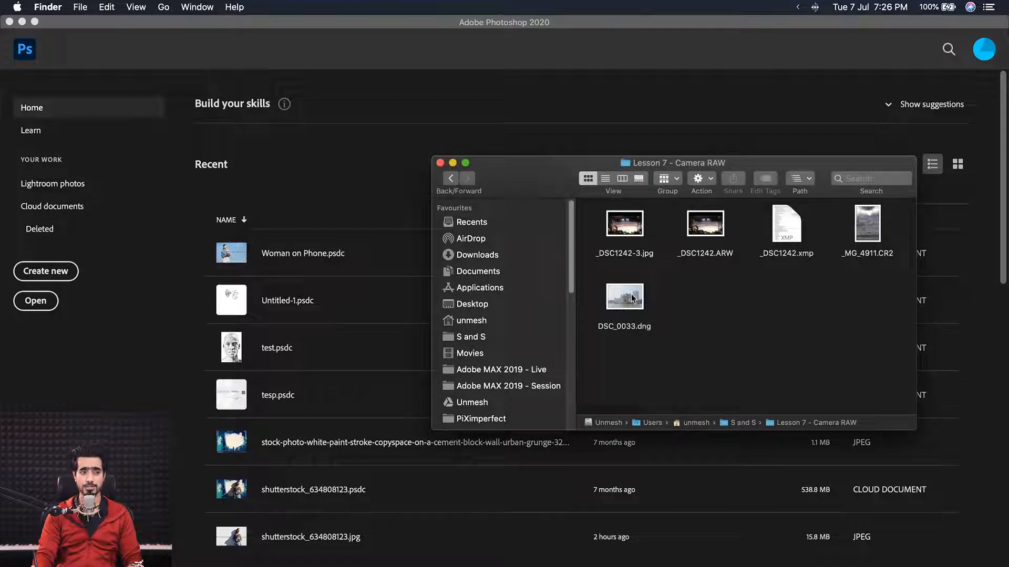
{"action": "left_click", "coordinate": [635, 300]}
{"action": "left_click_drag", "start_coordinate": [635, 308], "coordinate": [360, 237]}
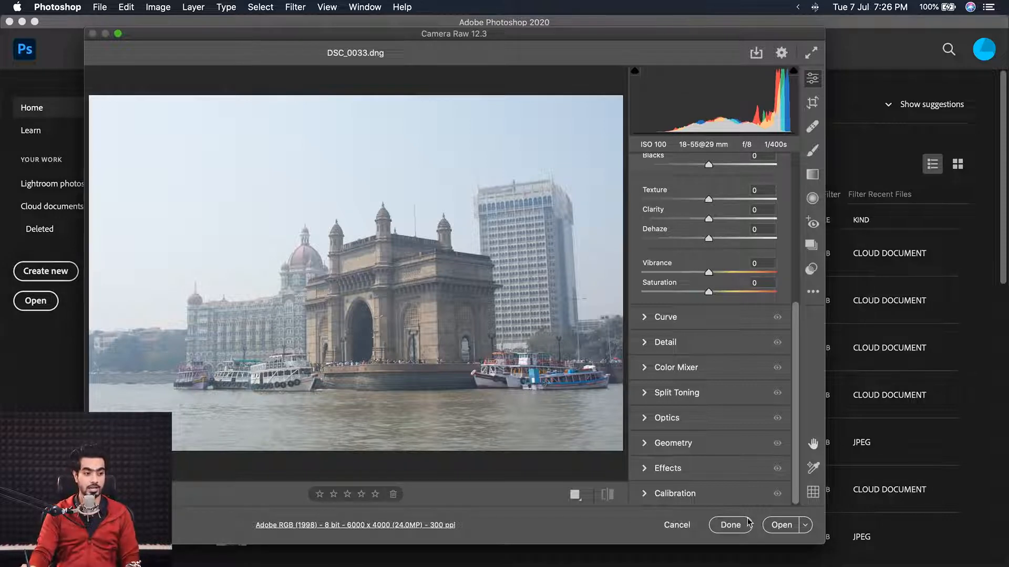
{"action": "left_click", "coordinate": [678, 532]}
Open _DSC1242-3.jpg from the Lesson 7 - Camera RAW folder in Photoshop
{"action": "mouse_move", "coordinate": [332, 566]}
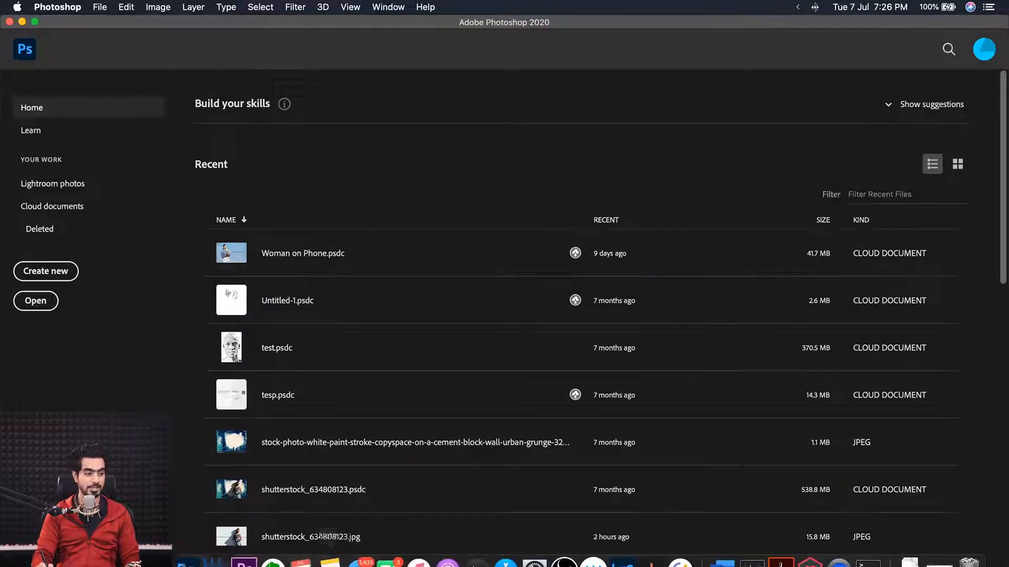
{"action": "left_click", "coordinate": [40, 549]}
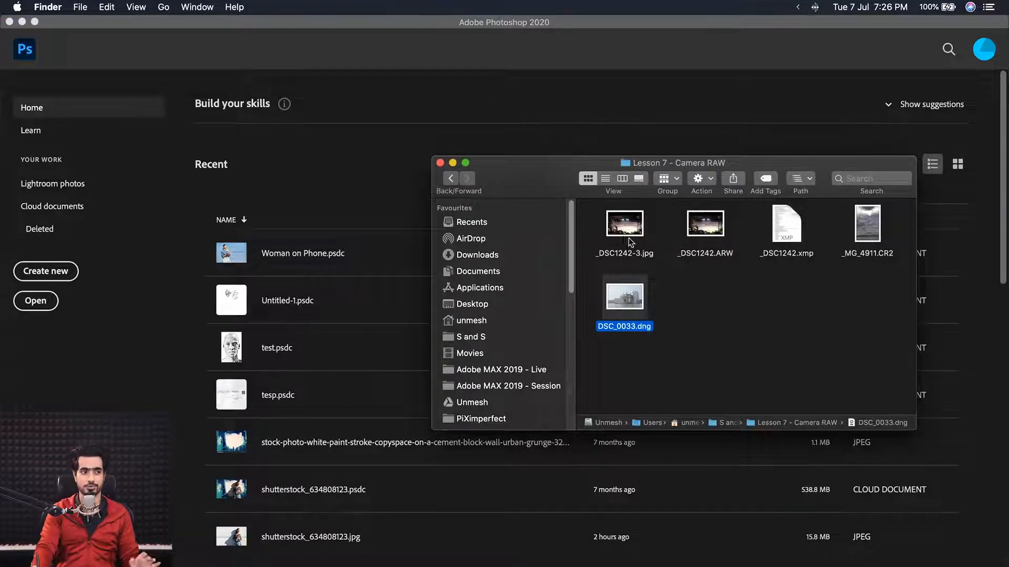
{"action": "left_click_drag", "start_coordinate": [631, 242], "coordinate": [412, 309]}
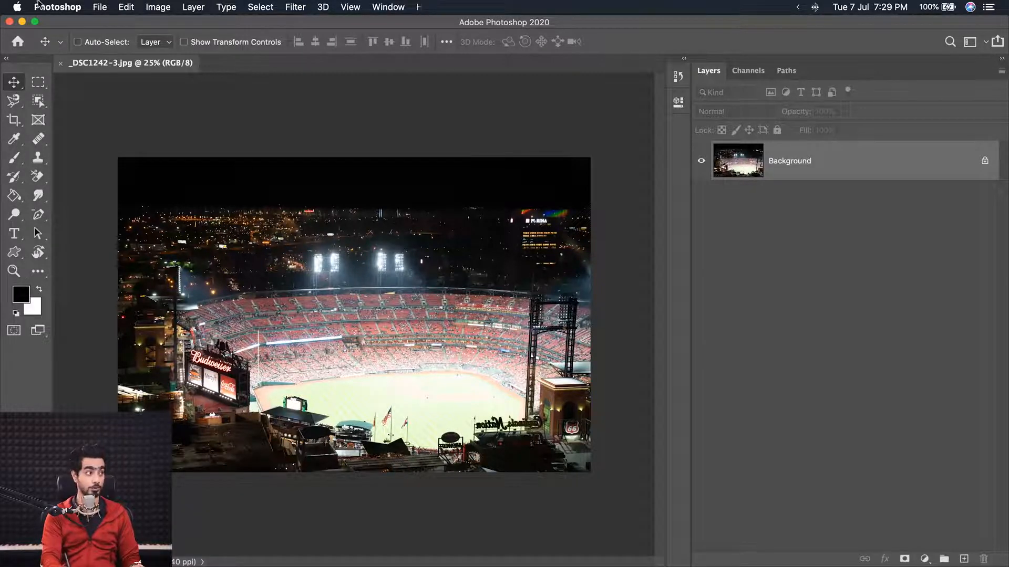
In the Camera Raw file handling preferences, set JPEG/HEIC to Automatically open all supported JPEGs and HEICs
{"action": "left_click", "coordinate": [38, 5]}
{"action": "mouse_move", "coordinate": [89, 48]}
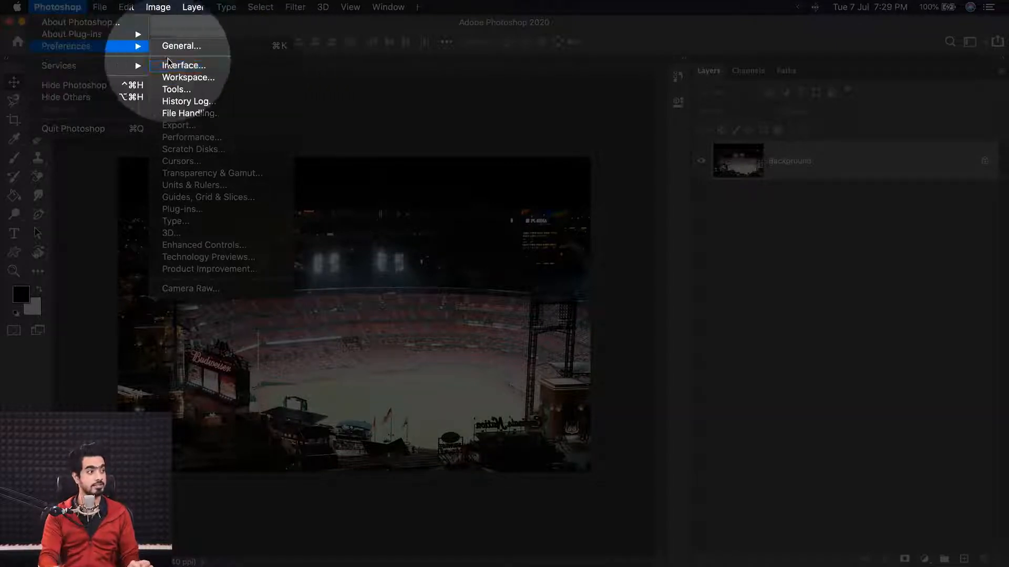
{"action": "left_click", "coordinate": [188, 113]}
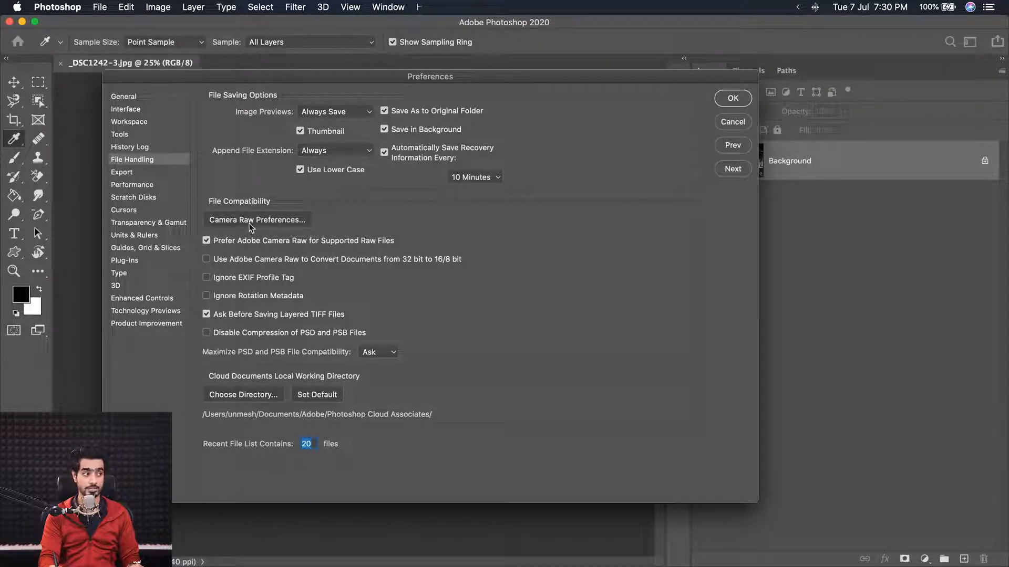
{"action": "left_click", "coordinate": [252, 220]}
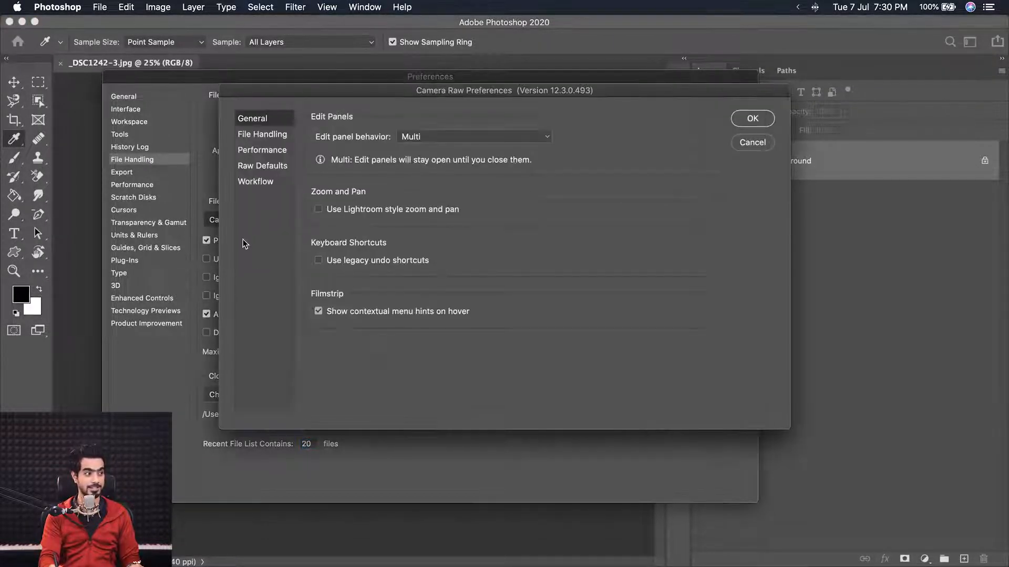
{"action": "left_click", "coordinate": [273, 138]}
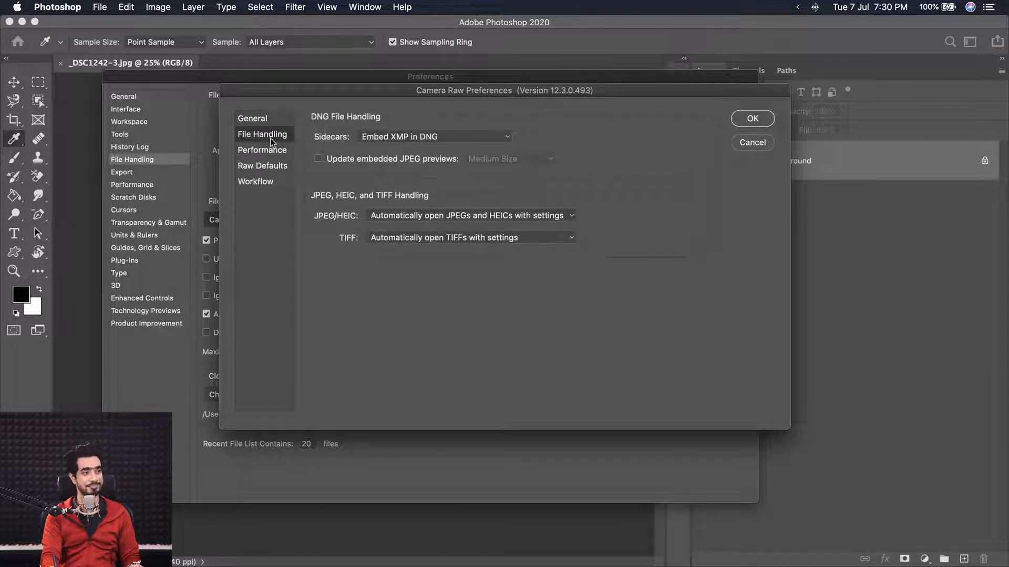
{"action": "left_click", "coordinate": [398, 220]}
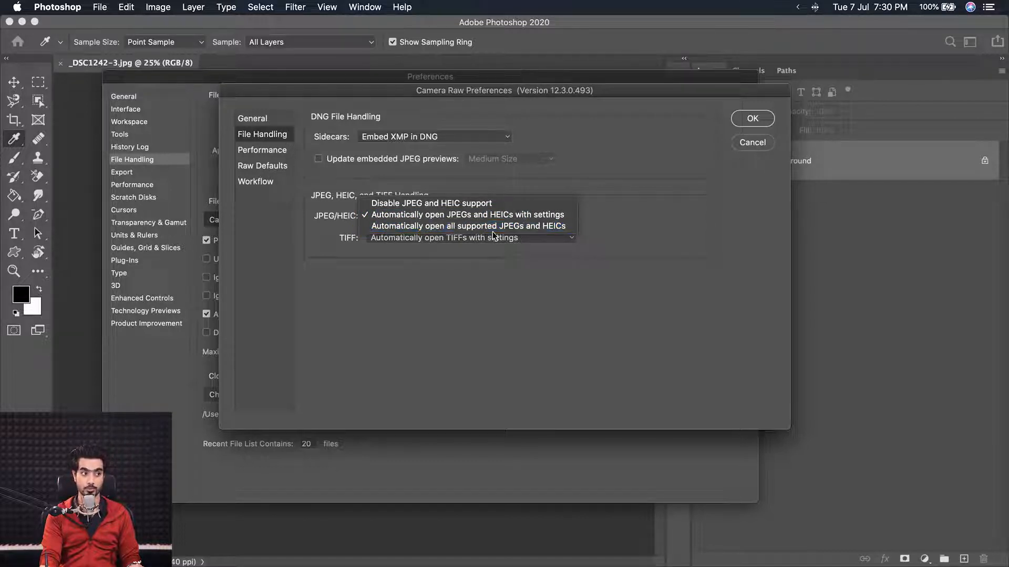
{"action": "left_click", "coordinate": [541, 233]}
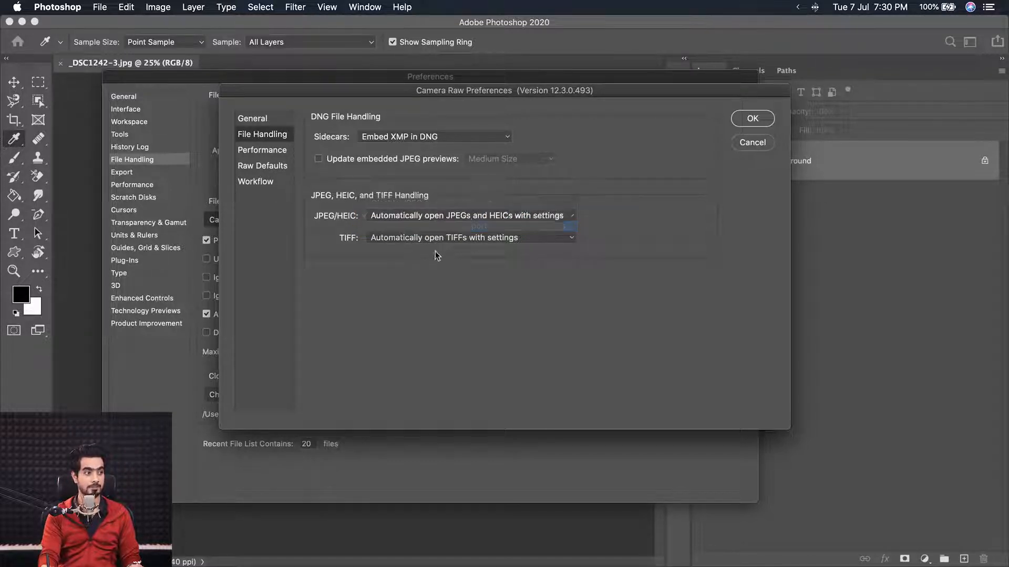
Review the TIFF handling options without changing them, and save the Camera Raw and Photoshop preferences
{"action": "left_click", "coordinate": [417, 241]}
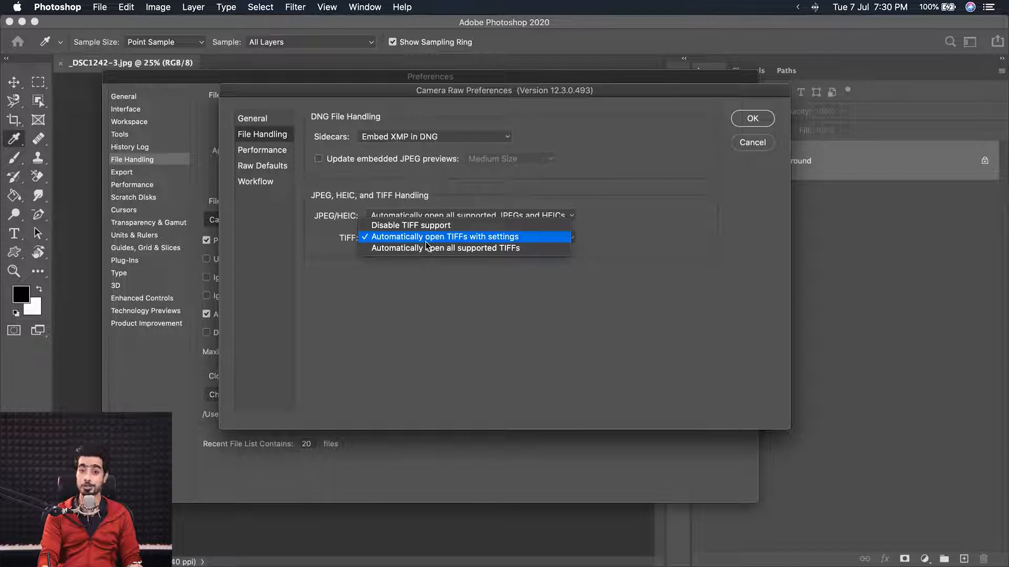
{"action": "left_click", "coordinate": [421, 277]}
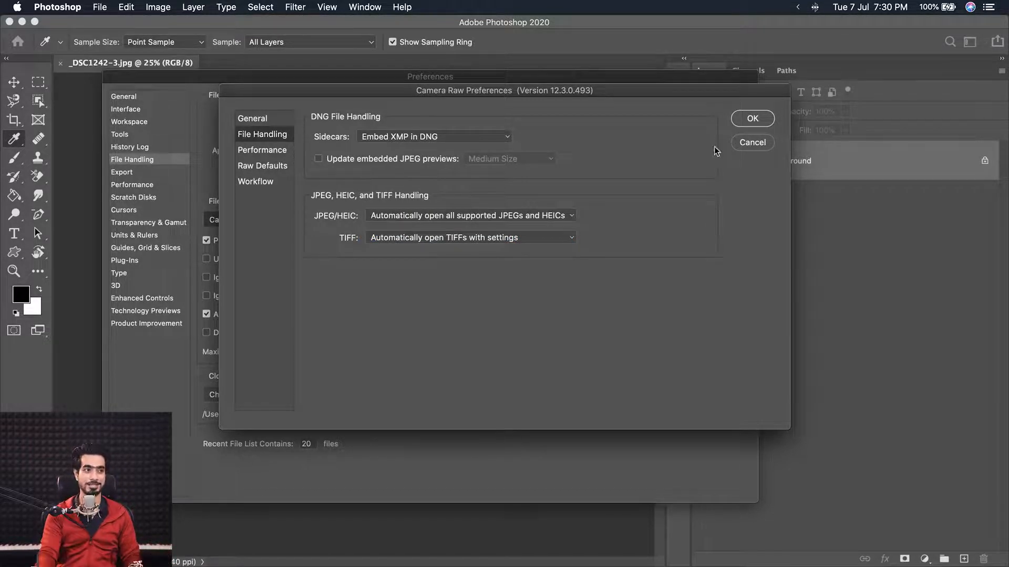
{"action": "left_click", "coordinate": [749, 120]}
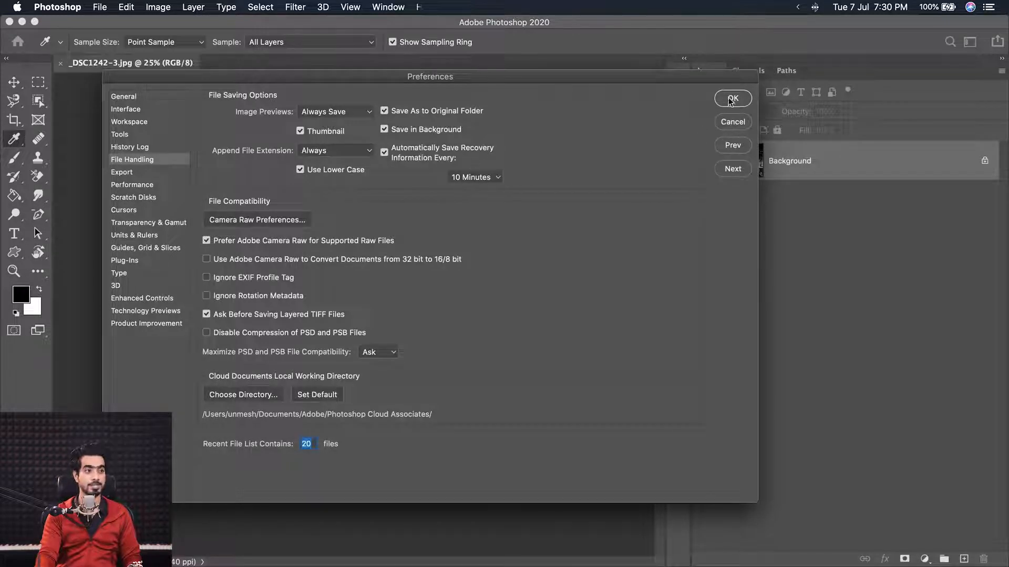
{"action": "left_click", "coordinate": [737, 100]}
{"action": "key", "text": "v"}
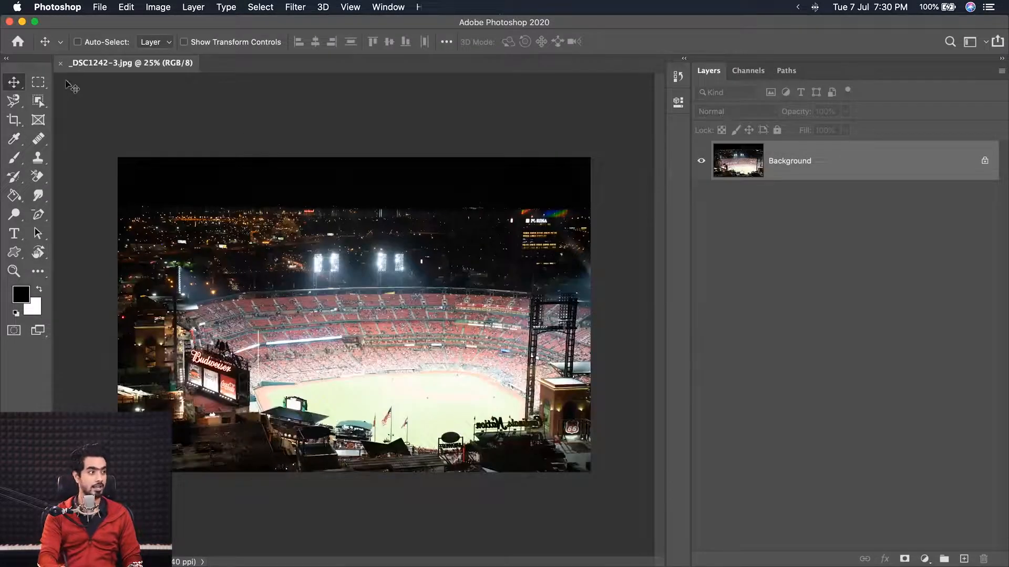
Close the stadium JPEG and reopen _DSC1242-3.jpg in Camera Raw to look over its Basic settings, cancelling without edits
{"action": "left_click", "coordinate": [61, 64]}
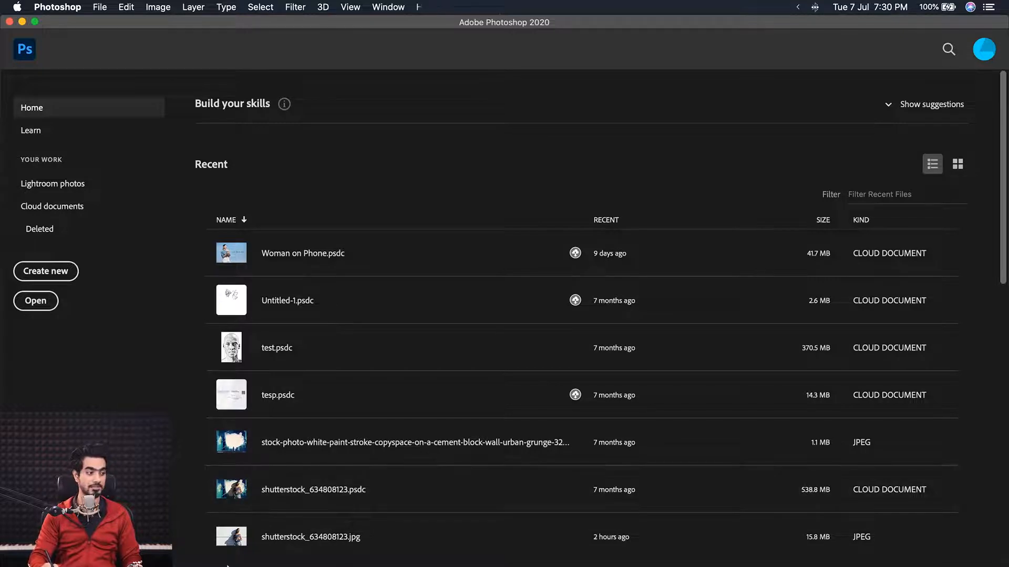
{"action": "left_click", "coordinate": [45, 549]}
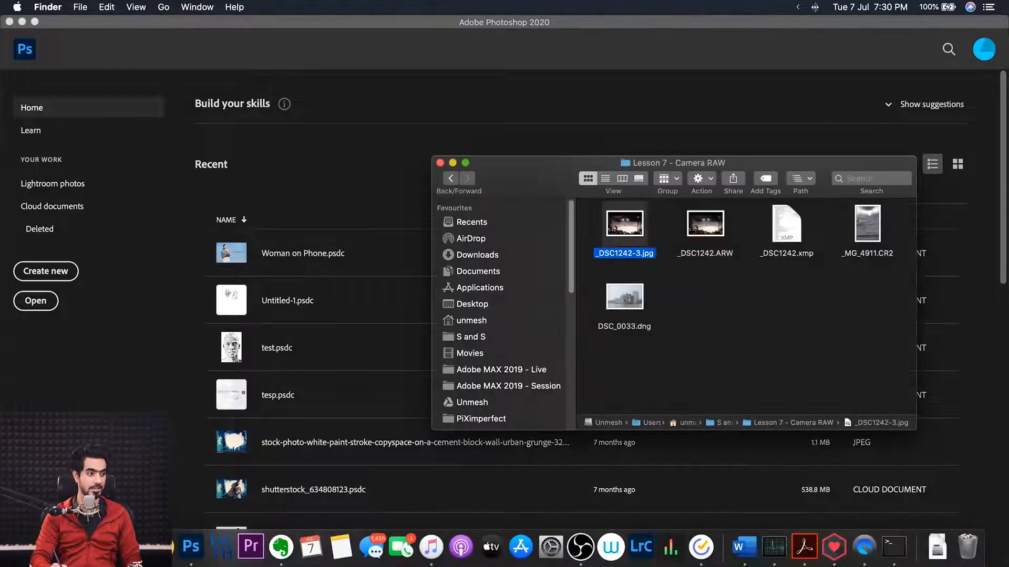
{"action": "left_click_drag", "start_coordinate": [619, 226], "coordinate": [315, 257]}
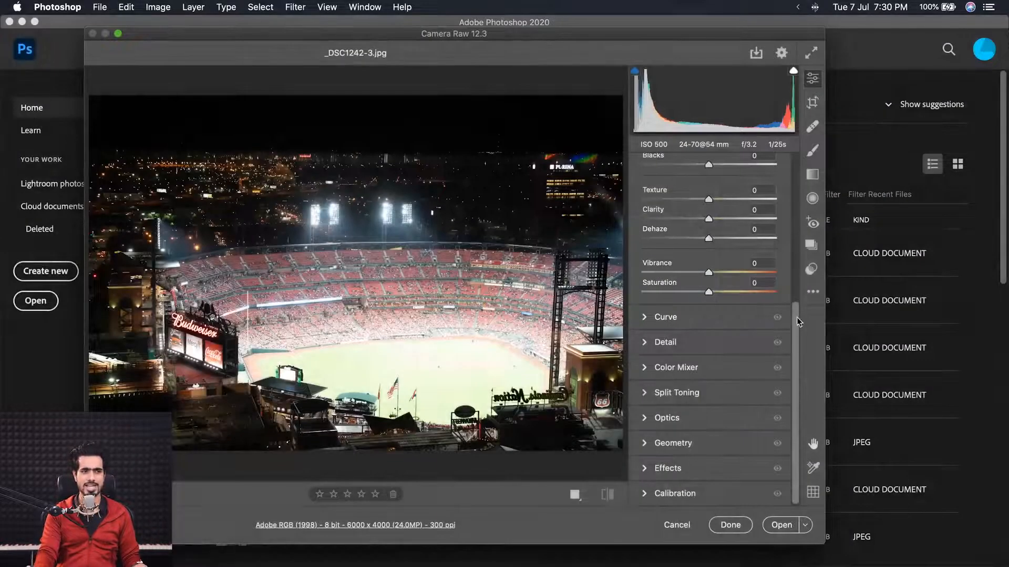
{"action": "left_click_drag", "start_coordinate": [797, 322], "coordinate": [802, 194]}
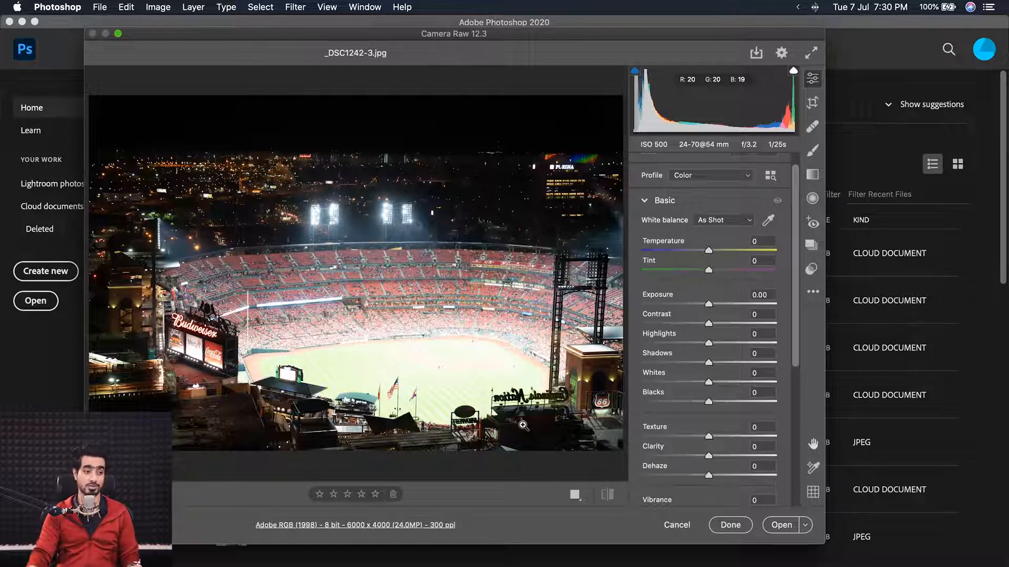
{"action": "left_click", "coordinate": [677, 525]}
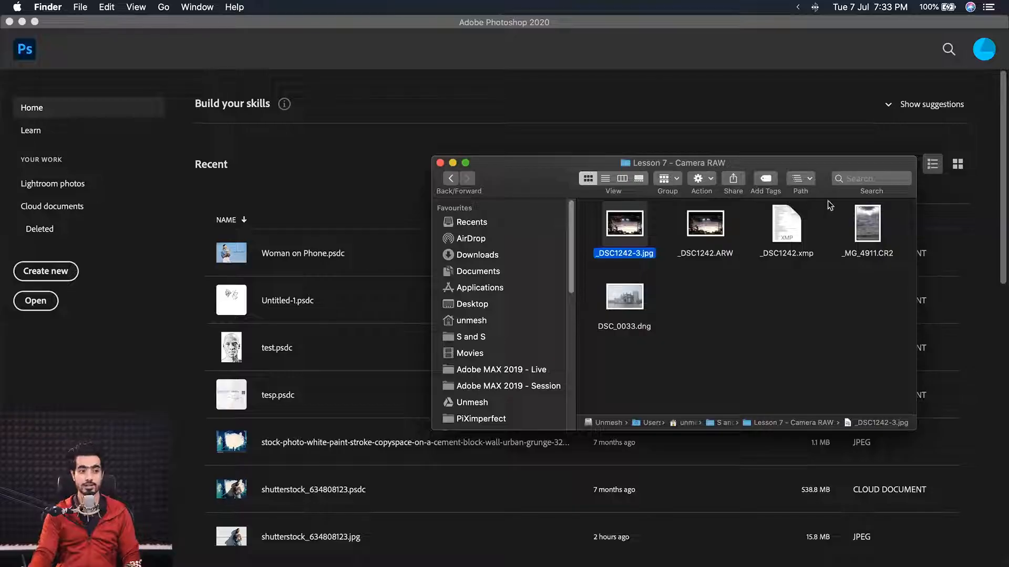
Open the raw file _MG_4911.CR2 from the lesson folder in Camera Raw and go to its Basic settings
{"action": "left_click", "coordinate": [872, 234]}
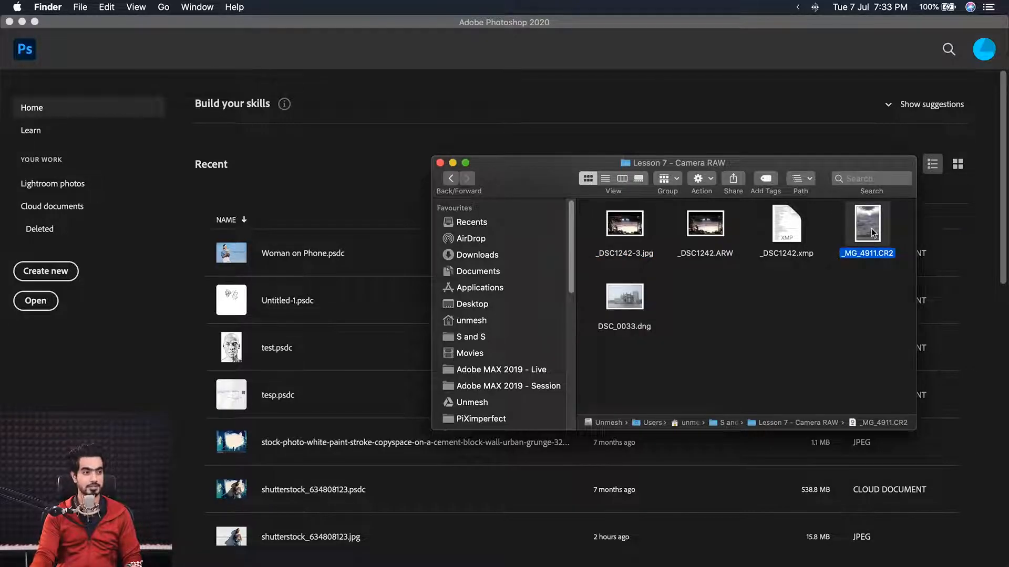
{"action": "left_click_drag", "start_coordinate": [872, 234], "coordinate": [367, 287]}
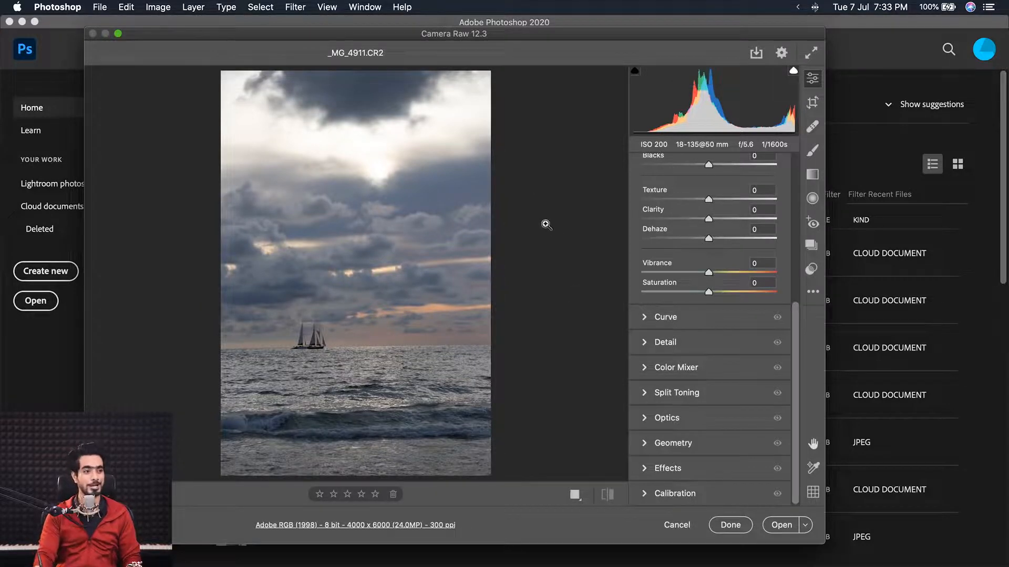
{"action": "left_click_drag", "start_coordinate": [794, 329], "coordinate": [802, 178]}
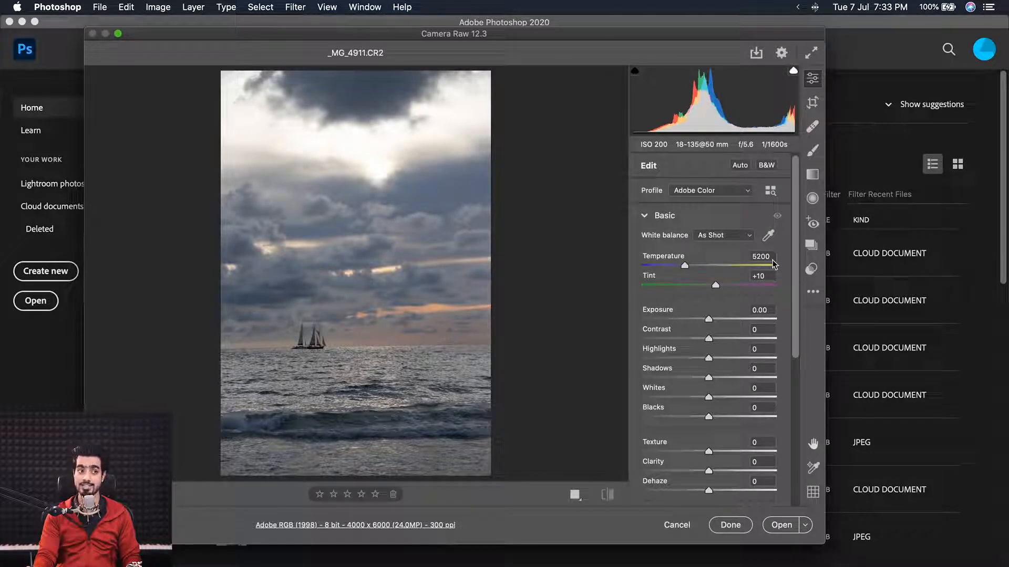
Keep As Shot in the white balance presets, try Temperature 16250 and Tint +49 on the seascape, and cancel the raw edit
{"action": "left_click", "coordinate": [727, 239]}
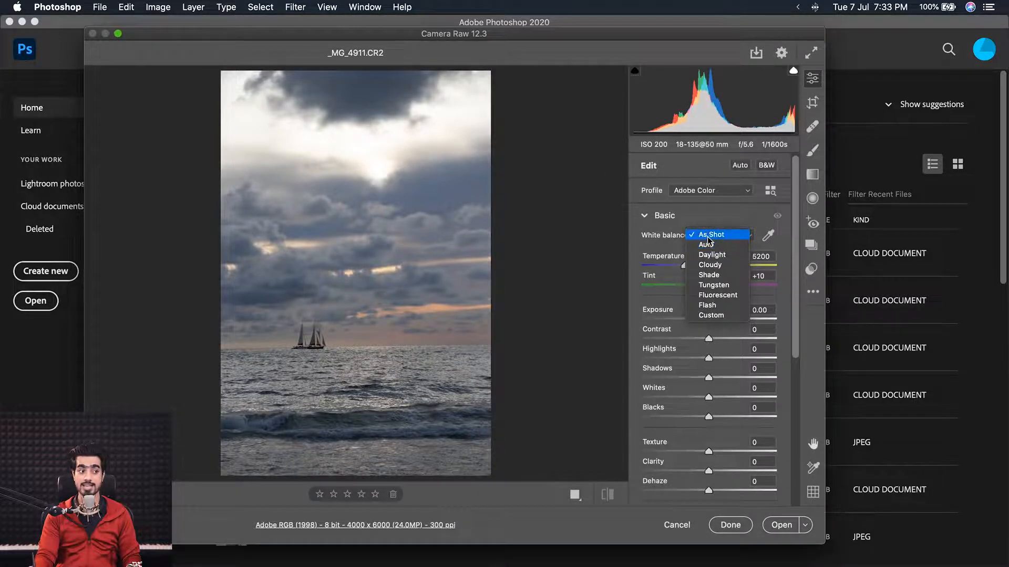
{"action": "left_click", "coordinate": [712, 238]}
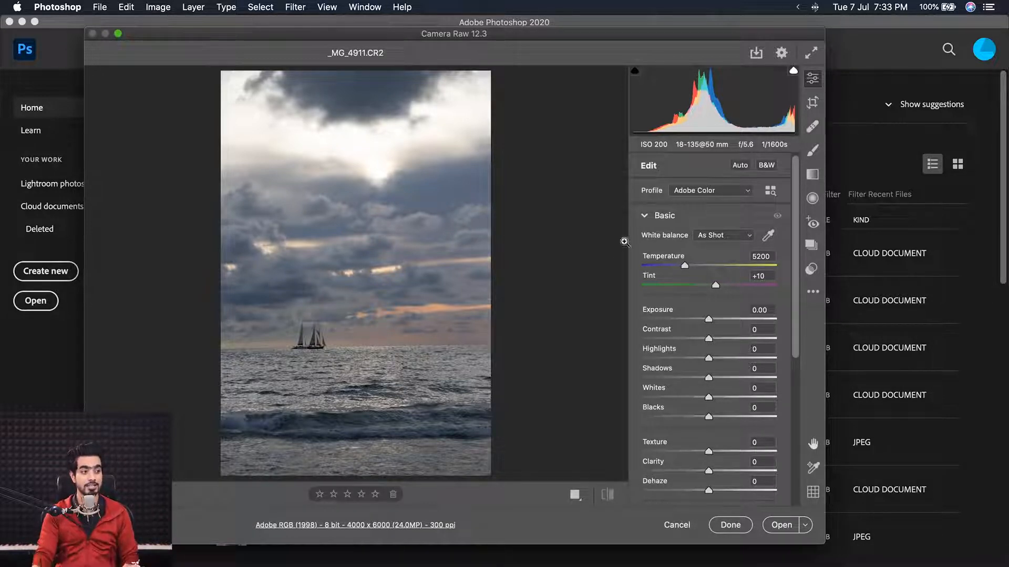
{"action": "left_click_drag", "start_coordinate": [685, 266], "coordinate": [741, 286]}
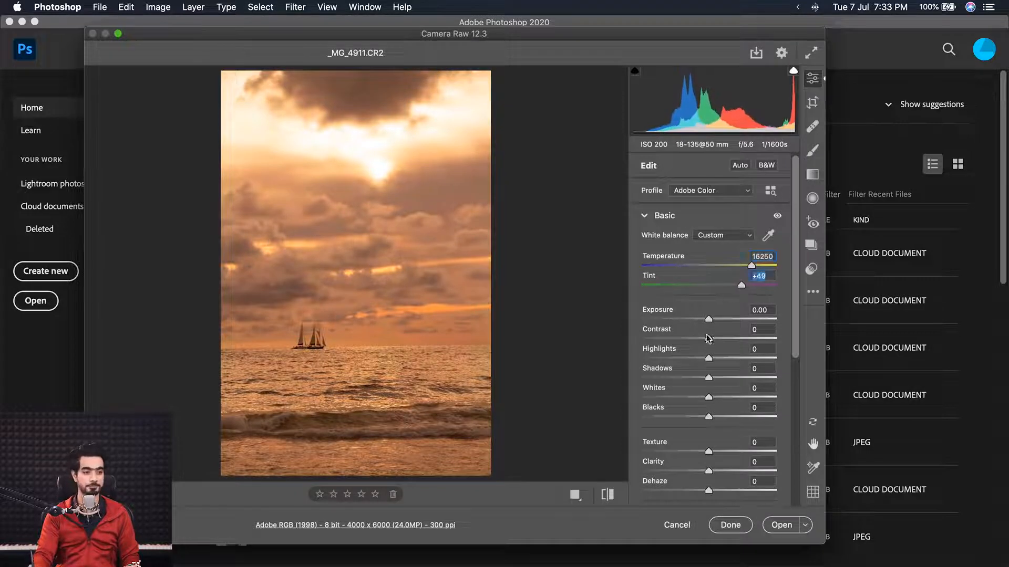
{"action": "left_click", "coordinate": [678, 527]}
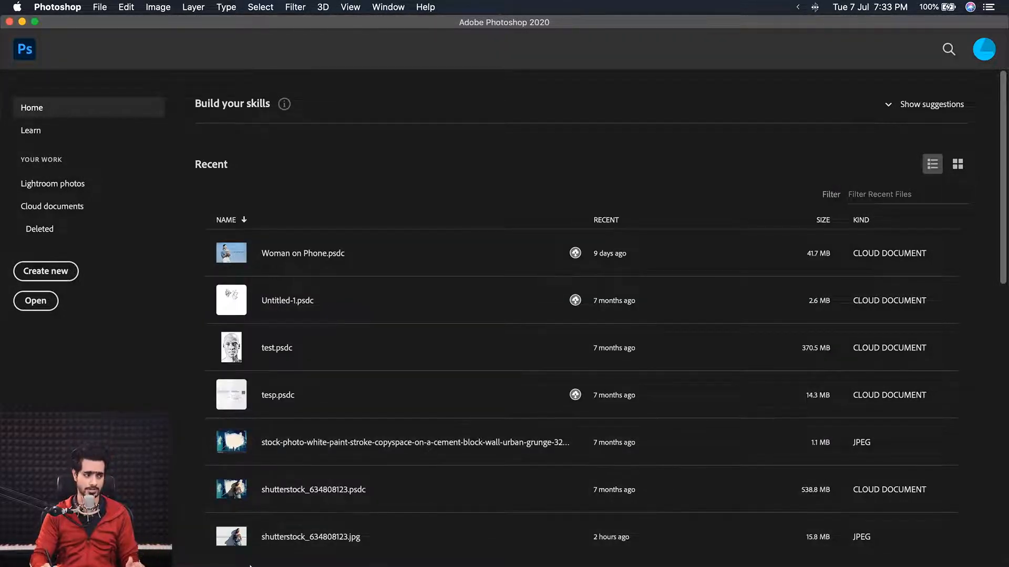
Open _DSC1242-3.jpg from the lesson folder in Camera Raw and go to its Basic white balance settings
{"action": "left_click", "coordinate": [161, 546]}
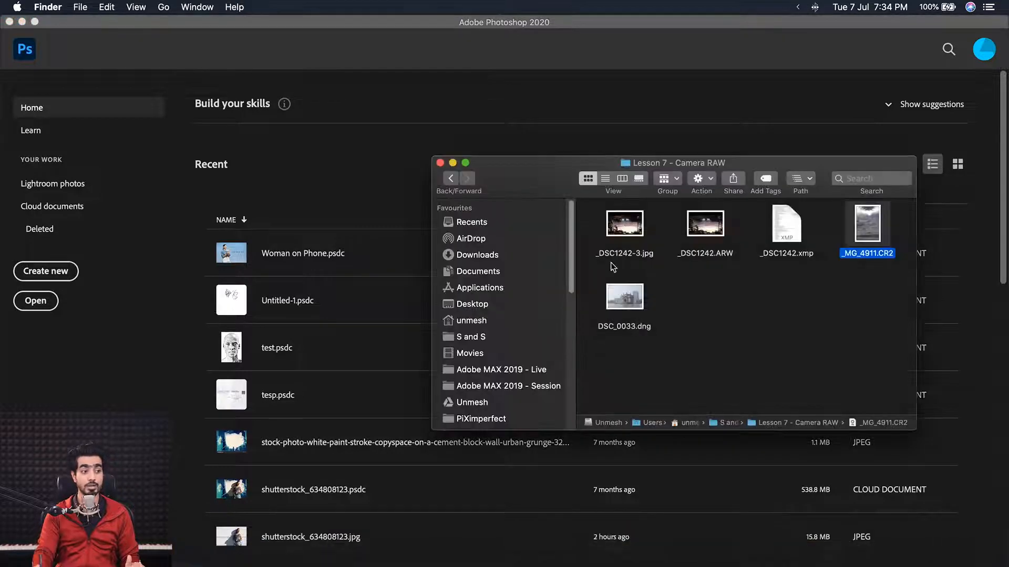
{"action": "left_click_drag", "start_coordinate": [637, 236], "coordinate": [346, 266]}
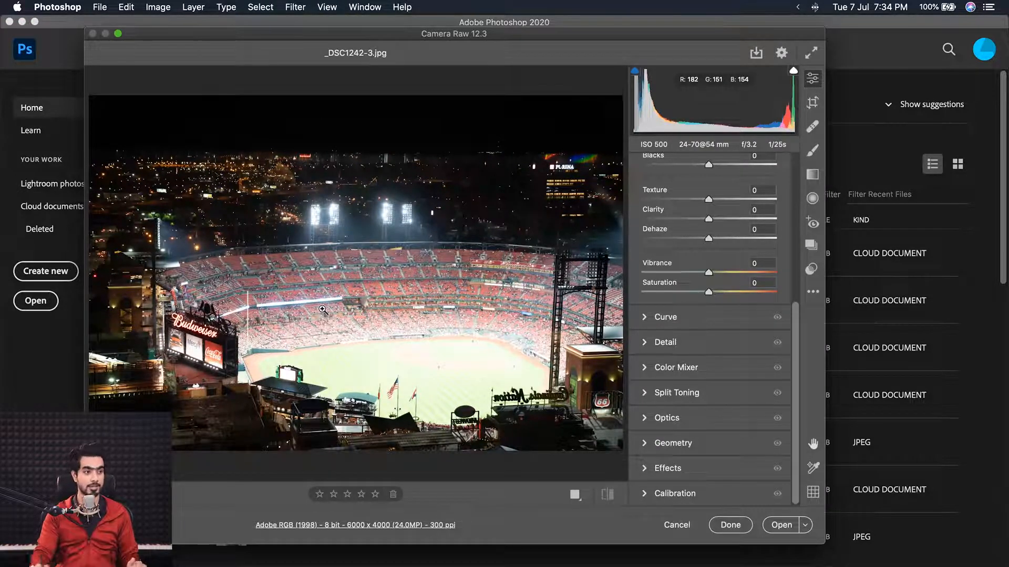
{"action": "left_click_drag", "start_coordinate": [798, 315], "coordinate": [797, 299]}
{"action": "scroll", "coordinate": [752, 201], "scroll_direction": "up", "scroll_amount": 10}
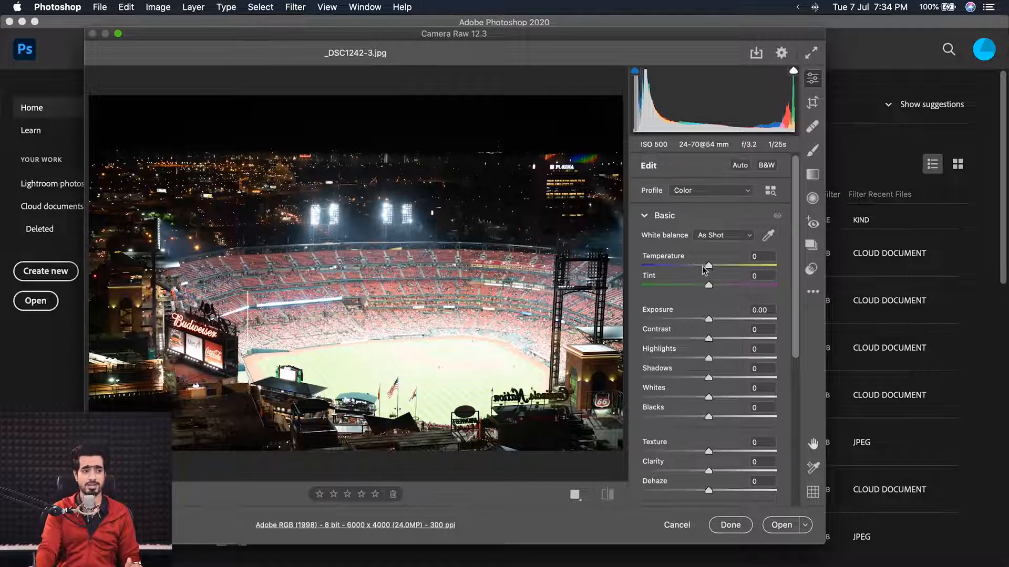
Try Temperature values of -2, +40 and -33 on the stadium JPEG, and return the temperature to about 0
{"action": "left_click_drag", "start_coordinate": [704, 268], "coordinate": [701, 261]}
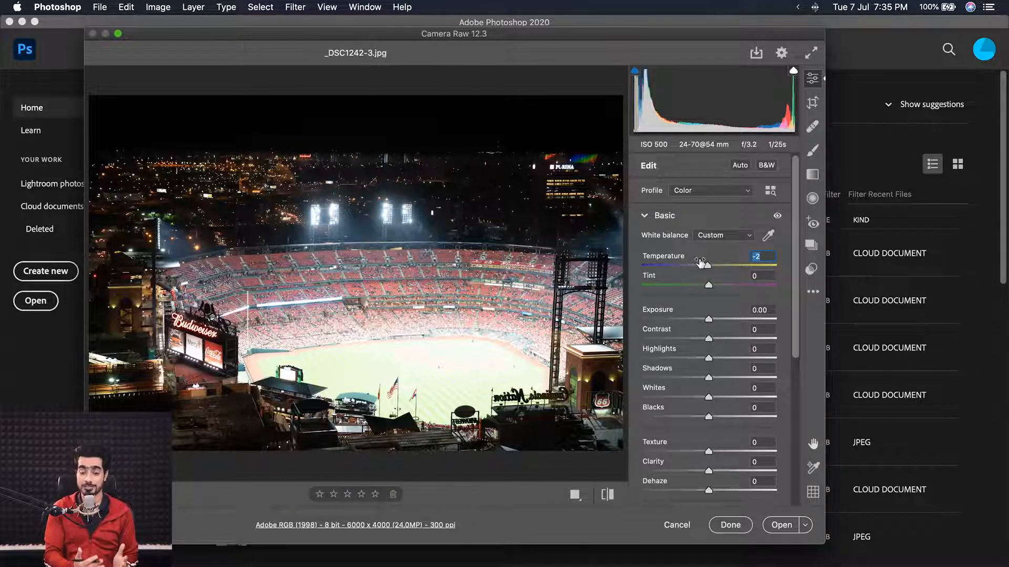
{"action": "left_click_drag", "start_coordinate": [708, 266], "coordinate": [734, 266]}
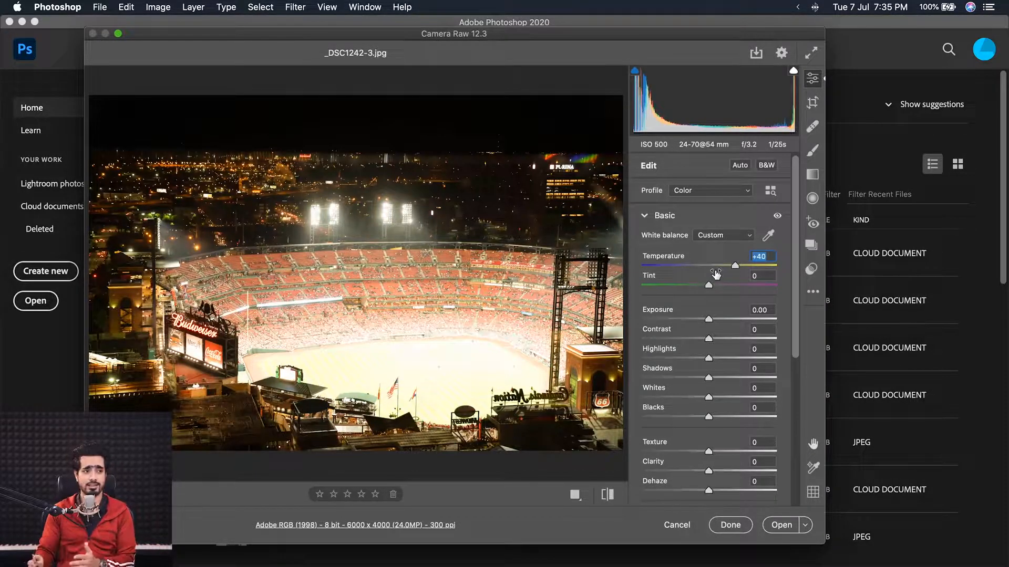
{"action": "left_click_drag", "start_coordinate": [737, 268], "coordinate": [686, 269]}
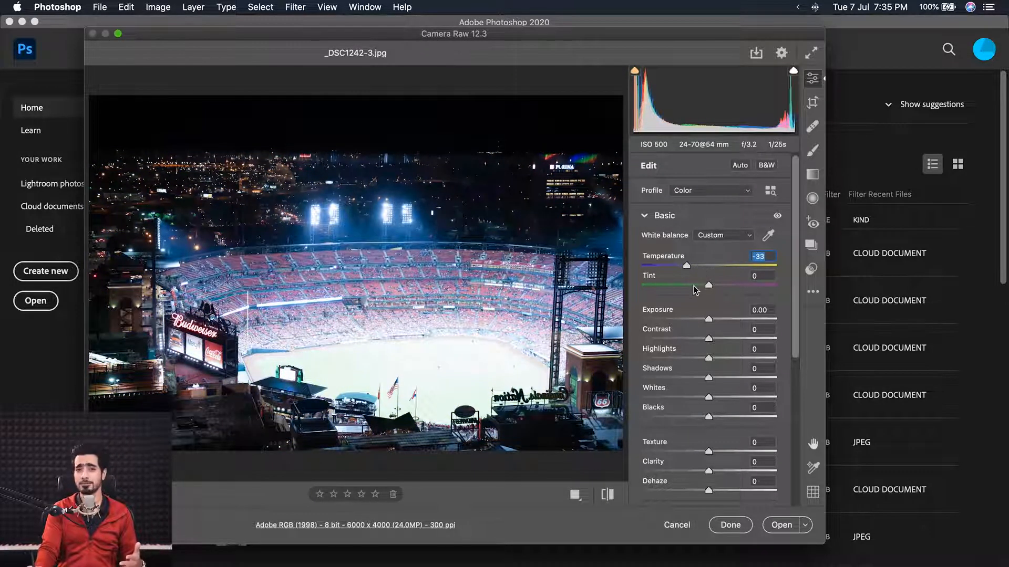
{"action": "left_click", "coordinate": [708, 265]}
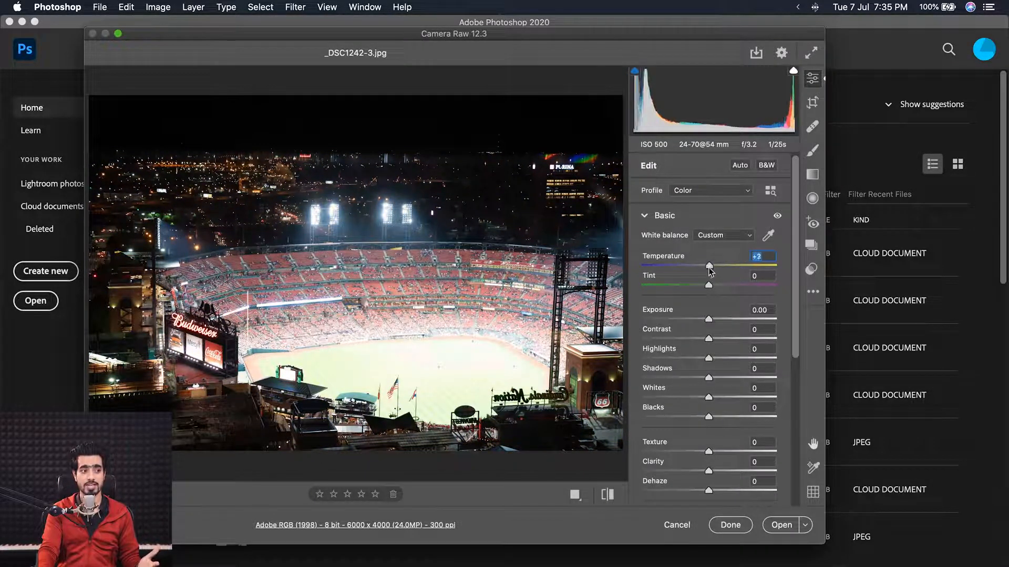
{"action": "mouse_move", "coordinate": [707, 267]}
{"action": "left_mouse_down"}
{"action": "mouse_move", "coordinate": [732, 267]}
{"action": "mouse_move", "coordinate": [681, 266]}
{"action": "mouse_move", "coordinate": [708, 265]}
{"action": "left_mouse_up"}
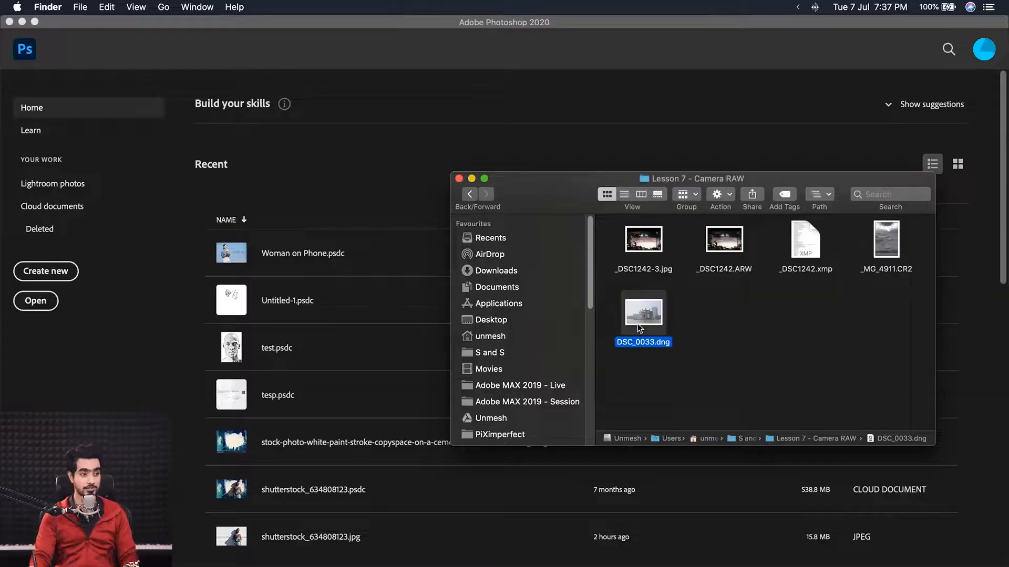
Open DSC_0033.dng from the lesson folder in Camera Raw and check its Temperature and Tint fields
{"action": "left_click_drag", "start_coordinate": [640, 328], "coordinate": [367, 242]}
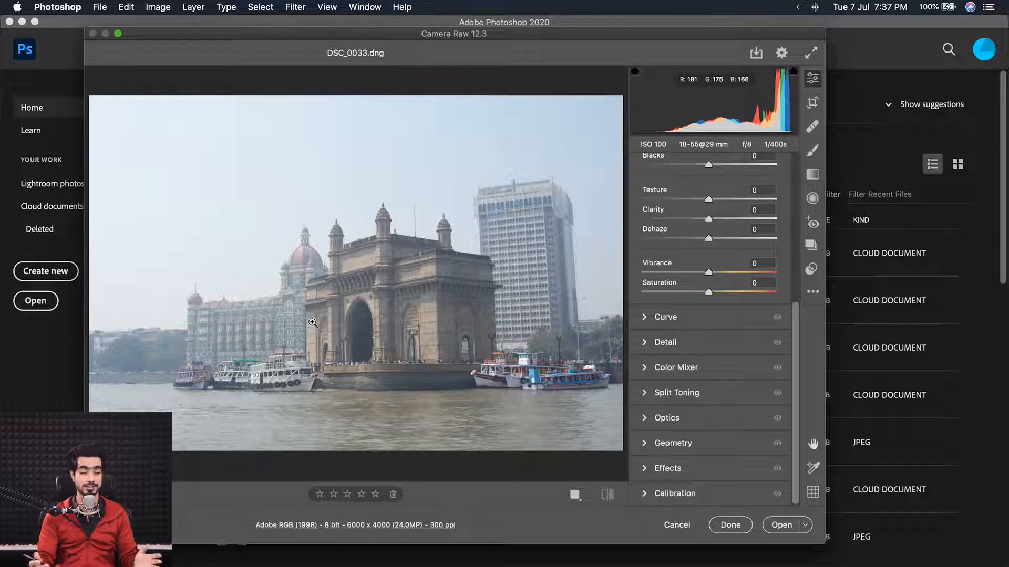
{"action": "scroll", "coordinate": [795, 332], "scroll_direction": "up", "scroll_amount": 10}
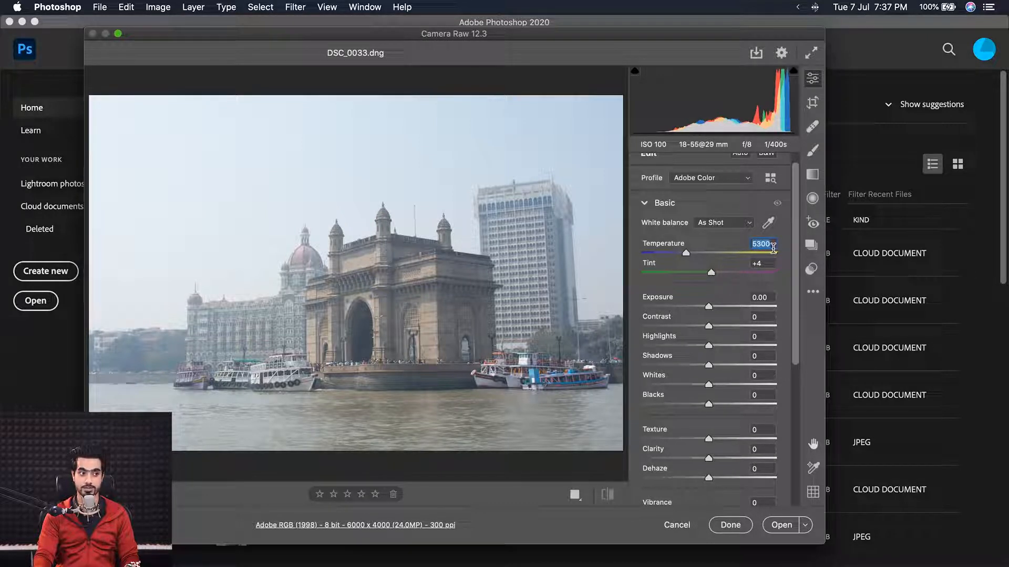
{"action": "left_click", "coordinate": [760, 265]}
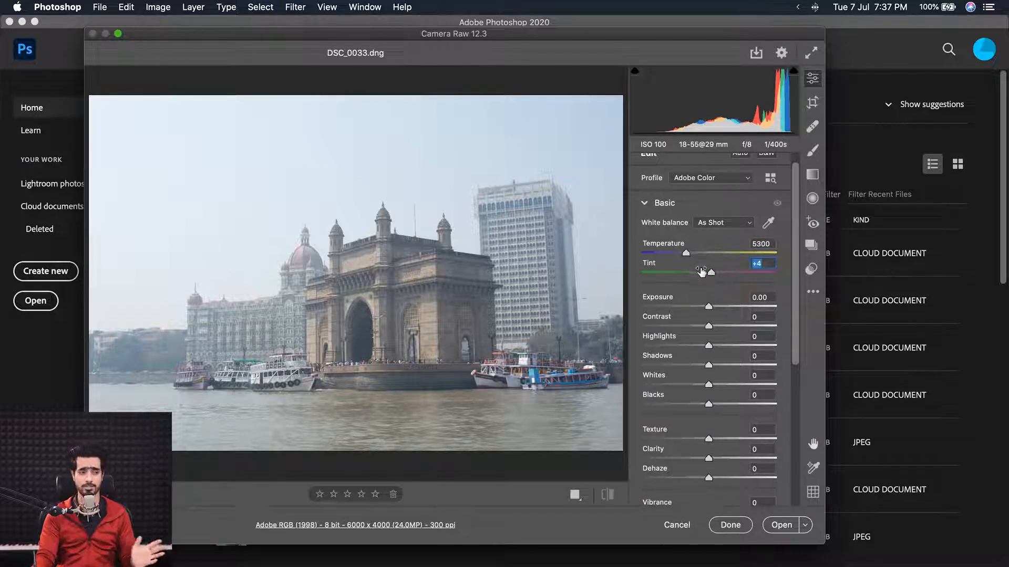
Set the DNG's Contrast to +47, Highlights to -45 and Dehaze to +30
{"action": "left_click_drag", "start_coordinate": [710, 330], "coordinate": [679, 347]}
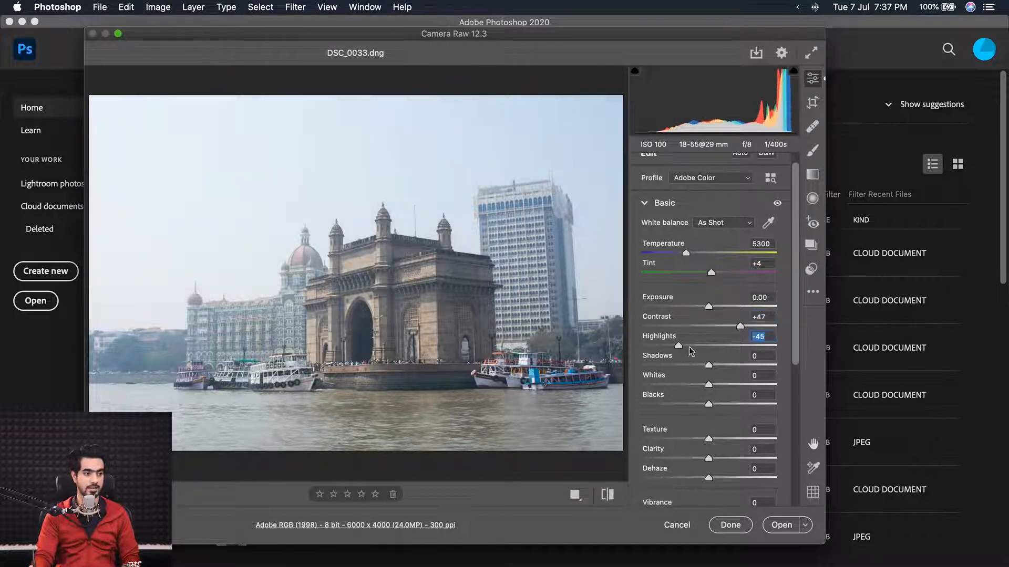
{"action": "left_click_drag", "start_coordinate": [709, 481], "coordinate": [729, 481]}
{"action": "left_click_drag", "start_coordinate": [797, 353], "coordinate": [803, 389]}
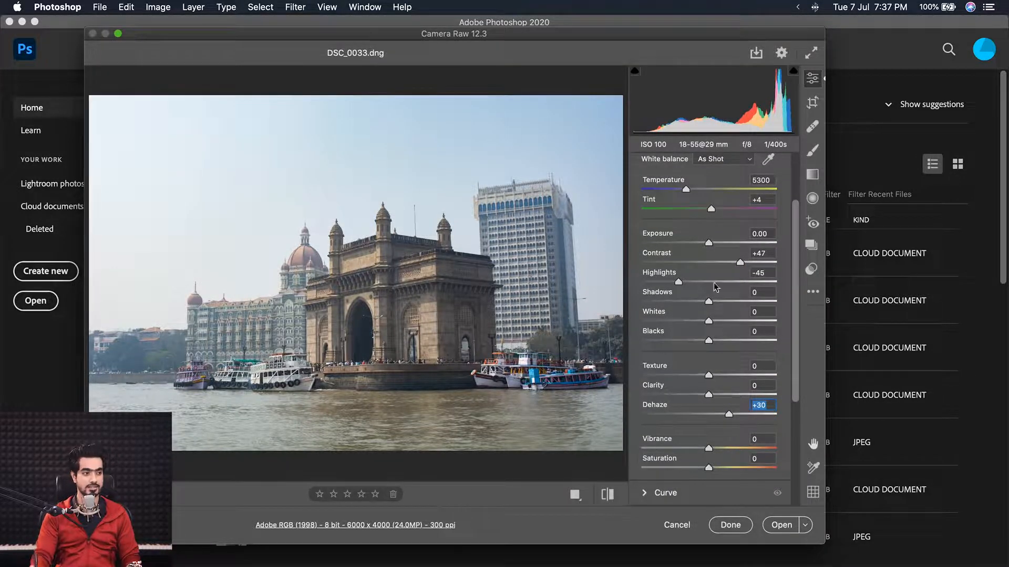
Apply the Adobe Monochrome profile to the DNG and raise Clarity to +29
{"action": "scroll", "coordinate": [751, 273], "scroll_direction": "up", "scroll_amount": 3}
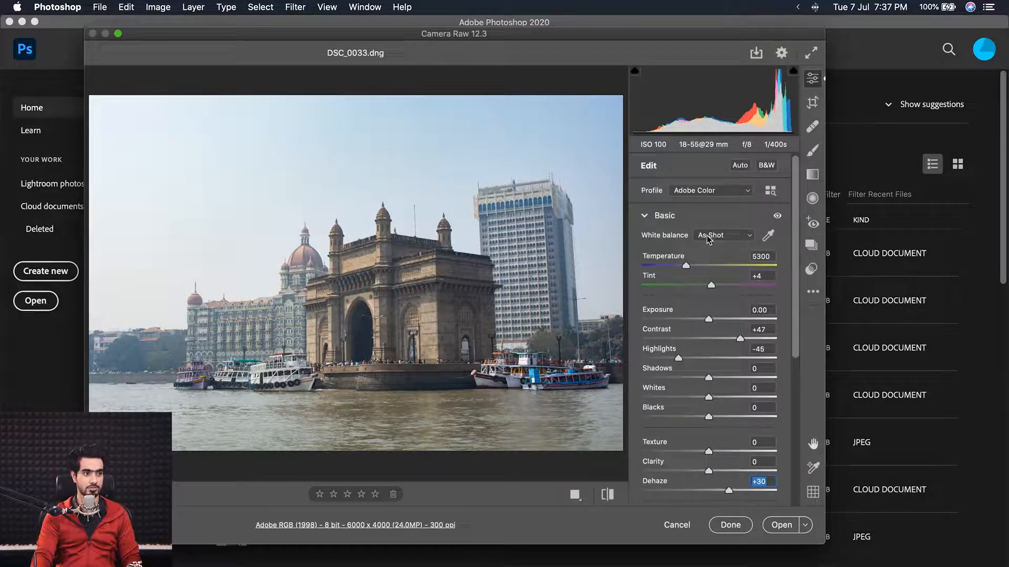
{"action": "left_click", "coordinate": [712, 195]}
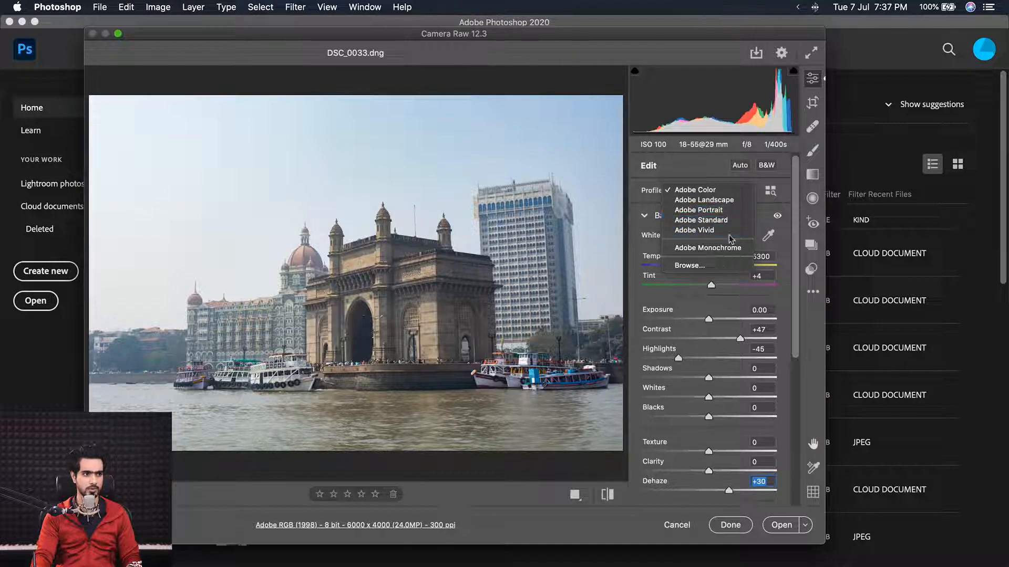
{"action": "left_click", "coordinate": [719, 248]}
{"action": "scroll", "coordinate": [673, 322], "scroll_direction": "down", "scroll_amount": 5}
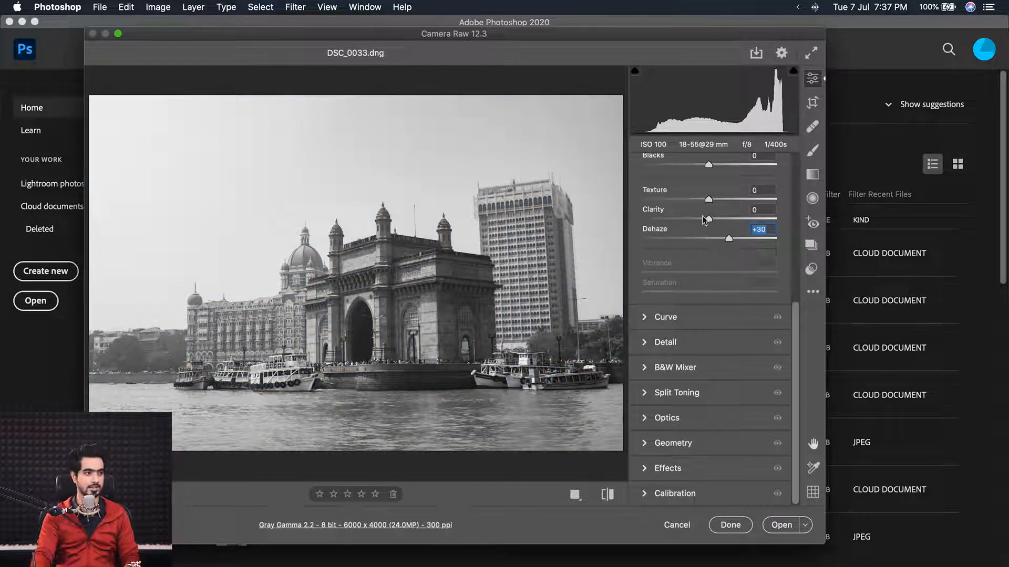
{"action": "left_click_drag", "start_coordinate": [709, 219], "coordinate": [730, 225]}
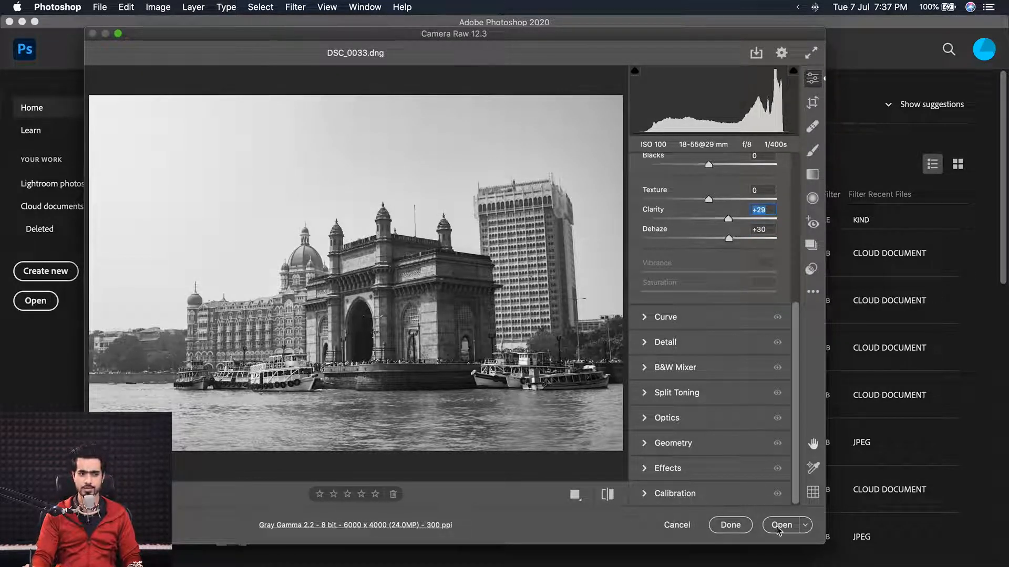
Look back over the Basic settings, open the black-and-white image as a Photoshop document, and enlarge it to 31.7%
{"action": "left_click_drag", "start_coordinate": [796, 466], "coordinate": [798, 296]}
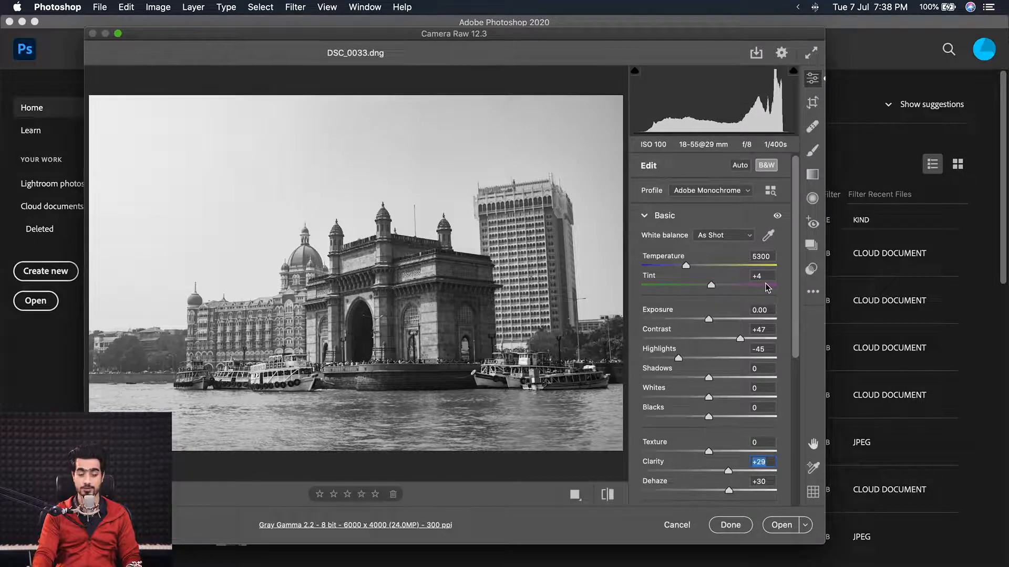
{"action": "left_click", "coordinate": [782, 526]}
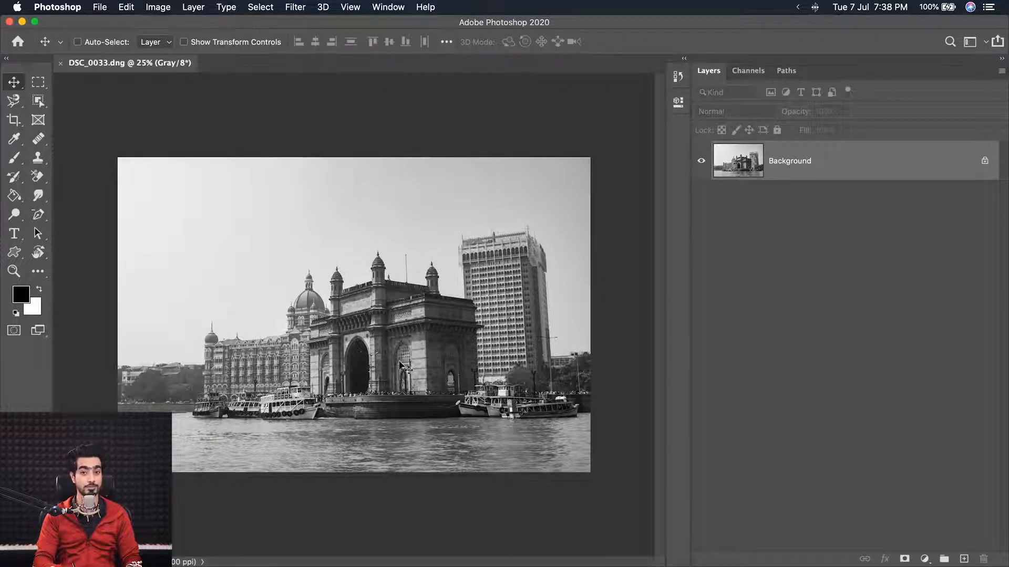
{"action": "key", "text": "super+equal"}
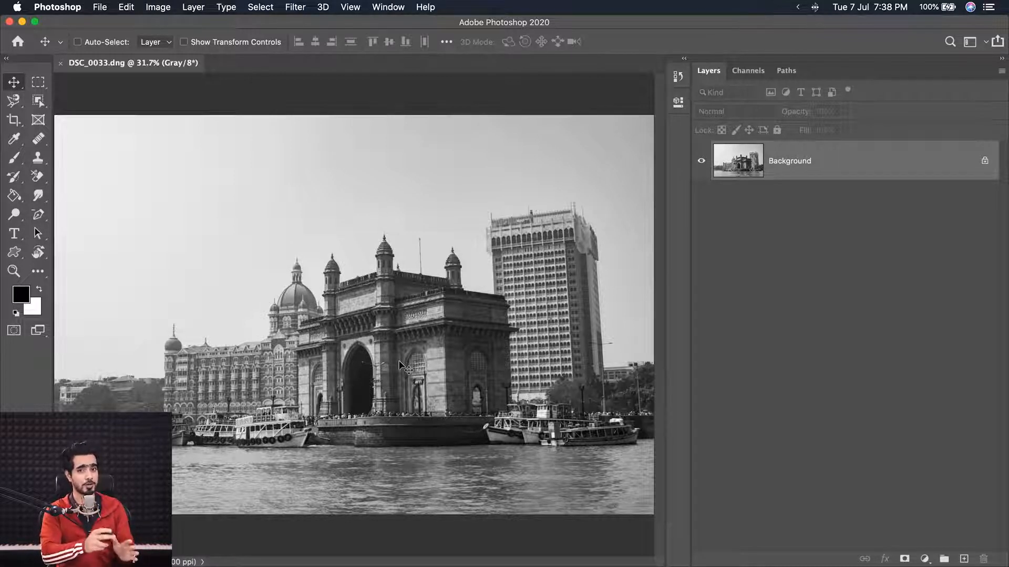
Close the DSC_0033.dng document without saving, reopen the file in Camera Raw, and review its stored Basic settings
{"action": "left_click", "coordinate": [61, 64]}
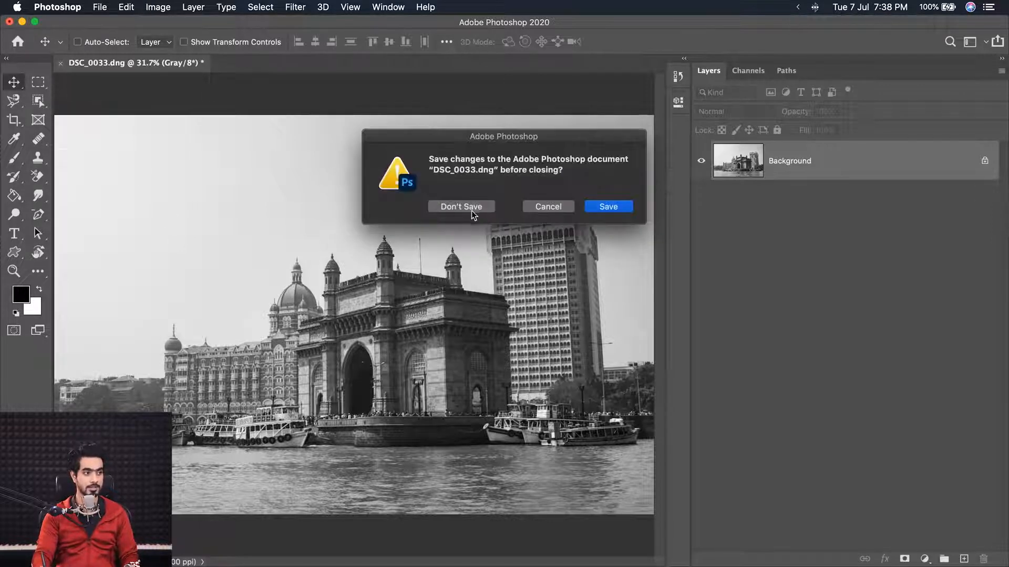
{"action": "left_click", "coordinate": [471, 208]}
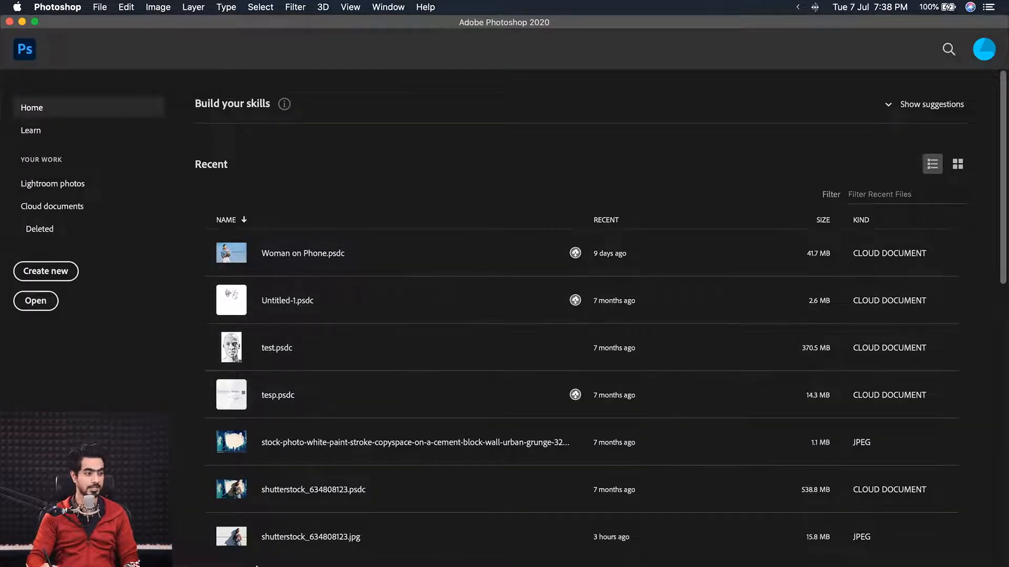
{"action": "left_click", "coordinate": [184, 549]}
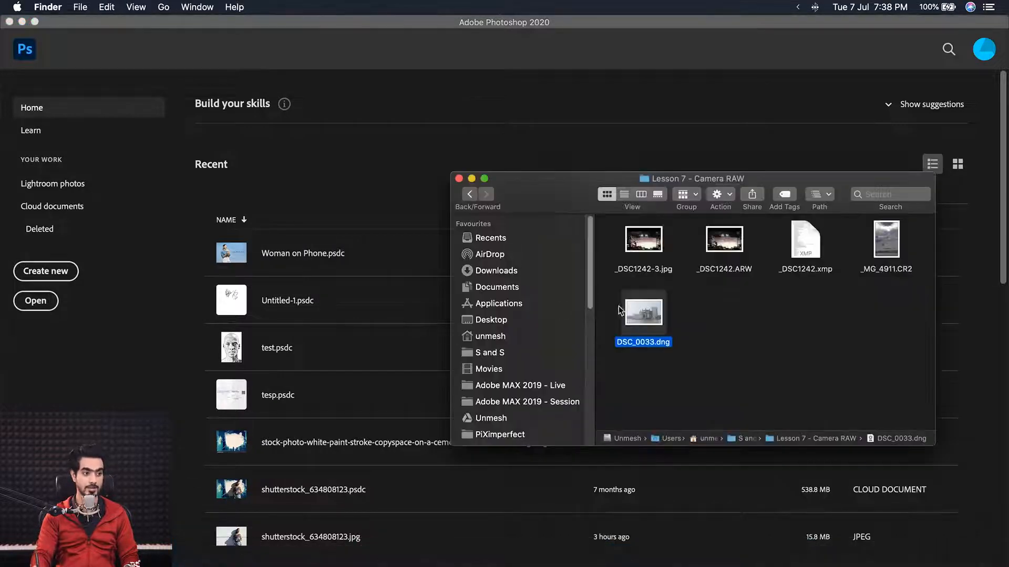
{"action": "left_click_drag", "start_coordinate": [620, 310], "coordinate": [387, 386]}
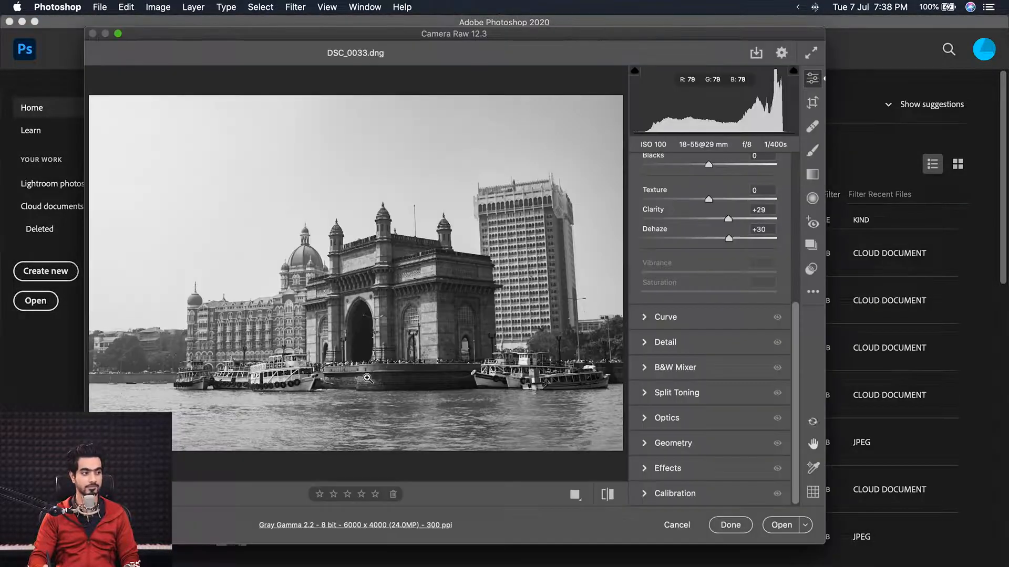
{"action": "left_click_drag", "start_coordinate": [799, 325], "coordinate": [799, 185]}
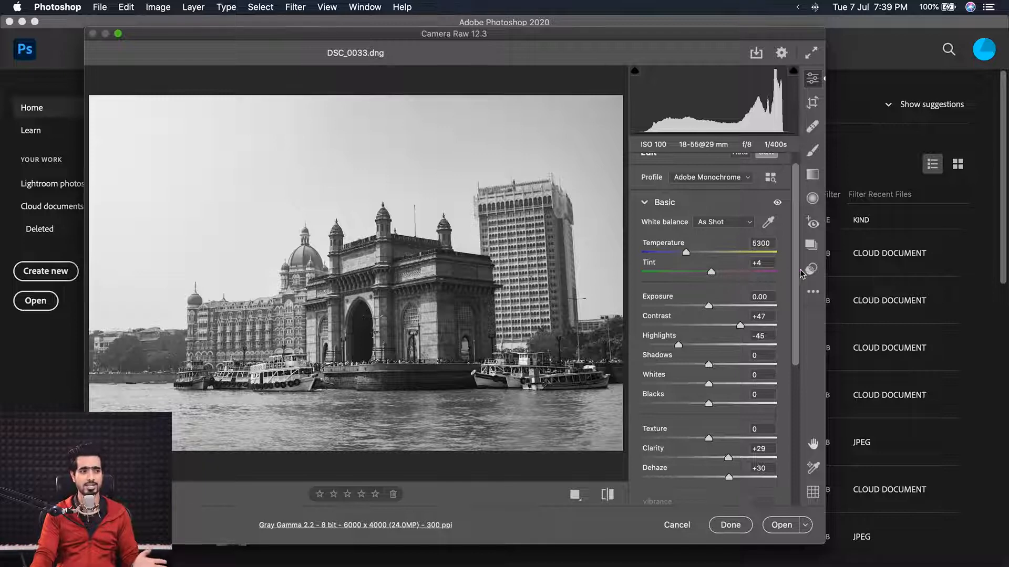
Reset all the DNG's Camera Raw settings to default and return to the Basic settings
{"action": "left_click", "coordinate": [813, 293]}
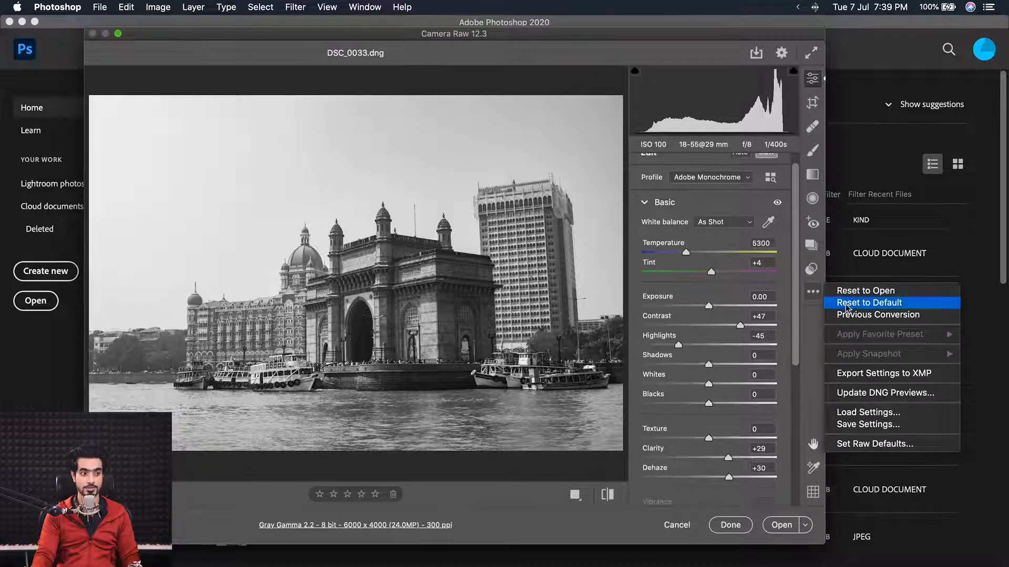
{"action": "left_click", "coordinate": [869, 303]}
{"action": "scroll", "coordinate": [723, 317], "scroll_direction": "down", "scroll_amount": 5}
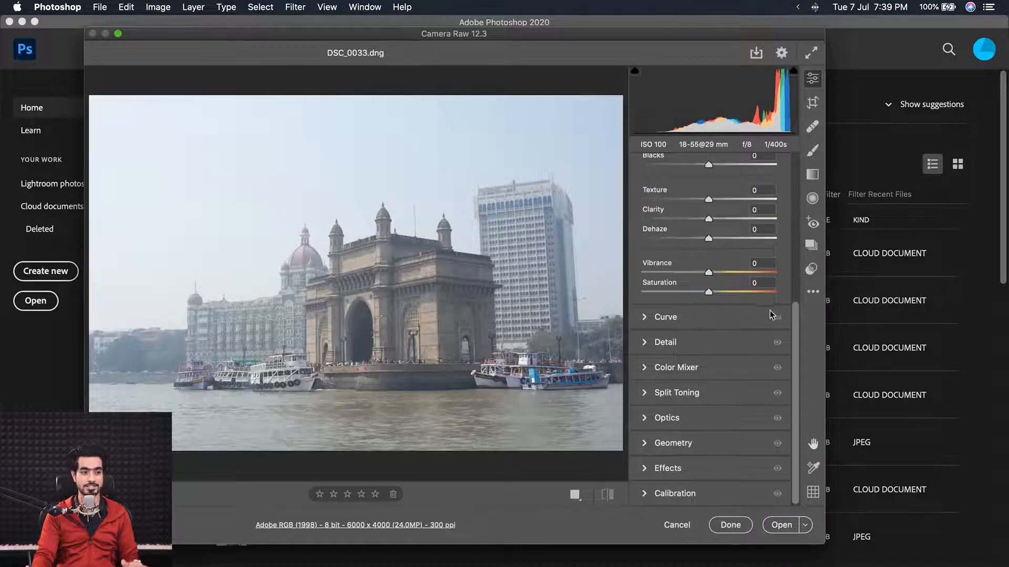
{"action": "left_click_drag", "start_coordinate": [795, 327], "coordinate": [798, 201]}
{"action": "scroll", "coordinate": [777, 203], "scroll_direction": "up", "scroll_amount": 2}
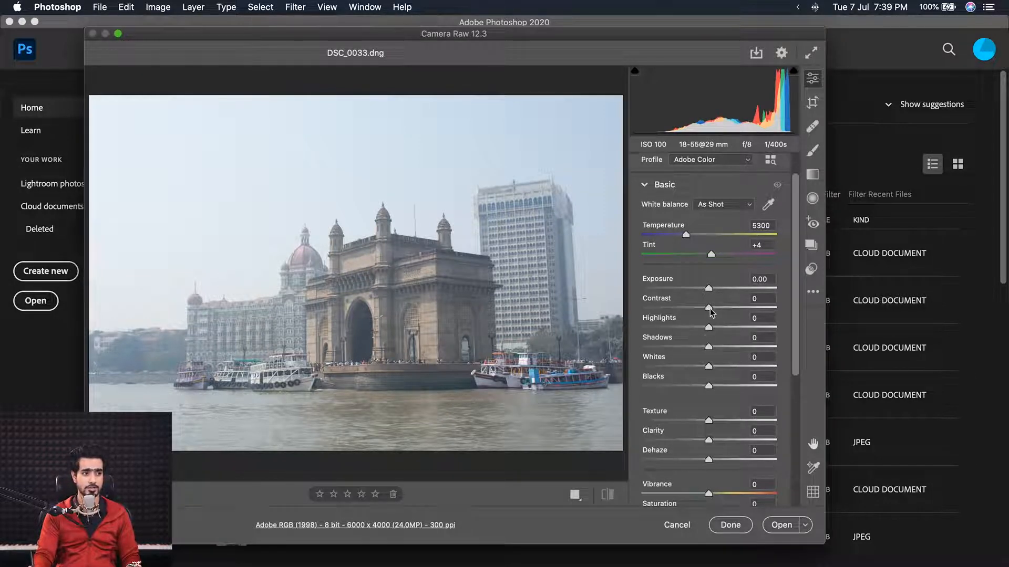
Set the DNG's Contrast to +52, Dehaze to +47, Shadows to +68 and Highlights to -59
{"action": "left_click_drag", "start_coordinate": [711, 313], "coordinate": [745, 310]}
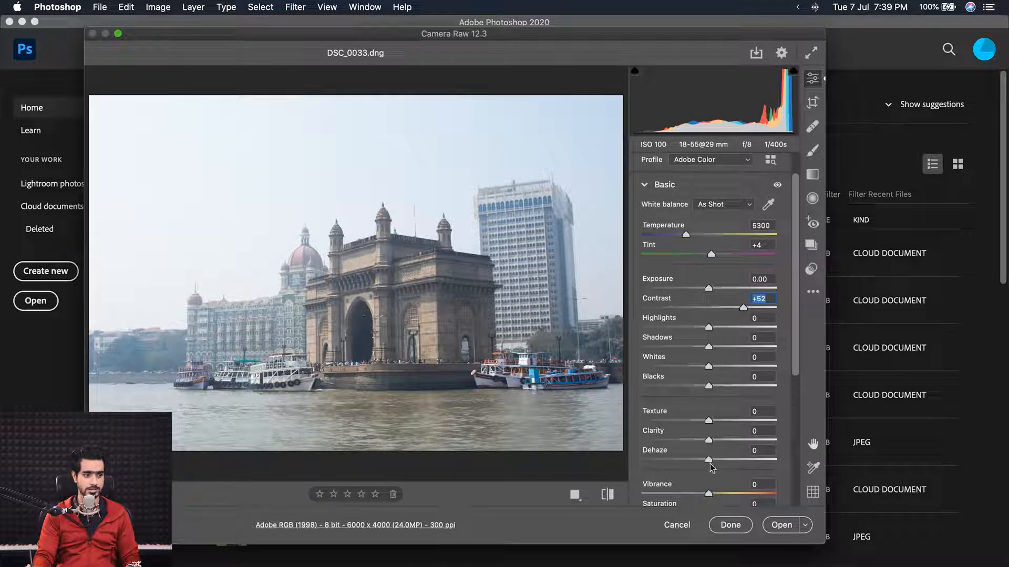
{"action": "left_click_drag", "start_coordinate": [709, 463], "coordinate": [739, 461]}
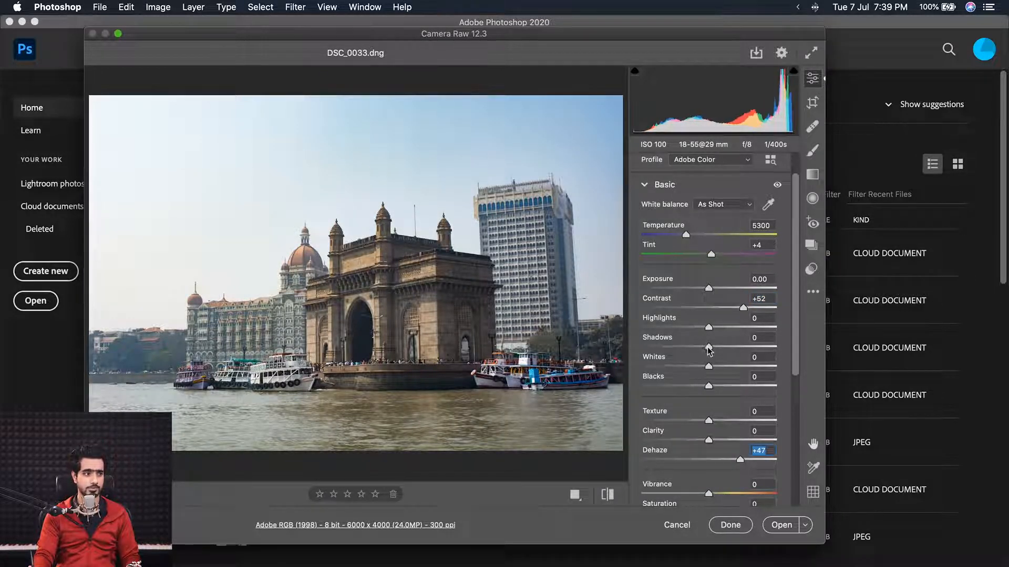
{"action": "left_click_drag", "start_coordinate": [708, 348], "coordinate": [670, 327]}
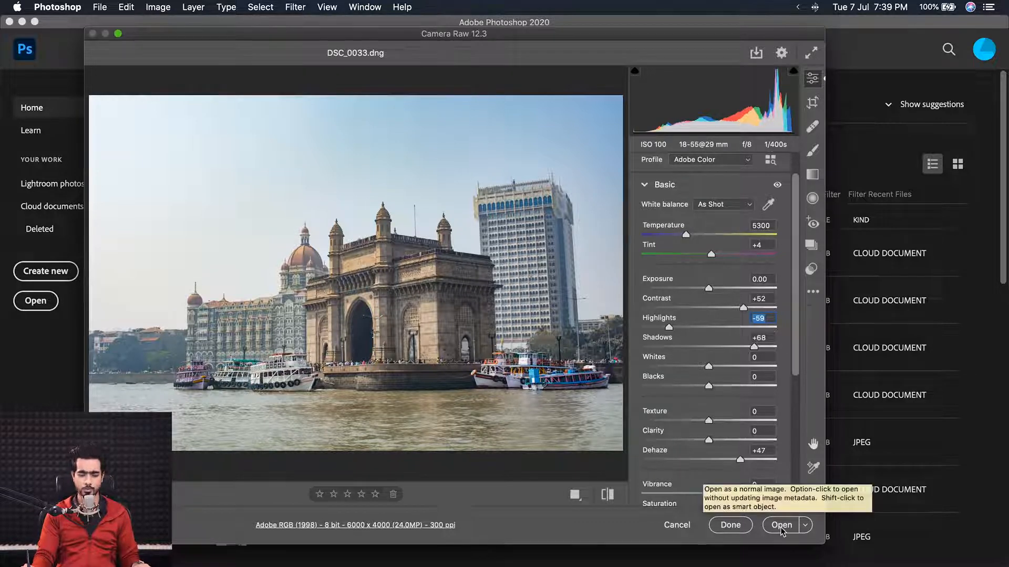
Open the edited DNG in Photoshop as a smart object and fit the image to the window
{"action": "key", "text": "shift"}
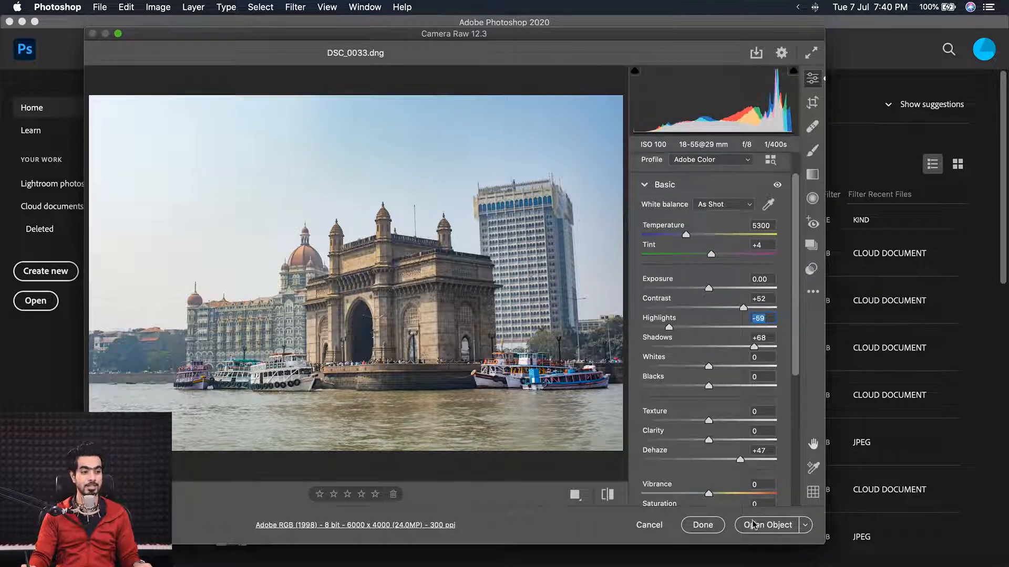
{"action": "left_click", "coordinate": [805, 527]}
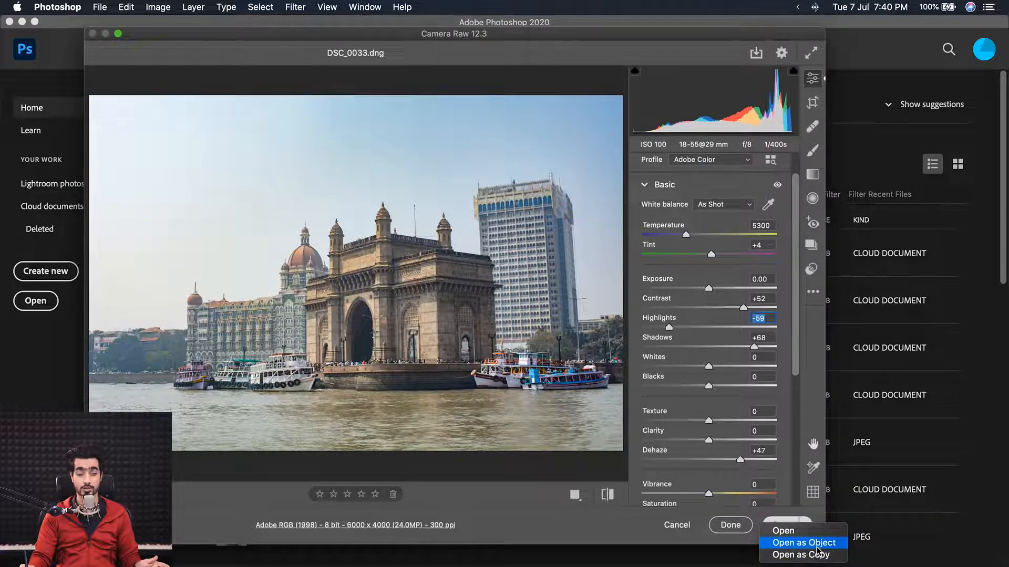
{"action": "left_click", "coordinate": [610, 537]}
{"action": "key", "text": "shift"}
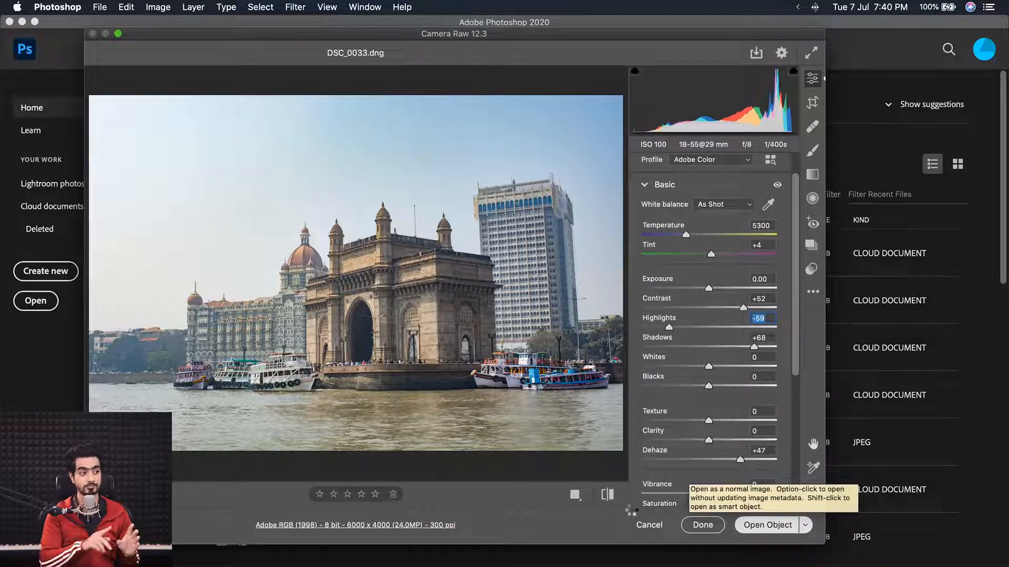
{"action": "key", "text": "shift+Return"}
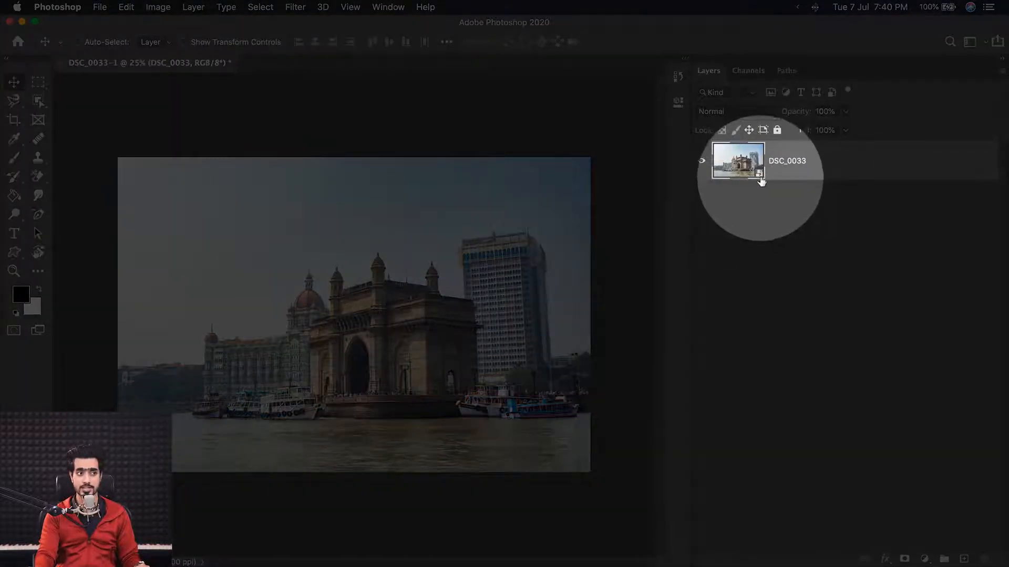
{"action": "key", "text": "super+0"}
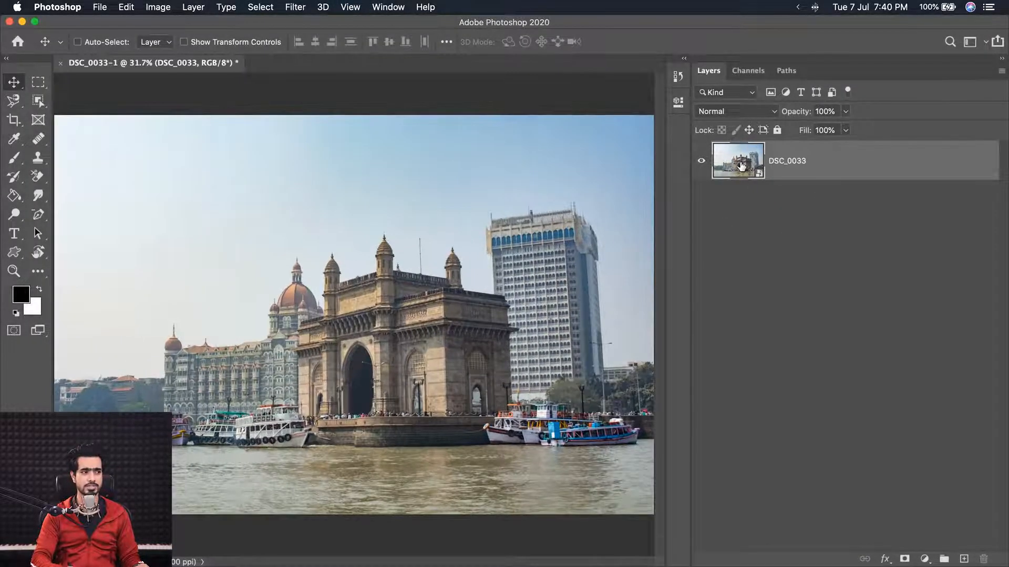
Add a Curves adjustment layer that darkens the midtones and lifts the black point to output 26
{"action": "left_click", "coordinate": [925, 560]}
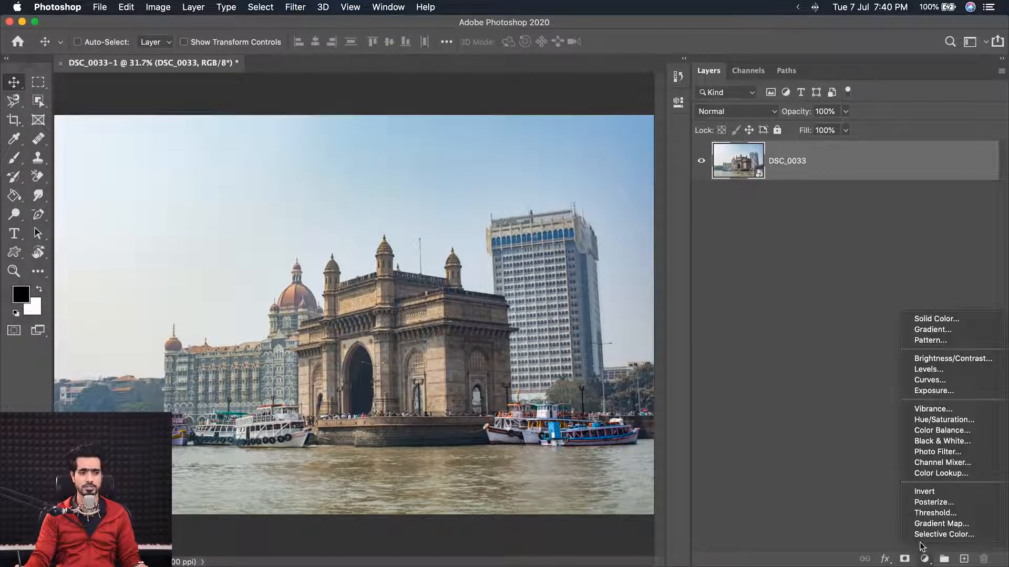
{"action": "left_click", "coordinate": [925, 379]}
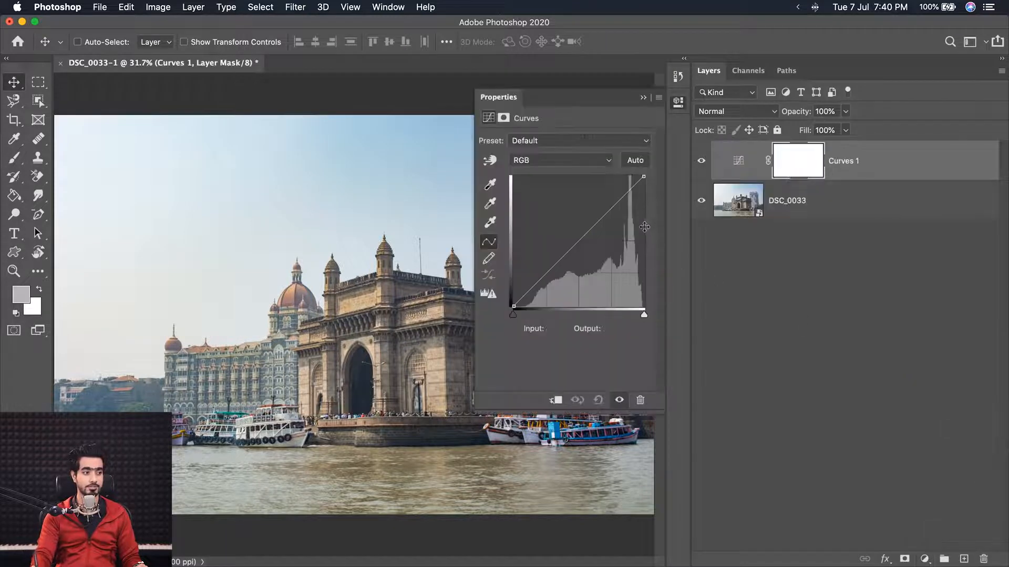
{"action": "left_click", "coordinate": [615, 206]}
{"action": "left_click_drag", "start_coordinate": [578, 243], "coordinate": [582, 249]}
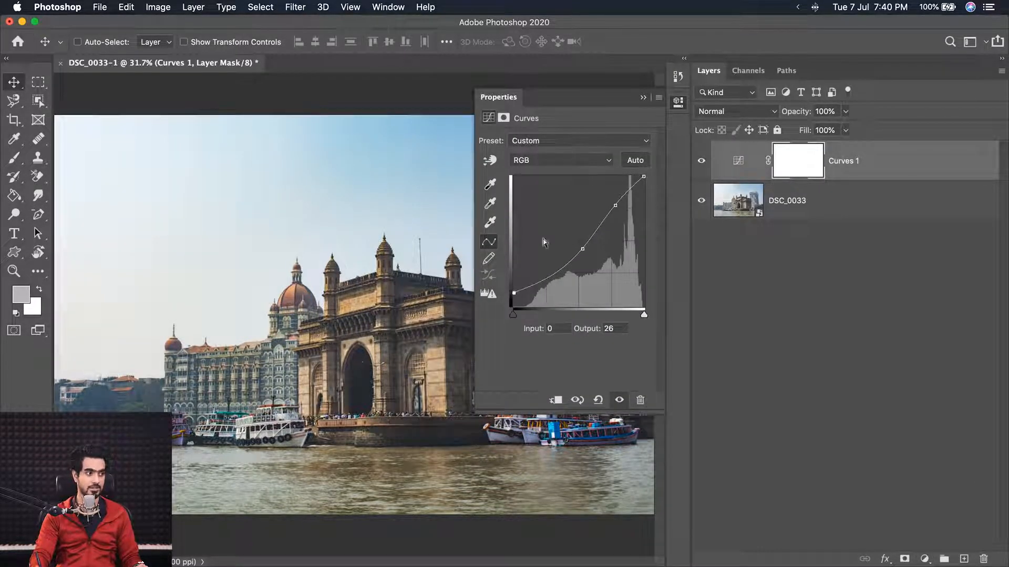
{"action": "left_click", "coordinate": [643, 98]}
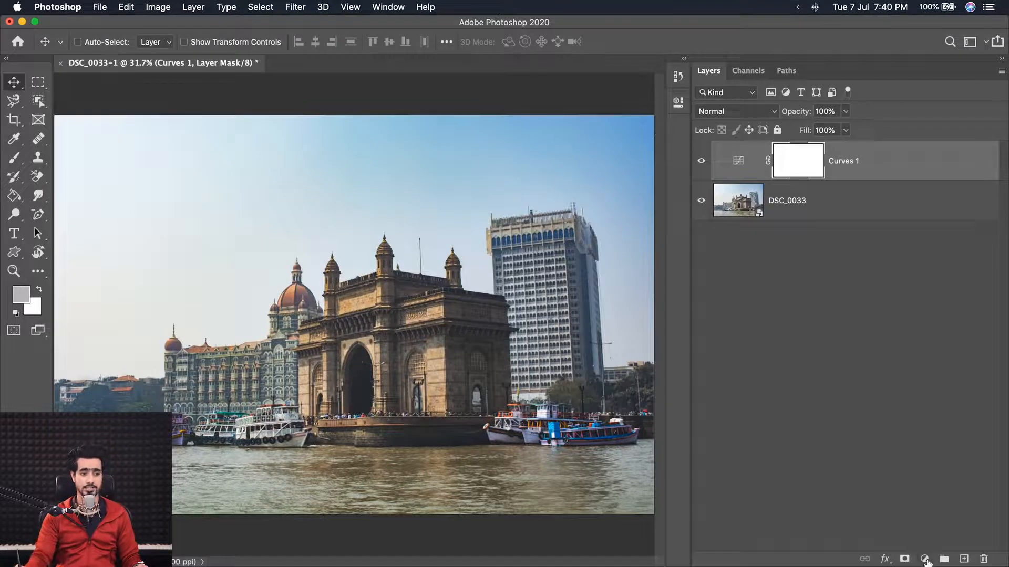
Add a Color Lookup adjustment layer using the FuturisticBleak.3DL 3D LUT
{"action": "left_click", "coordinate": [925, 559]}
{"action": "left_click", "coordinate": [942, 473]}
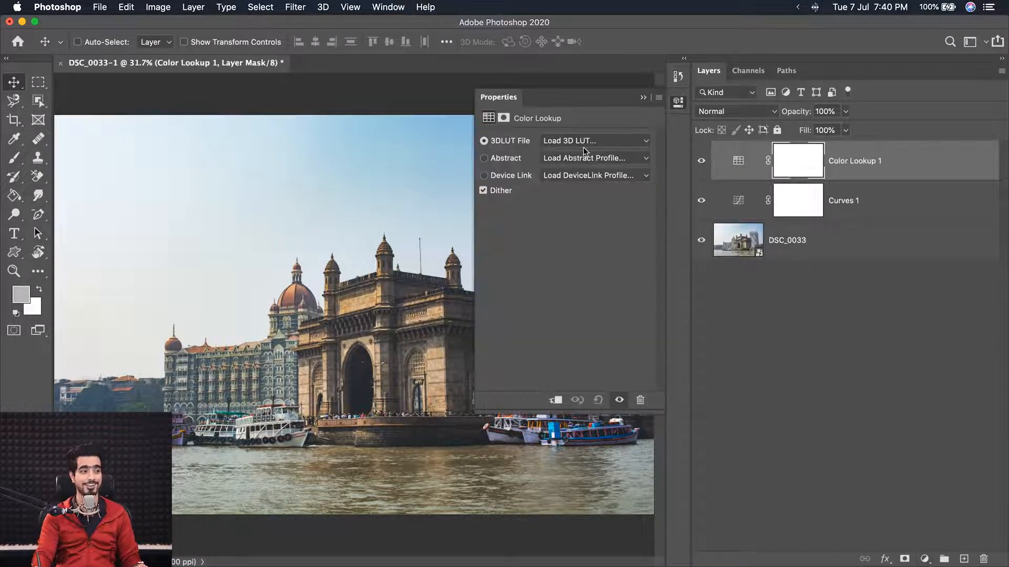
{"action": "left_click", "coordinate": [585, 140]}
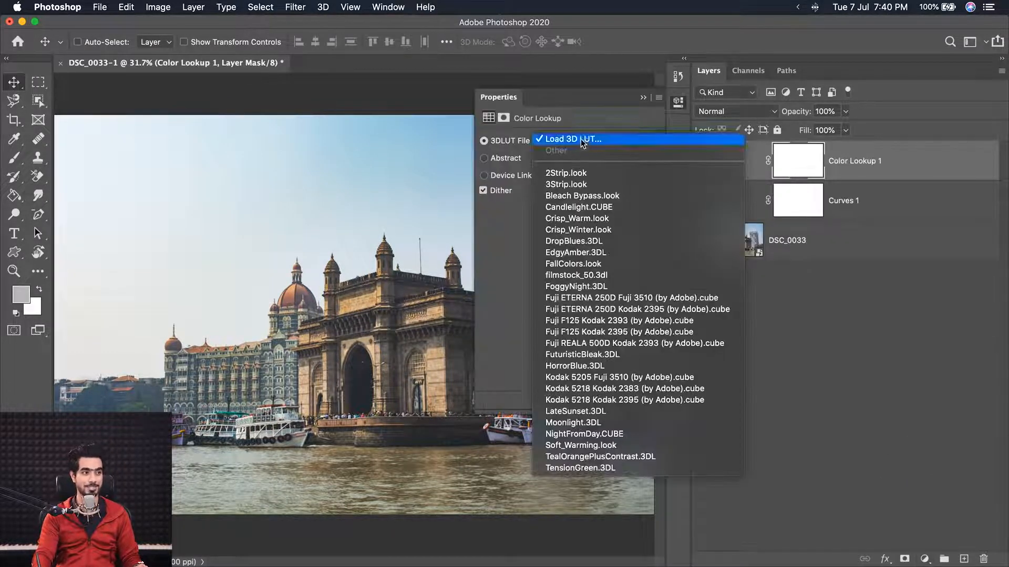
{"action": "left_click", "coordinate": [588, 356]}
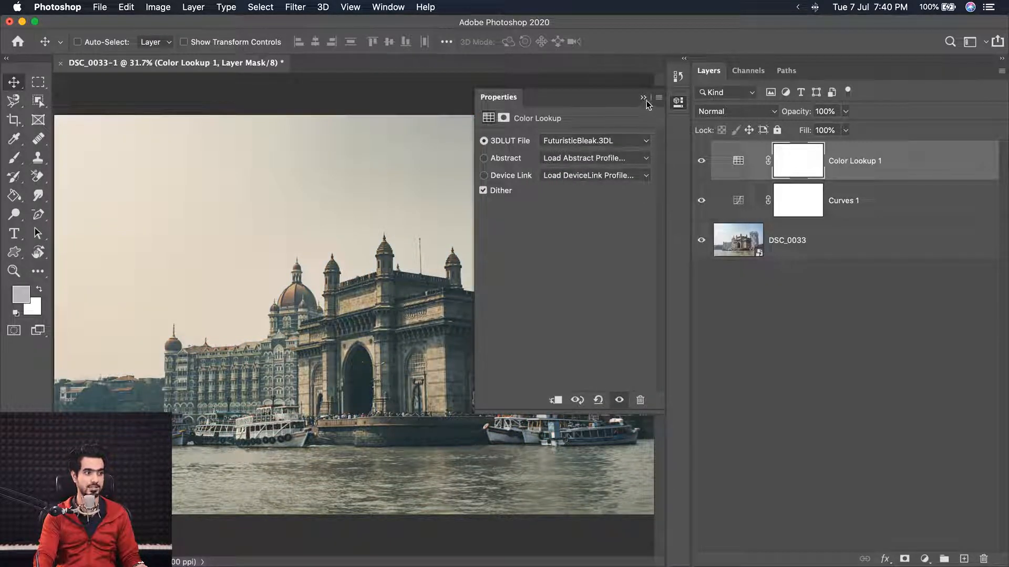
{"action": "left_click", "coordinate": [643, 97]}
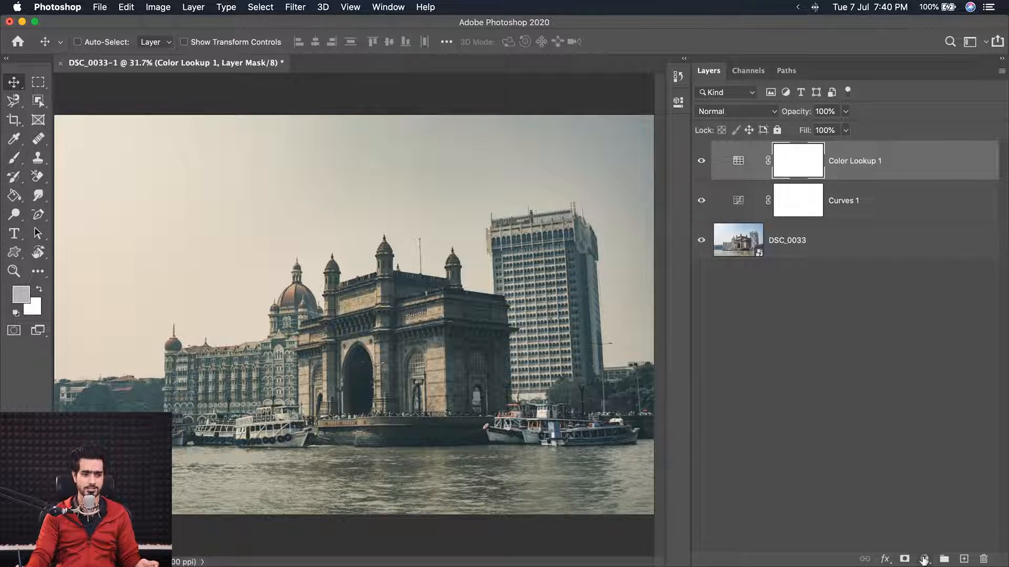
Add a second Color Lookup adjustment layer and apply the FoggyNight.3DL 3D LUT
{"action": "left_click", "coordinate": [924, 559]}
{"action": "left_click", "coordinate": [923, 474]}
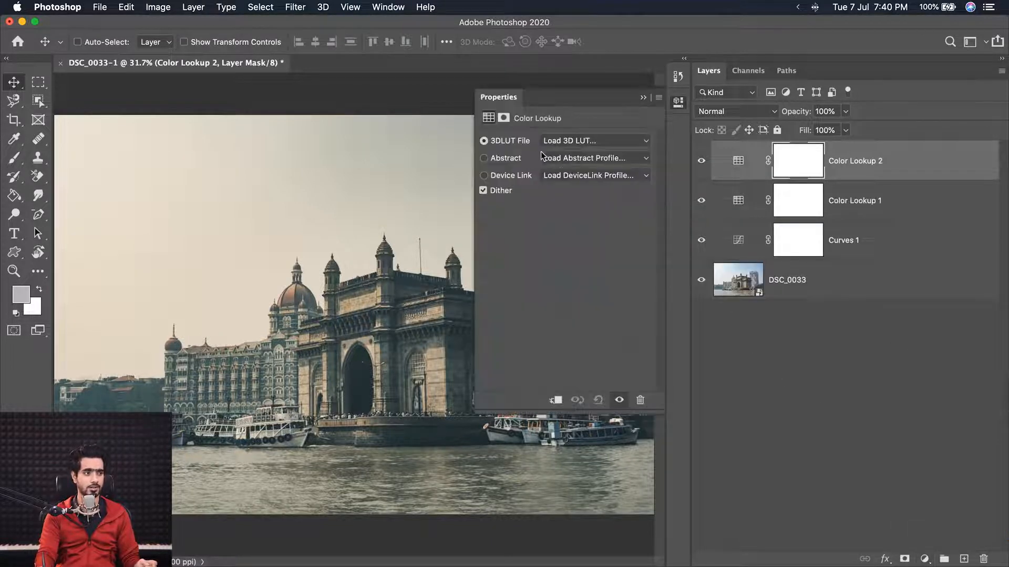
{"action": "left_click", "coordinate": [558, 146]}
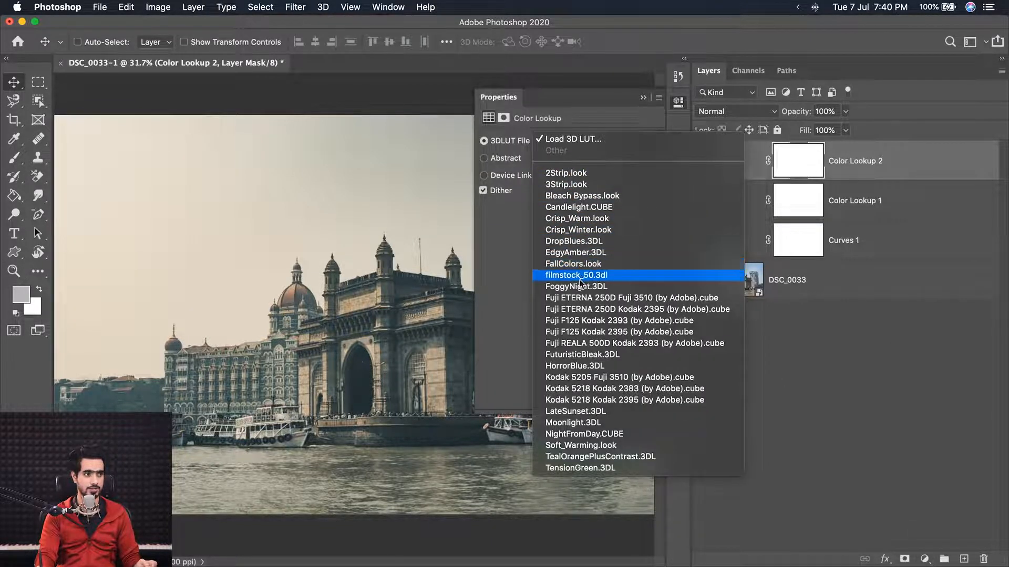
{"action": "left_click", "coordinate": [577, 286]}
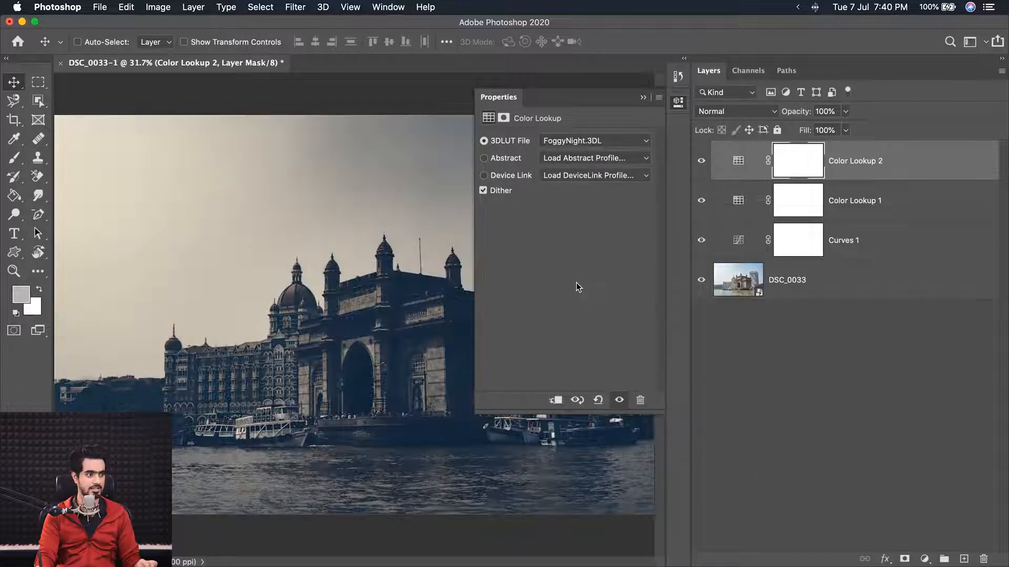
Switch the second Color Lookup layer's LUT to Crisp_Warm.look and lower the layer's opacity to 57%
{"action": "left_click", "coordinate": [581, 143]}
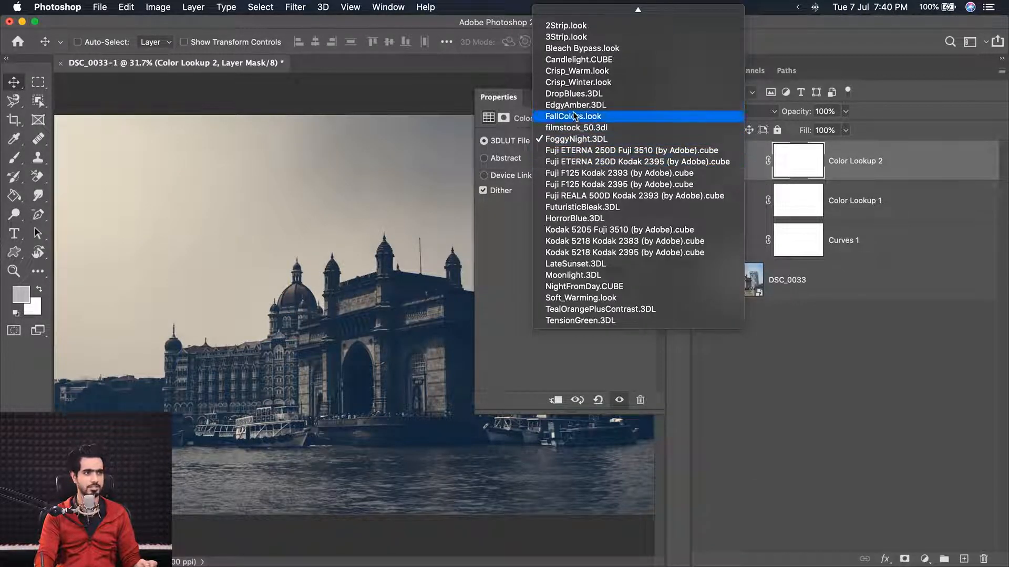
{"action": "left_click", "coordinate": [586, 73]}
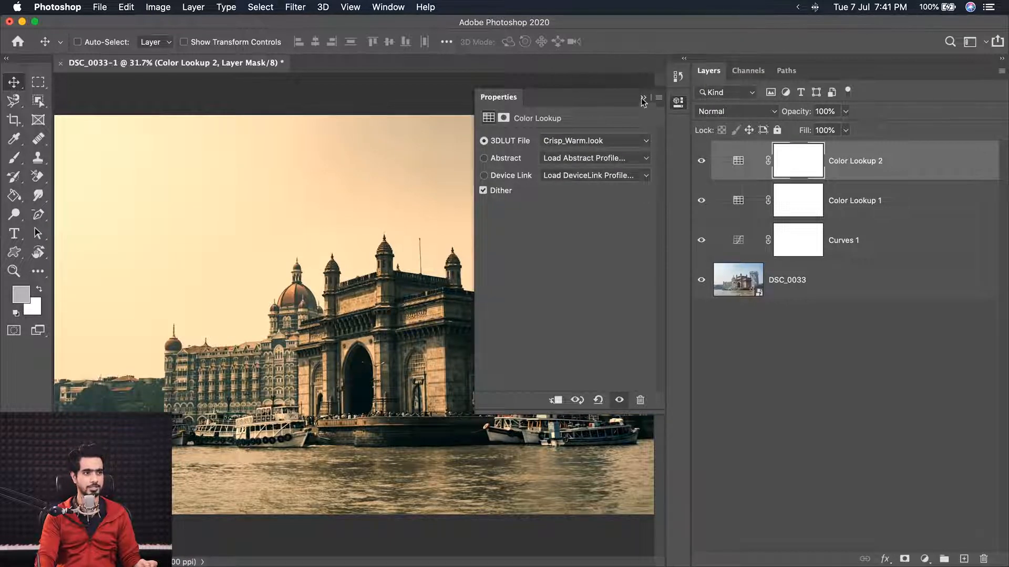
{"action": "left_click", "coordinate": [678, 103]}
{"action": "left_click_drag", "start_coordinate": [795, 117], "coordinate": [757, 127]}
Add another Curves adjustment layer and lower the Green channel's midtones, with a point at input 135, output 126
{"action": "left_click", "coordinate": [924, 559]}
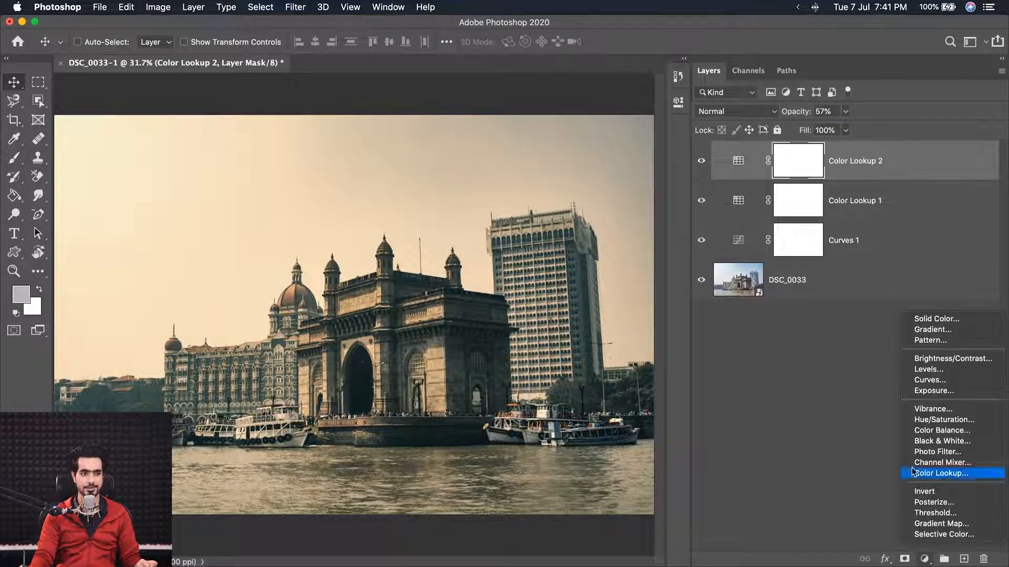
{"action": "left_click", "coordinate": [930, 381]}
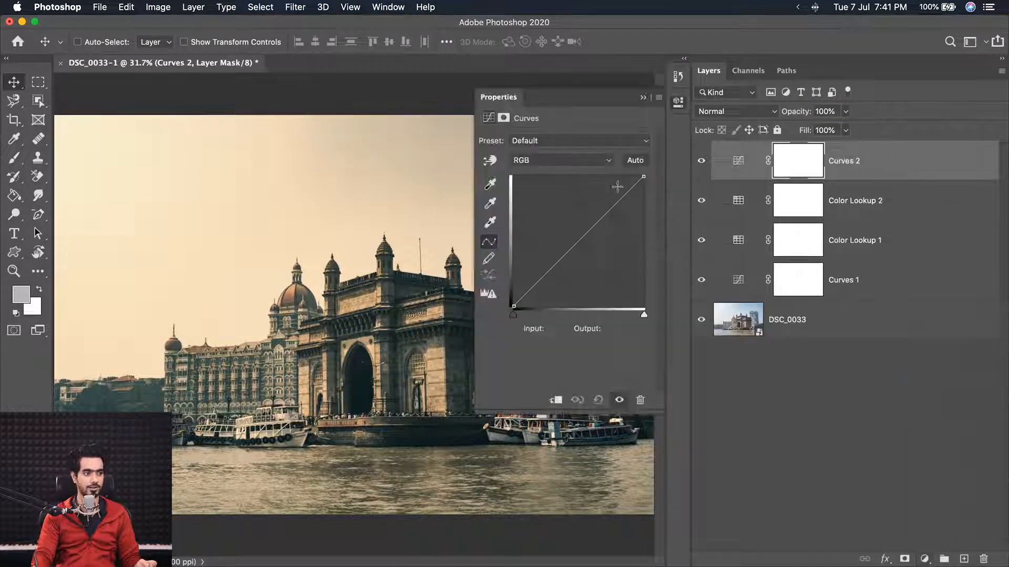
{"action": "left_click", "coordinate": [578, 160]}
{"action": "left_click", "coordinate": [562, 181]}
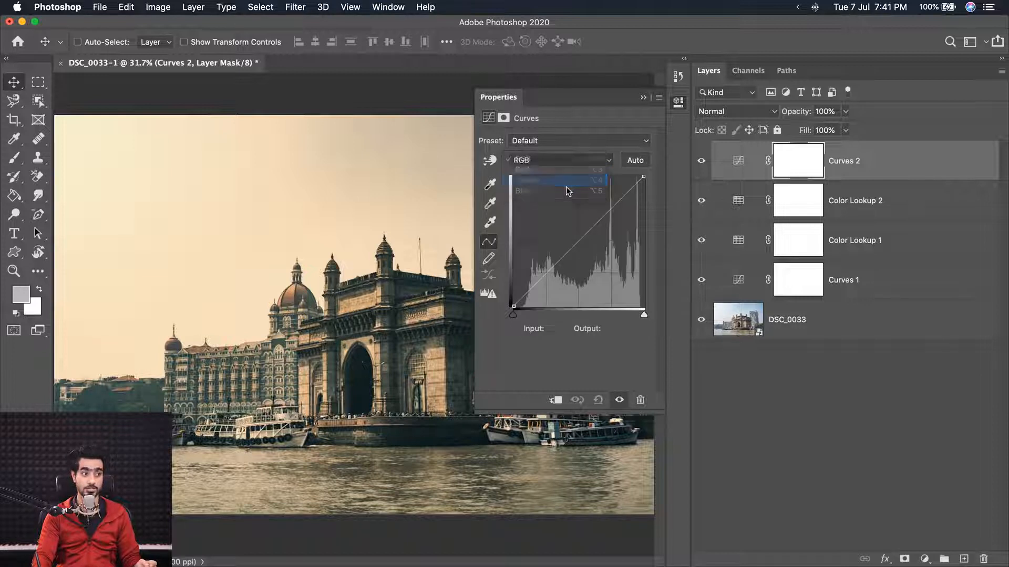
{"action": "left_click", "coordinate": [581, 242]}
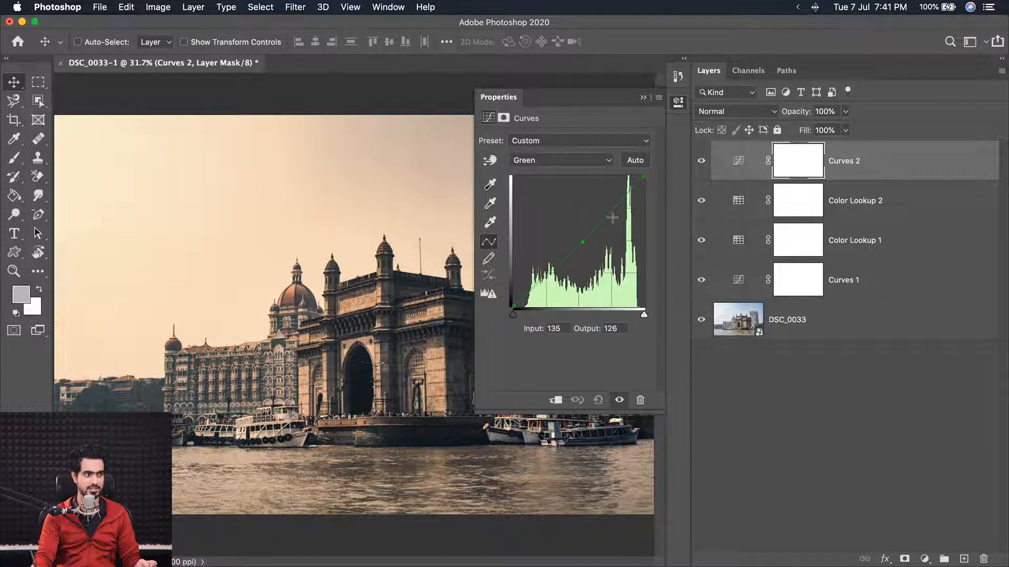
{"action": "left_click", "coordinate": [644, 98]}
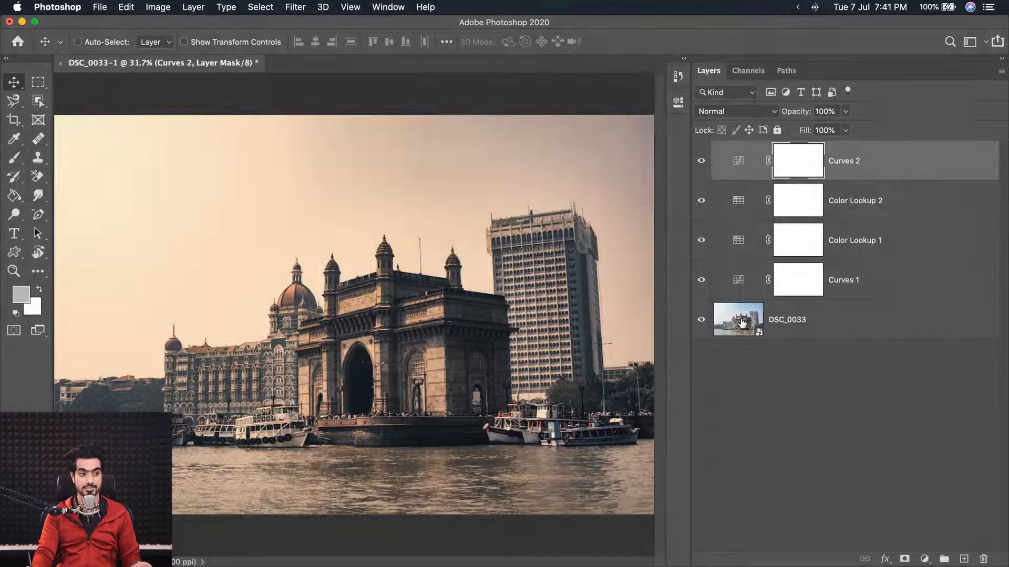
Reopen the DSC_0033 smart object in Camera Raw, set Texture to +27 and Clarity to +34, and apply the changes
{"action": "left_click", "coordinate": [738, 326]}
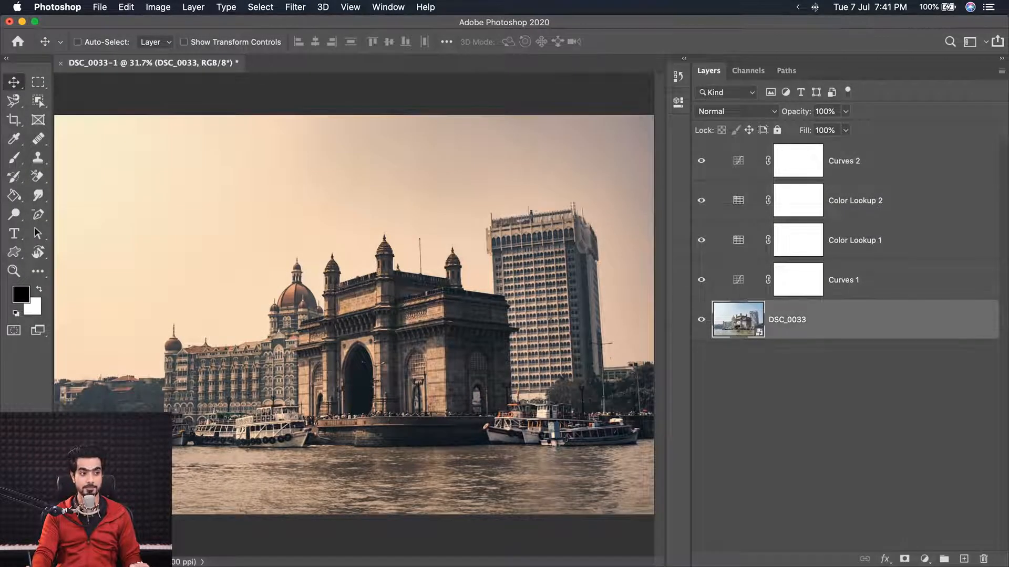
{"action": "double_click", "coordinate": [737, 325]}
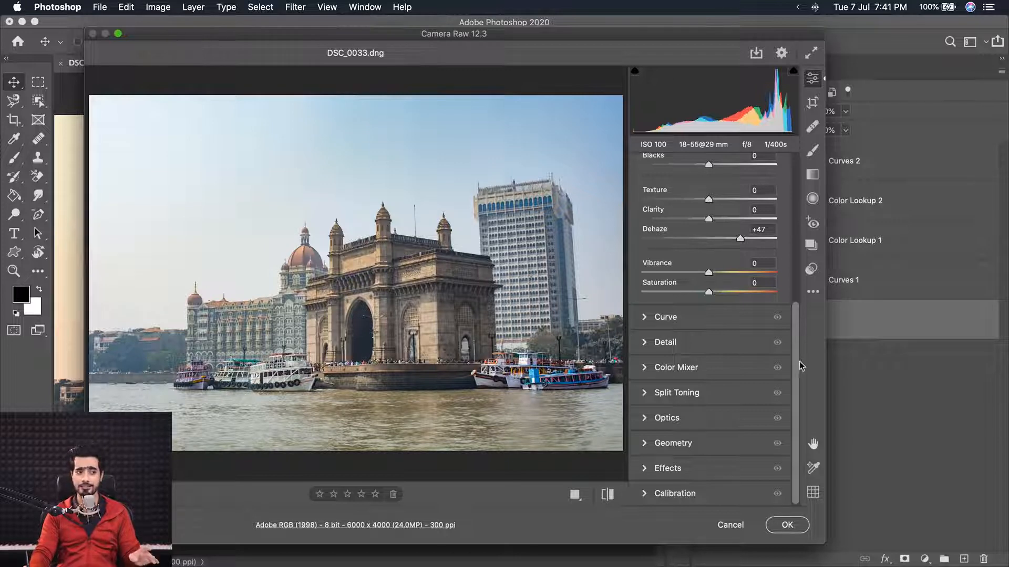
{"action": "left_click_drag", "start_coordinate": [796, 364], "coordinate": [798, 232]}
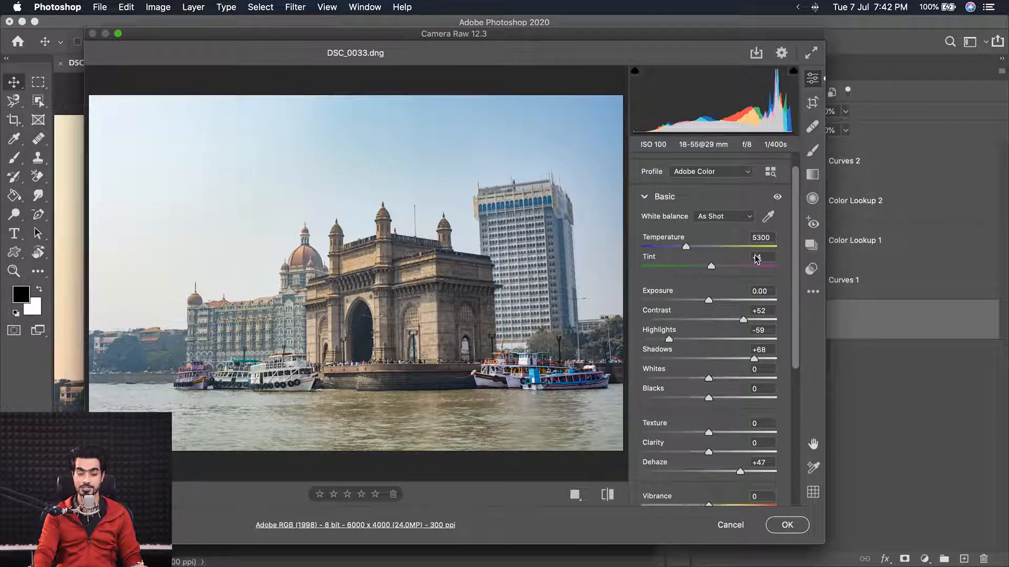
{"action": "scroll", "coordinate": [801, 306], "scroll_direction": "down", "scroll_amount": 5}
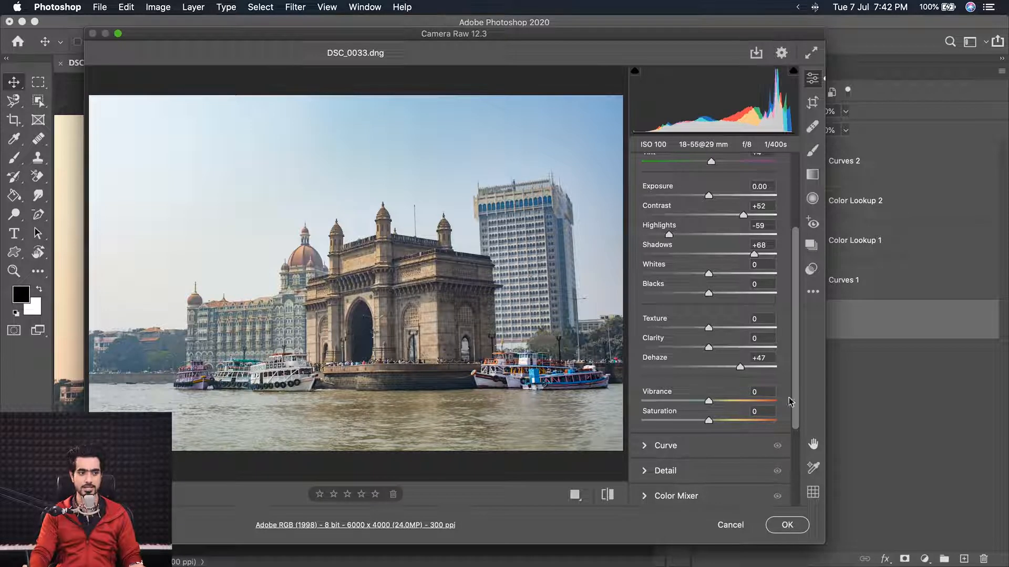
{"action": "left_click_drag", "start_coordinate": [798, 384], "coordinate": [797, 336]}
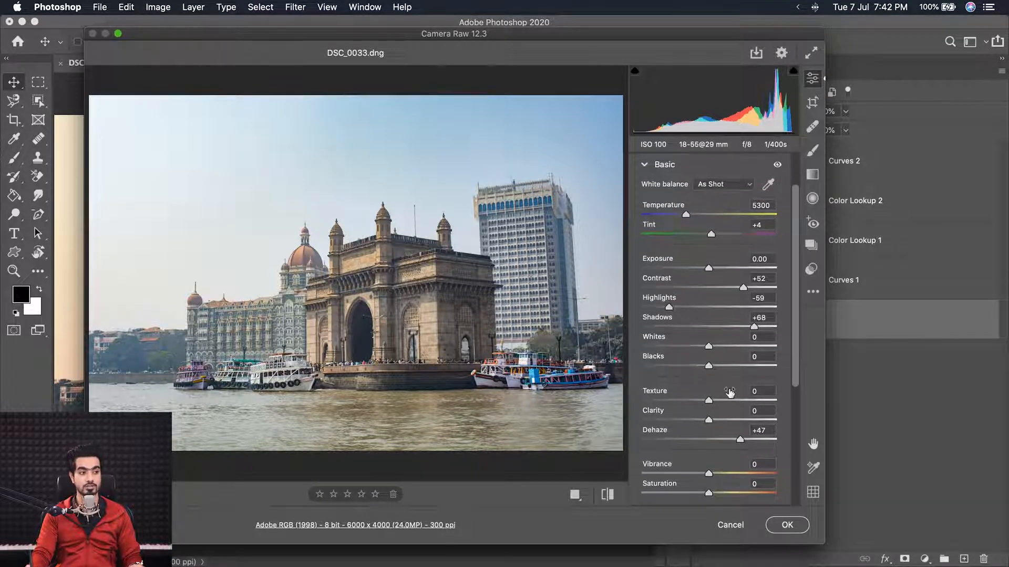
{"action": "left_click_drag", "start_coordinate": [708, 402], "coordinate": [732, 421]}
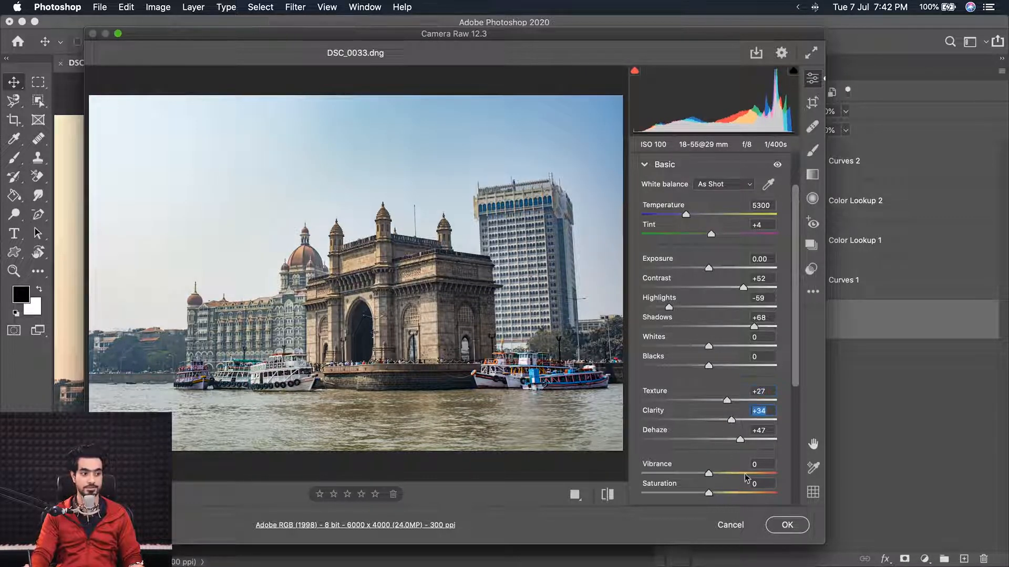
{"action": "left_click", "coordinate": [787, 526]}
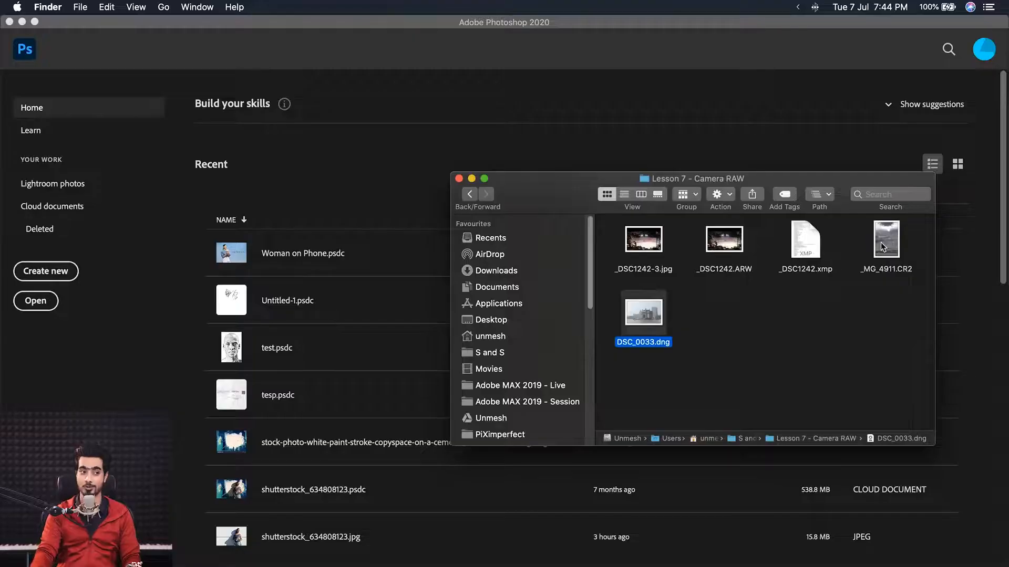
Open _MG_4911.CR2 in Camera Raw, show and hide the filmstrip, and return to the Basic settings
{"action": "left_click", "coordinate": [887, 240]}
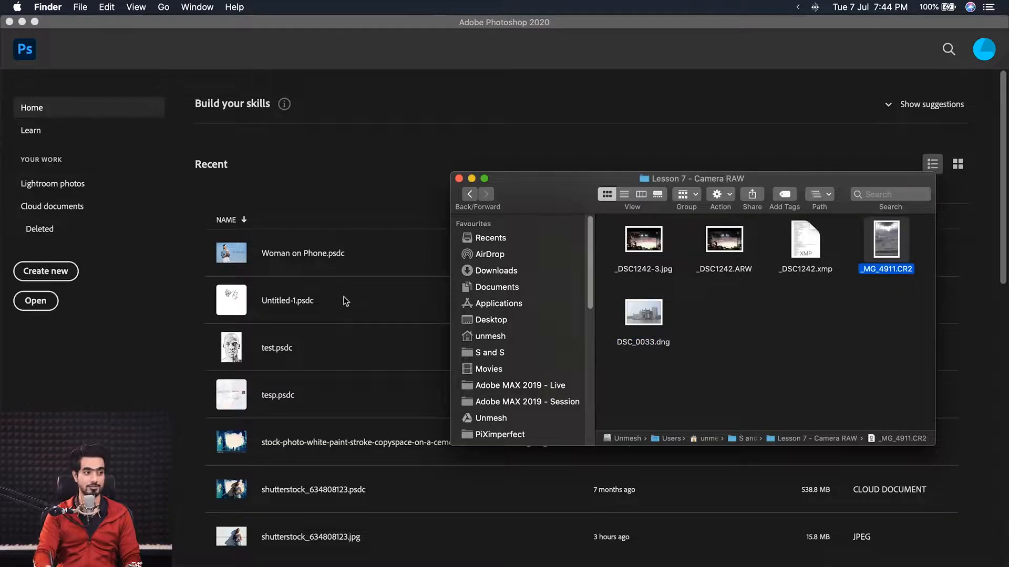
{"action": "left_click_drag", "start_coordinate": [882, 255], "coordinate": [294, 308]}
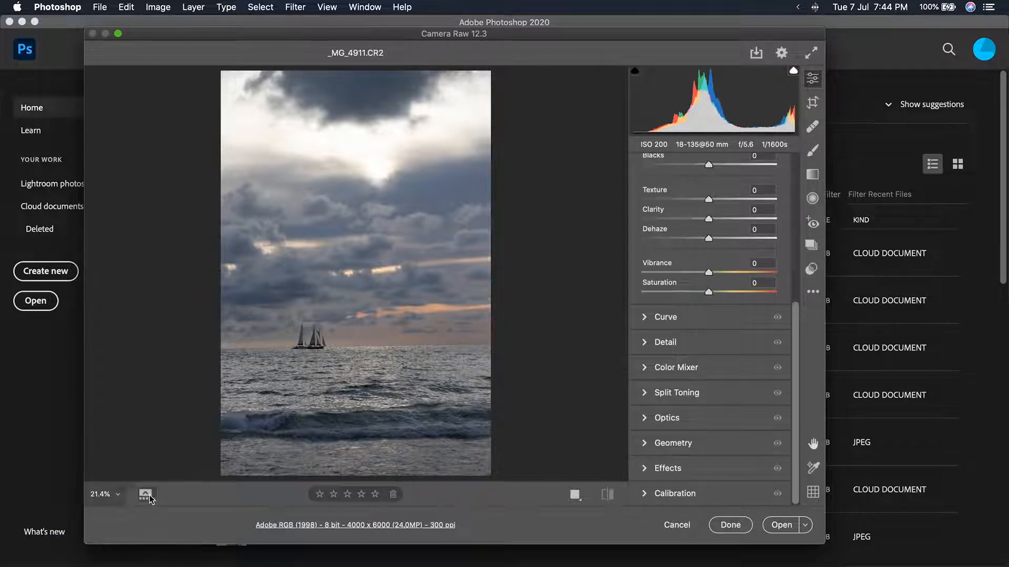
{"action": "left_click", "coordinate": [147, 496]}
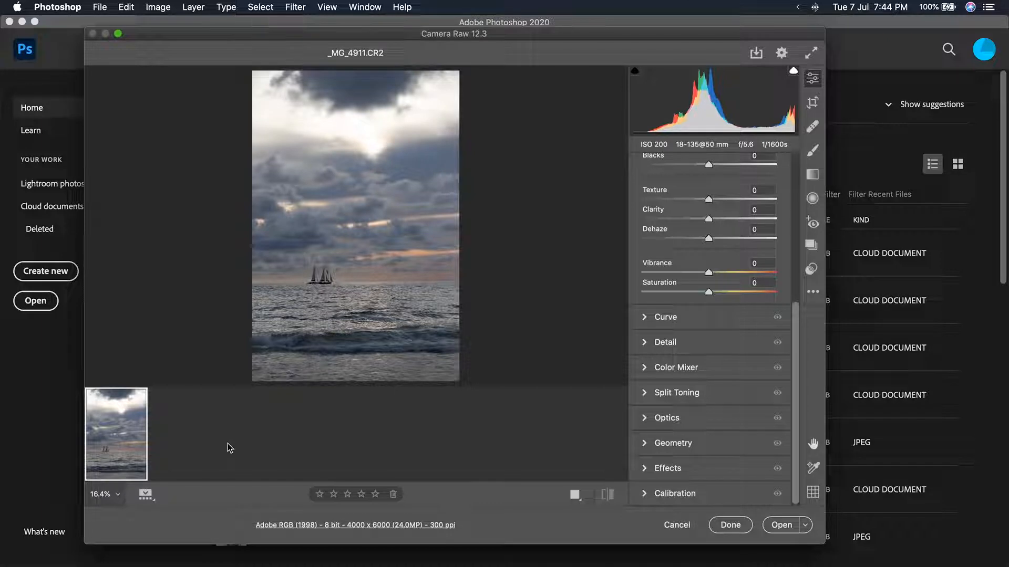
{"action": "left_click", "coordinate": [145, 495]}
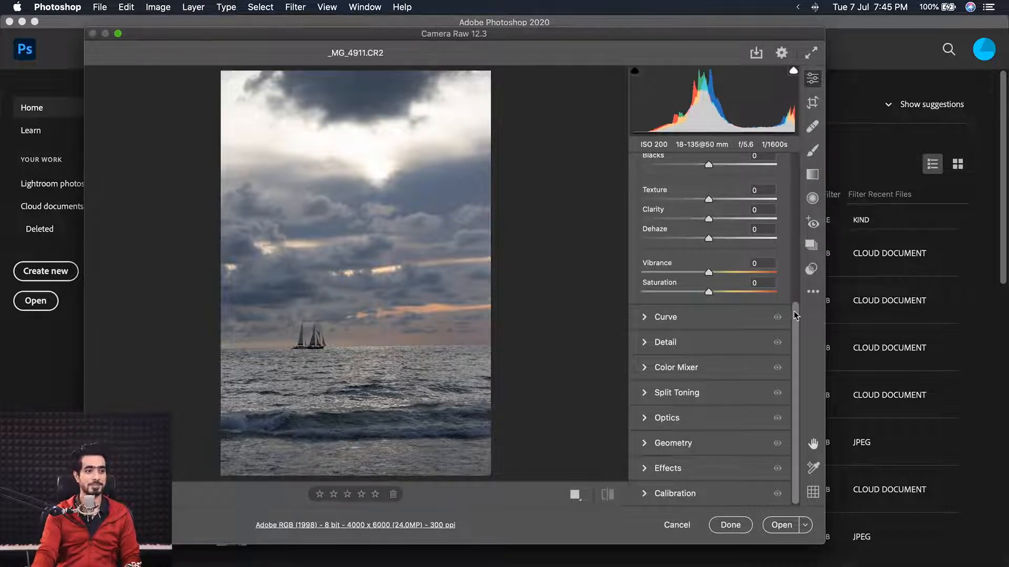
{"action": "left_click_drag", "start_coordinate": [796, 315], "coordinate": [796, 161]}
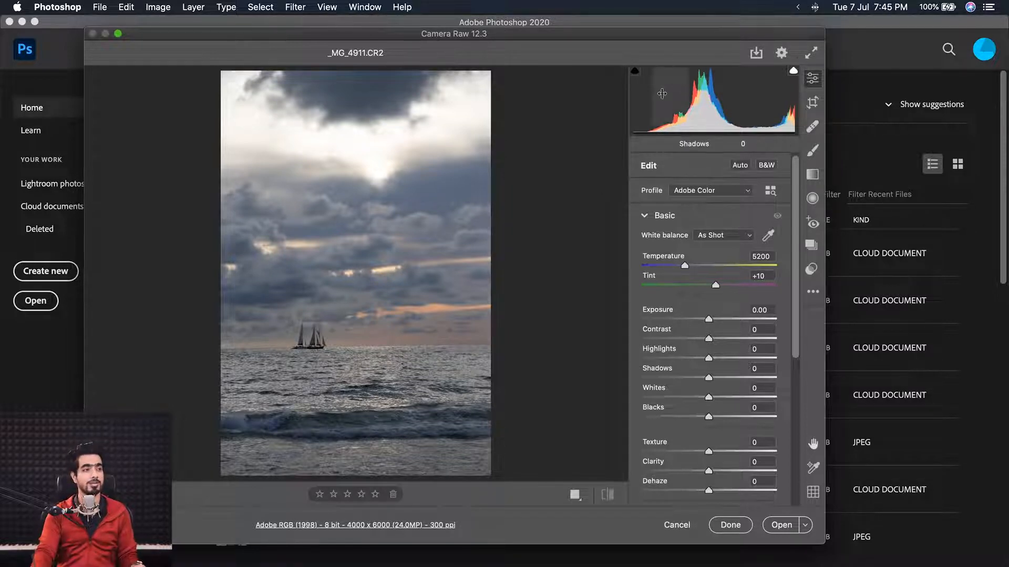
Switch Camera Raw to full screen, return it to its windowed size, and make it full screen again
{"action": "left_click", "coordinate": [810, 53]}
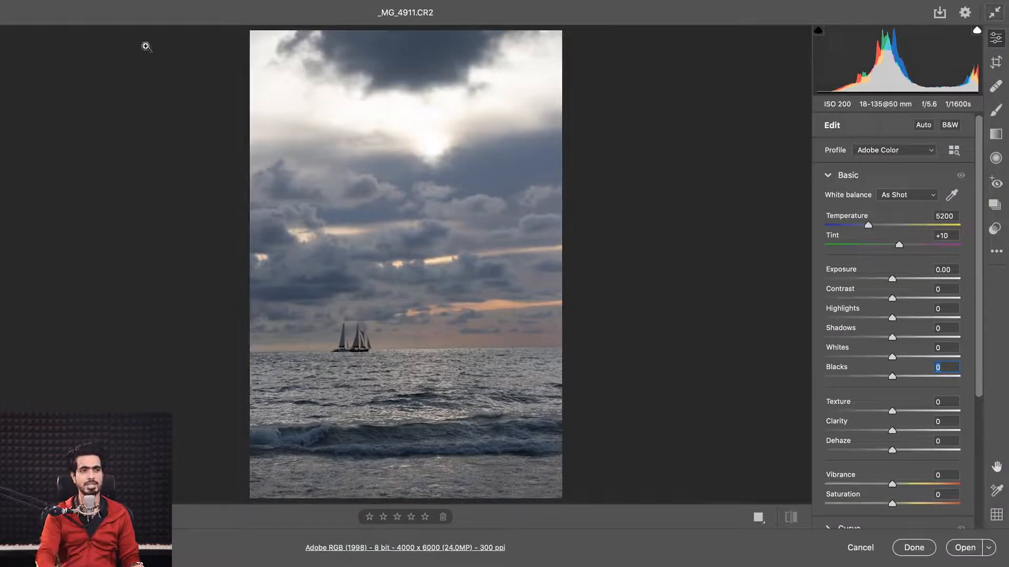
{"action": "left_click", "coordinate": [995, 12]}
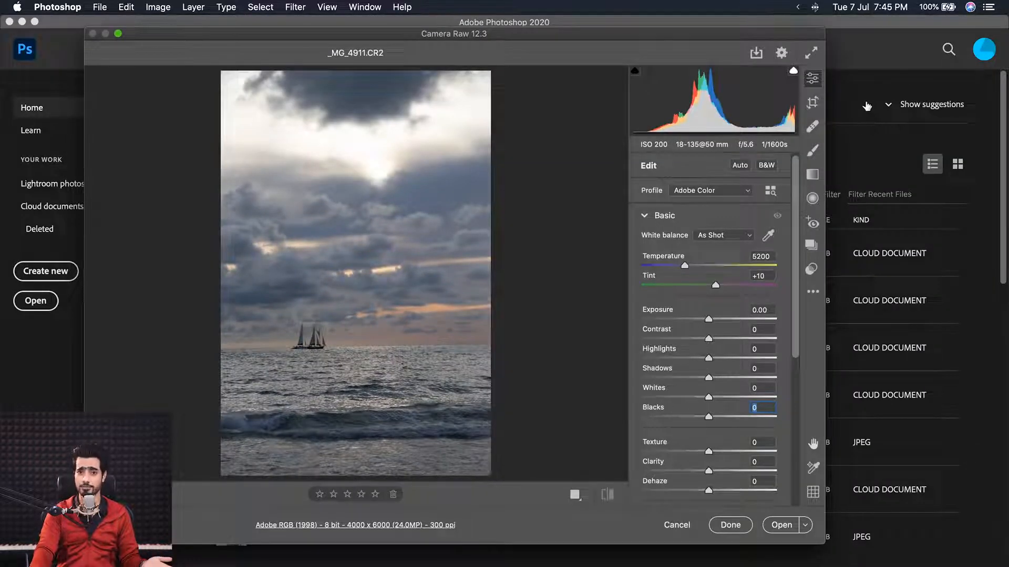
{"action": "left_click", "coordinate": [811, 53]}
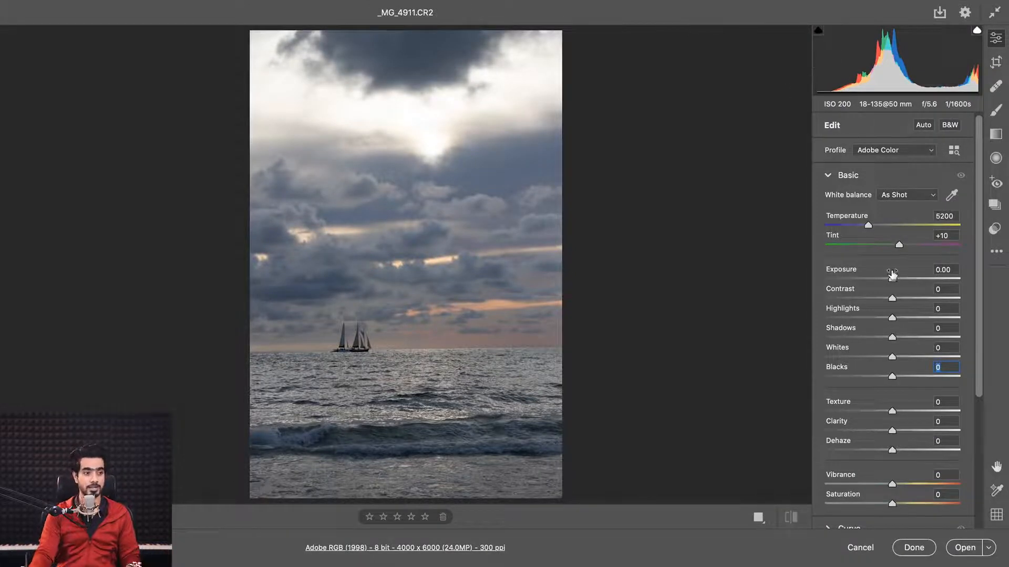
Set Exposure to -0.35, Contrast to +25, Highlights to -65, Shadows to +26 and Clarity to +21 on the seascape
{"action": "left_click_drag", "start_coordinate": [893, 280], "coordinate": [910, 338]}
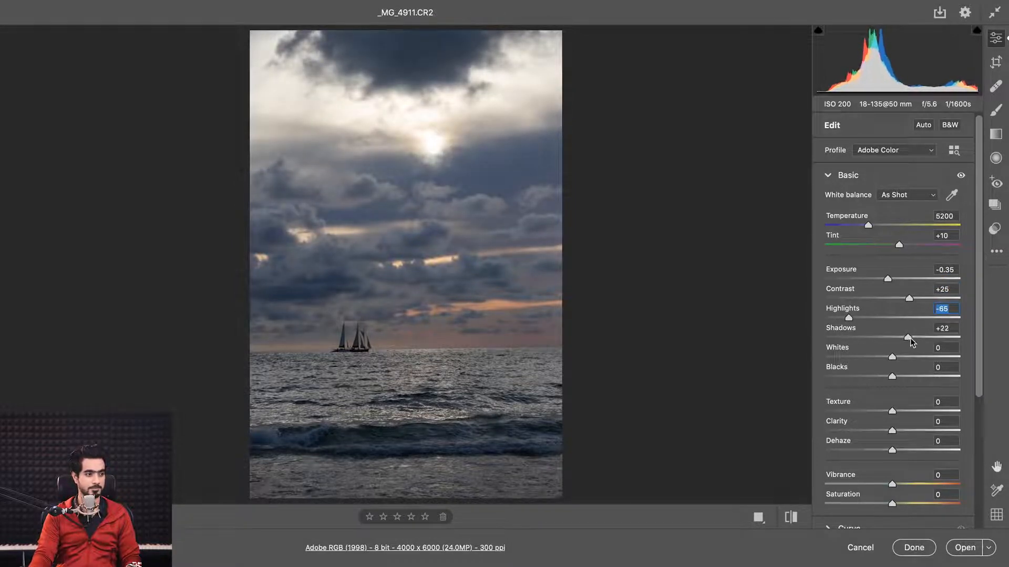
{"action": "left_click_drag", "start_coordinate": [893, 430], "coordinate": [906, 430]}
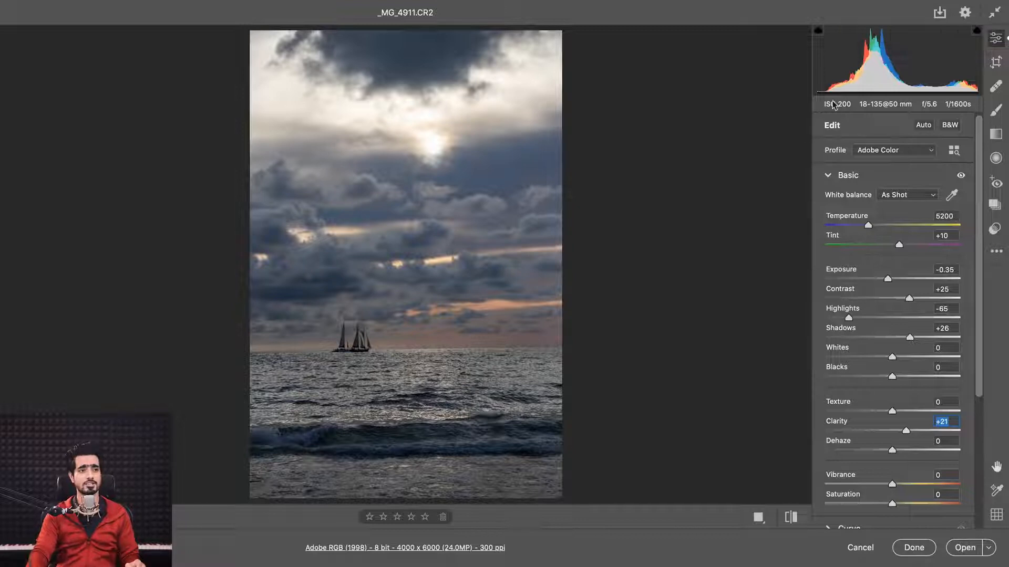
Open the save options, view the available output file formats, and cancel without saving
{"action": "left_click", "coordinate": [939, 16]}
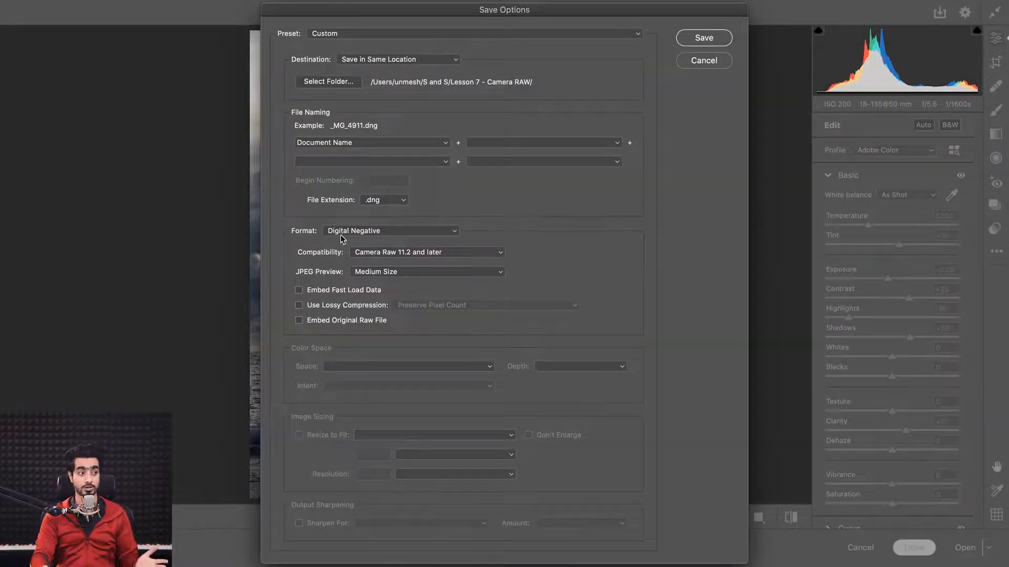
{"action": "left_click", "coordinate": [365, 234]}
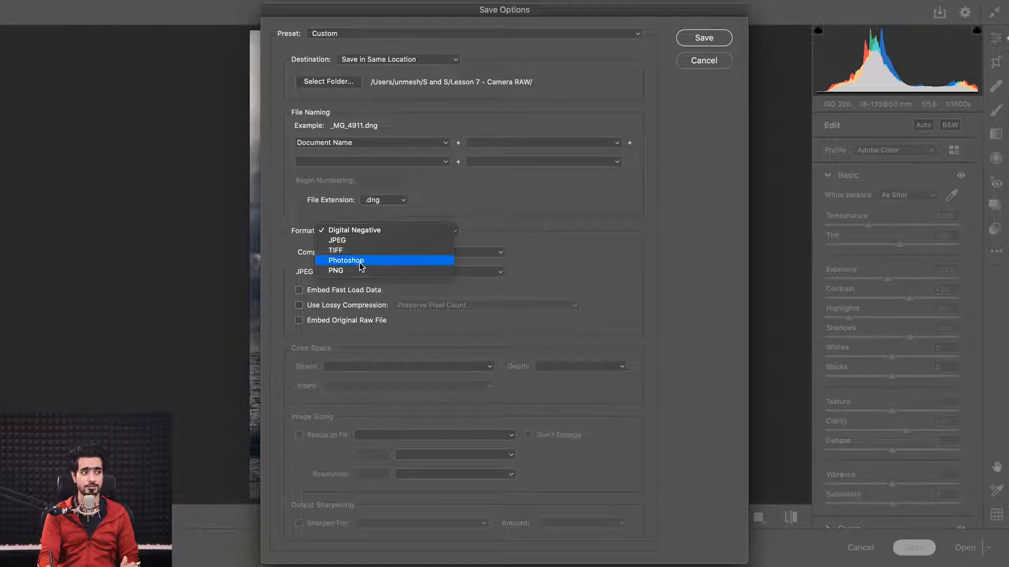
{"action": "left_click", "coordinate": [558, 226]}
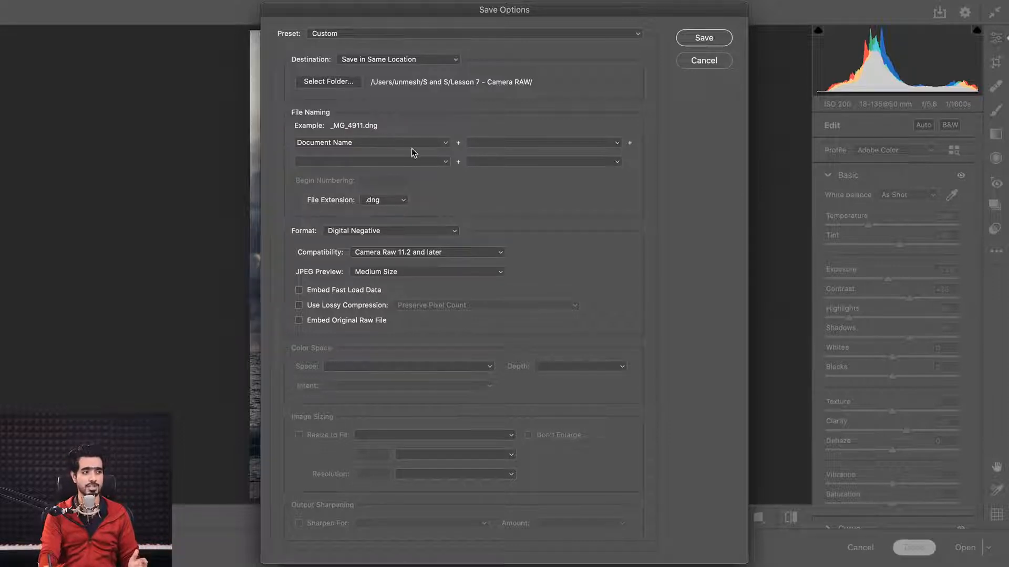
{"action": "left_click", "coordinate": [708, 62]}
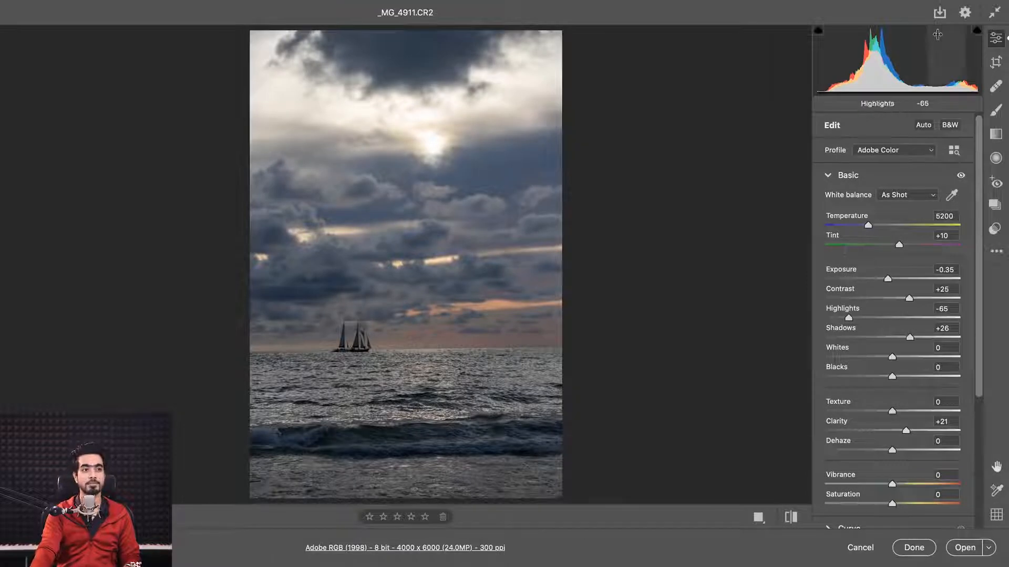
In the Camera Raw file handling preferences, set JPEG/HEIC to automatically open all supported JPEGs and HEICs, and accept the preferences
{"action": "left_click", "coordinate": [965, 12]}
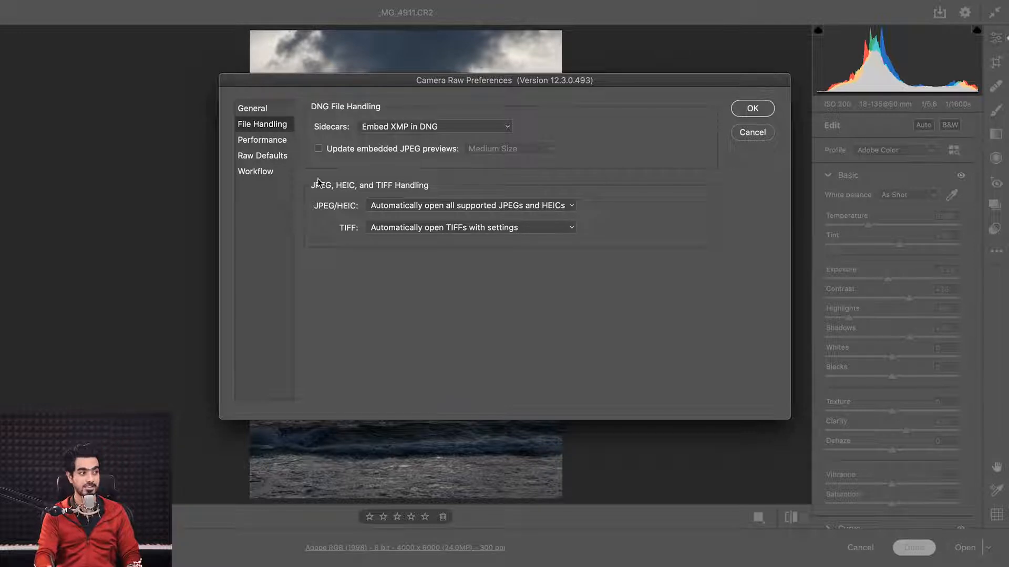
{"action": "left_click", "coordinate": [390, 208]}
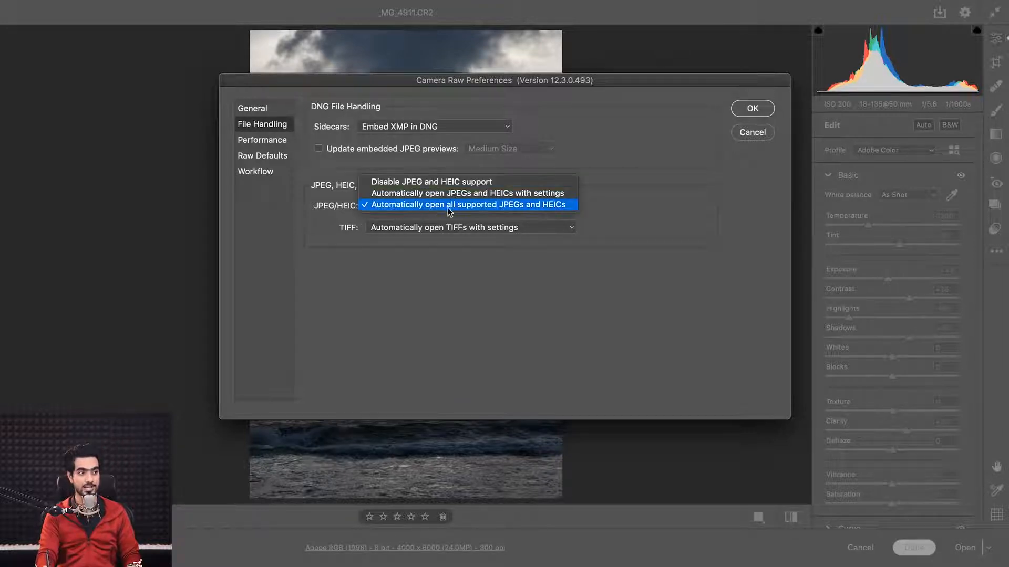
{"action": "left_click", "coordinate": [528, 208]}
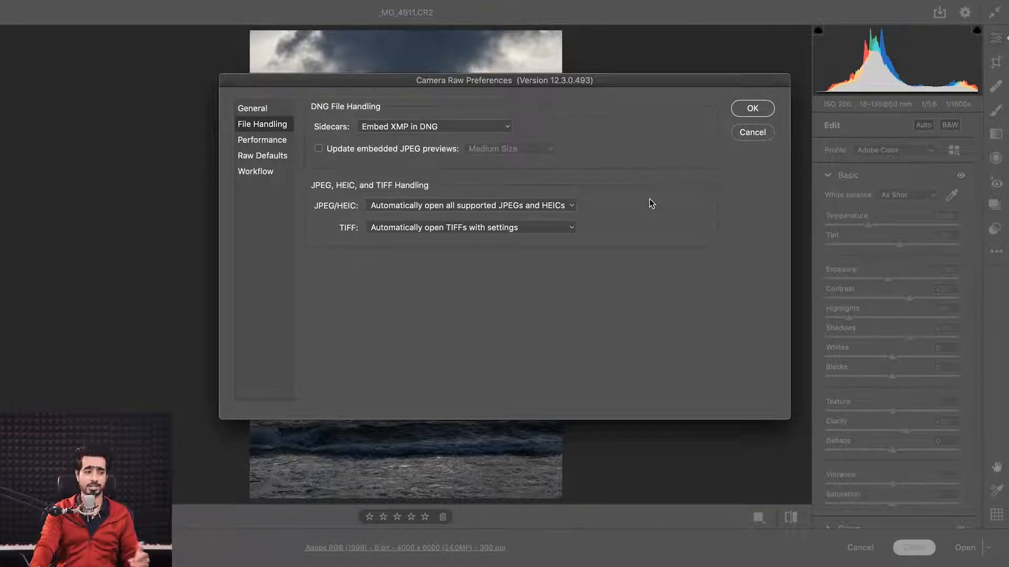
{"action": "left_click", "coordinate": [753, 108]}
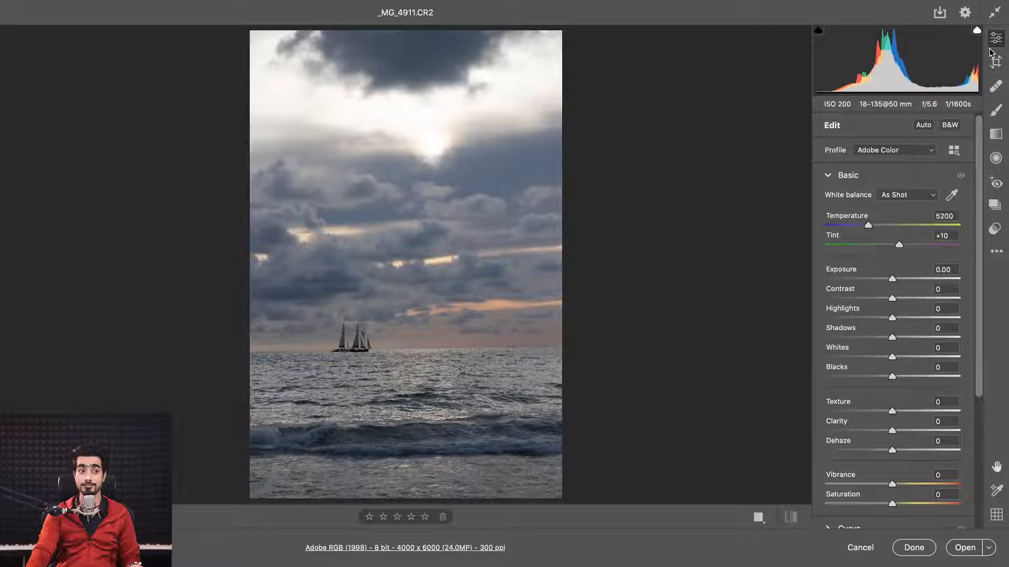
{"action": "key", "text": "shift+F1"}
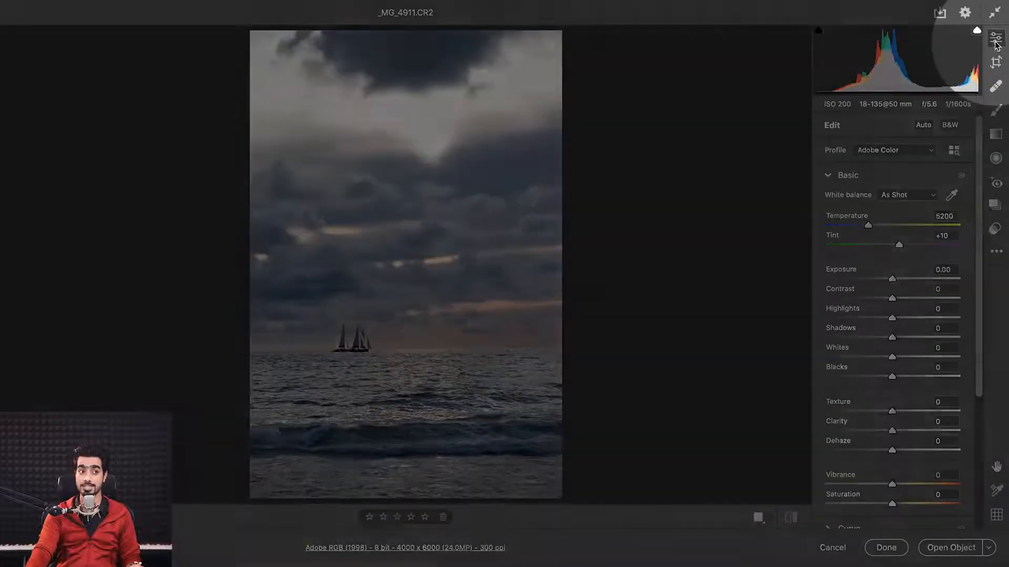
{"action": "key", "text": "shift+F1"}
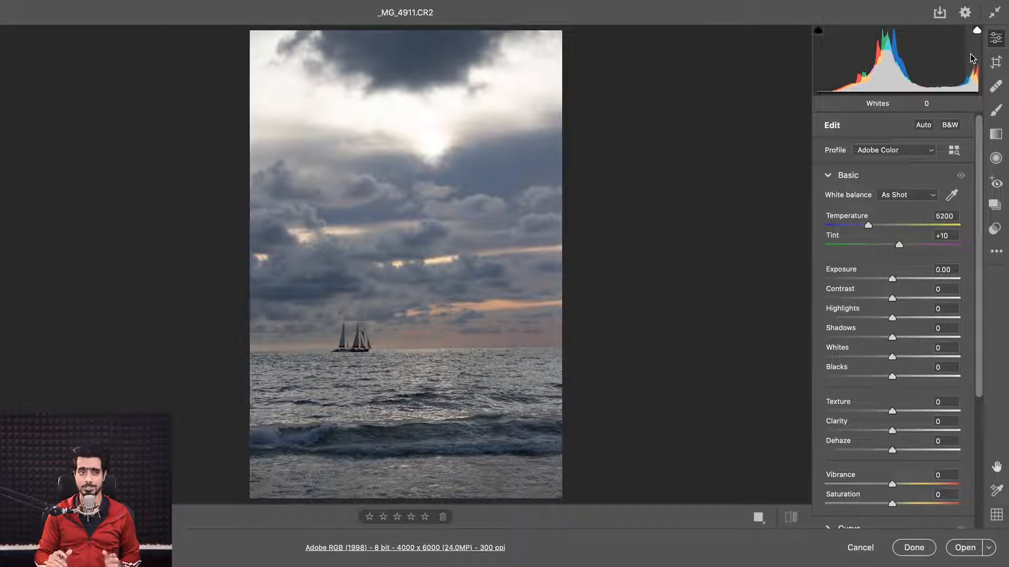
Collapse the Basic settings, try the Adobe Landscape profile on the photo, and switch back to Adobe Color
{"action": "left_click", "coordinate": [858, 179]}
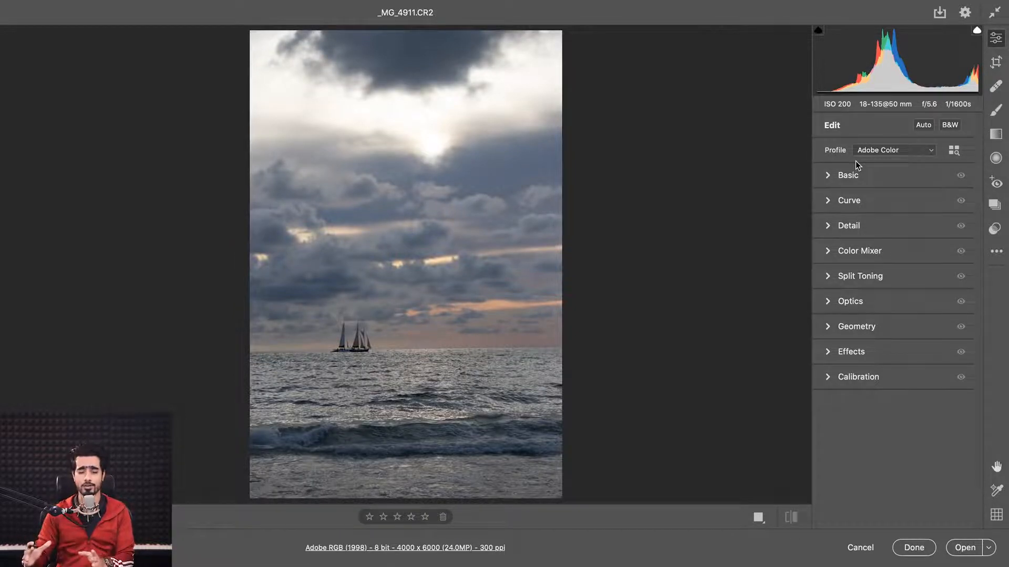
{"action": "left_click", "coordinate": [883, 150]}
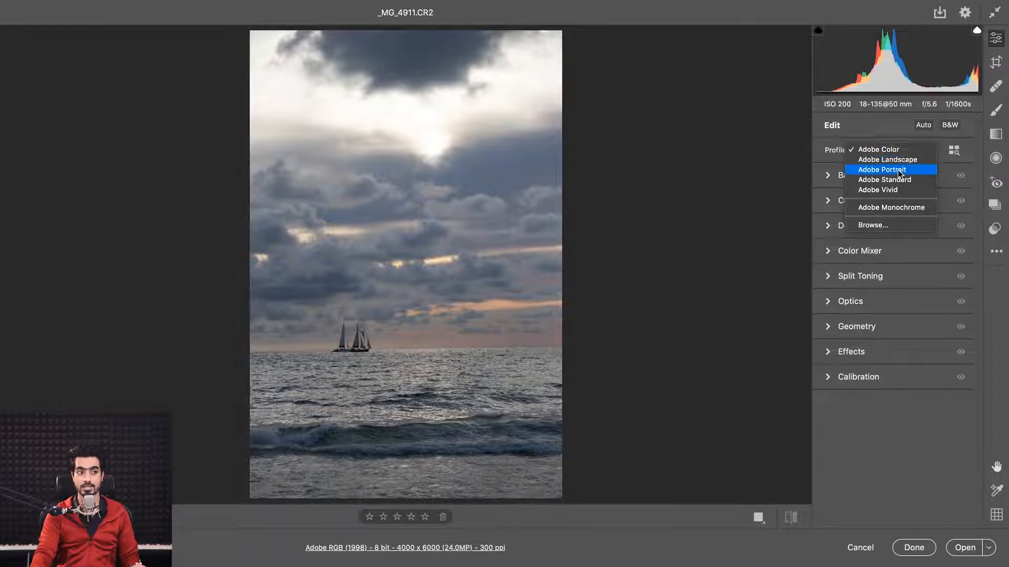
{"action": "left_click", "coordinate": [866, 161]}
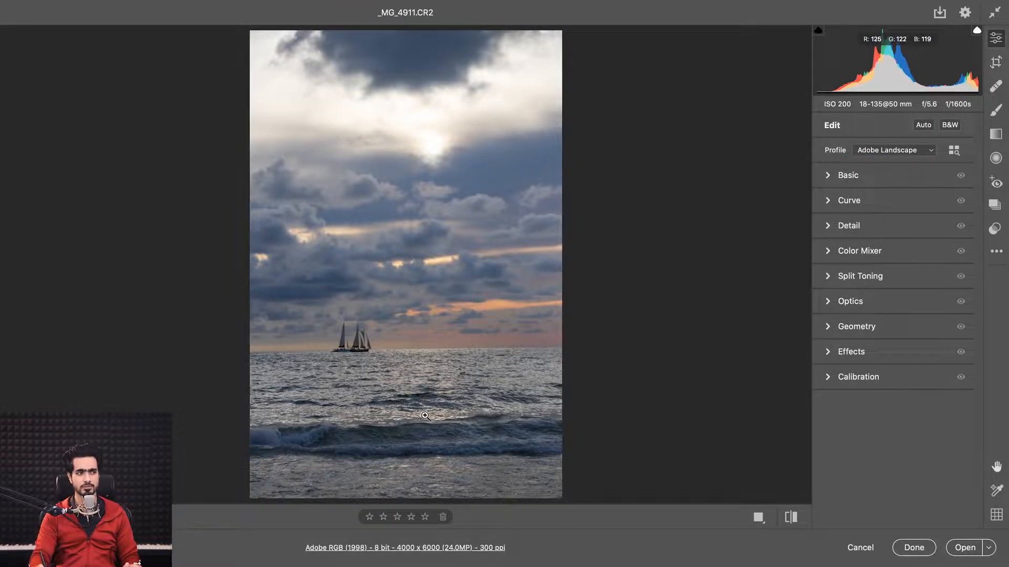
{"action": "left_click", "coordinate": [879, 149]}
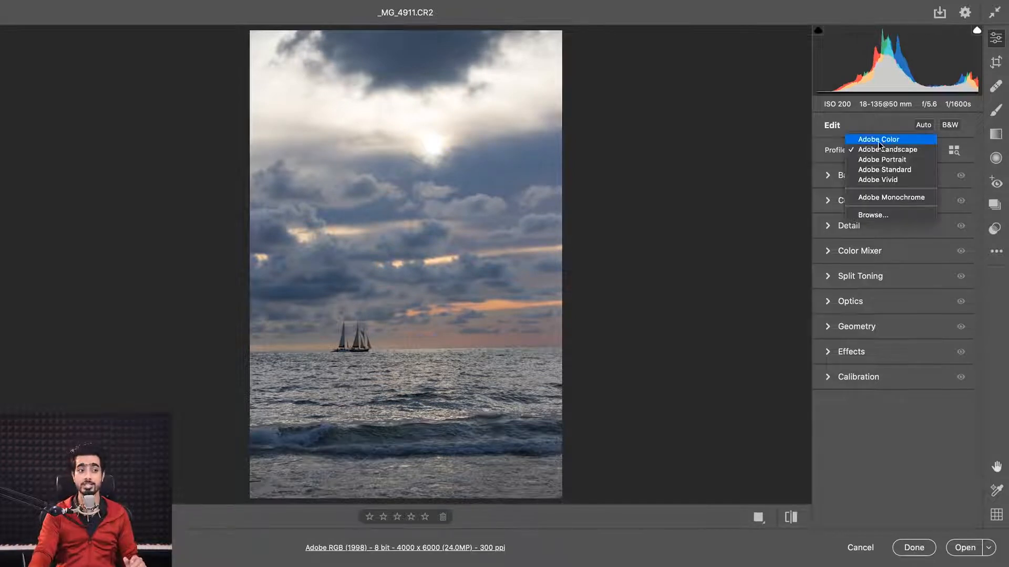
{"action": "left_click", "coordinate": [883, 140]}
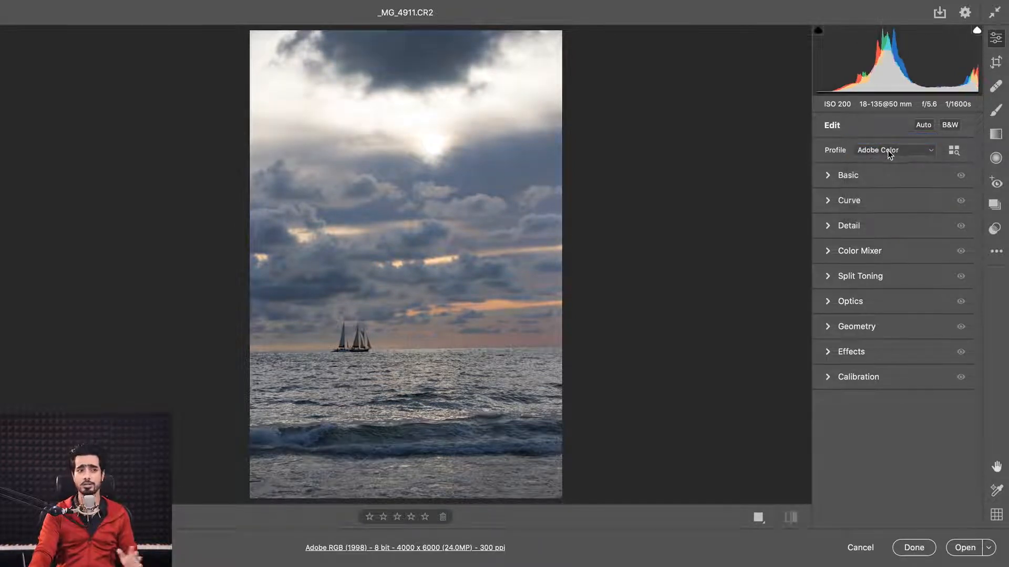
Apply the Adobe Portrait profile to the seascape and check the other profile choices
{"action": "left_click", "coordinate": [887, 150]}
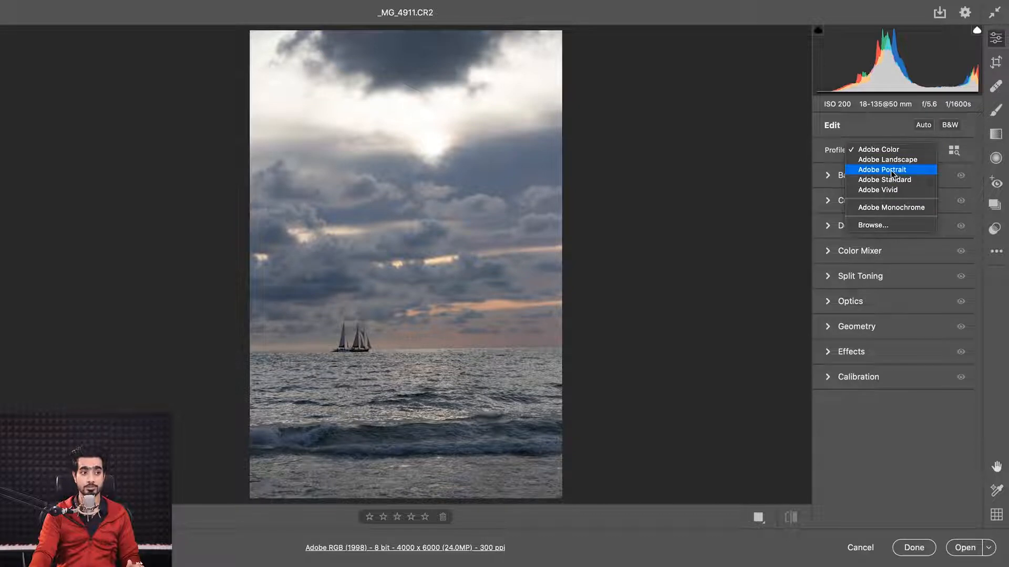
{"action": "left_click", "coordinate": [892, 174]}
{"action": "left_click", "coordinate": [876, 151]}
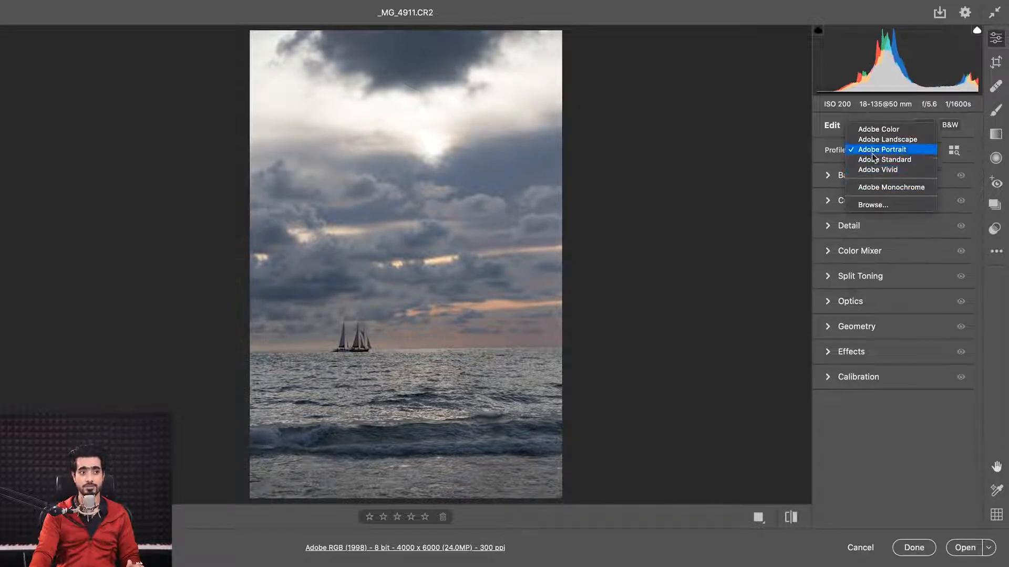
{"action": "left_click", "coordinate": [838, 131]}
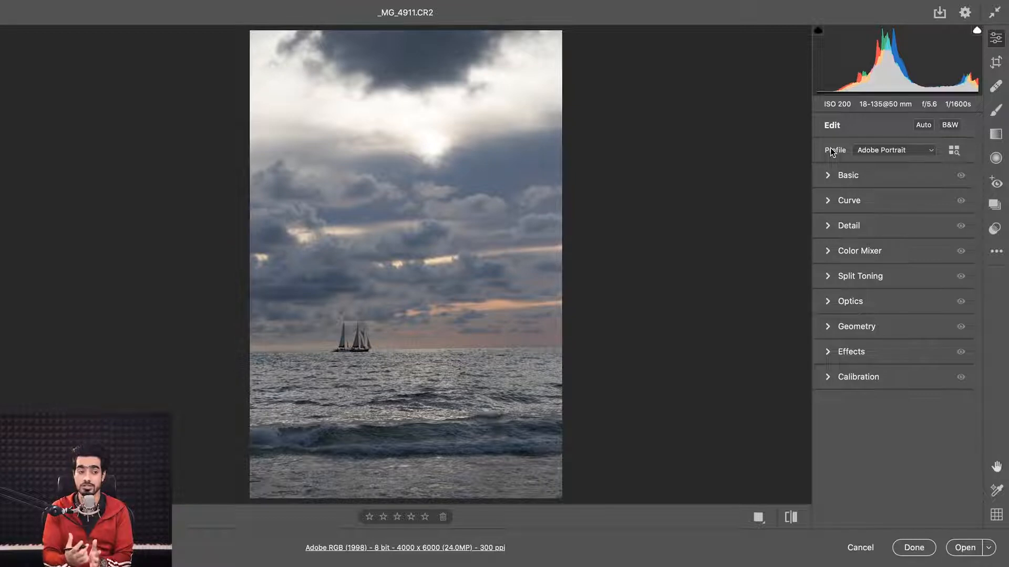
Convert the photo to black and white, open the browser of monochrome profiles, and return to the edit settings
{"action": "left_click", "coordinate": [950, 125]}
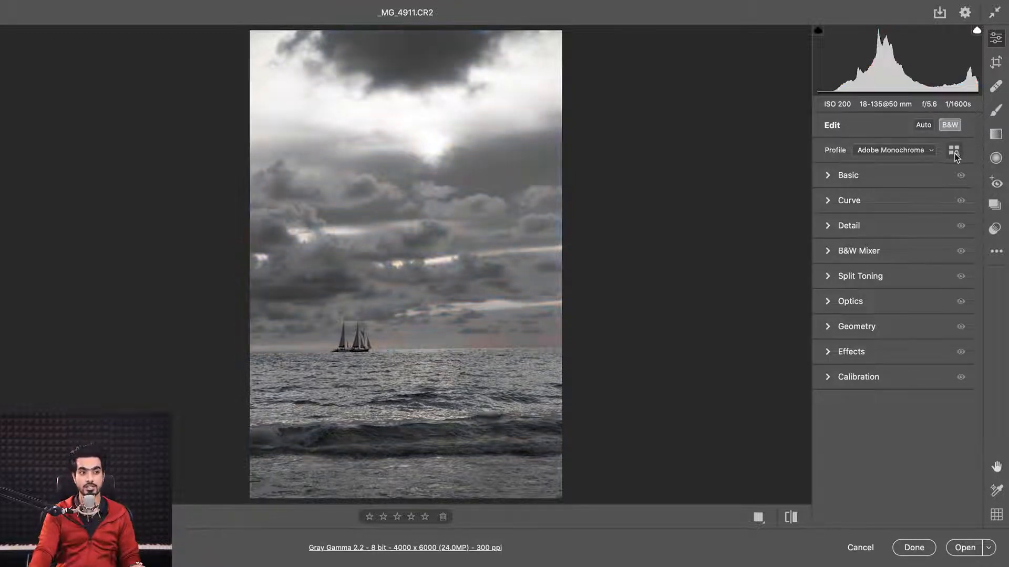
{"action": "left_click", "coordinate": [916, 151]}
{"action": "left_click", "coordinate": [892, 169]}
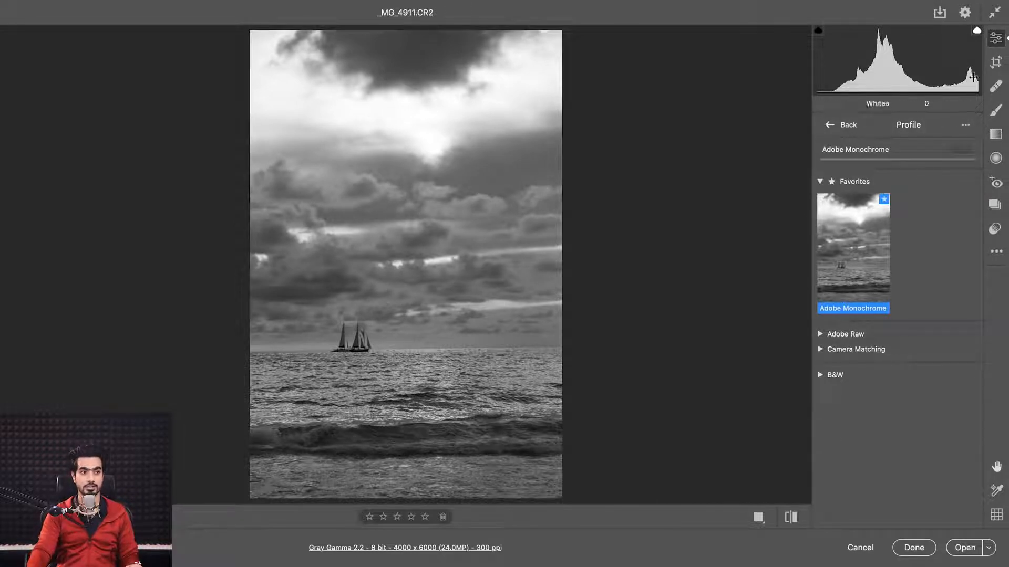
{"action": "key", "text": "shift+F1"}
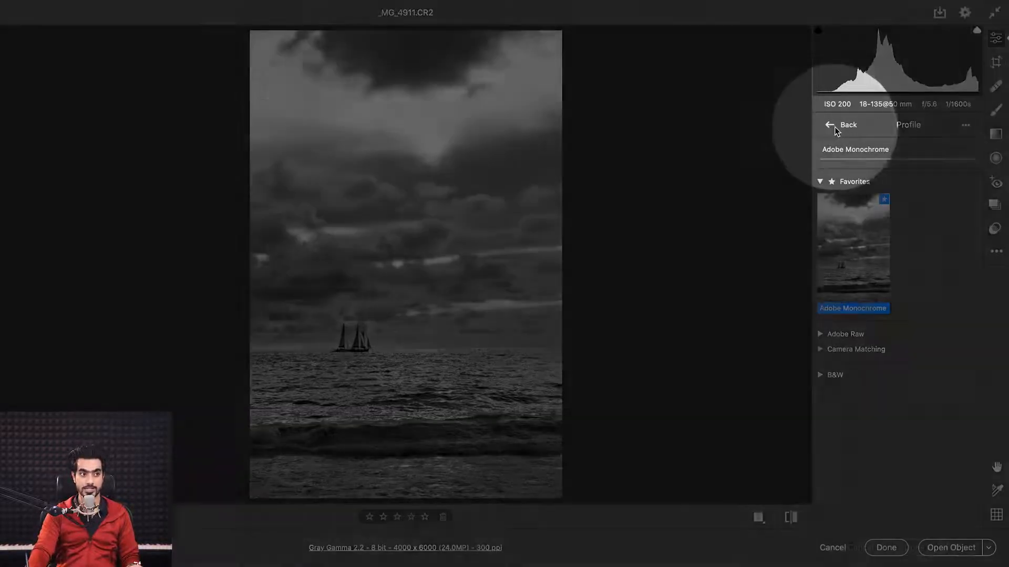
{"action": "left_click", "coordinate": [835, 127]}
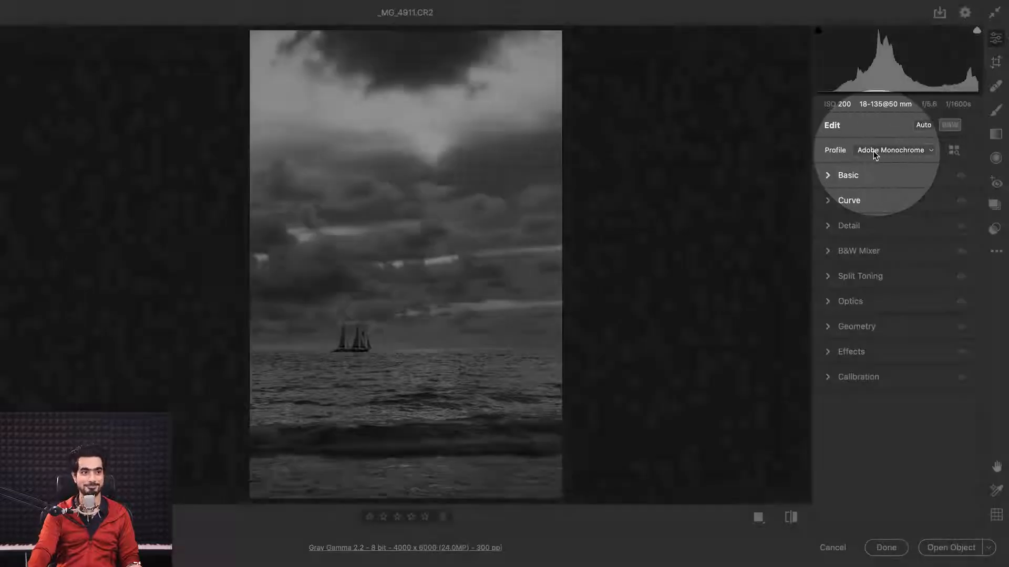
Browse the monochrome profiles again, expand the Adobe Raw group, and go back to the edit settings
{"action": "left_click", "coordinate": [878, 152]}
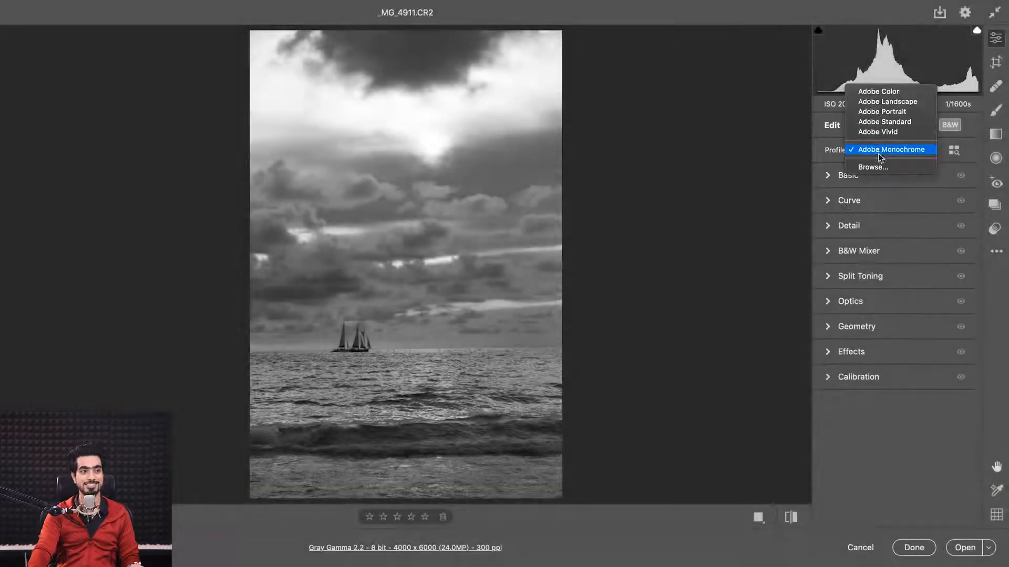
{"action": "left_click", "coordinate": [881, 169]}
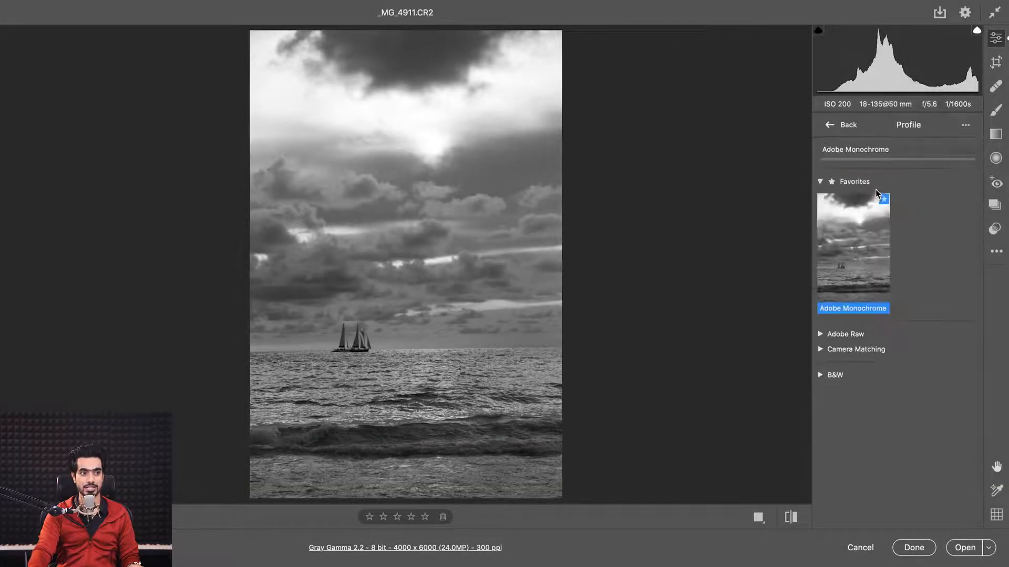
{"action": "left_click", "coordinate": [820, 336]}
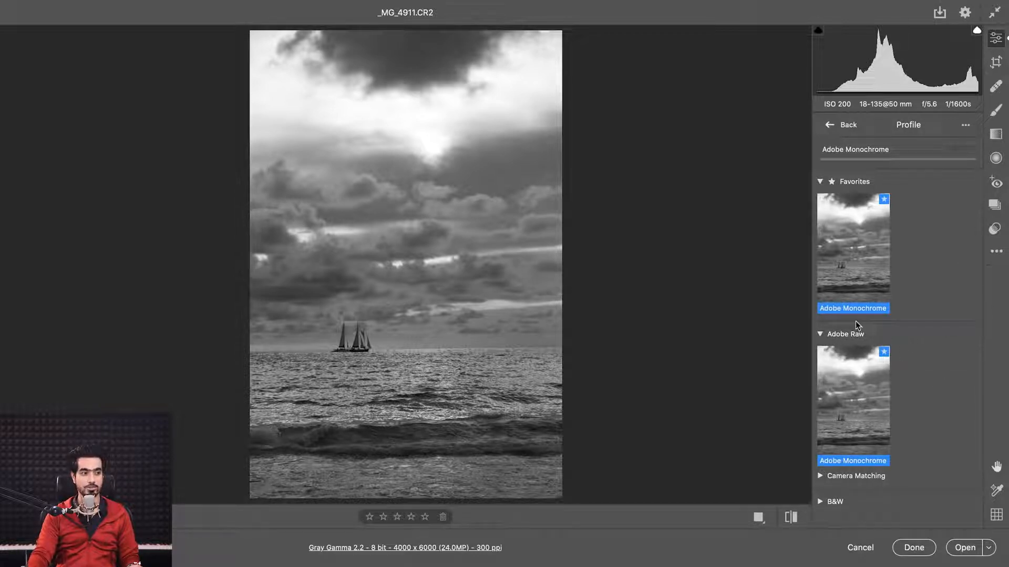
{"action": "left_click", "coordinate": [882, 128]}
Set the profile to Adobe Color and browse through the color profile groups in the profile browser
{"action": "left_click", "coordinate": [888, 150]}
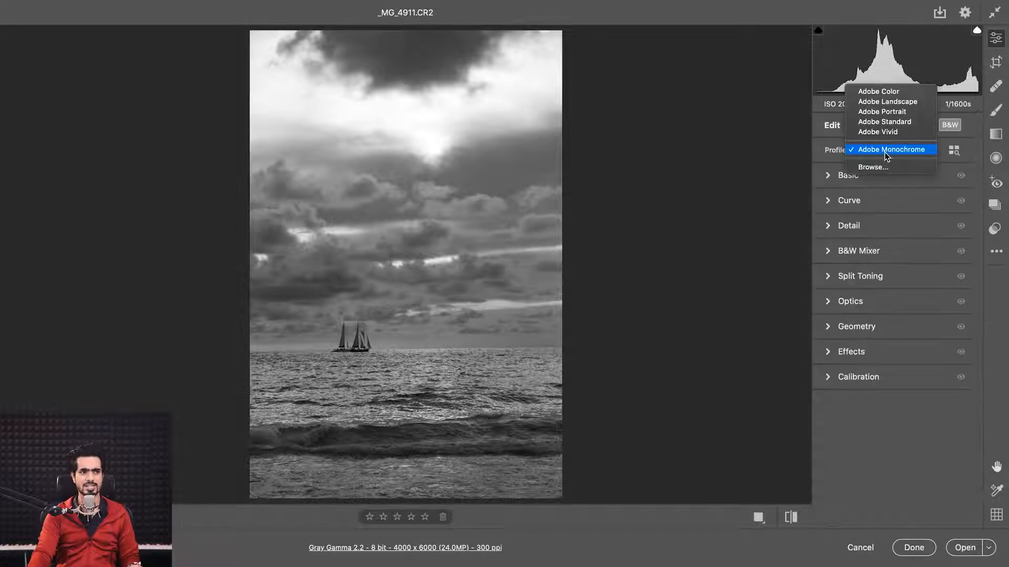
{"action": "left_click", "coordinate": [891, 95]}
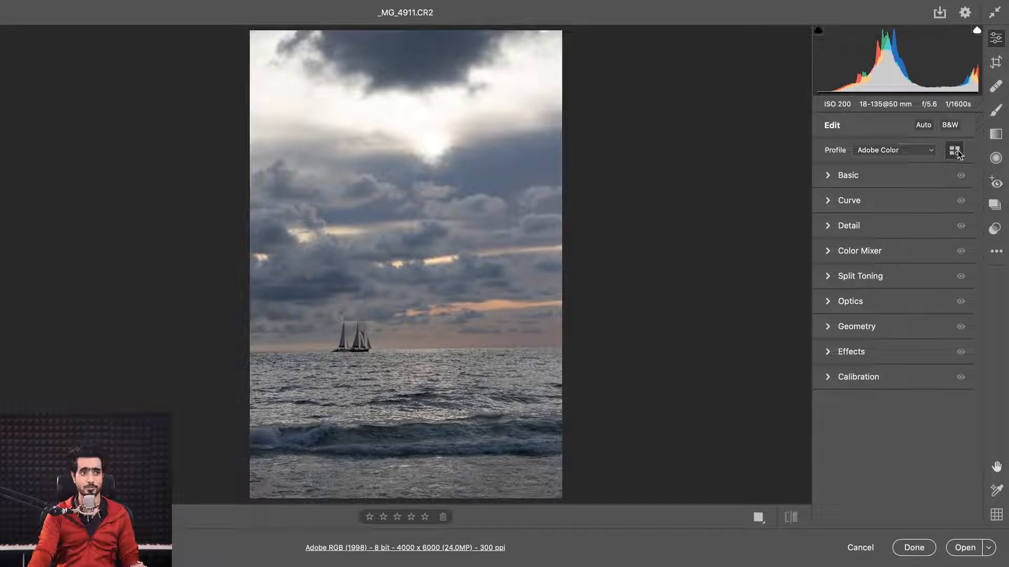
{"action": "left_click", "coordinate": [955, 151]}
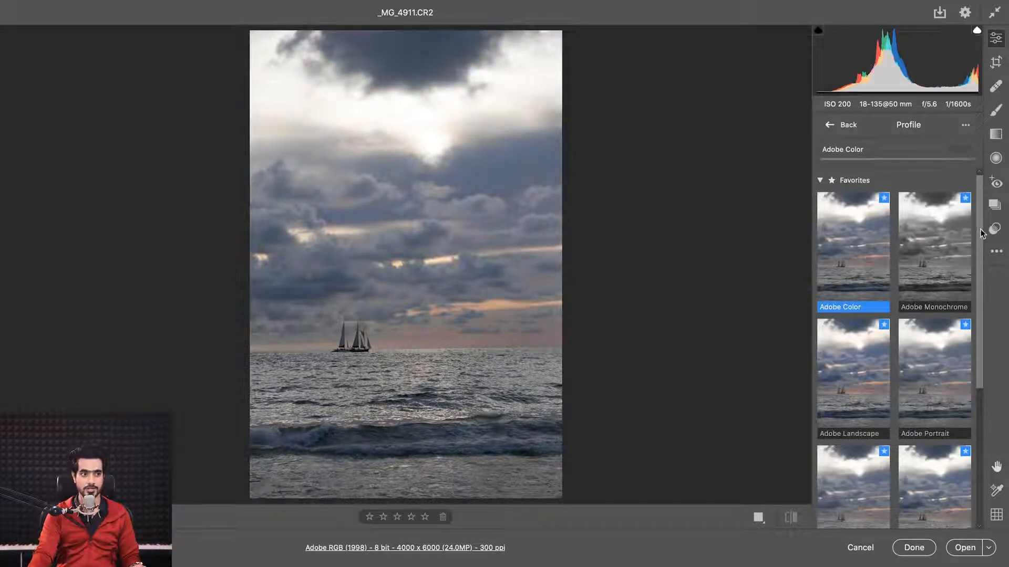
{"action": "mouse_move", "coordinate": [980, 229]}
{"action": "left_mouse_down"}
{"action": "mouse_move", "coordinate": [981, 330]}
{"action": "mouse_move", "coordinate": [981, 218]}
{"action": "left_mouse_up"}
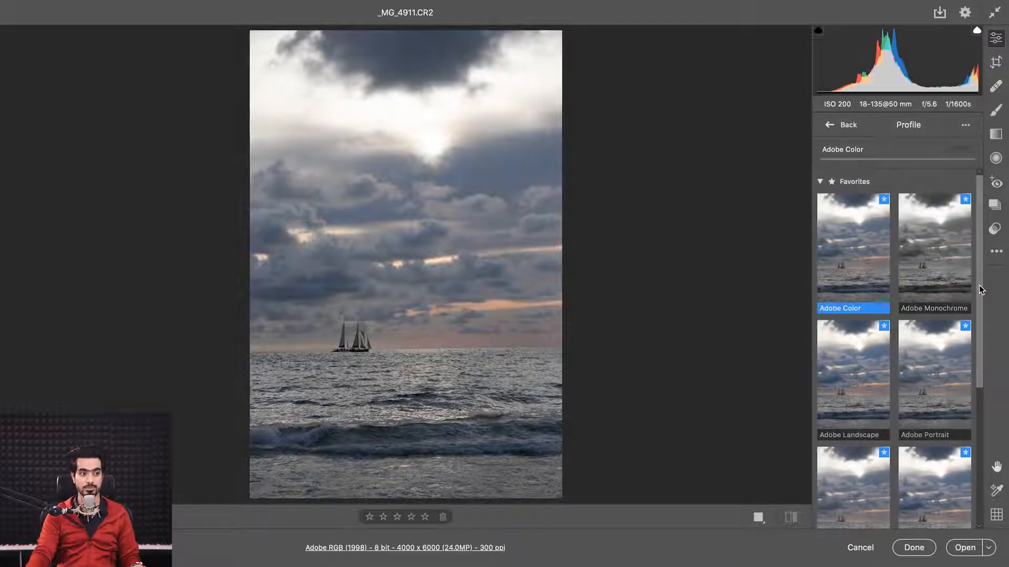
{"action": "left_click_drag", "start_coordinate": [979, 285], "coordinate": [984, 423]}
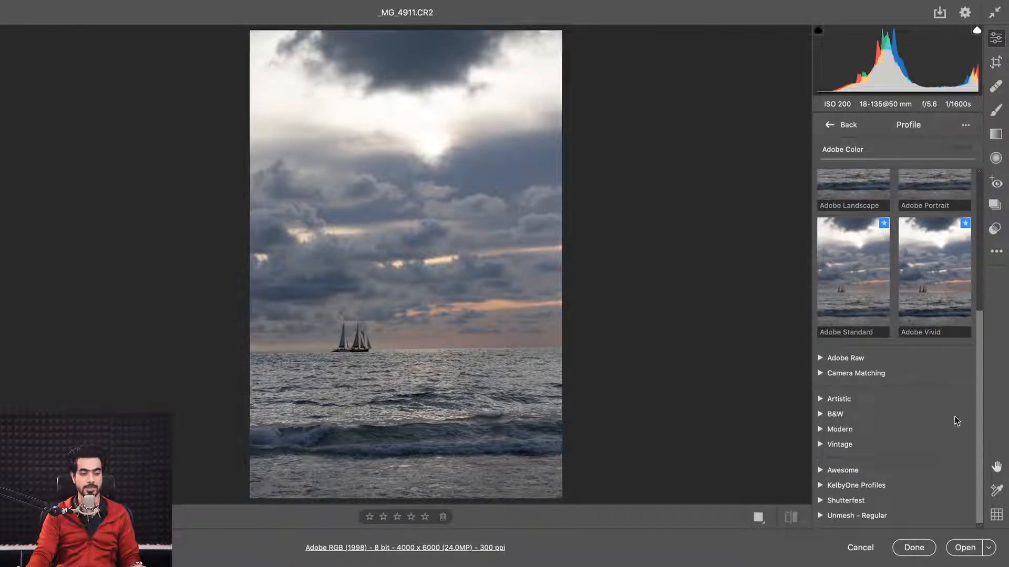
Look through the Artistic and B&W profile groups in the profile browser and return to the edit settings
{"action": "left_click", "coordinate": [821, 400]}
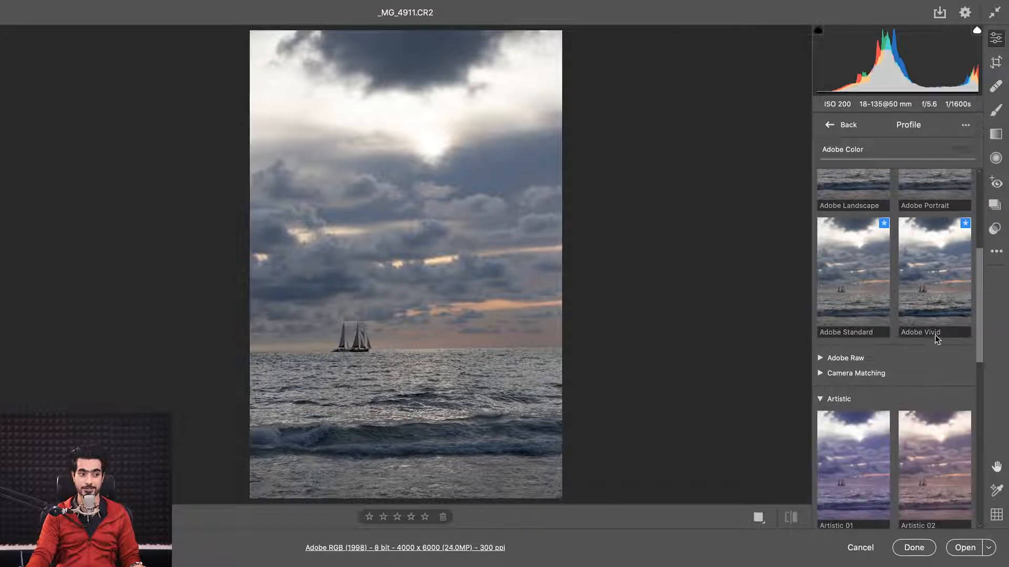
{"action": "left_click_drag", "start_coordinate": [979, 305], "coordinate": [982, 377]}
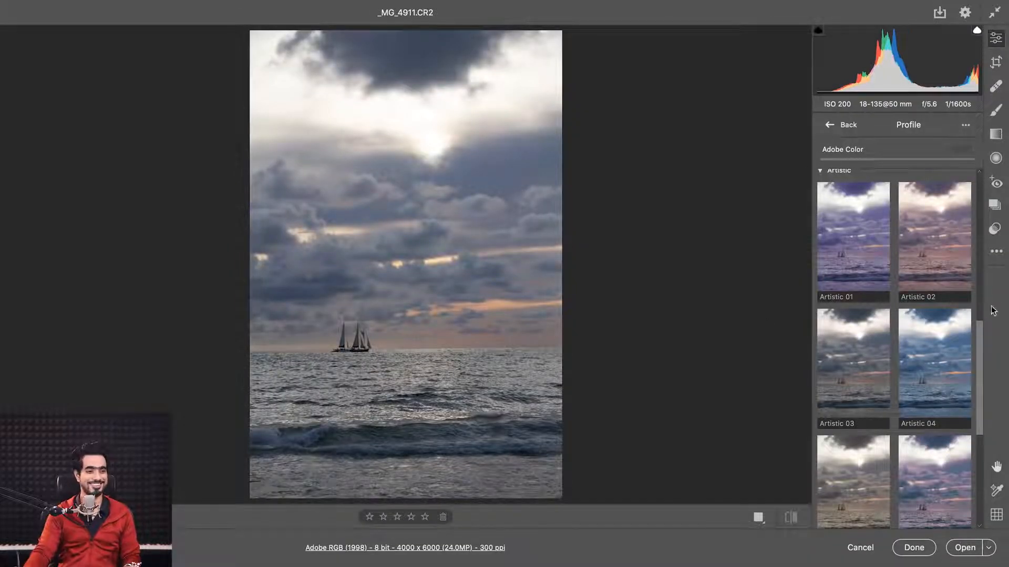
{"action": "scroll", "coordinate": [979, 353], "scroll_direction": "down", "scroll_amount": 4}
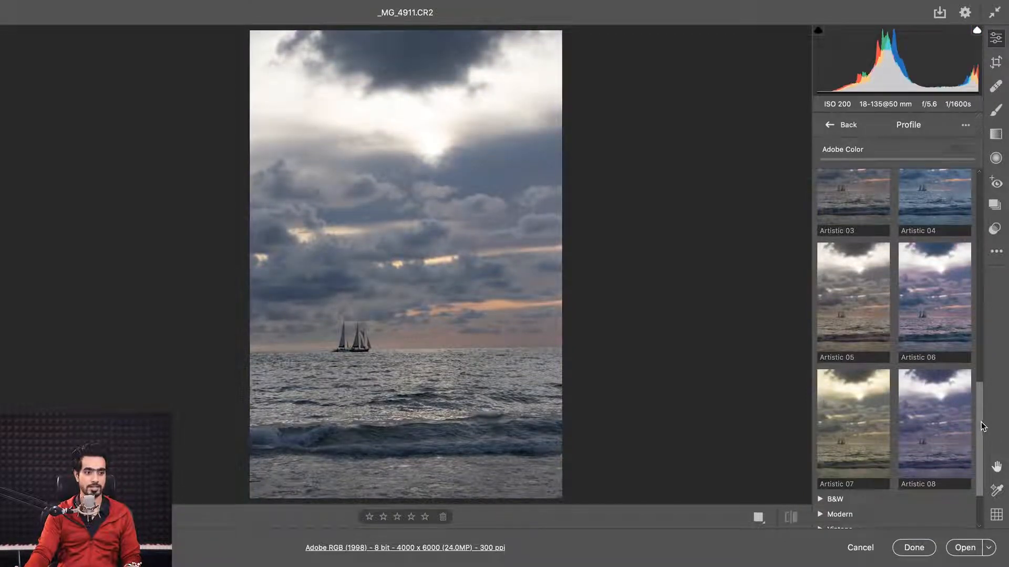
{"action": "scroll", "coordinate": [981, 422], "scroll_direction": "down", "scroll_amount": 2}
{"action": "left_click", "coordinate": [821, 411]}
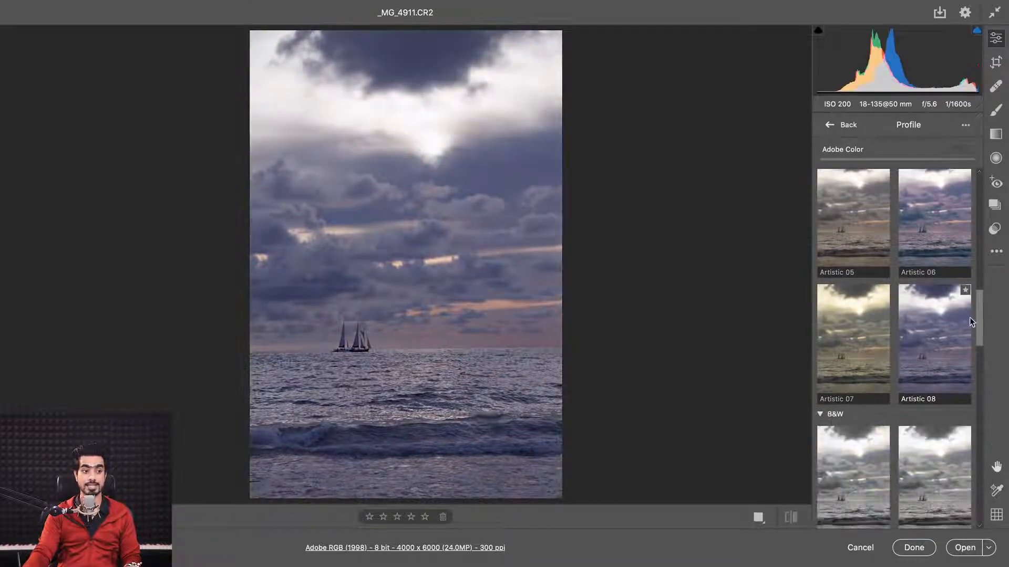
{"action": "left_click_drag", "start_coordinate": [981, 339], "coordinate": [980, 385]}
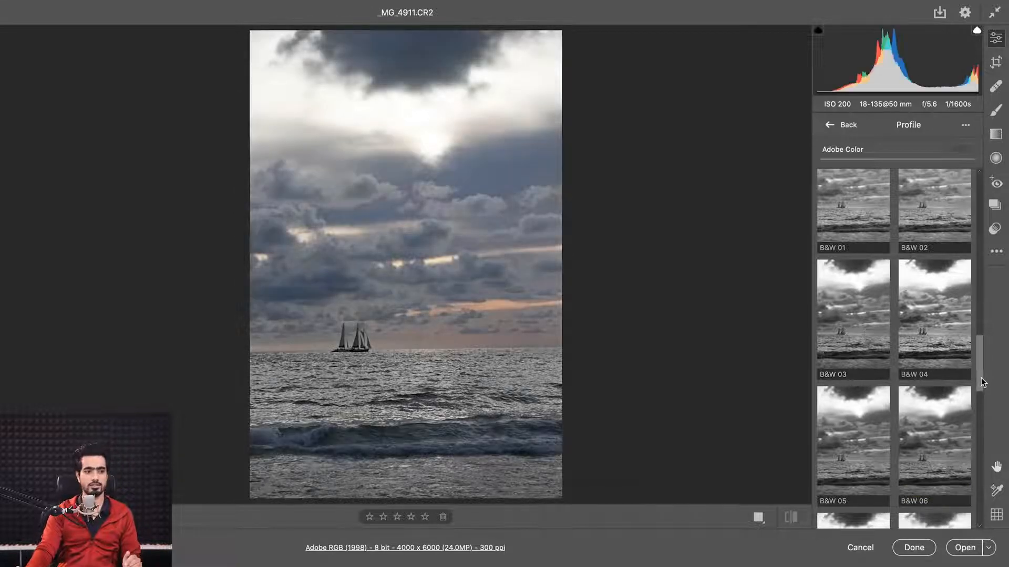
{"action": "left_click_drag", "start_coordinate": [980, 380], "coordinate": [992, 211]}
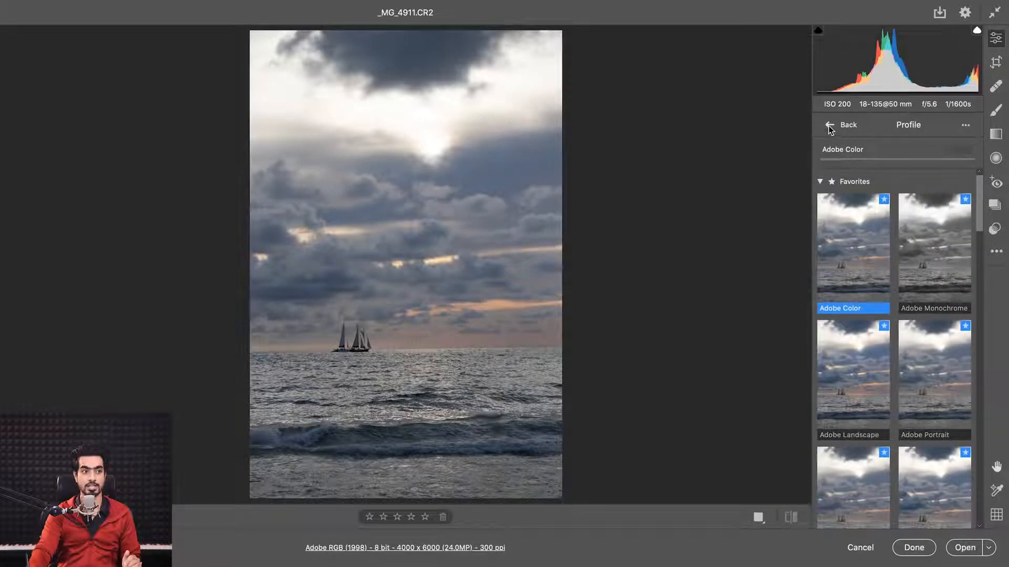
{"action": "left_click", "coordinate": [830, 128]}
{"action": "left_click", "coordinate": [893, 151]}
{"action": "left_click", "coordinate": [894, 152]}
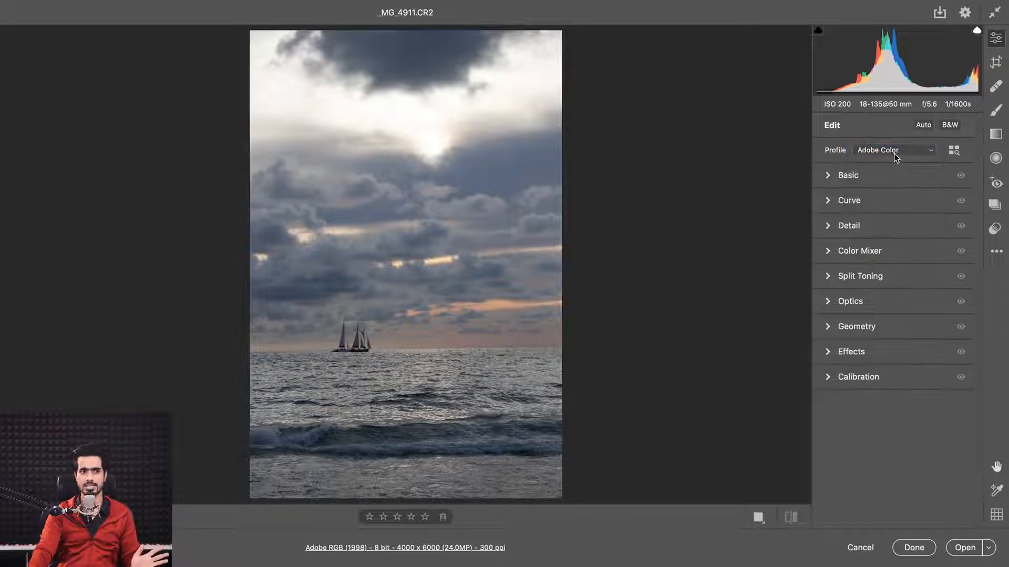
Try the Vintage 05 profile from the Vintage group on the seascape, and set the profile back to Adobe Color
{"action": "left_click", "coordinate": [953, 150]}
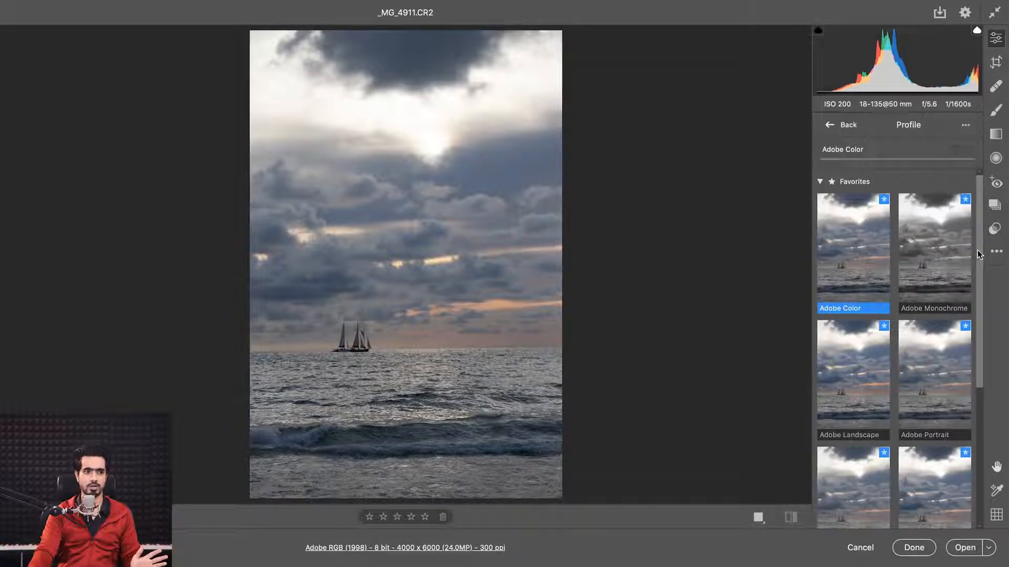
{"action": "scroll", "coordinate": [941, 342], "scroll_direction": "down", "scroll_amount": 5}
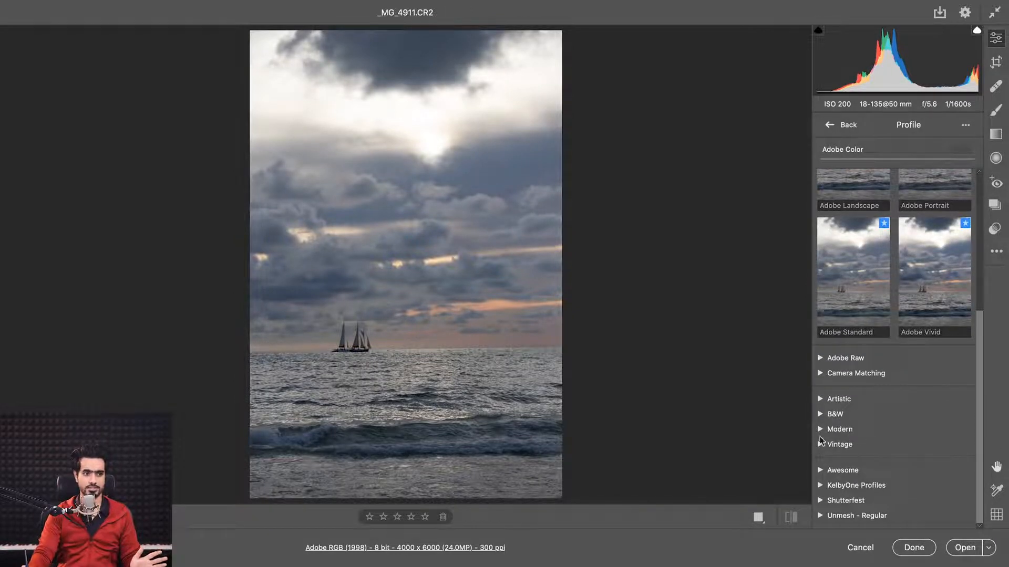
{"action": "left_click", "coordinate": [820, 445]}
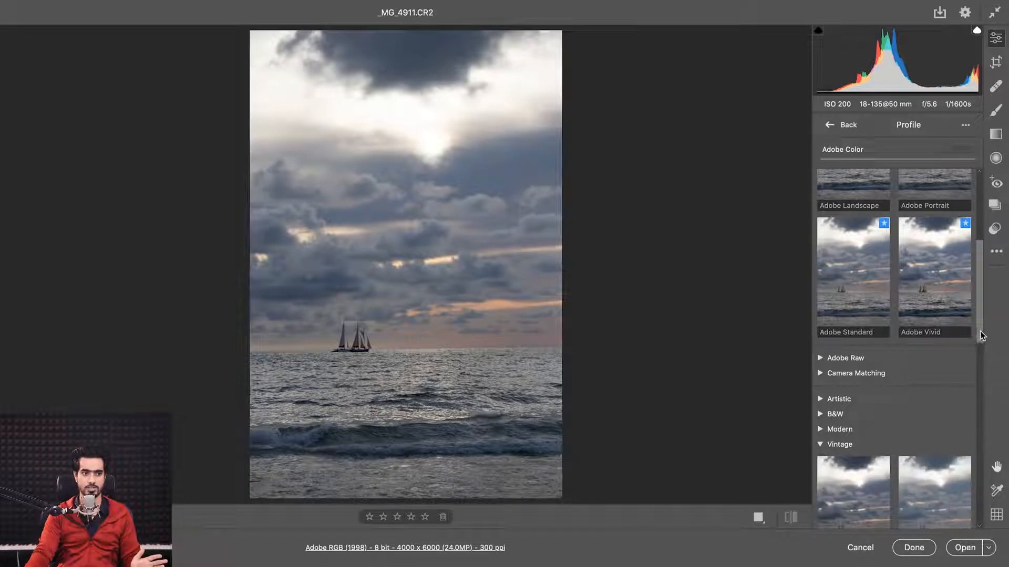
{"action": "left_click_drag", "start_coordinate": [982, 335], "coordinate": [980, 444]}
{"action": "left_click", "coordinate": [852, 288]}
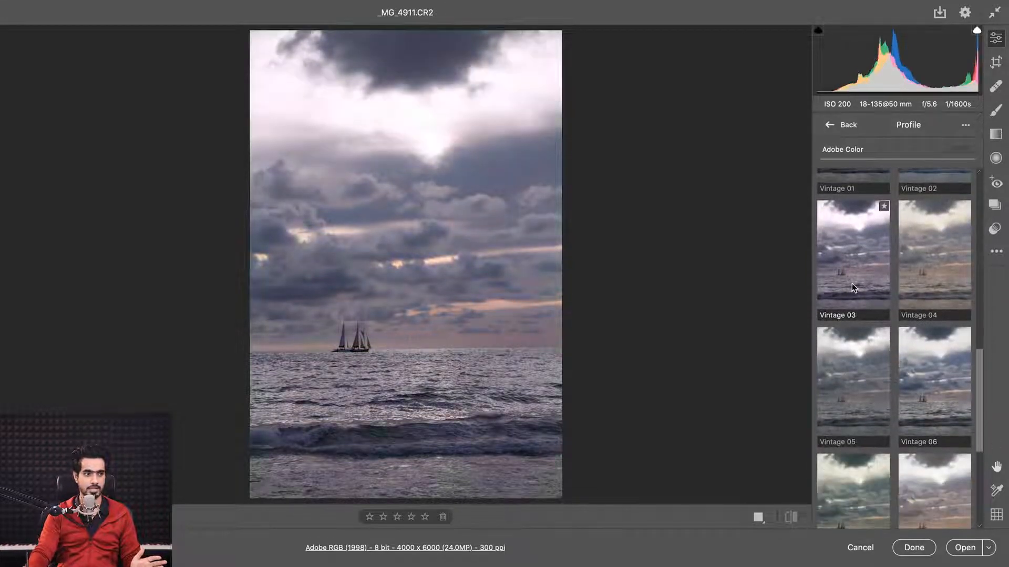
{"action": "left_click", "coordinate": [853, 414]}
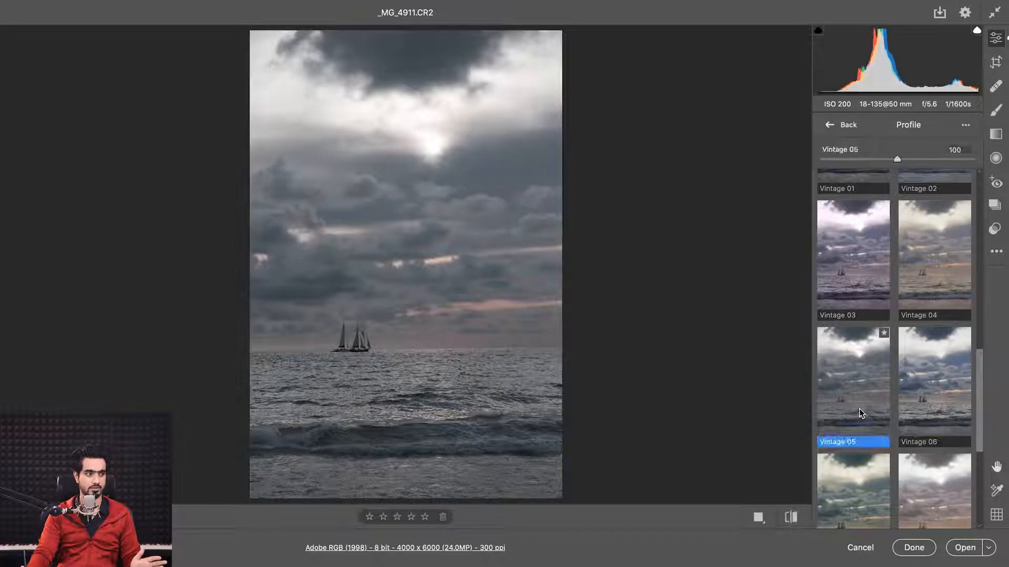
{"action": "left_click", "coordinate": [840, 129]}
{"action": "left_click", "coordinate": [887, 153]}
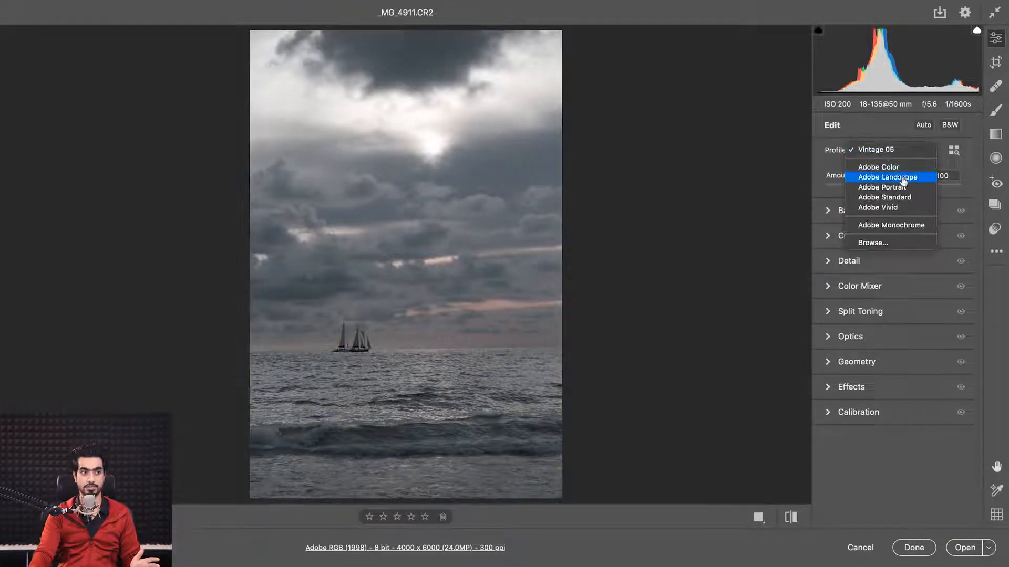
{"action": "left_click", "coordinate": [885, 165]}
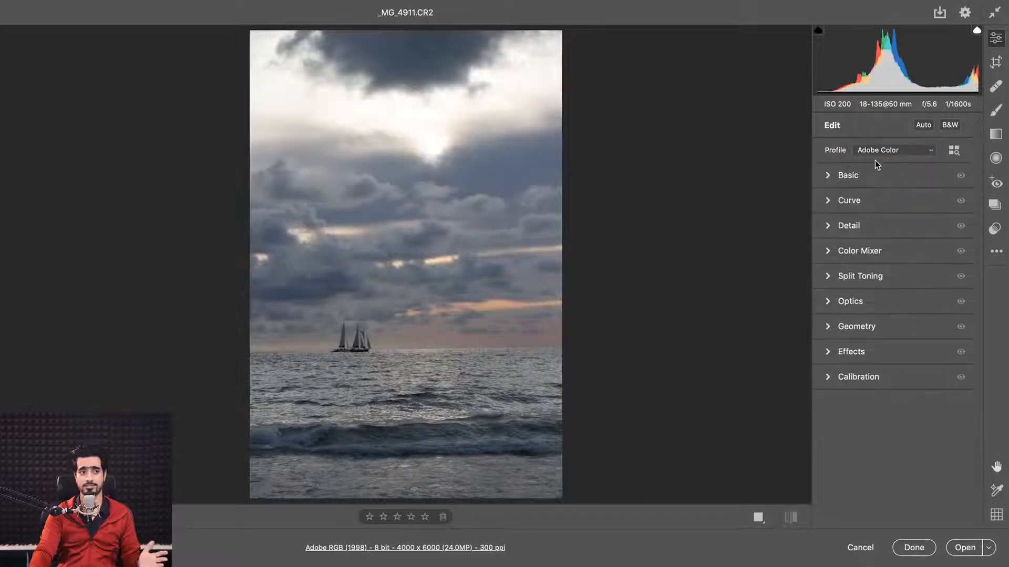
Apply the B&W 05 profile from the B&W group to the photo and raise its Amount to 200
{"action": "left_click", "coordinate": [954, 152]}
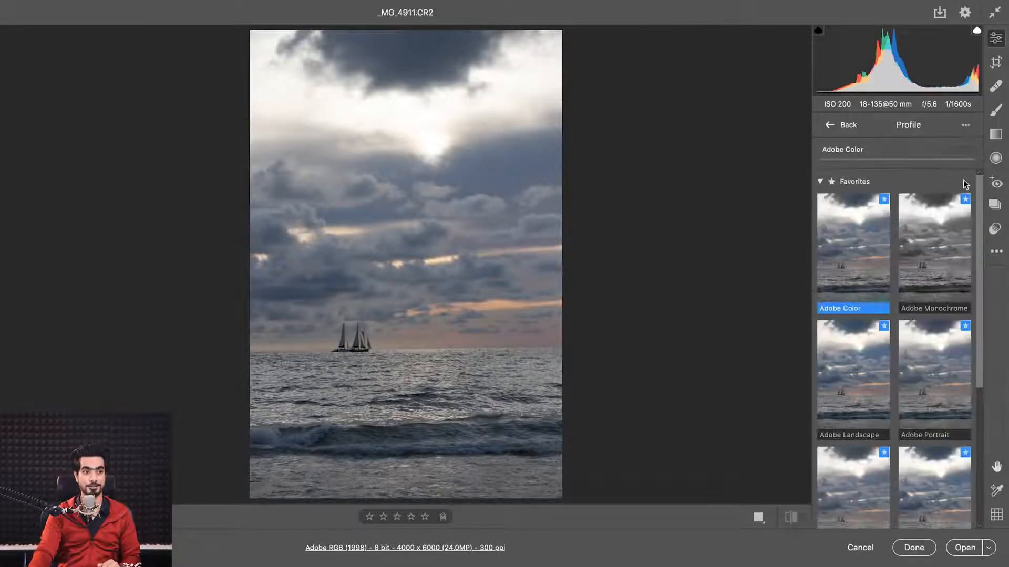
{"action": "left_click_drag", "start_coordinate": [981, 225], "coordinate": [975, 377]}
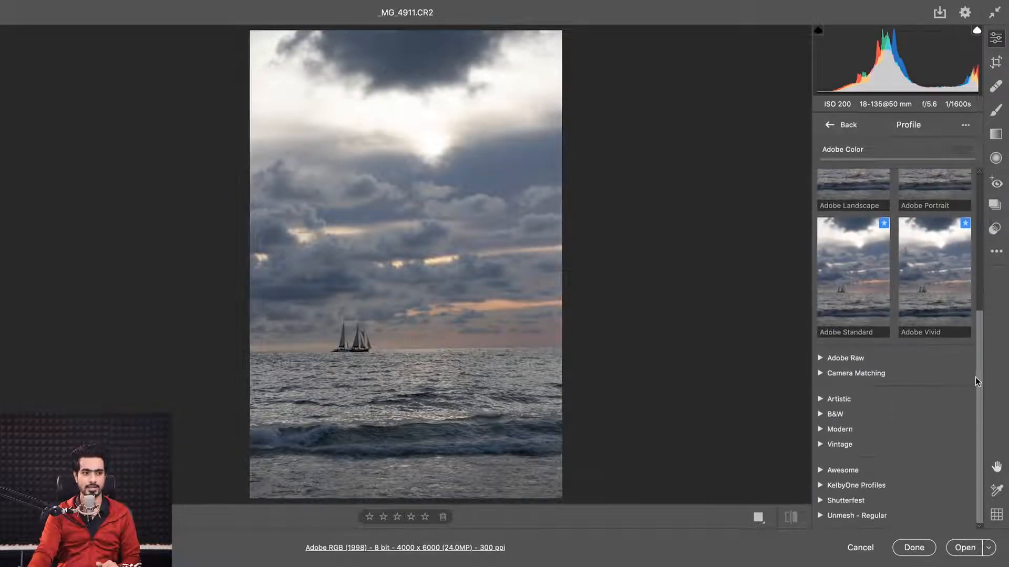
{"action": "left_click", "coordinate": [818, 416]}
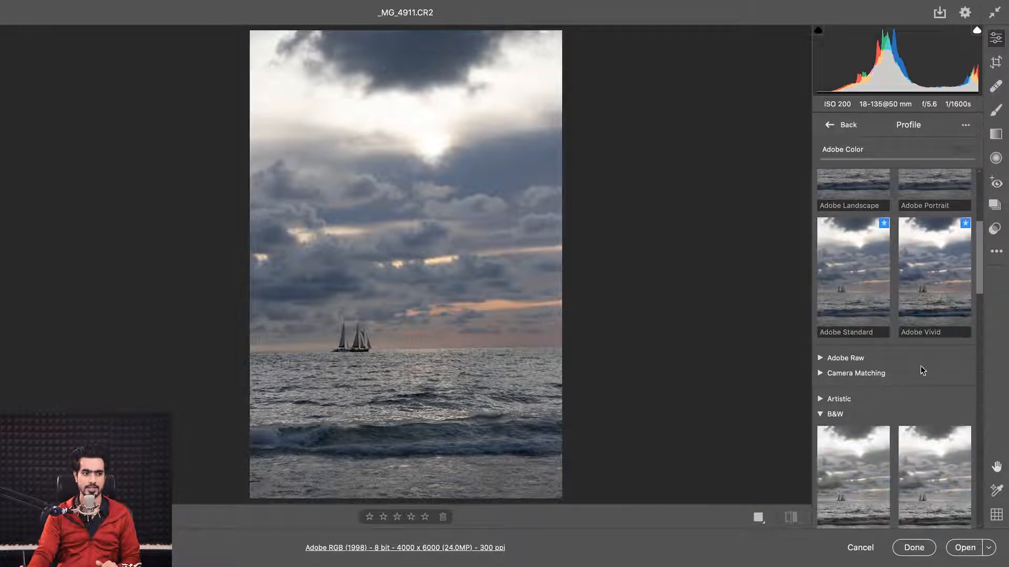
{"action": "left_click_drag", "start_coordinate": [980, 283], "coordinate": [980, 374]}
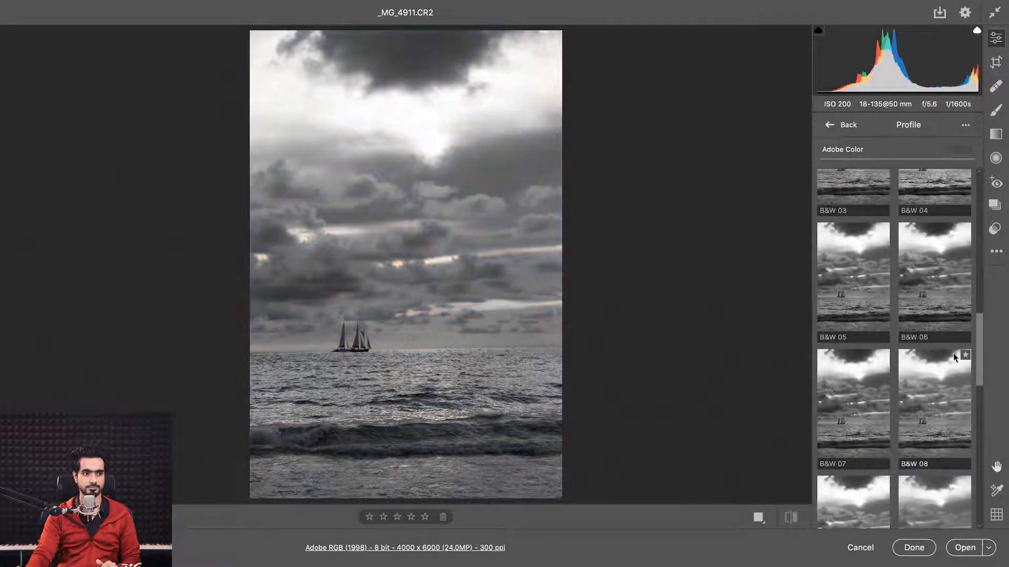
{"action": "left_click", "coordinate": [859, 302]}
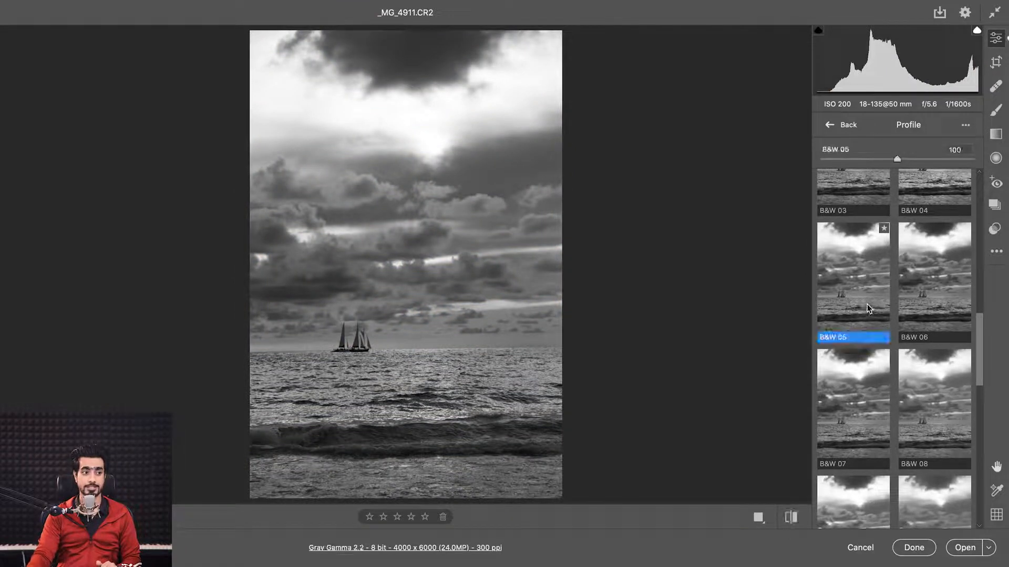
{"action": "left_click", "coordinate": [834, 126]}
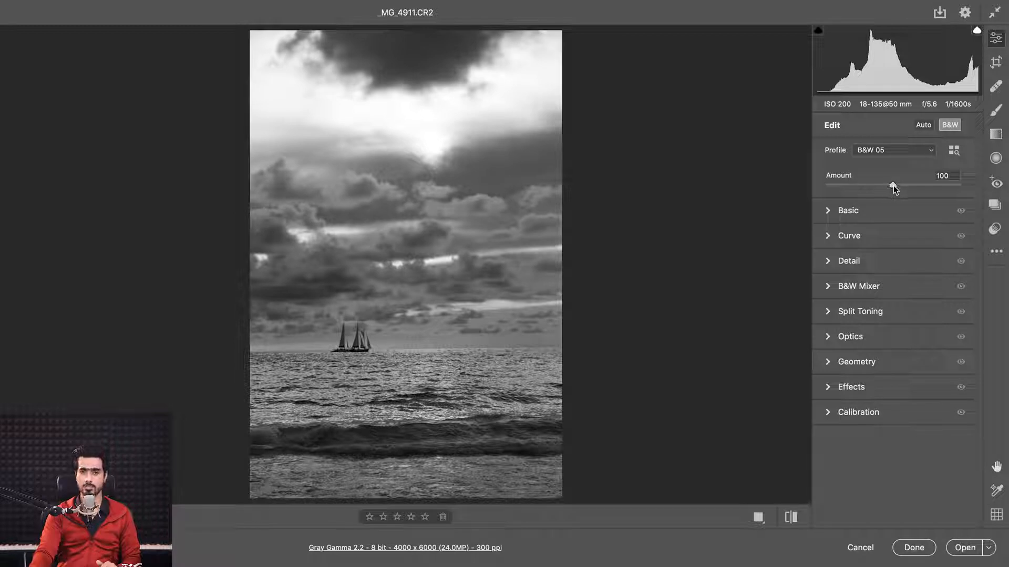
{"action": "left_click_drag", "start_coordinate": [893, 185], "coordinate": [981, 184]}
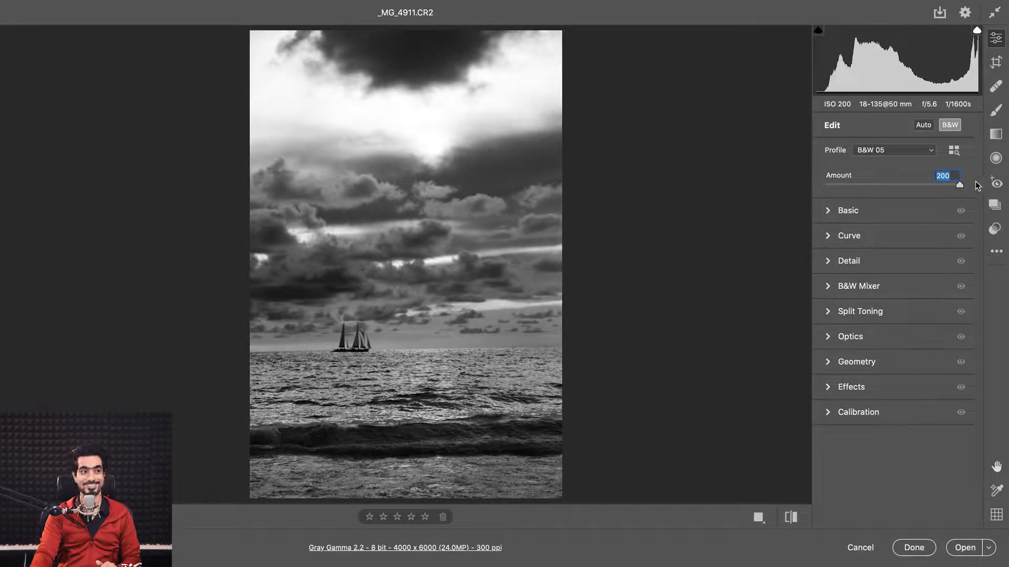
Check the monochrome profile groups in the browser and restore the Adobe Color profile
{"action": "left_click", "coordinate": [954, 150]}
{"action": "scroll", "coordinate": [830, 247], "scroll_direction": "up", "scroll_amount": 5}
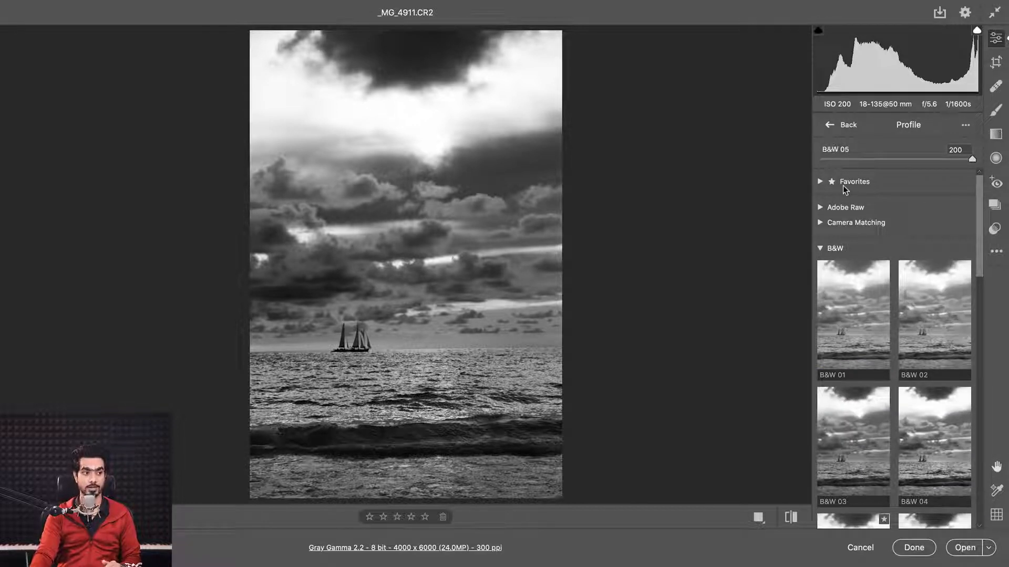
{"action": "left_click", "coordinate": [842, 130]}
{"action": "left_click", "coordinate": [862, 149]}
{"action": "left_click", "coordinate": [846, 165]}
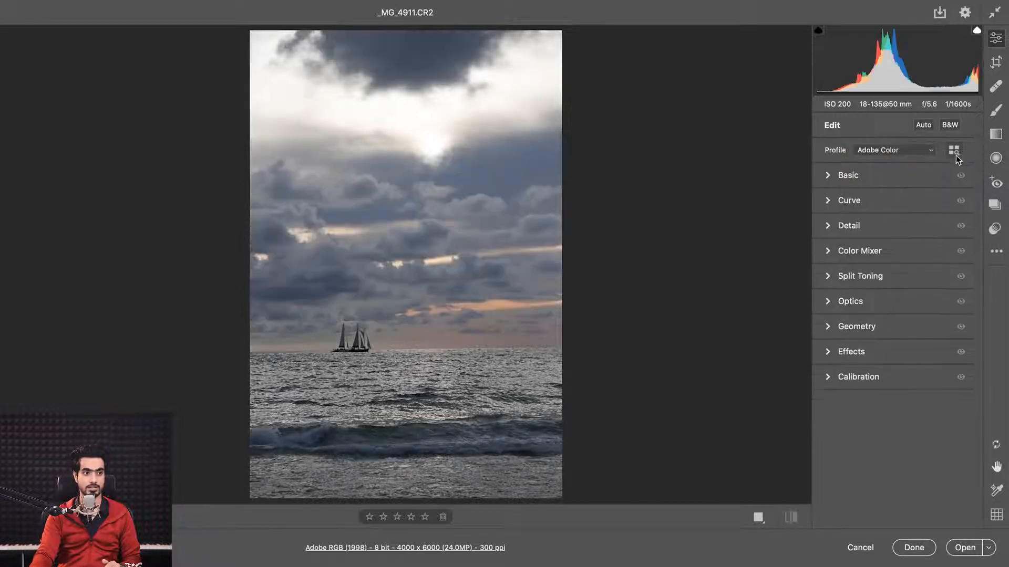
Apply the Vintage 04 profile from the Vintage group and return to the edit settings
{"action": "left_click", "coordinate": [953, 150]}
{"action": "scroll", "coordinate": [878, 398], "scroll_direction": "down", "scroll_amount": 5}
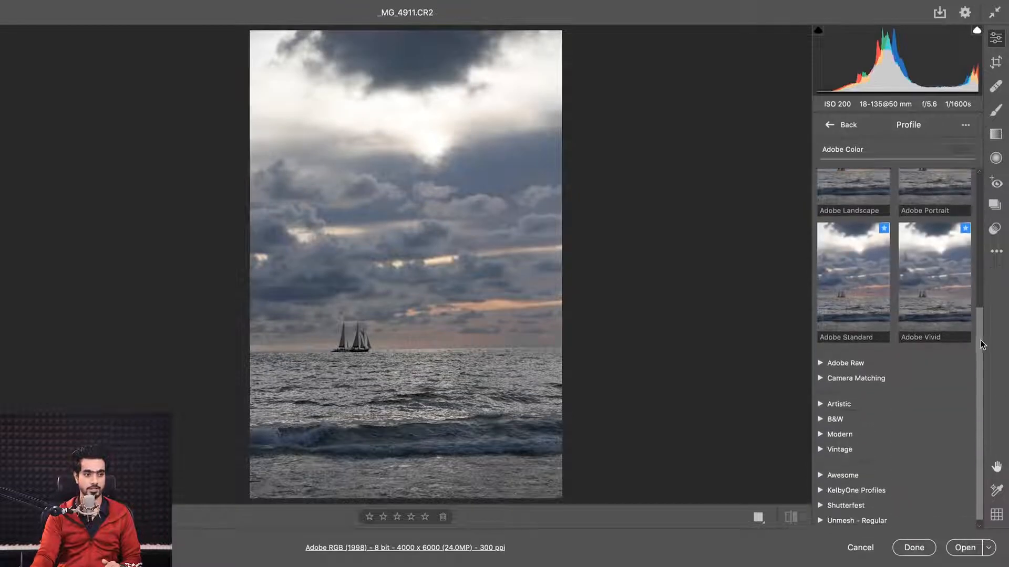
{"action": "left_click", "coordinate": [840, 444]}
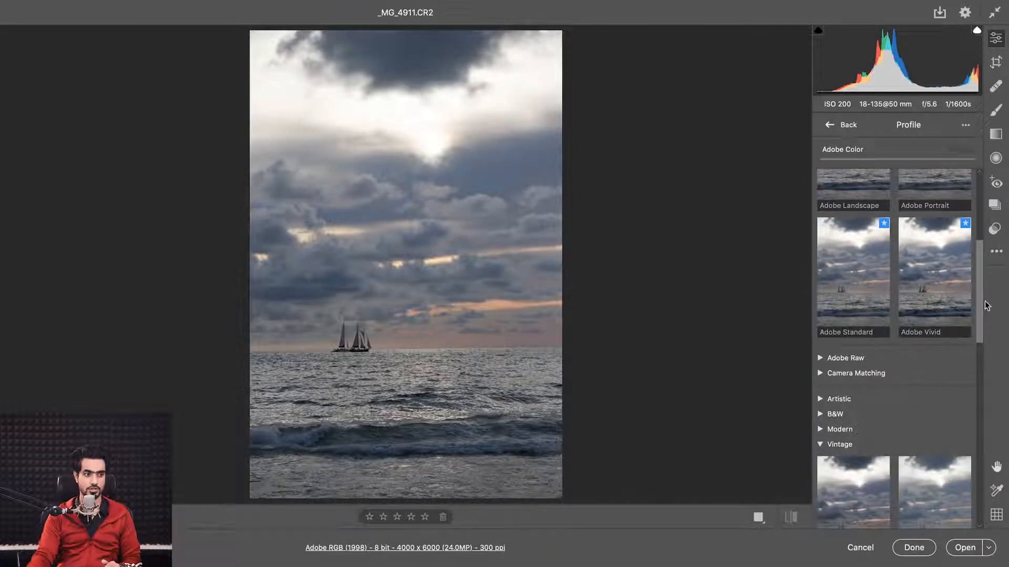
{"action": "left_click_drag", "start_coordinate": [986, 306], "coordinate": [974, 421]}
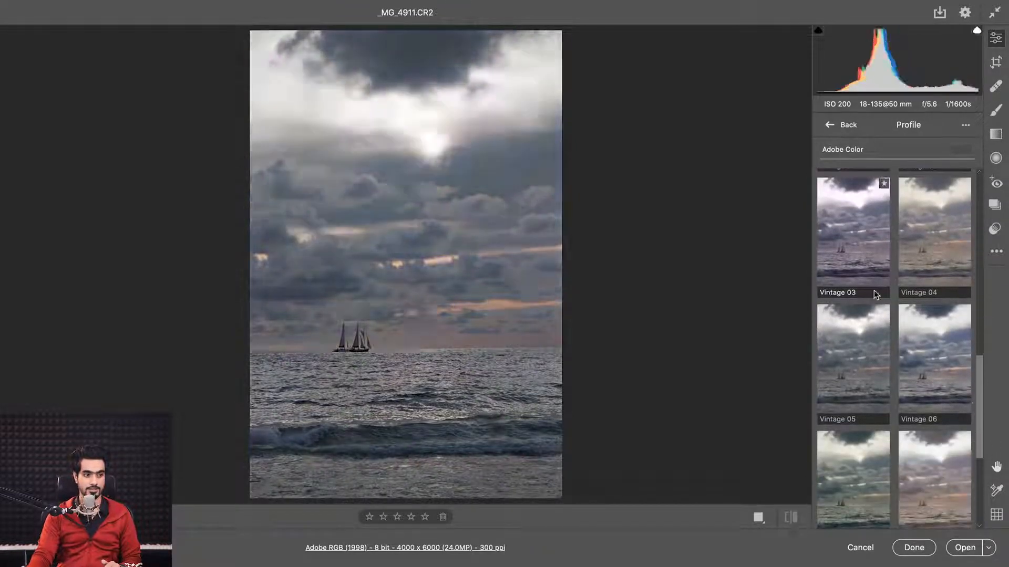
{"action": "left_click", "coordinate": [921, 284]}
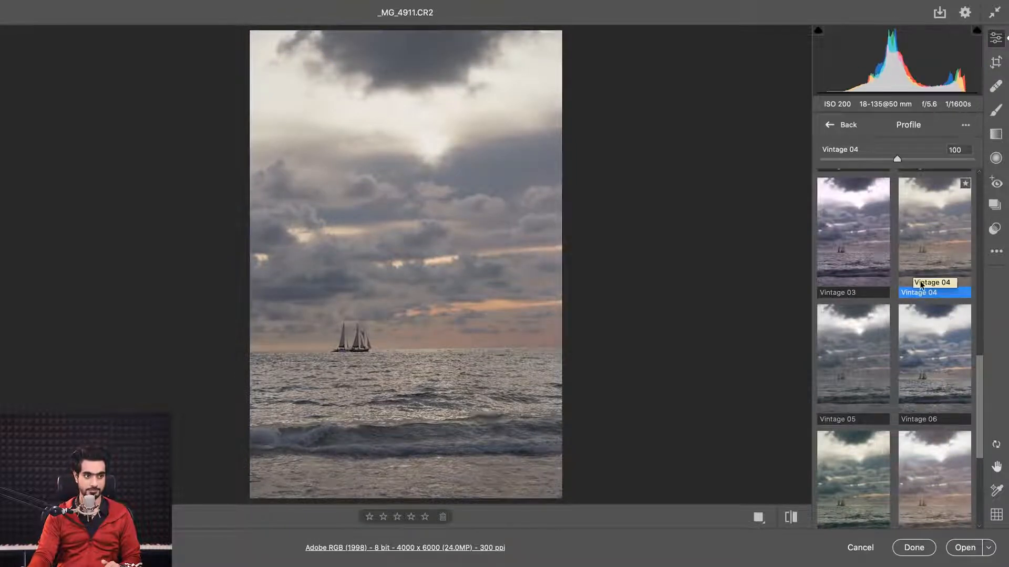
{"action": "left_click", "coordinate": [843, 126]}
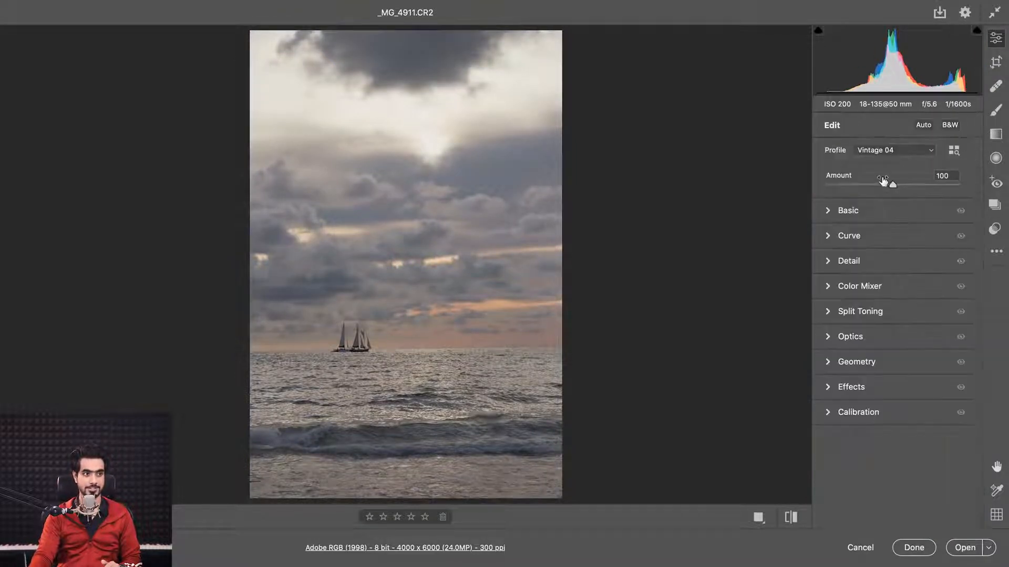
Reduce the Amount of the Vintage 04 profile to 0 and switch the photo back to Adobe Color
{"action": "left_click_drag", "start_coordinate": [893, 186], "coordinate": [793, 194]}
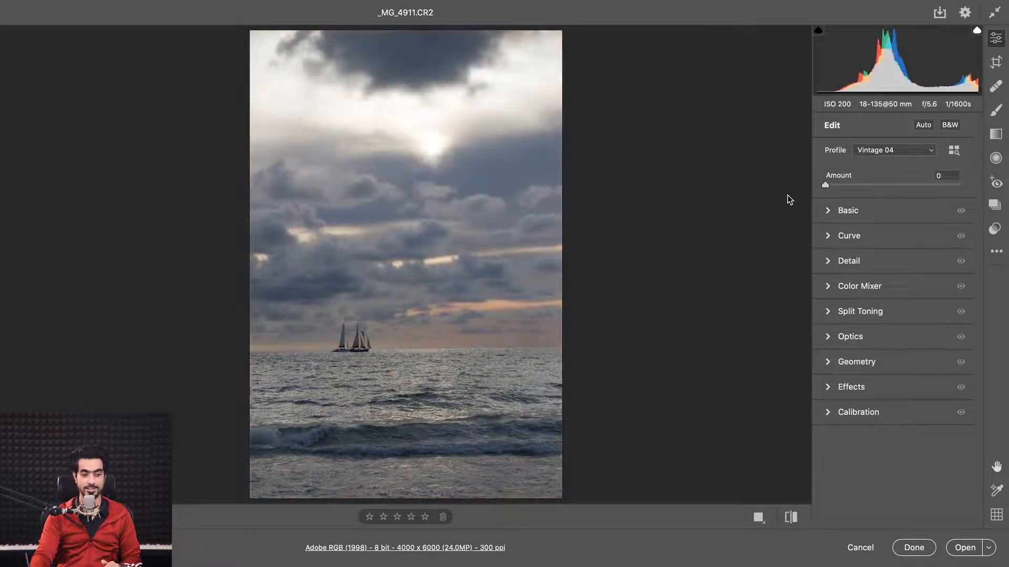
{"action": "left_click", "coordinate": [900, 154]}
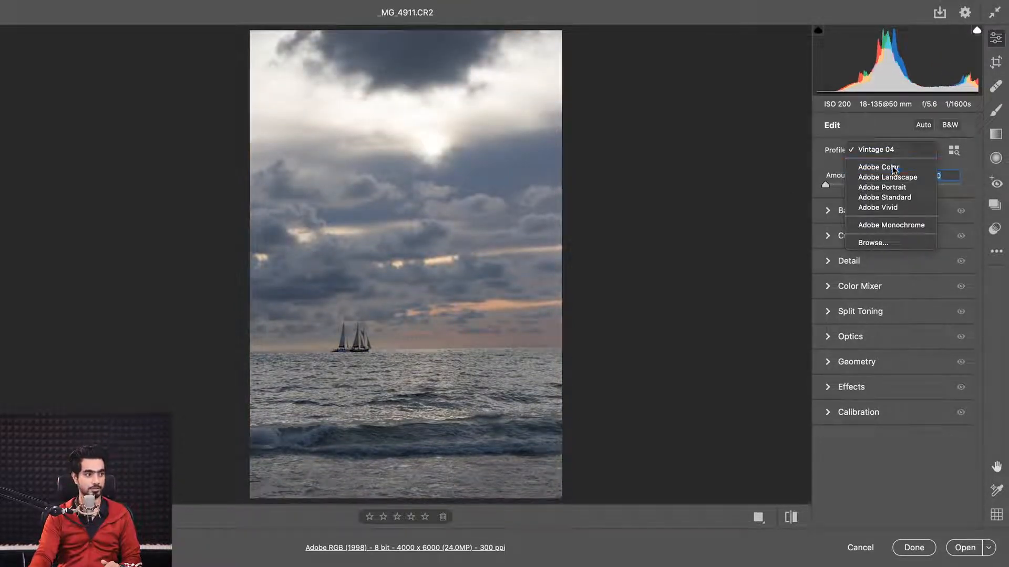
{"action": "left_click", "coordinate": [886, 167]}
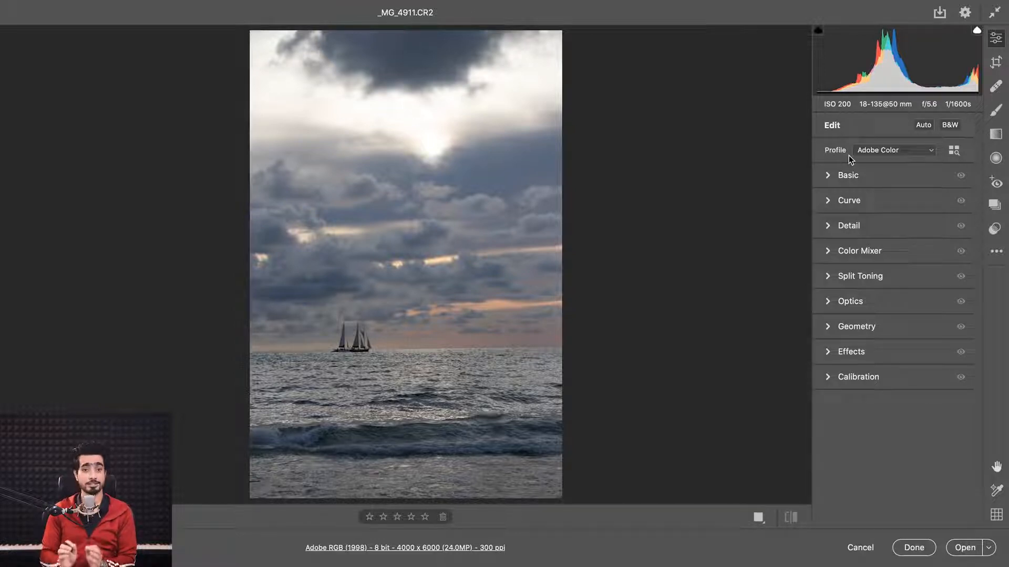
Apply the custom Warm Light profile from the last custom group in the profile browser
{"action": "left_click", "coordinate": [955, 154]}
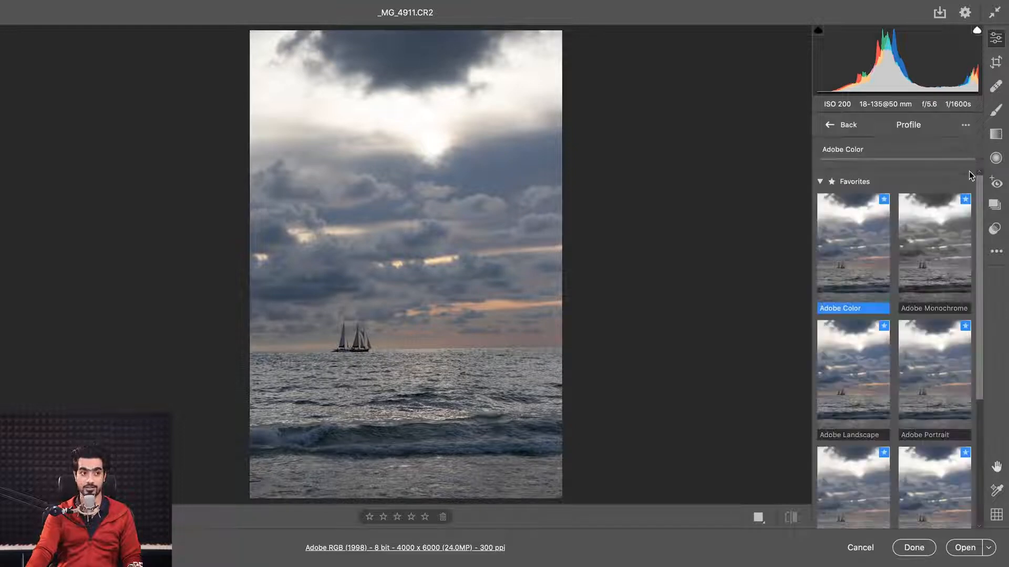
{"action": "left_click_drag", "start_coordinate": [979, 201], "coordinate": [970, 335]}
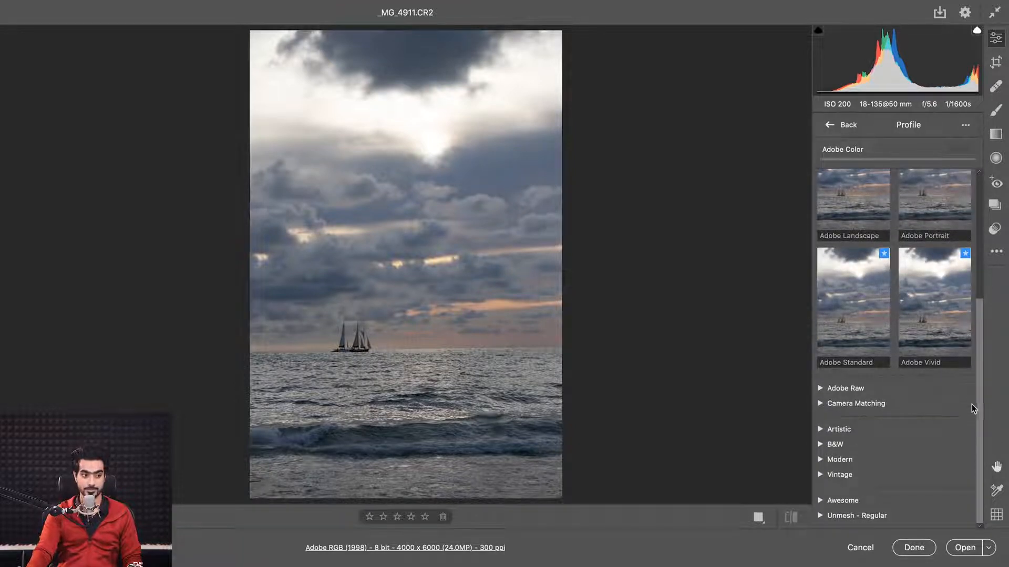
{"action": "left_click", "coordinate": [821, 517]}
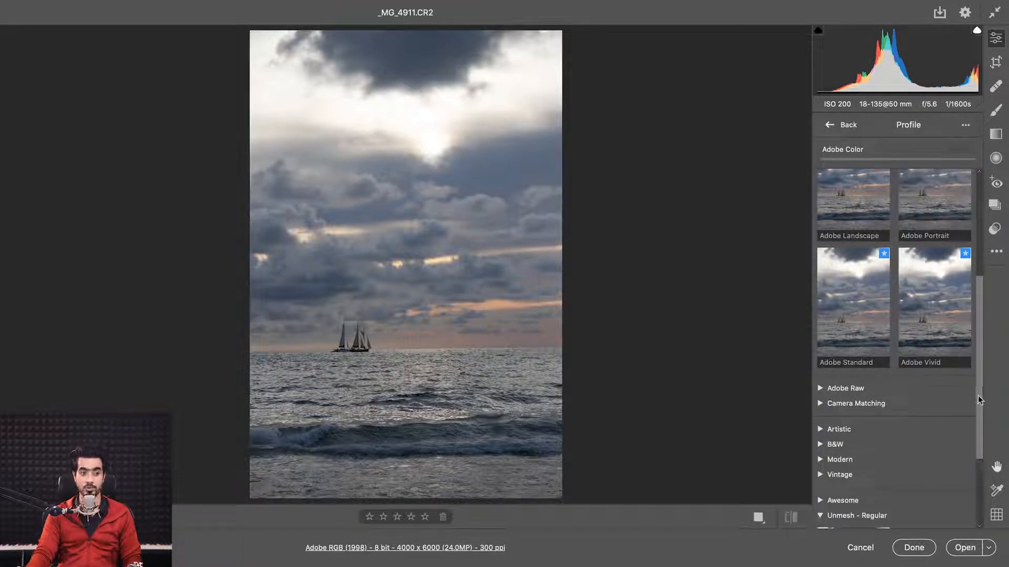
{"action": "left_click_drag", "start_coordinate": [978, 399], "coordinate": [986, 474]}
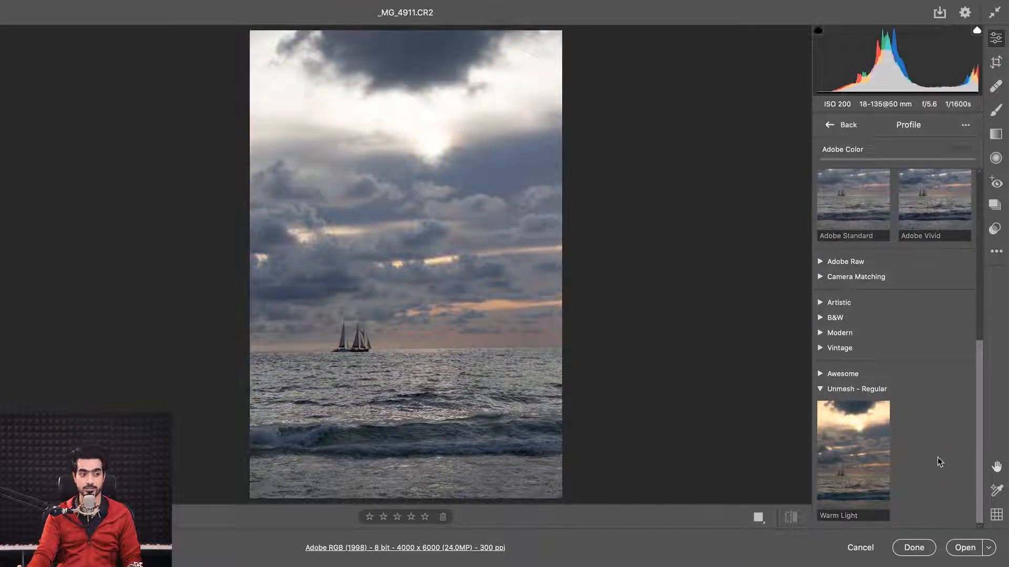
{"action": "mouse_move", "coordinate": [859, 460]}
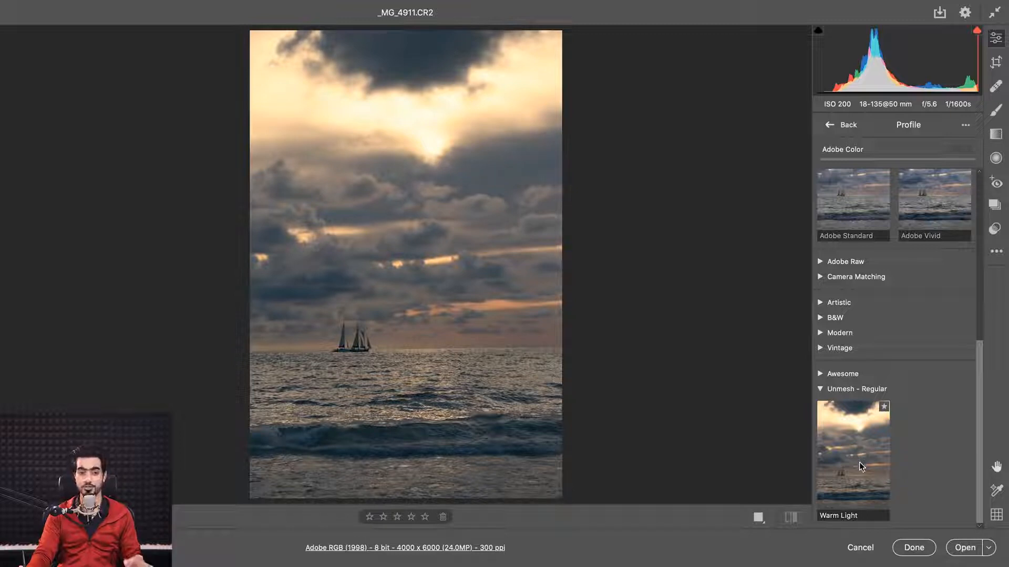
{"action": "left_click", "coordinate": [858, 460]}
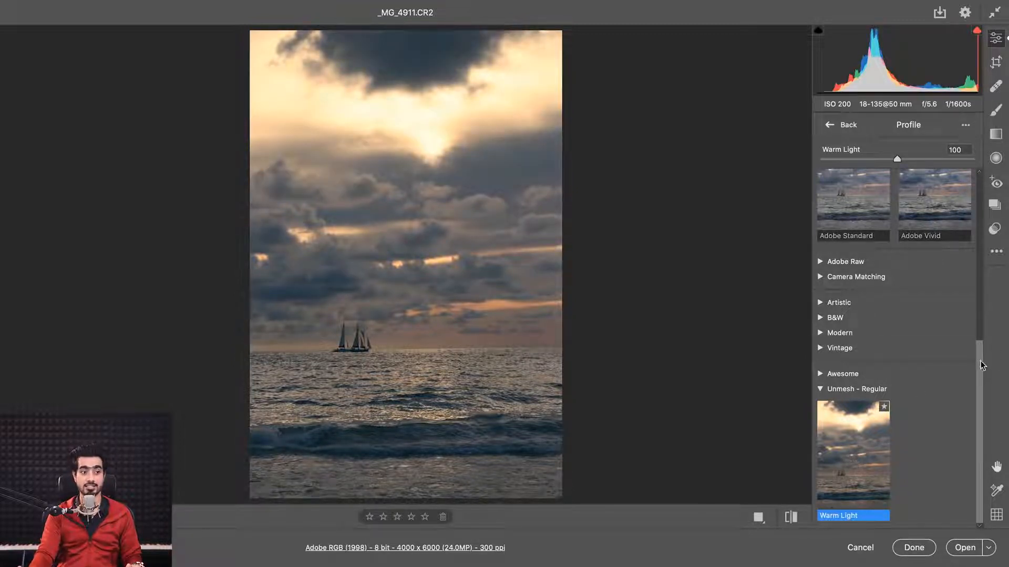
{"action": "left_click_drag", "start_coordinate": [979, 359], "coordinate": [849, 149]}
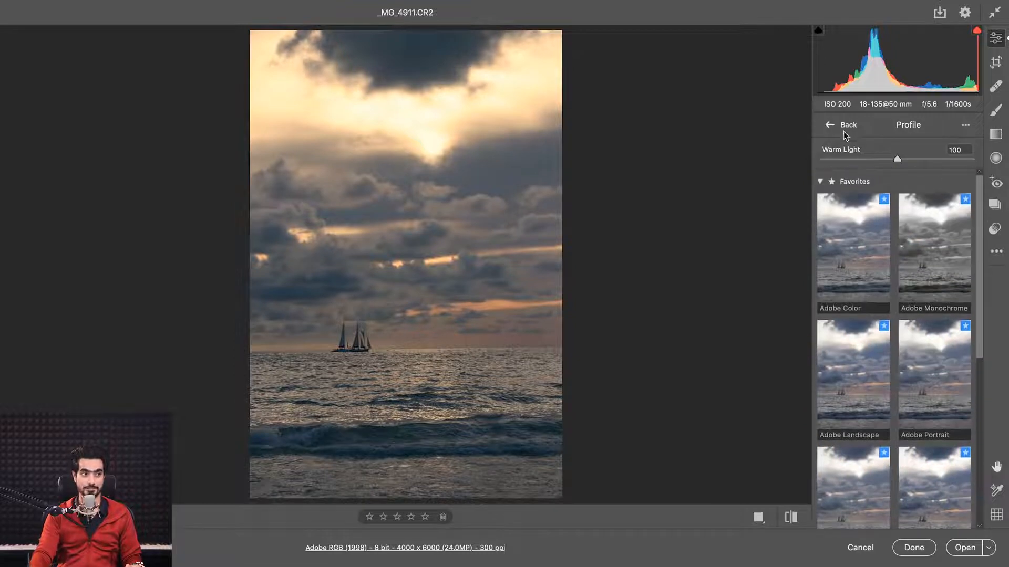
Return to the edit settings and switch the photo's profile back to Adobe Color
{"action": "left_click", "coordinate": [836, 126]}
{"action": "left_click", "coordinate": [894, 153]}
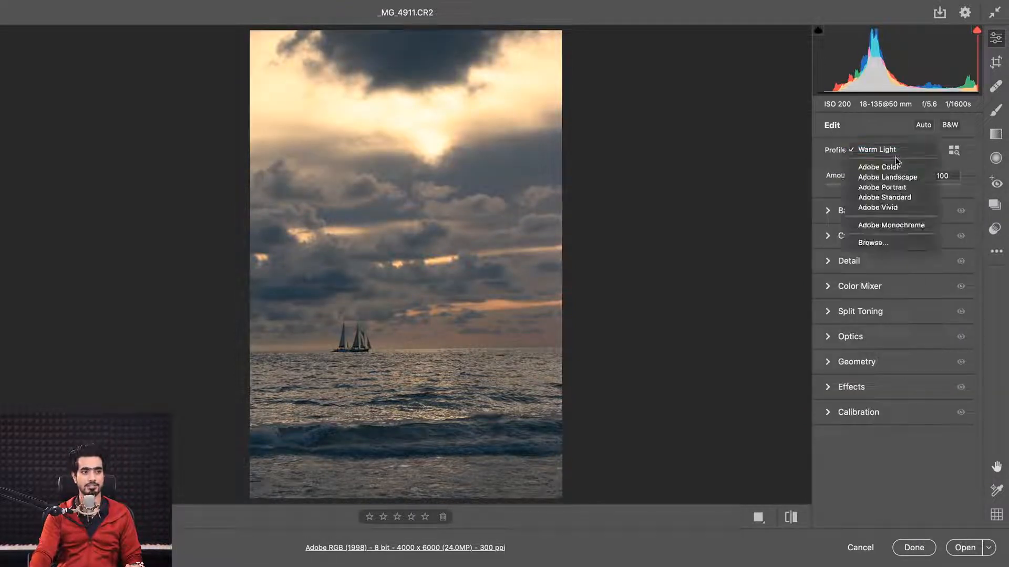
{"action": "left_click", "coordinate": [895, 168]}
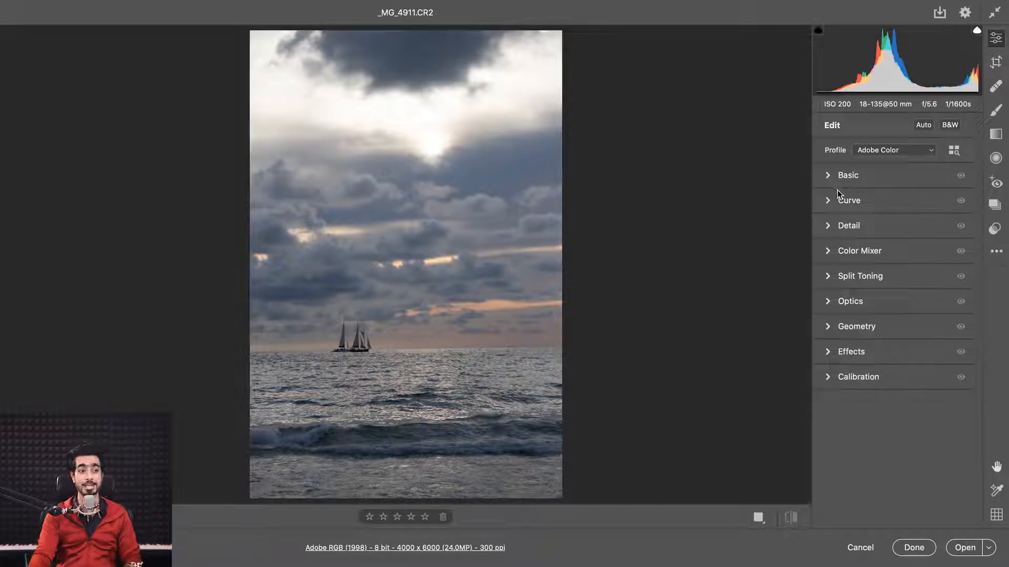
Adjust the Basic white balance to Temperature 5550 and Tint +5, and neutralize it by sampling the gray clouds above the sailboat
{"action": "left_click", "coordinate": [850, 179]}
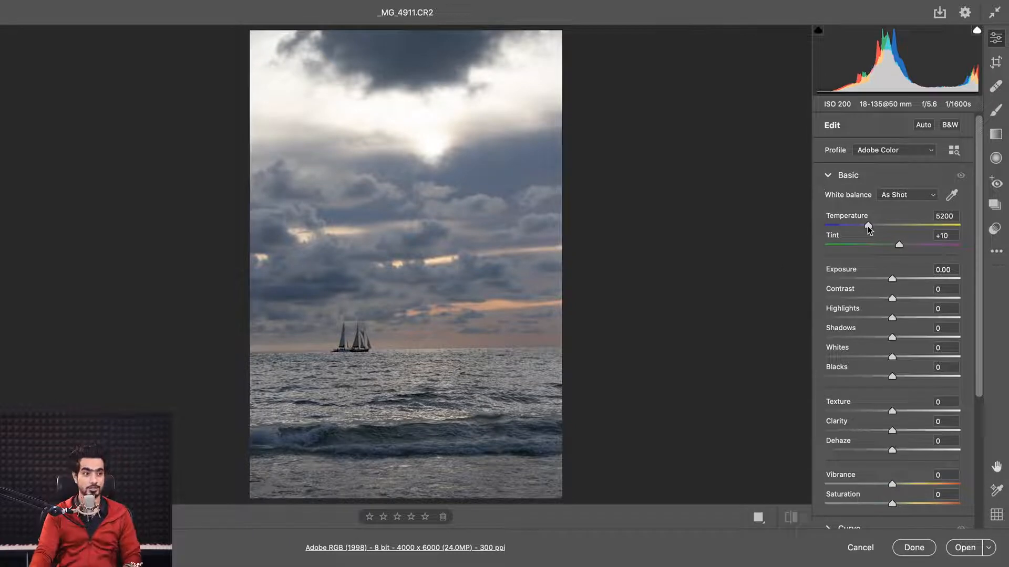
{"action": "left_click_drag", "start_coordinate": [868, 226], "coordinate": [911, 245]}
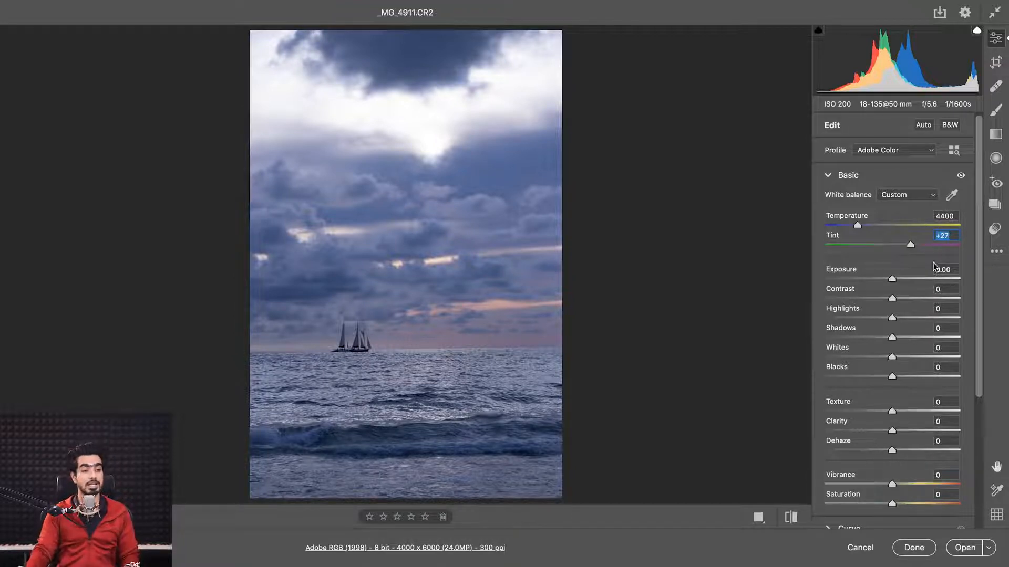
{"action": "left_click_drag", "start_coordinate": [859, 225], "coordinate": [894, 247]}
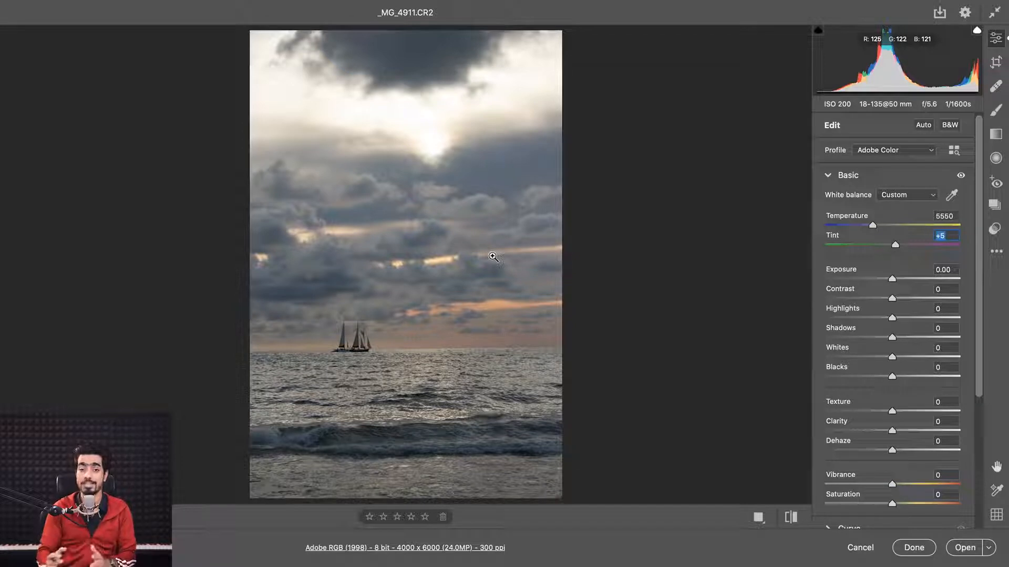
{"action": "left_click", "coordinate": [952, 196]}
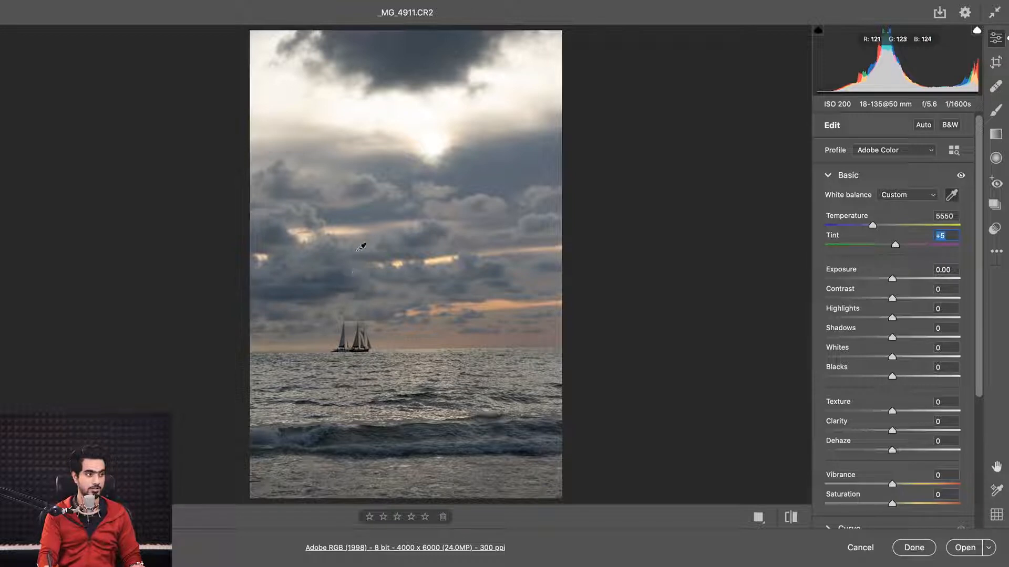
{"action": "left_click", "coordinate": [354, 269]}
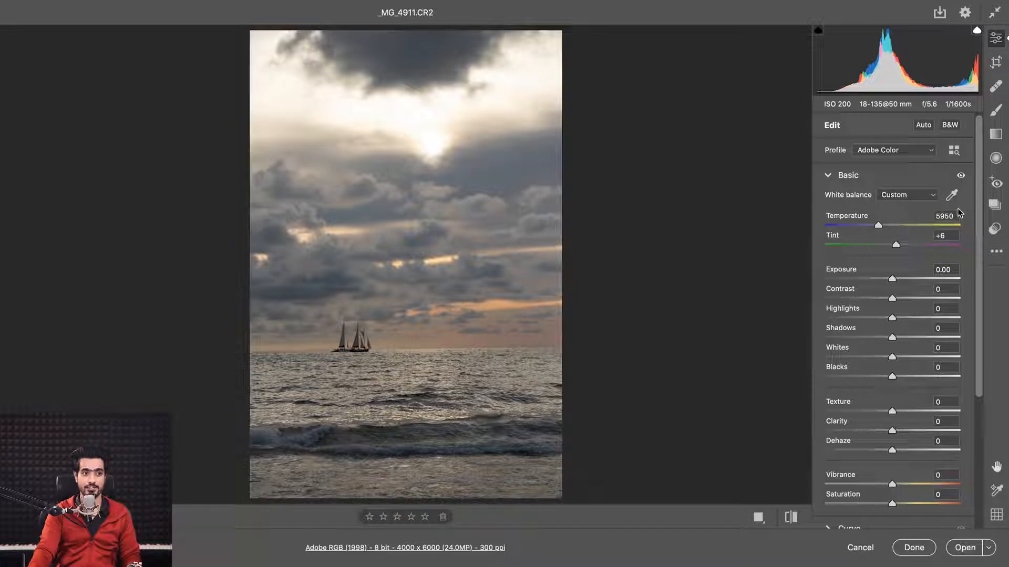
Try raising the Exposure to +1.29, and reset it to its default of 0
{"action": "scroll", "coordinate": [969, 218], "scroll_direction": "down", "scroll_amount": 3}
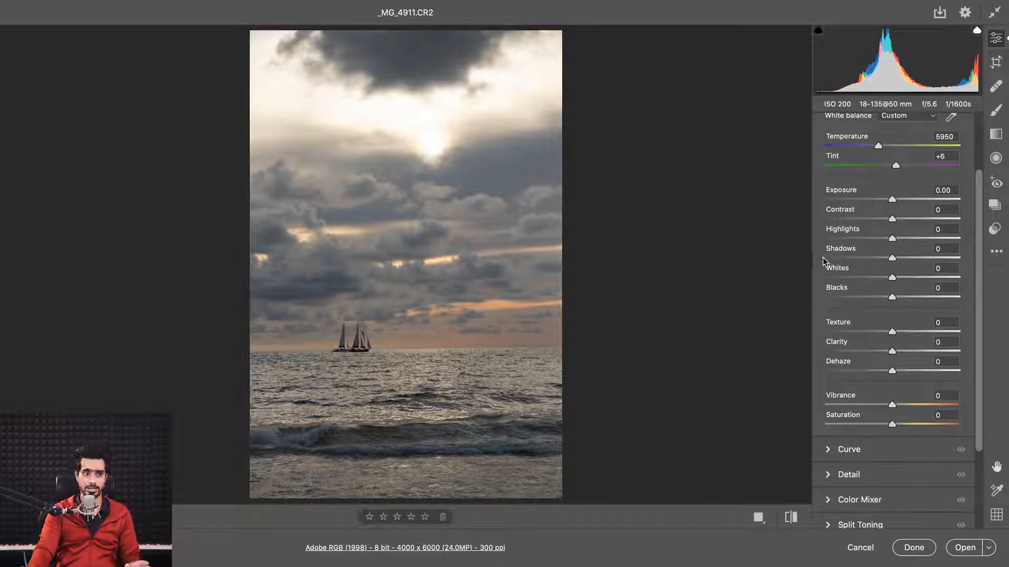
{"action": "left_click", "coordinate": [888, 193]}
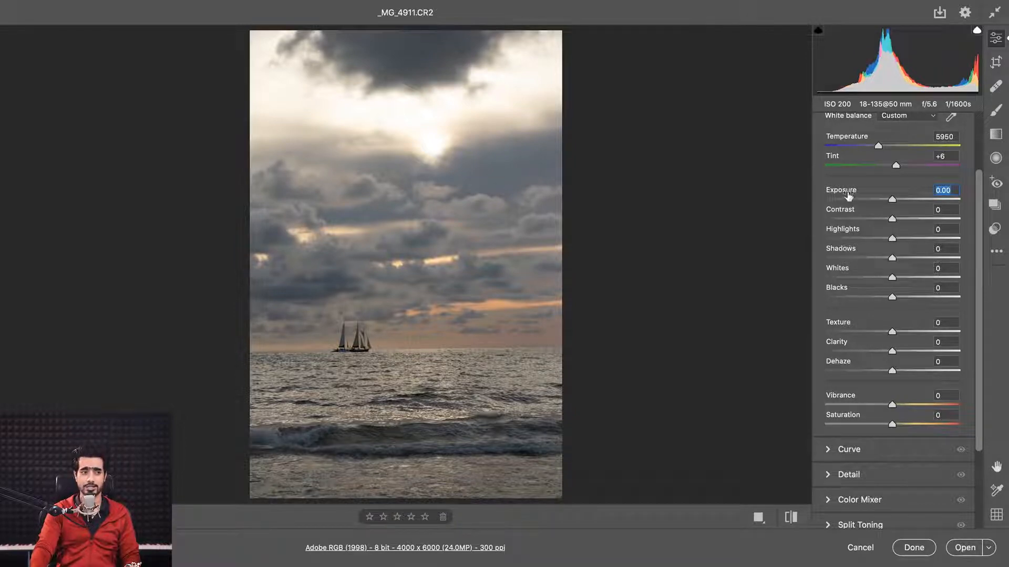
{"action": "mouse_move", "coordinate": [840, 193]}
{"action": "left_mouse_down"}
{"action": "mouse_move", "coordinate": [858, 191]}
{"action": "mouse_move", "coordinate": [829, 192]}
{"action": "mouse_move", "coordinate": [858, 197]}
{"action": "left_mouse_up"}
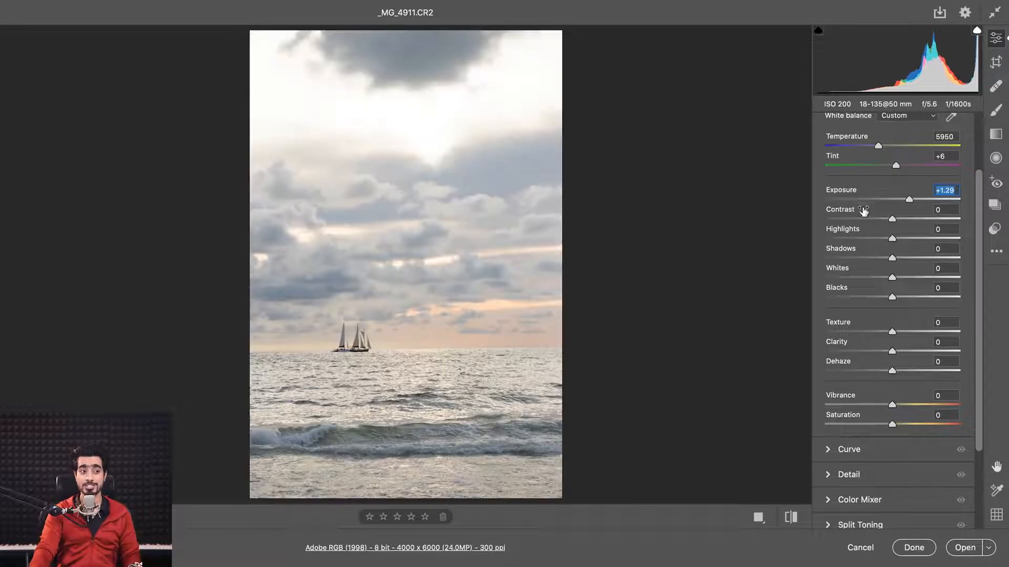
{"action": "left_click", "coordinate": [908, 202]}
{"action": "double_click", "coordinate": [907, 201]}
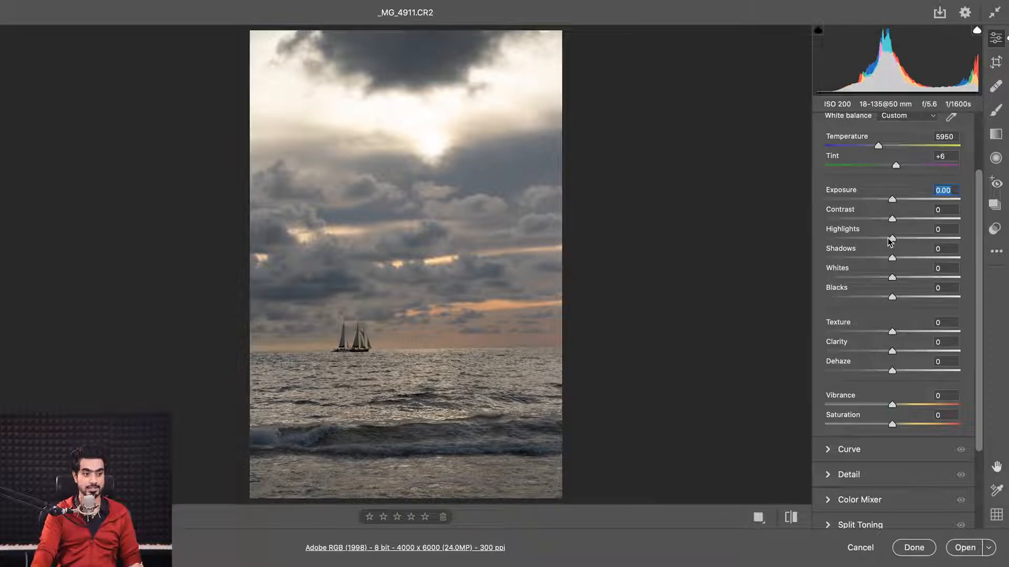
Try Highlights from -100 to +17 with the clipping preview, and settle on -56
{"action": "left_click_drag", "start_coordinate": [892, 238], "coordinate": [808, 240]}
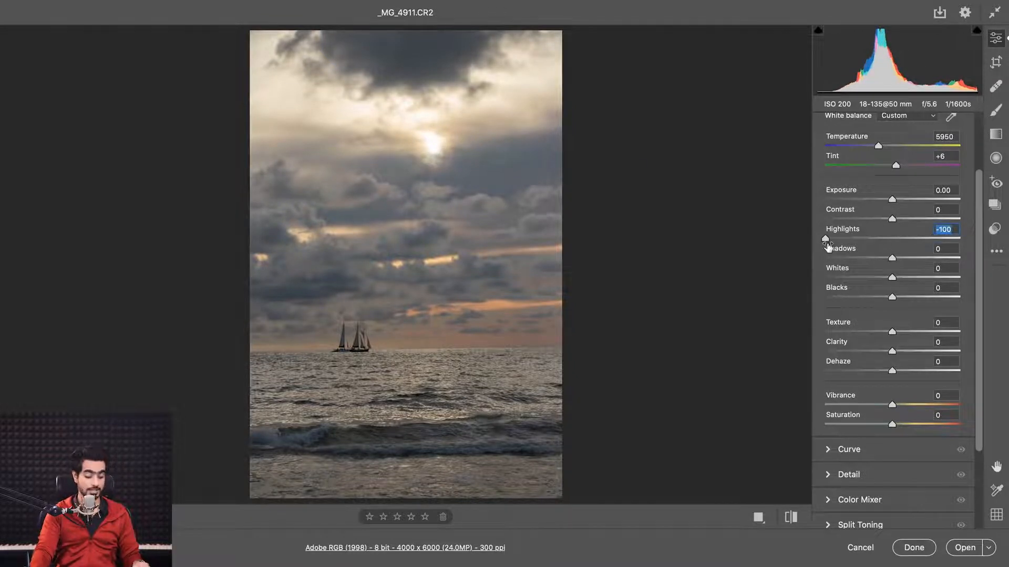
{"action": "left_click_drag", "start_coordinate": [825, 240], "coordinate": [872, 245]}
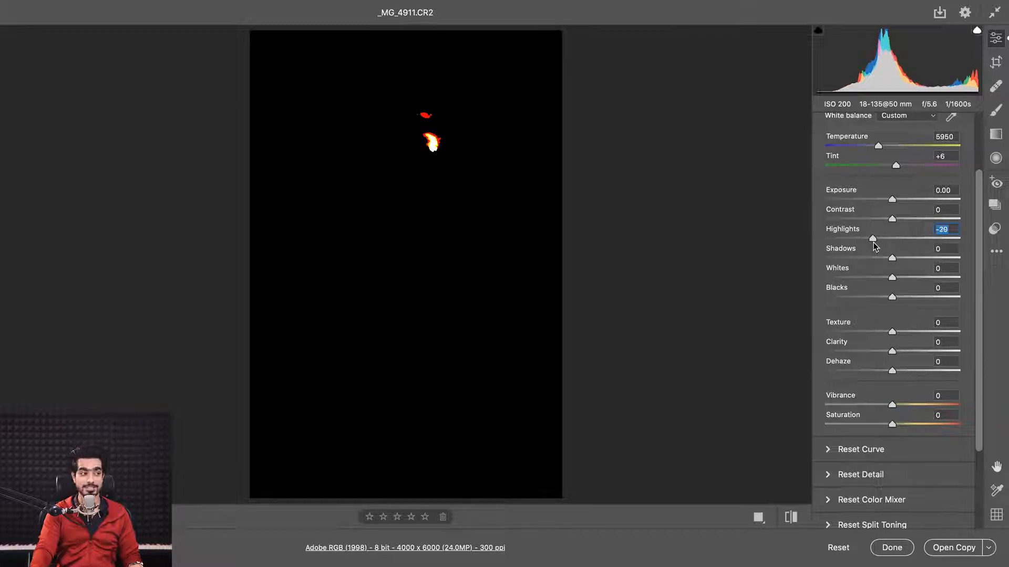
{"action": "left_click_drag", "start_coordinate": [872, 241], "coordinate": [905, 250]}
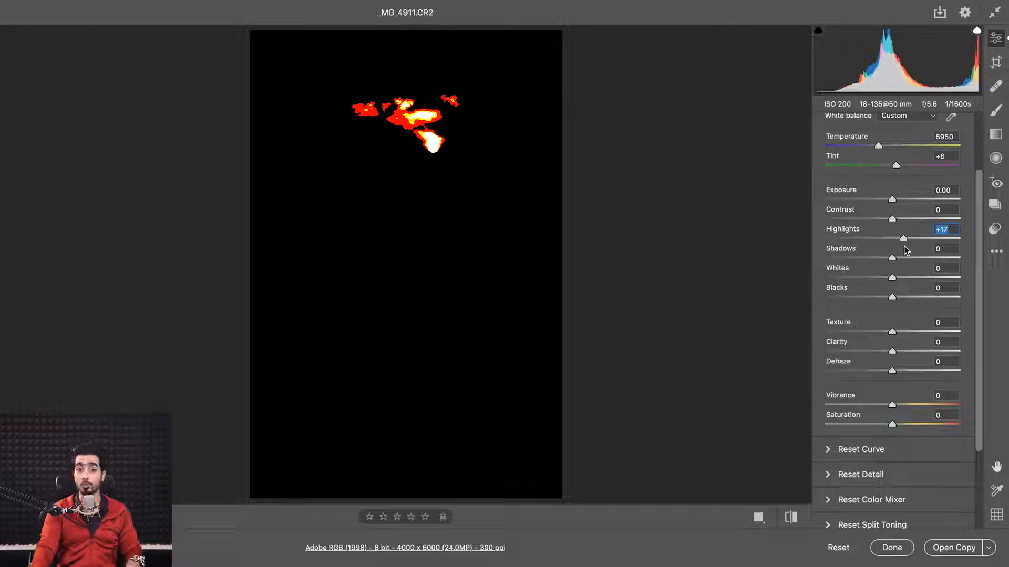
{"action": "left_click_drag", "start_coordinate": [905, 251], "coordinate": [853, 244]}
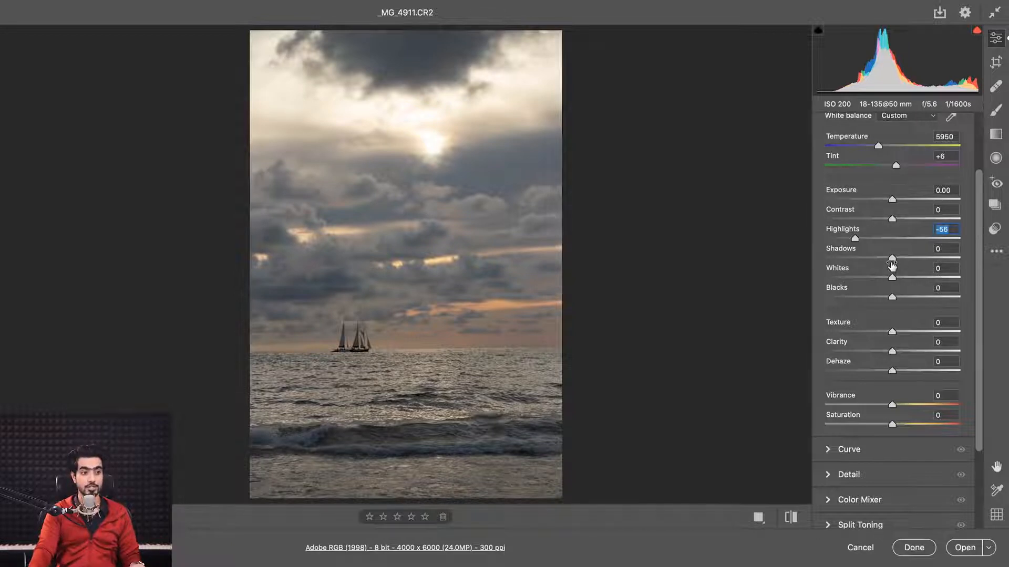
Lower the Shadows to -100 to test their effect, and set them to -15
{"action": "left_click_drag", "start_coordinate": [891, 264], "coordinate": [824, 255]}
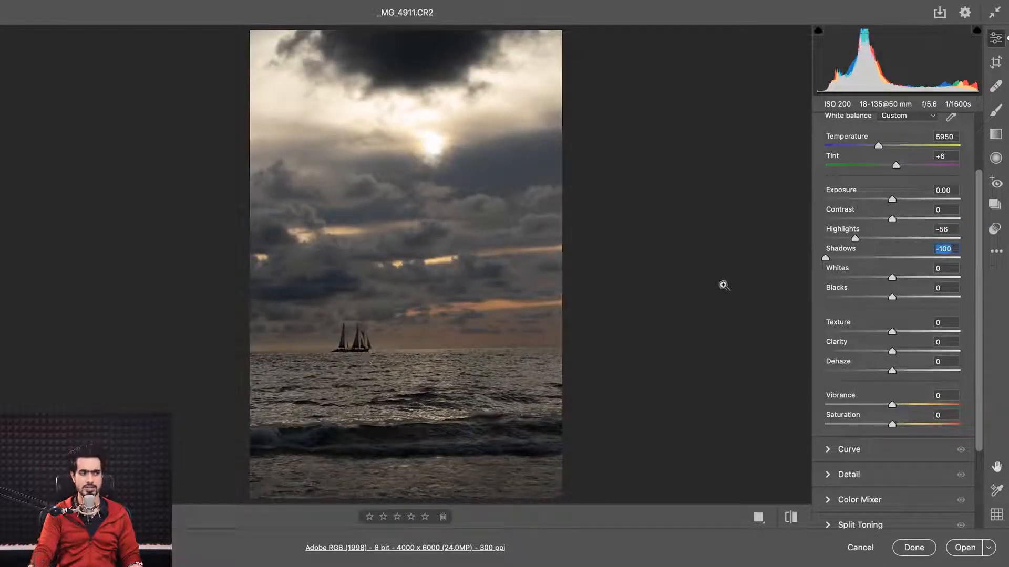
{"action": "left_click_drag", "start_coordinate": [825, 258], "coordinate": [877, 271]}
{"action": "mouse_move", "coordinate": [869, 271]}
{"action": "left_mouse_down"}
{"action": "mouse_move", "coordinate": [883, 275]}
{"action": "mouse_move", "coordinate": [882, 262]}
{"action": "left_mouse_up"}
{"action": "scroll", "coordinate": [892, 283], "scroll_direction": "up", "scroll_amount": 1}
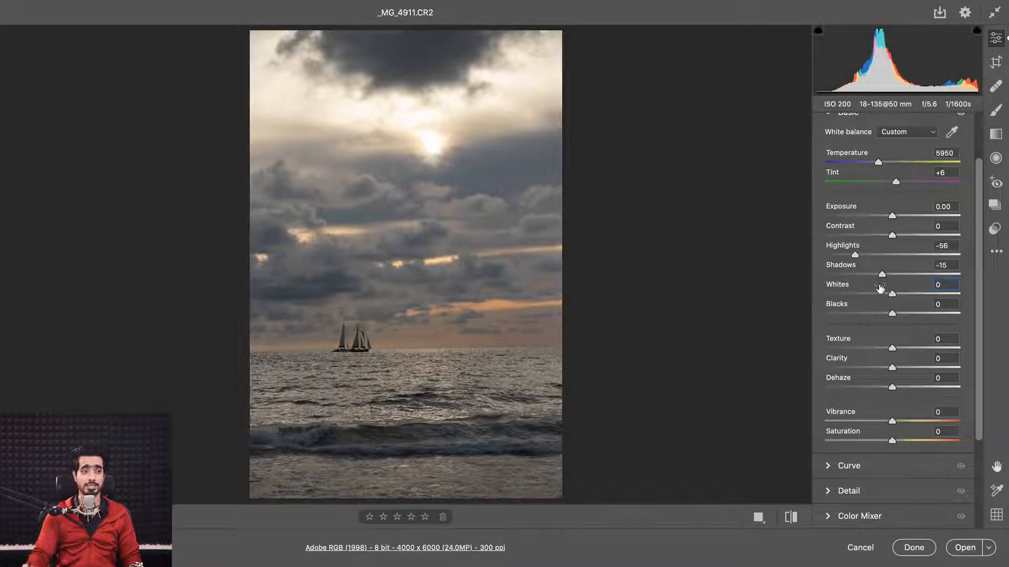
Try stronger Whites and Blacks, including +42 and -38, and bring them to Whites +2 and Blacks -5
{"action": "left_click_drag", "start_coordinate": [895, 295], "coordinate": [904, 297]}
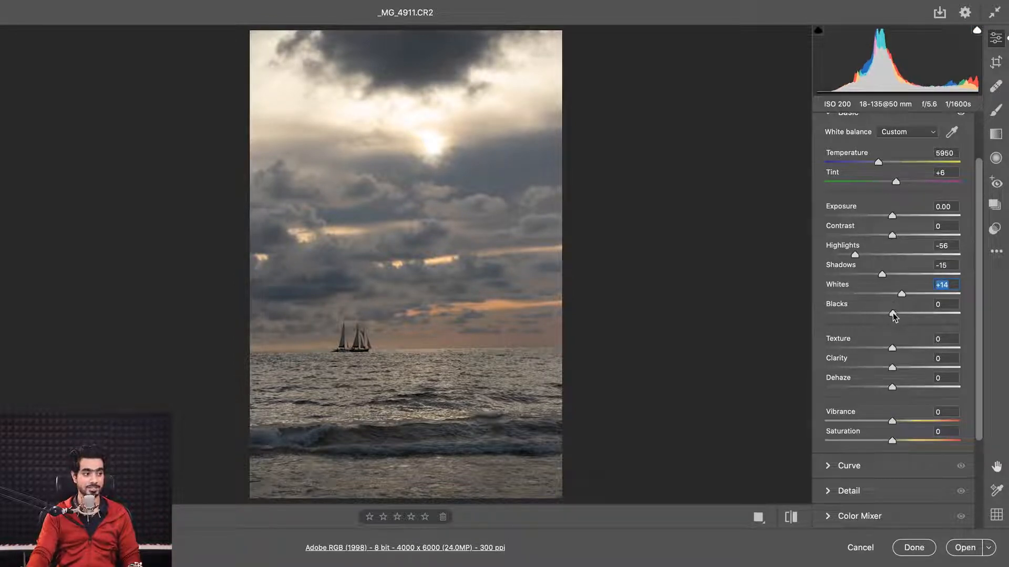
{"action": "left_click_drag", "start_coordinate": [893, 314], "coordinate": [929, 315]}
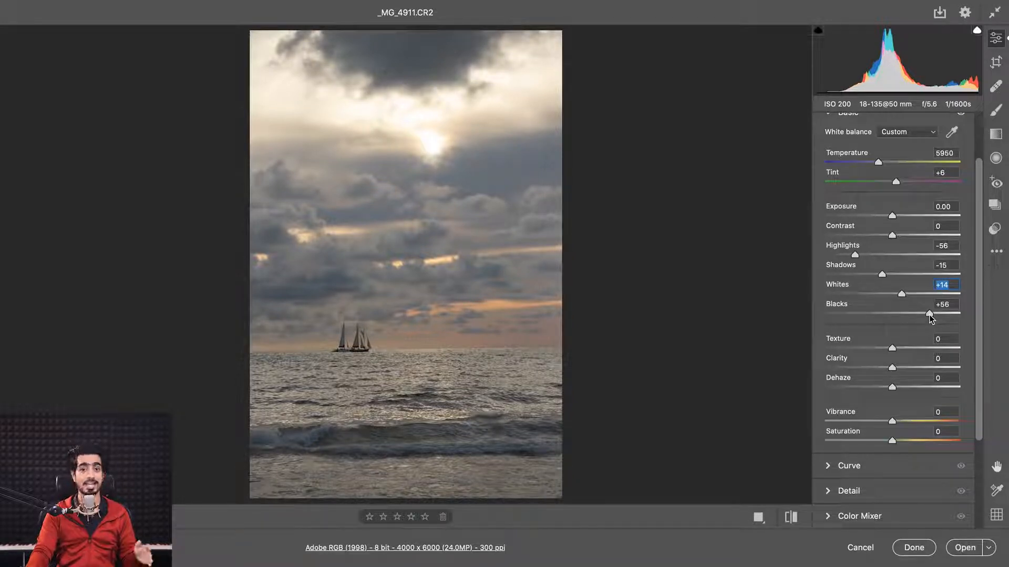
{"action": "mouse_move", "coordinate": [929, 314]}
{"action": "left_mouse_down"}
{"action": "mouse_move", "coordinate": [863, 315]}
{"action": "mouse_move", "coordinate": [894, 295]}
{"action": "mouse_move", "coordinate": [919, 299]}
{"action": "left_mouse_up"}
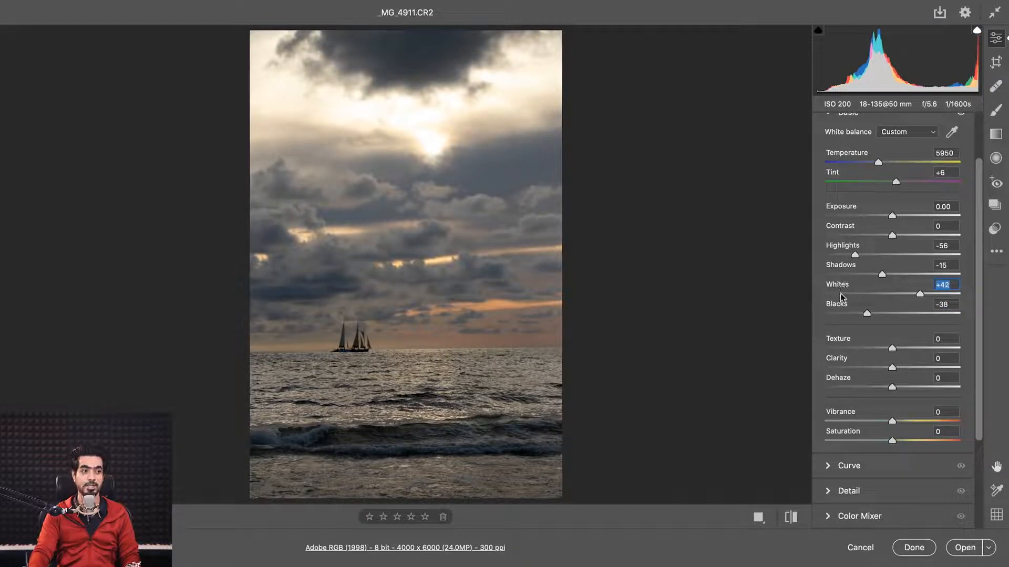
{"action": "left_click", "coordinate": [837, 306]}
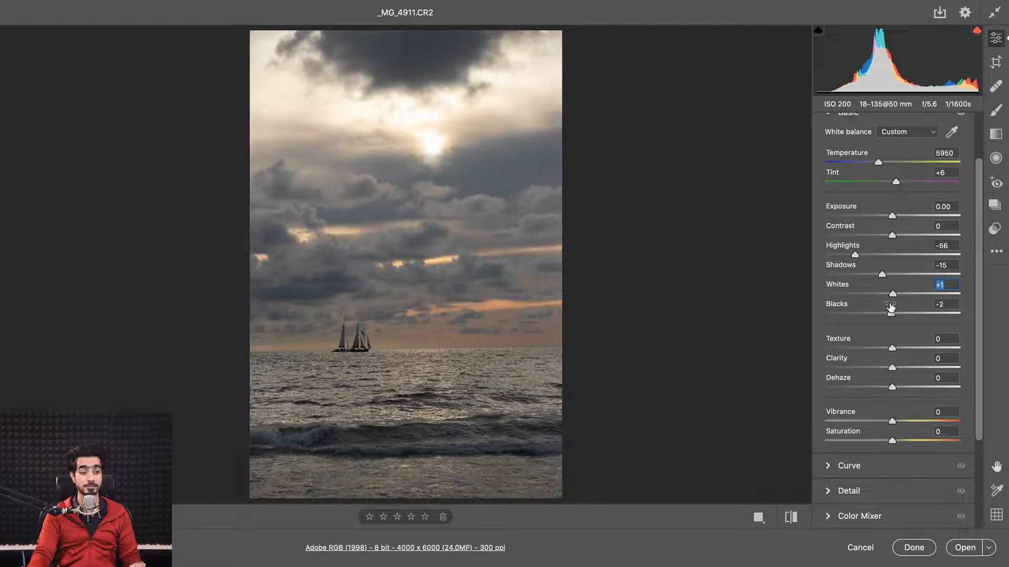
{"action": "mouse_move", "coordinate": [896, 297]}
{"action": "left_mouse_down"}
{"action": "mouse_move", "coordinate": [910, 298]}
{"action": "mouse_move", "coordinate": [896, 299]}
{"action": "mouse_move", "coordinate": [894, 315]}
{"action": "mouse_move", "coordinate": [862, 312]}
{"action": "mouse_move", "coordinate": [889, 313]}
{"action": "left_mouse_up"}
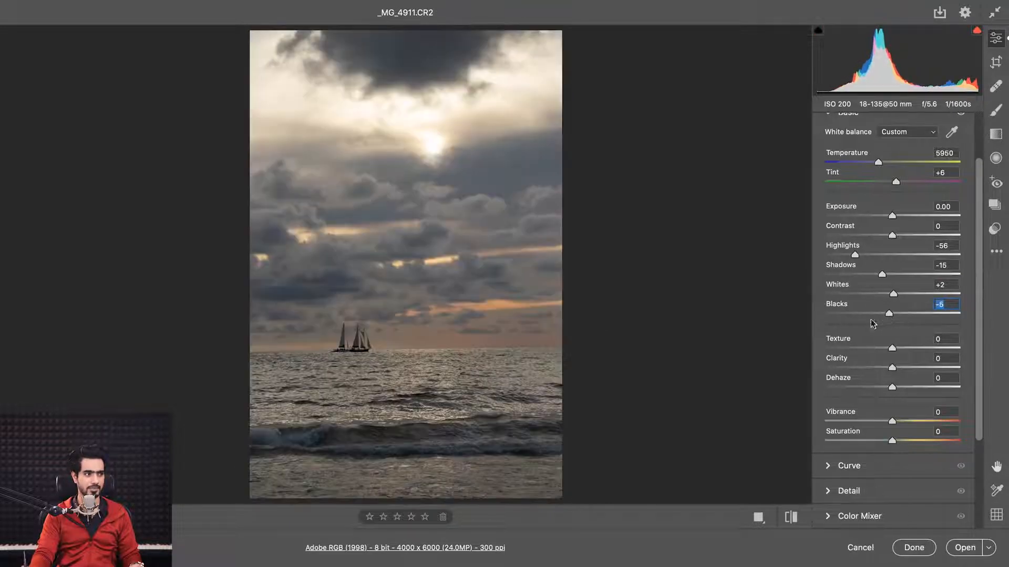
Fine-tune the tones to Highlights -42, Whites -5 and Blacks +2
{"action": "left_click_drag", "start_coordinate": [858, 256], "coordinate": [871, 257]}
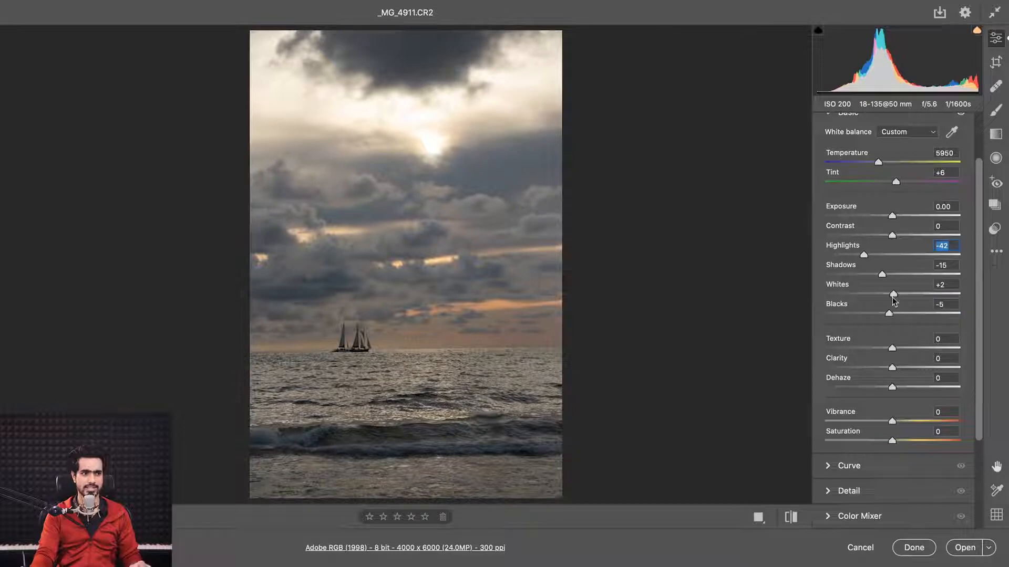
{"action": "left_click_drag", "start_coordinate": [895, 296], "coordinate": [890, 296]}
{"action": "left_click_drag", "start_coordinate": [889, 314], "coordinate": [893, 294]}
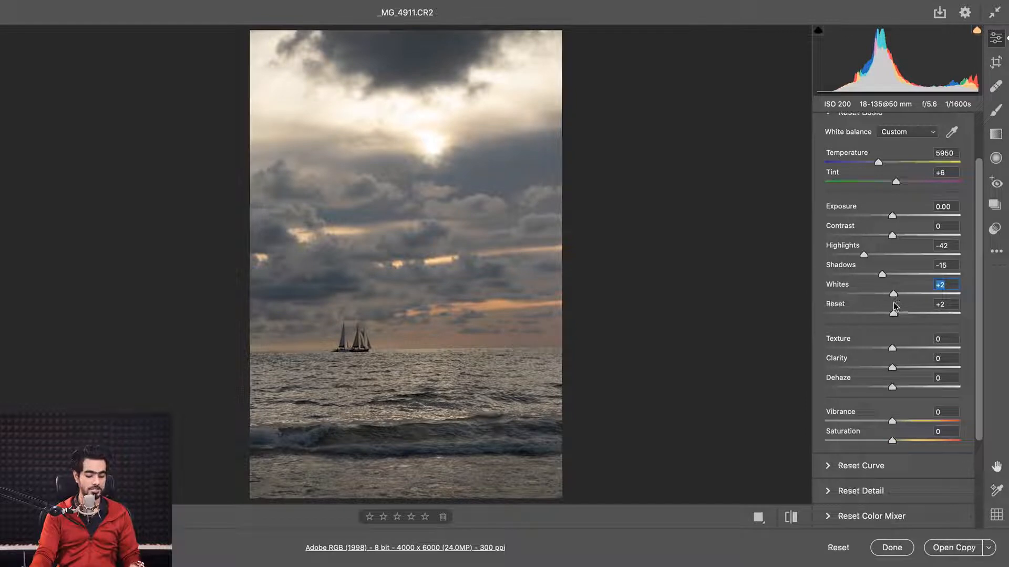
{"action": "key", "text": "alt"}
{"action": "mouse_move", "coordinate": [894, 294]}
{"action": "left_mouse_down"}
{"action": "mouse_move", "coordinate": [914, 298]}
{"action": "mouse_move", "coordinate": [888, 305]}
{"action": "left_mouse_up"}
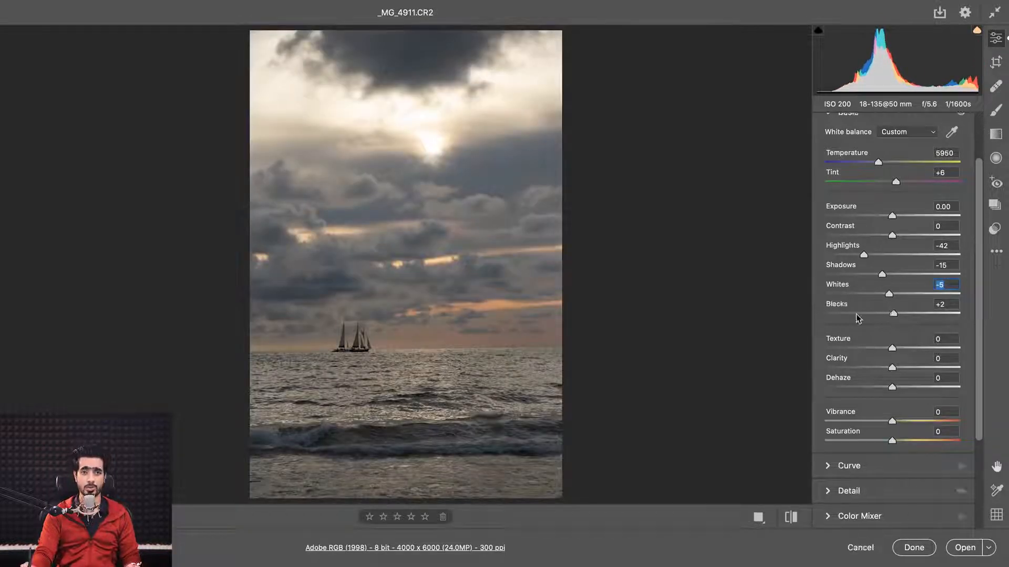
Apply the automatic value to Whites, giving -30, and set Blacks to -8
{"action": "key", "text": "shift"}
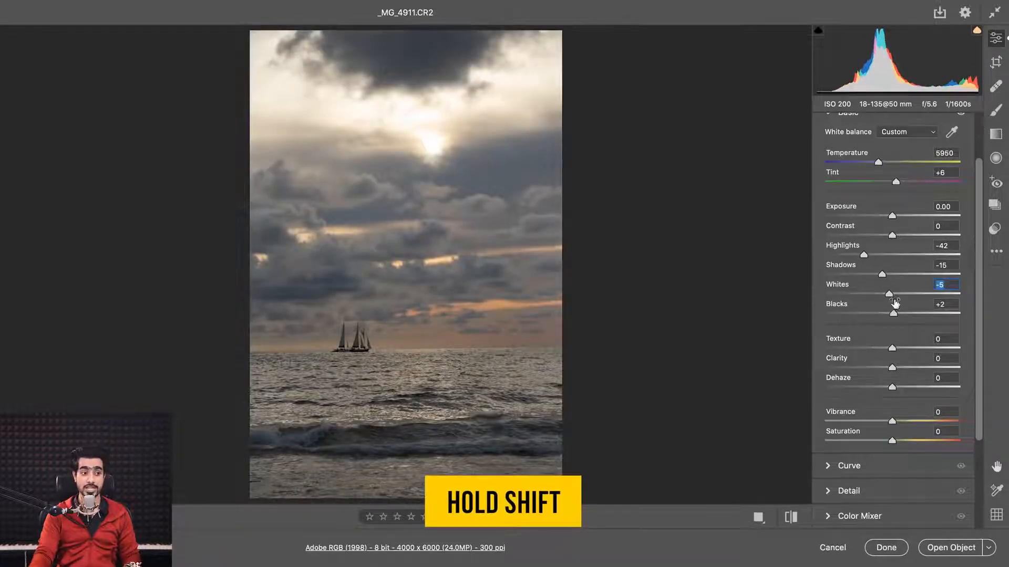
{"action": "double_click", "coordinate": [888, 303], "text": "shift"}
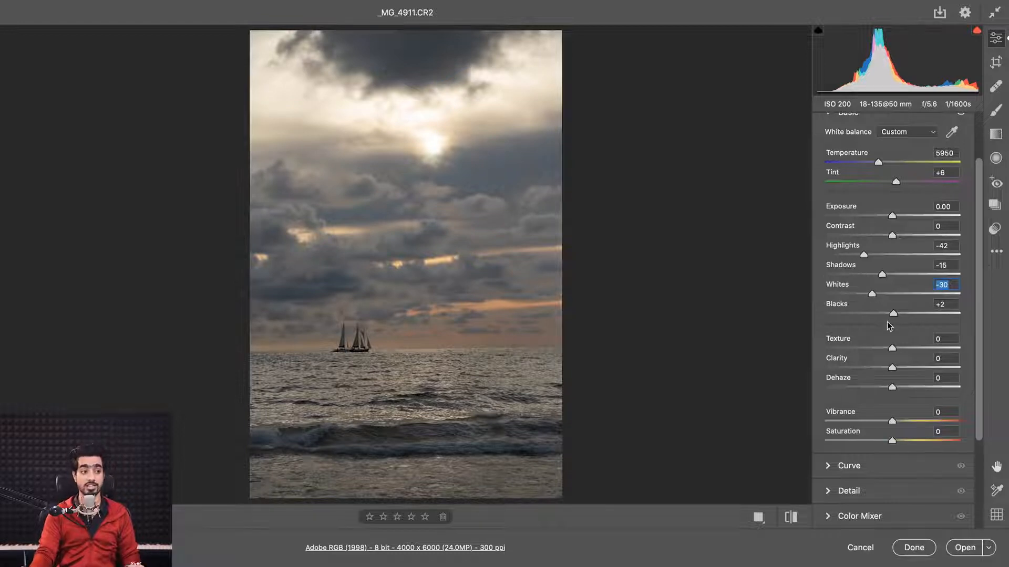
{"action": "key", "text": "shift"}
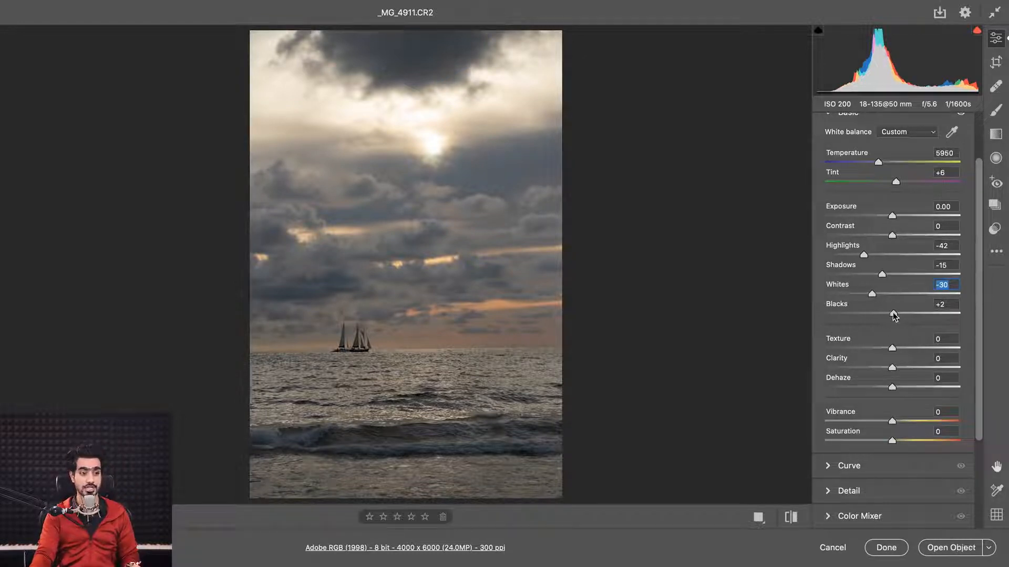
{"action": "left_click_drag", "start_coordinate": [893, 315], "coordinate": [883, 343]}
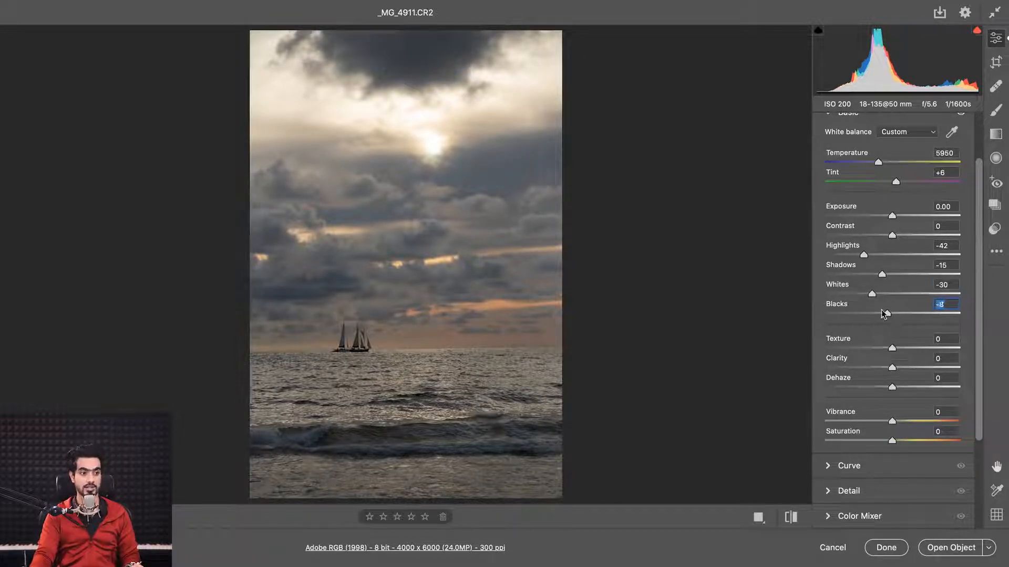
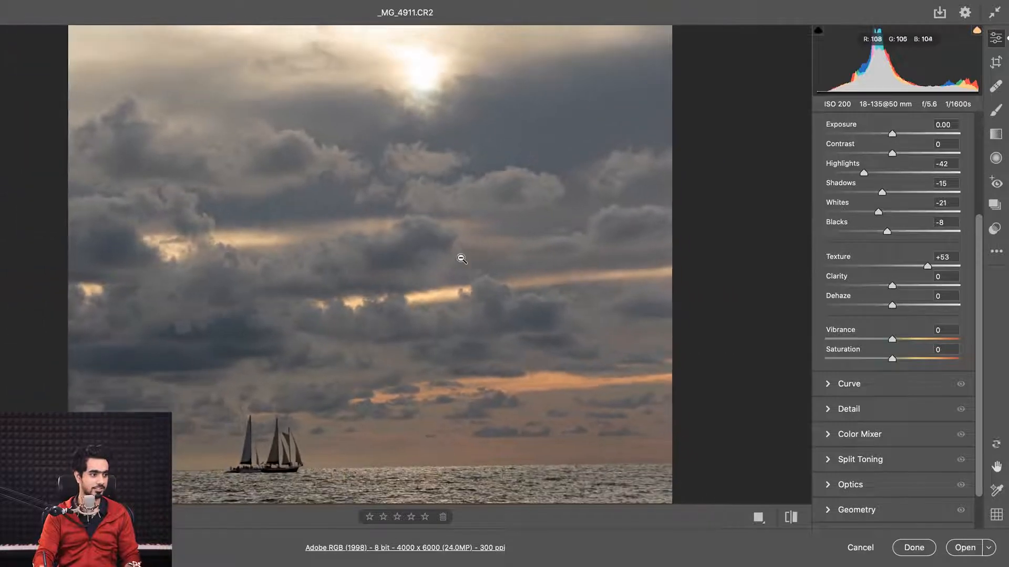
Lower Texture to +19 and raise Clarity to +17 while viewing the clouds and the ship up close
{"action": "left_click_drag", "start_coordinate": [403, 277], "coordinate": [454, 273]}
{"action": "left_click_drag", "start_coordinate": [927, 266], "coordinate": [904, 268]}
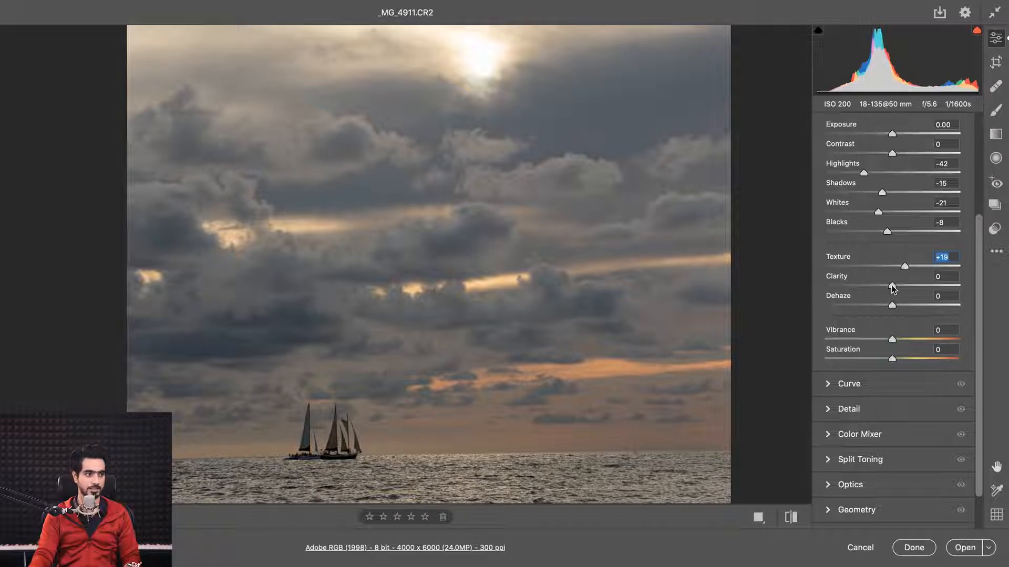
{"action": "left_click", "coordinate": [892, 286]}
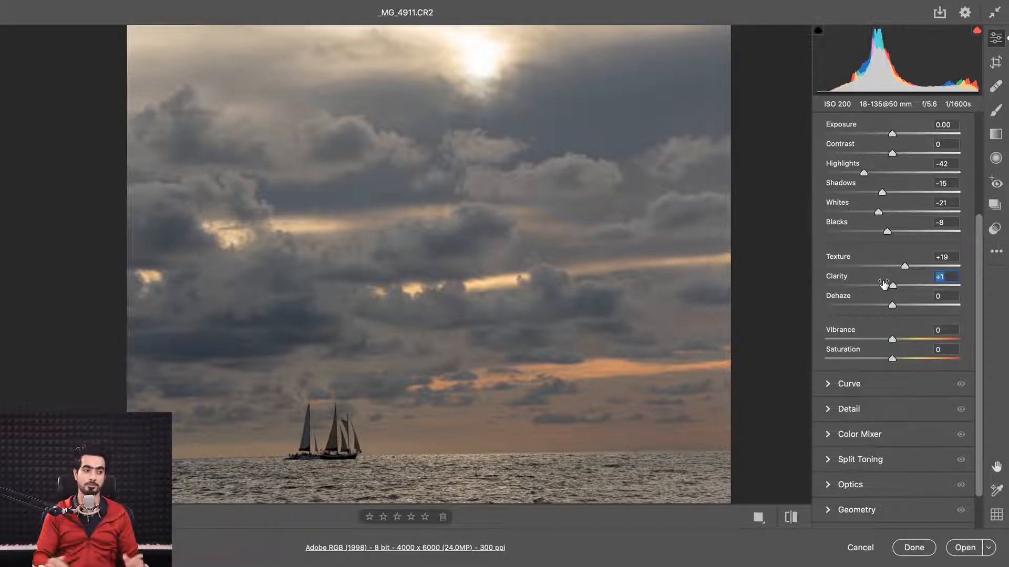
{"action": "left_click_drag", "start_coordinate": [893, 287], "coordinate": [908, 292]}
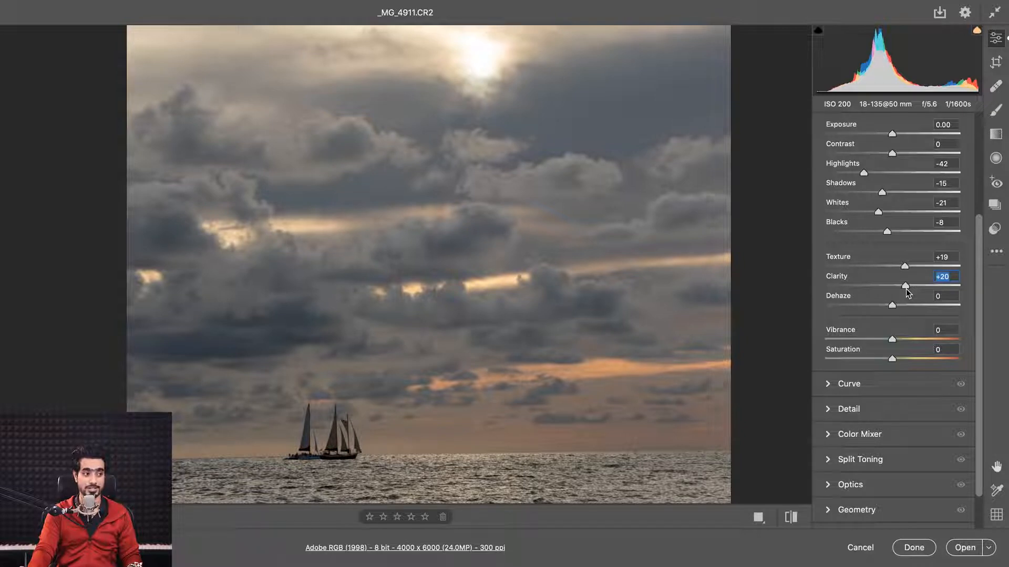
{"action": "left_click_drag", "start_coordinate": [905, 289], "coordinate": [904, 290]}
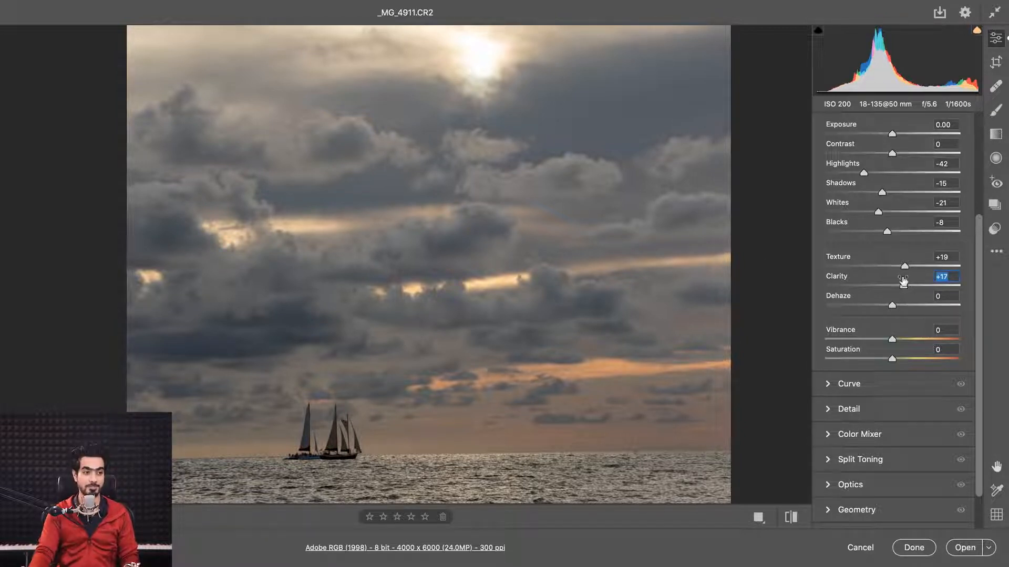
Test Clarity at the extreme +100, bring it back down, and settle on +22
{"action": "left_click_drag", "start_coordinate": [903, 286], "coordinate": [973, 291]}
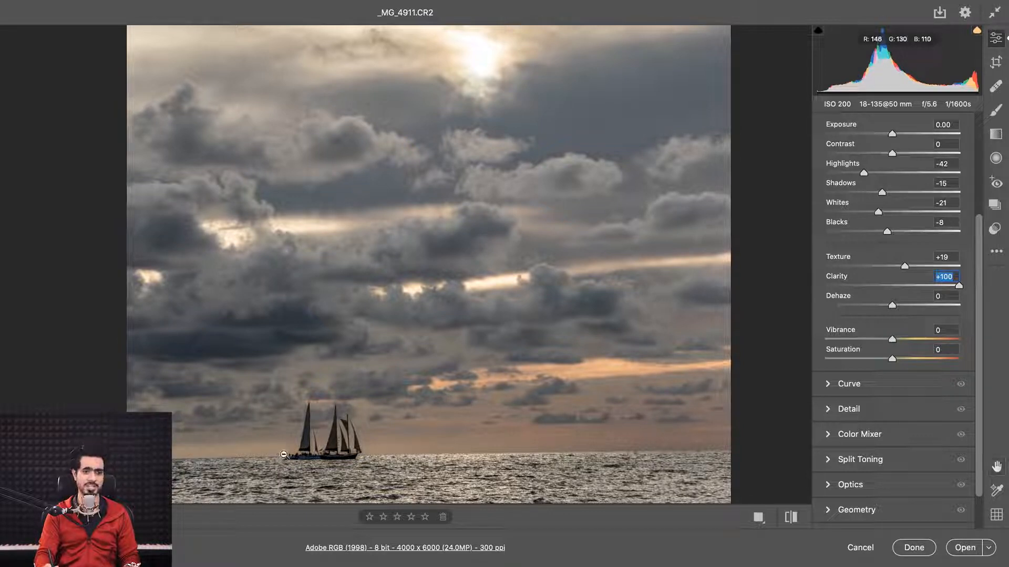
{"action": "left_click", "coordinate": [891, 285]}
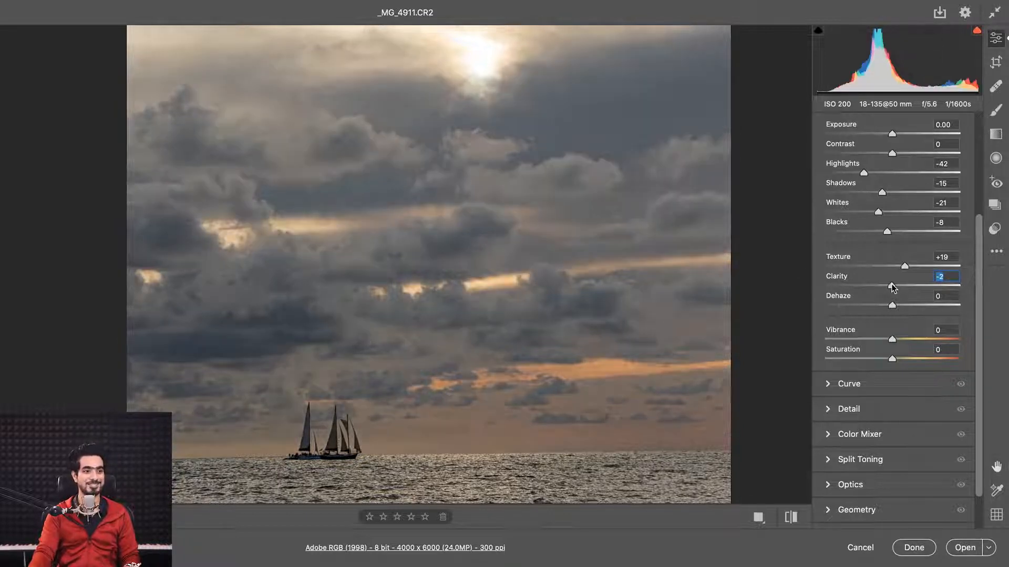
{"action": "left_click_drag", "start_coordinate": [892, 287], "coordinate": [906, 287]}
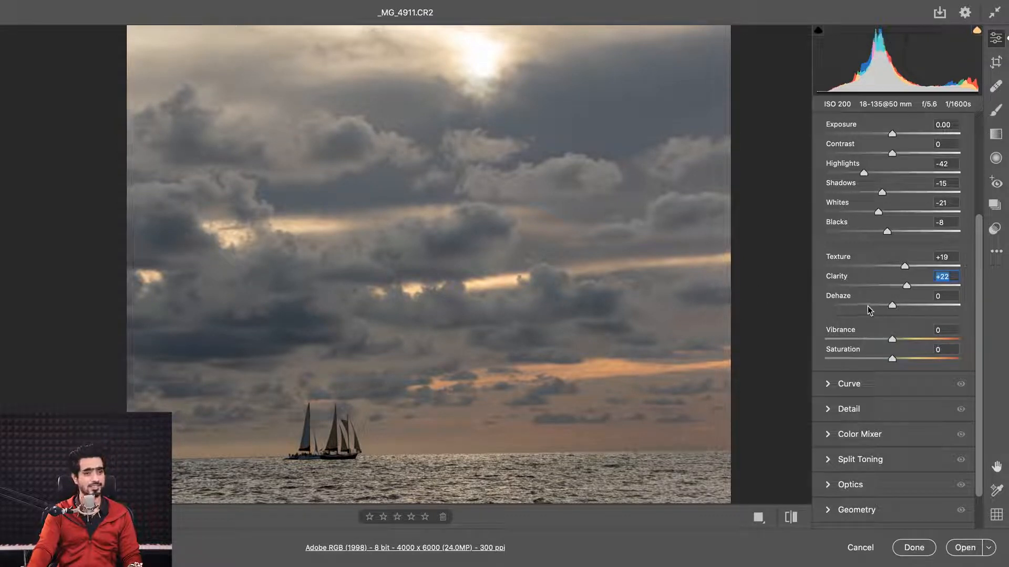
Set Dehaze to +30 with the whole photo in view, and warm the white balance to Temperature 7050 and Tint +17
{"action": "left_click", "coordinate": [798, 277], "text": "alt"}
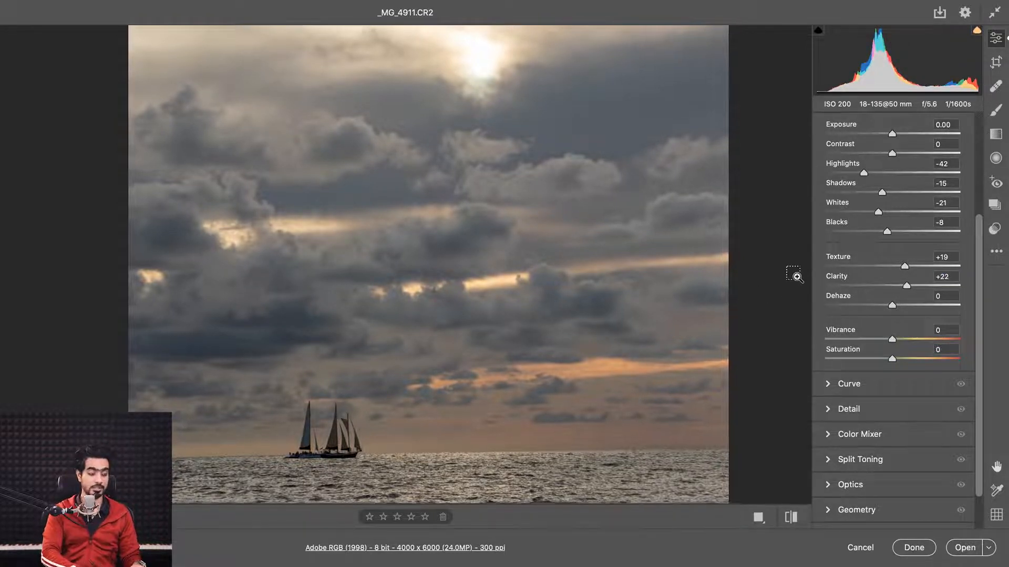
{"action": "left_click_drag", "start_coordinate": [893, 306], "coordinate": [912, 310]}
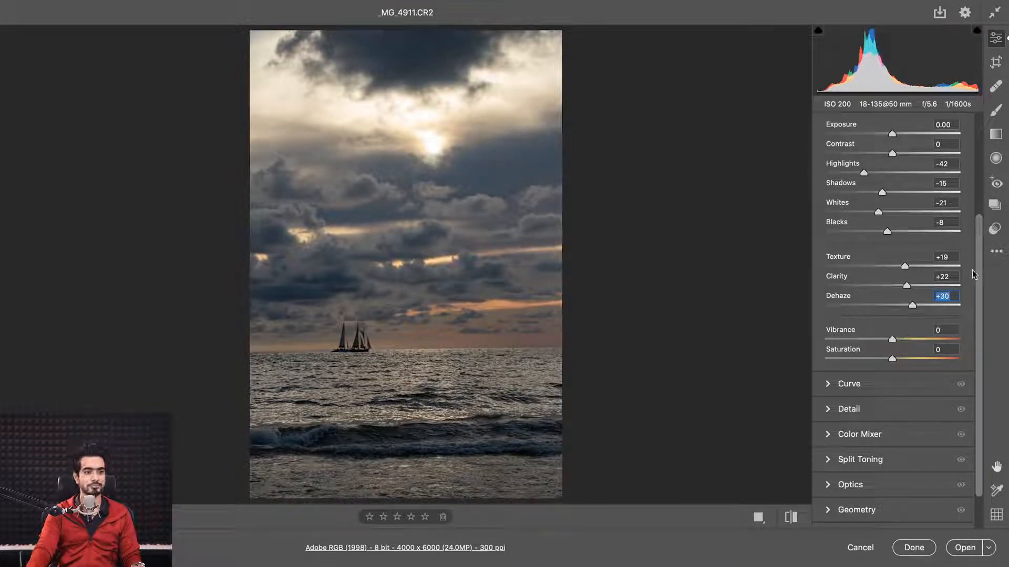
{"action": "scroll", "coordinate": [972, 274], "scroll_direction": "up", "scroll_amount": 5}
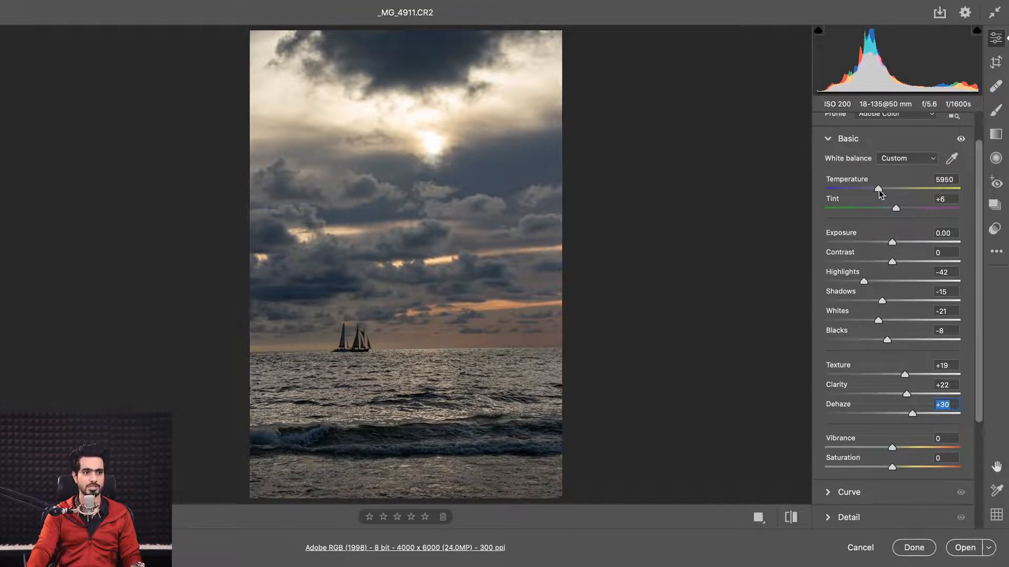
{"action": "left_click_drag", "start_coordinate": [878, 190], "coordinate": [905, 209]}
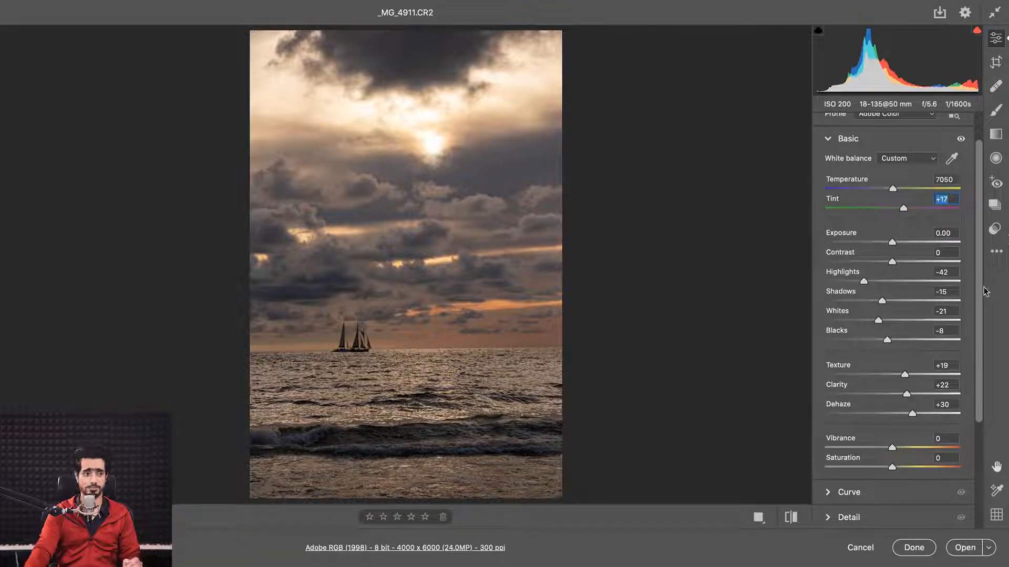
Experiment with the parametric curve from Highlights -80 and Darks +29 to Highlights +60, Lights +65, Darks -61 and Shadows +60
{"action": "left_click_drag", "start_coordinate": [978, 289], "coordinate": [969, 401]}
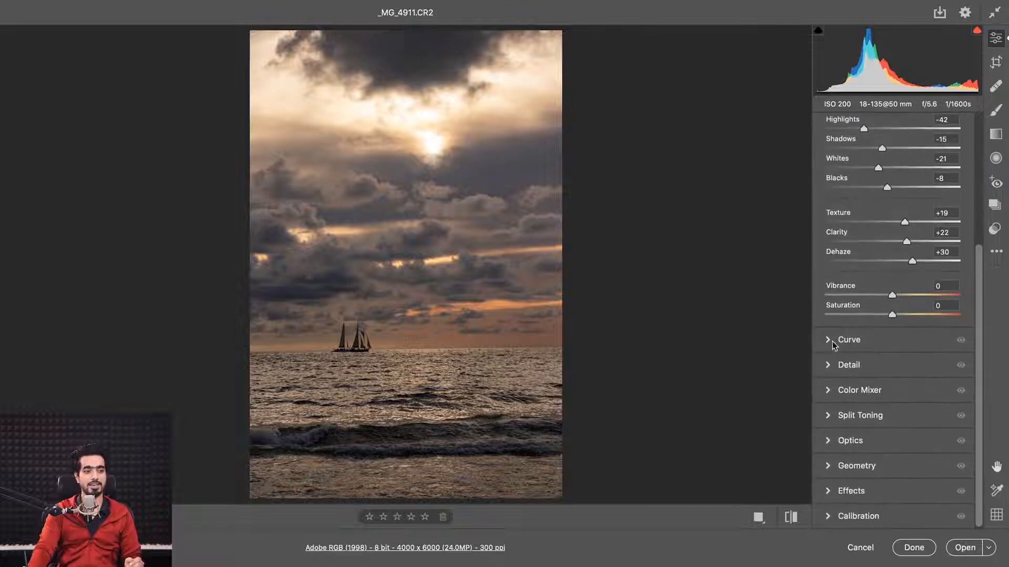
{"action": "left_click", "coordinate": [829, 340]}
{"action": "left_click_drag", "start_coordinate": [980, 288], "coordinate": [977, 298]}
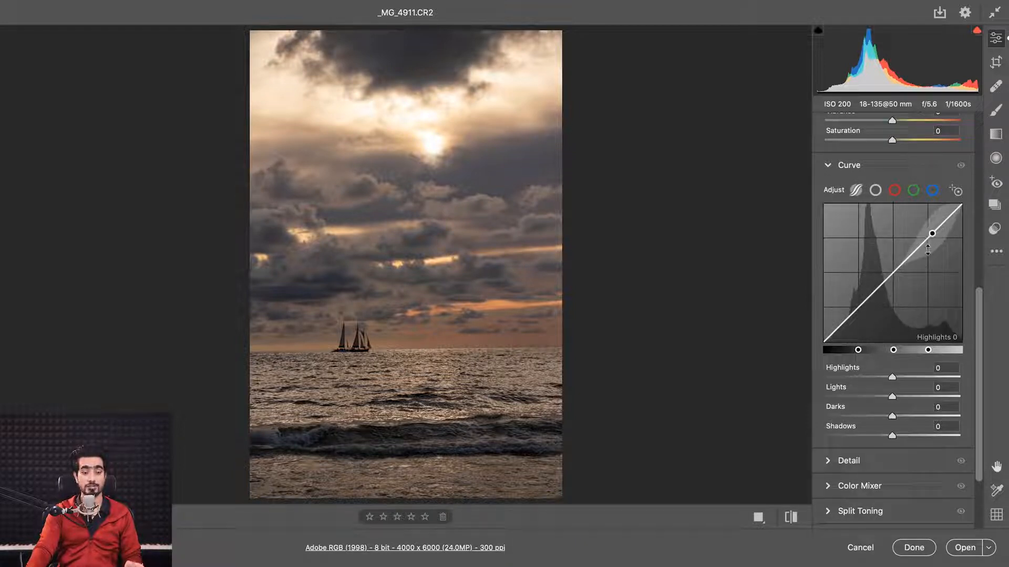
{"action": "left_click_drag", "start_coordinate": [931, 234], "coordinate": [934, 245]}
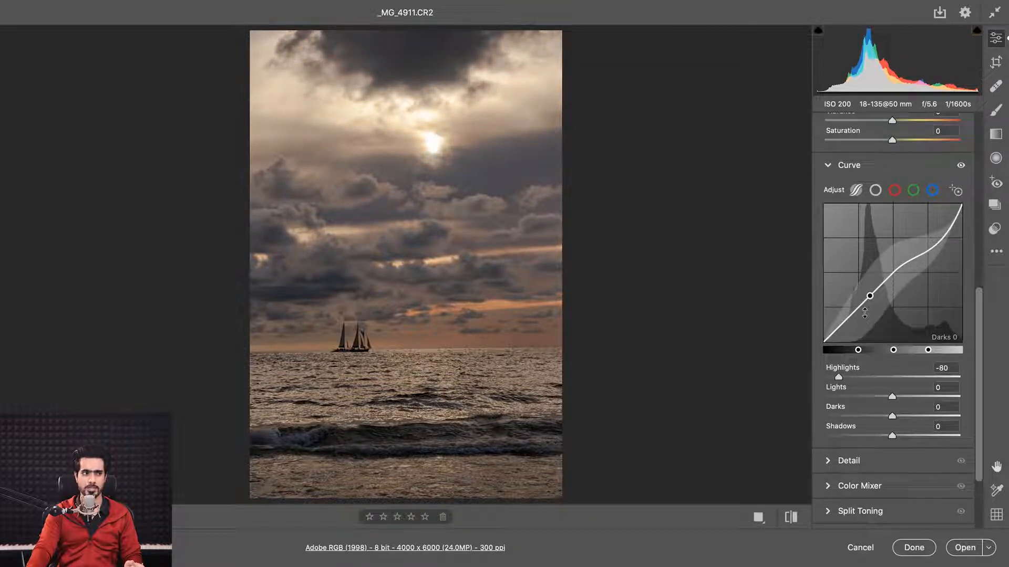
{"action": "left_click_drag", "start_coordinate": [862, 315], "coordinate": [865, 293]}
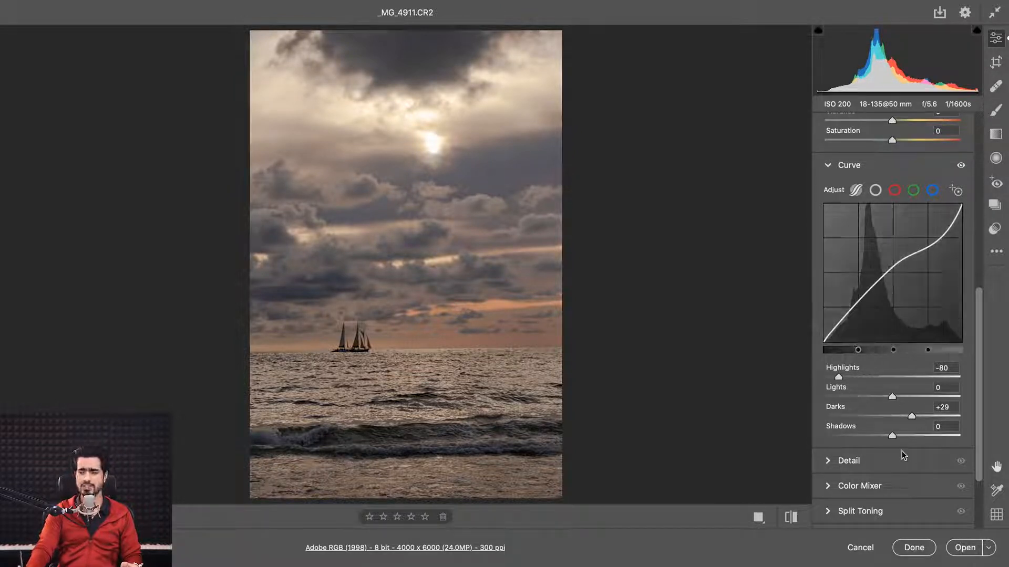
{"action": "left_click_drag", "start_coordinate": [893, 437], "coordinate": [926, 396]}
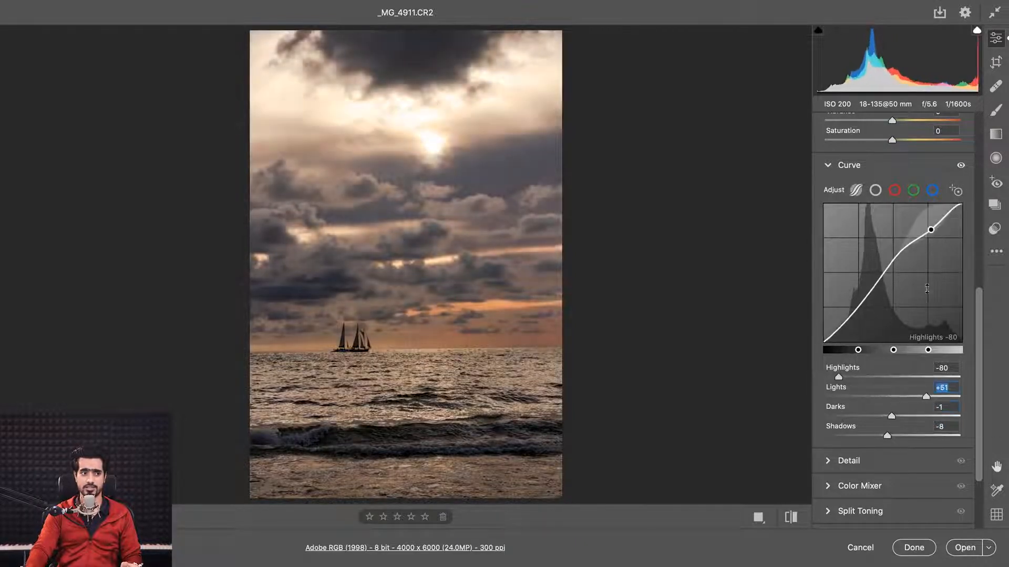
{"action": "mouse_move", "coordinate": [858, 350]}
{"action": "left_mouse_down"}
{"action": "mouse_move", "coordinate": [868, 350]}
{"action": "mouse_move", "coordinate": [841, 350]}
{"action": "mouse_move", "coordinate": [865, 350]}
{"action": "mouse_move", "coordinate": [855, 350]}
{"action": "left_mouse_up"}
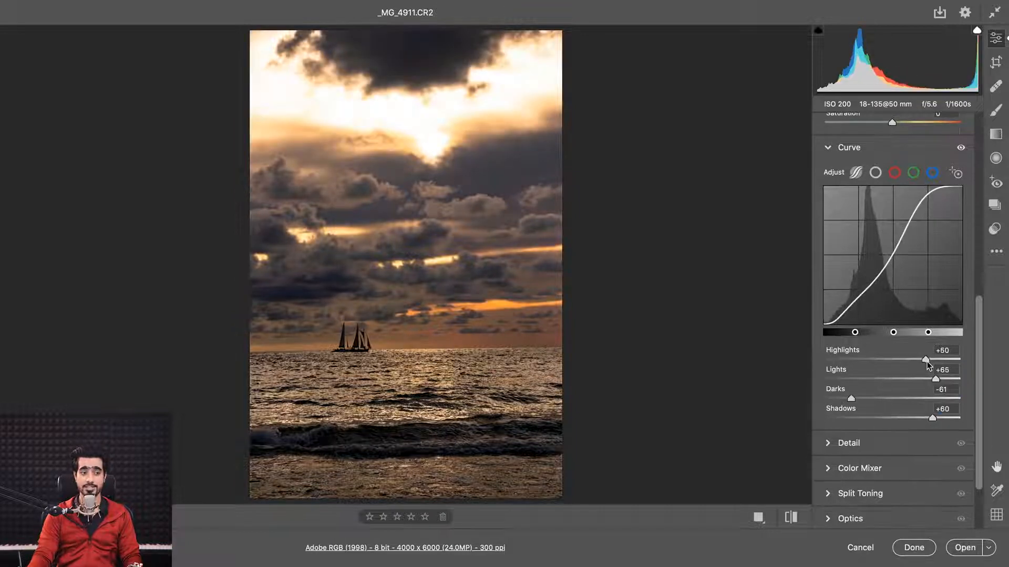
Reset the parametric curve's Highlights and Lights to 0, and set Darks to -27 and Shadows to +46
{"action": "double_click", "coordinate": [926, 361]}
{"action": "double_click", "coordinate": [937, 379]}
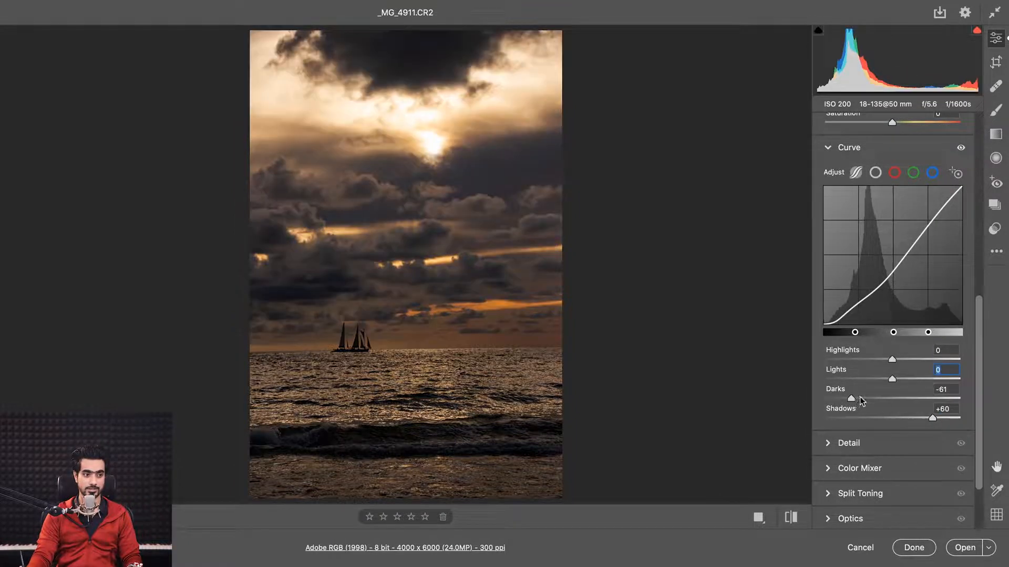
{"action": "left_click_drag", "start_coordinate": [851, 399], "coordinate": [874, 400]}
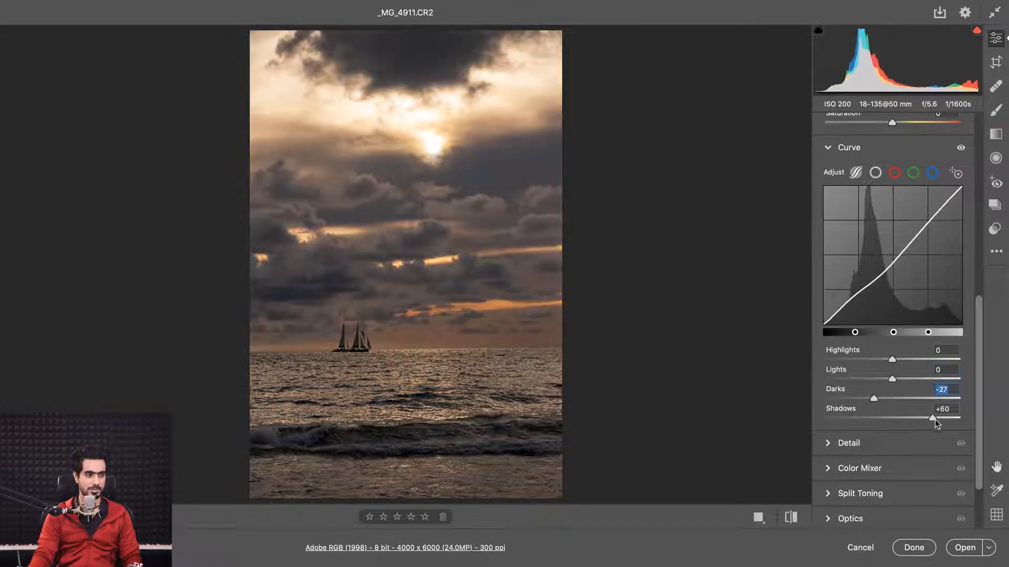
{"action": "left_click_drag", "start_coordinate": [934, 419], "coordinate": [923, 424]}
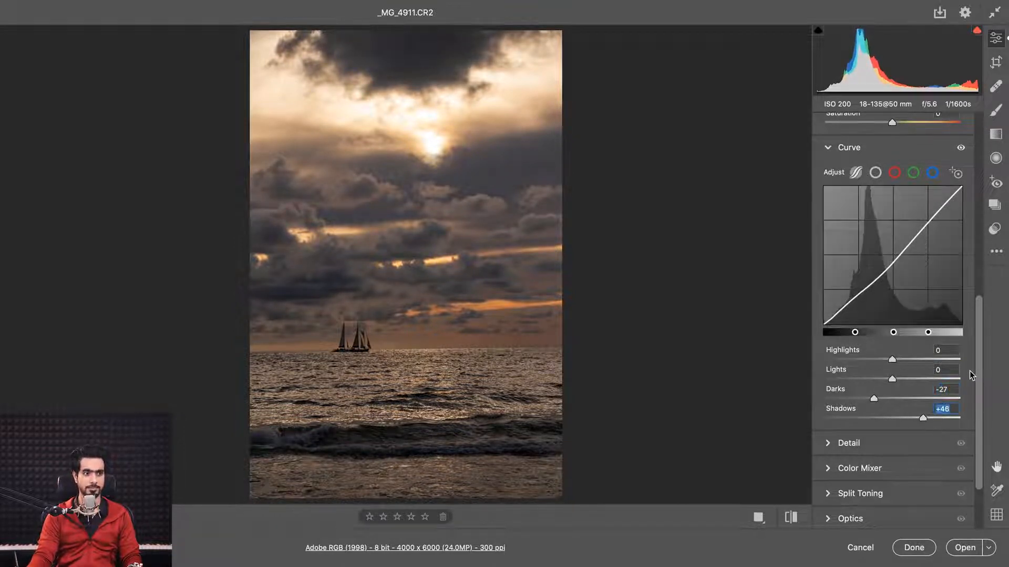
Shape the point curve with two upper points, a midtone point at input 119, output 89, and the black point raised to output 18
{"action": "scroll", "coordinate": [972, 368], "scroll_direction": "up", "scroll_amount": 2}
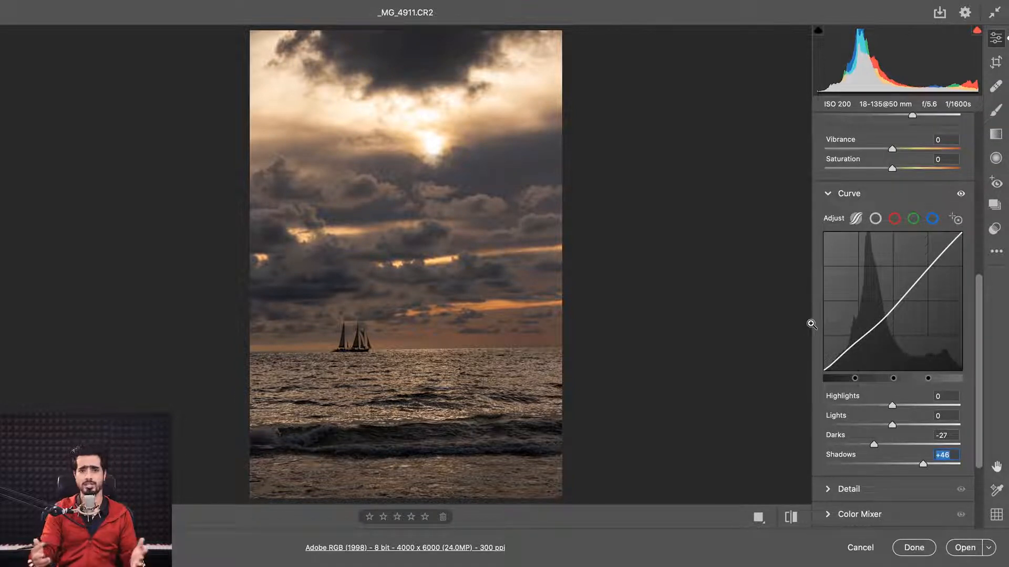
{"action": "left_click", "coordinate": [876, 220]}
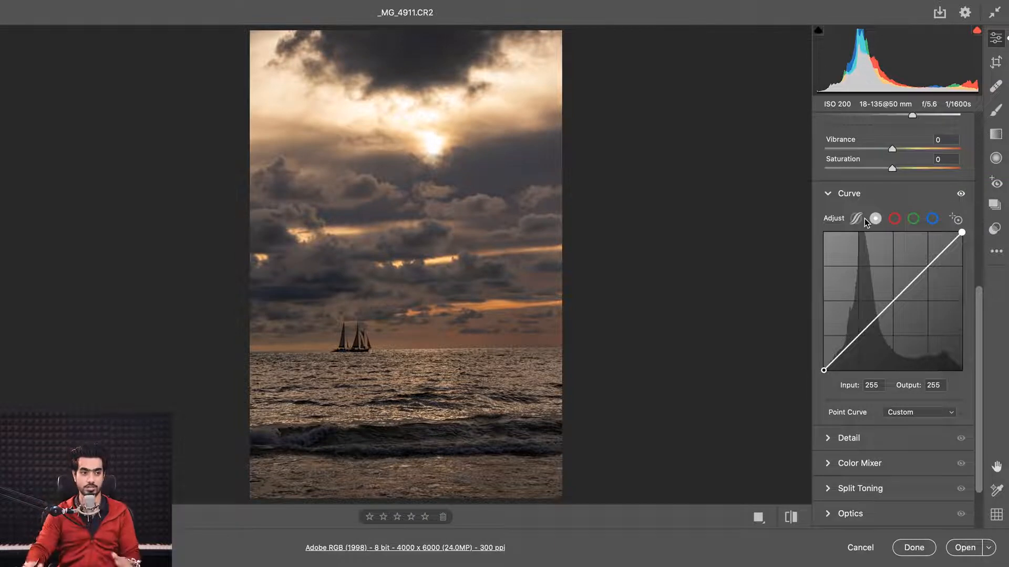
{"action": "left_click", "coordinate": [937, 255]}
{"action": "left_click_drag", "start_coordinate": [927, 268], "coordinate": [925, 273]}
{"action": "left_click_drag", "start_coordinate": [890, 325], "coordinate": [889, 314]}
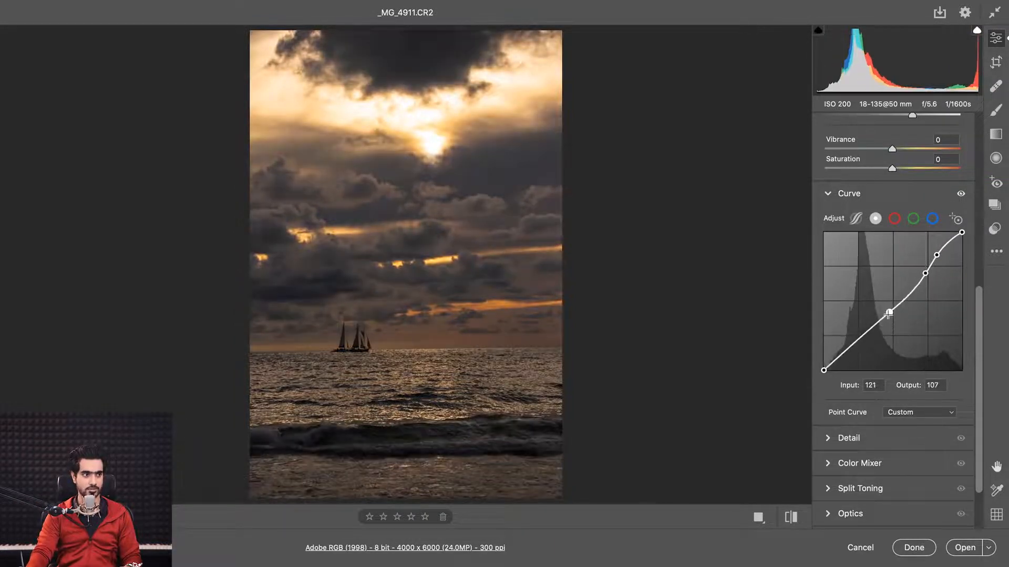
{"action": "left_click_drag", "start_coordinate": [824, 370], "coordinate": [826, 362]}
{"action": "left_click_drag", "start_coordinate": [889, 313], "coordinate": [888, 322]}
{"action": "left_click", "coordinate": [824, 361]}
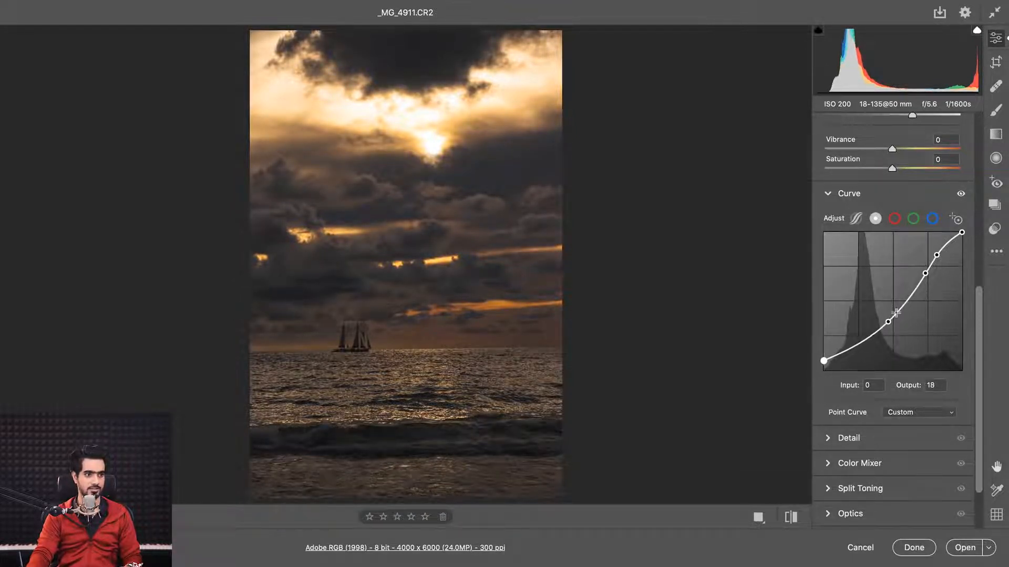
{"action": "left_click_drag", "start_coordinate": [888, 321], "coordinate": [888, 323]}
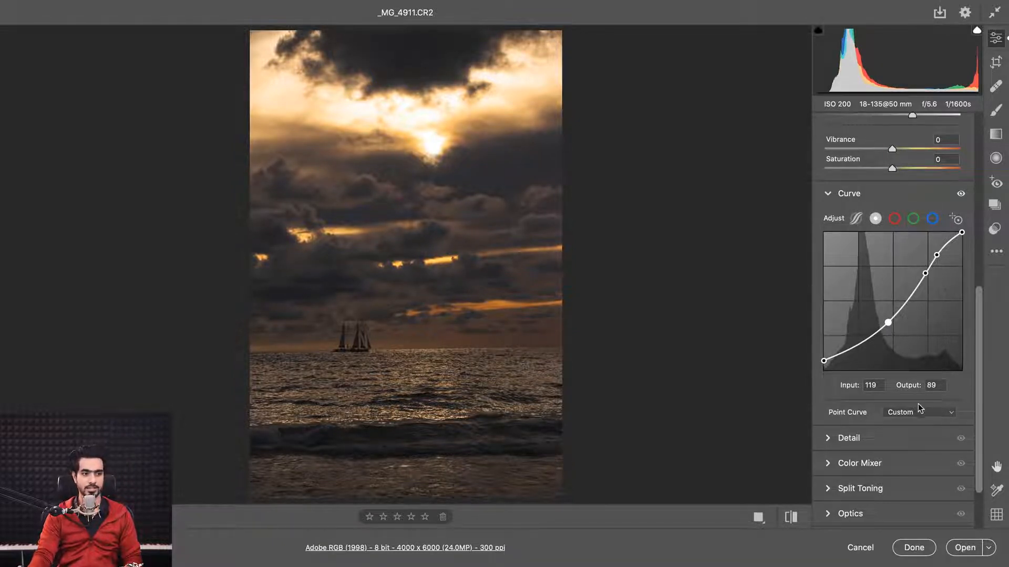
Try the Medium Contrast point curve preset and undo it
{"action": "left_click", "coordinate": [903, 412]}
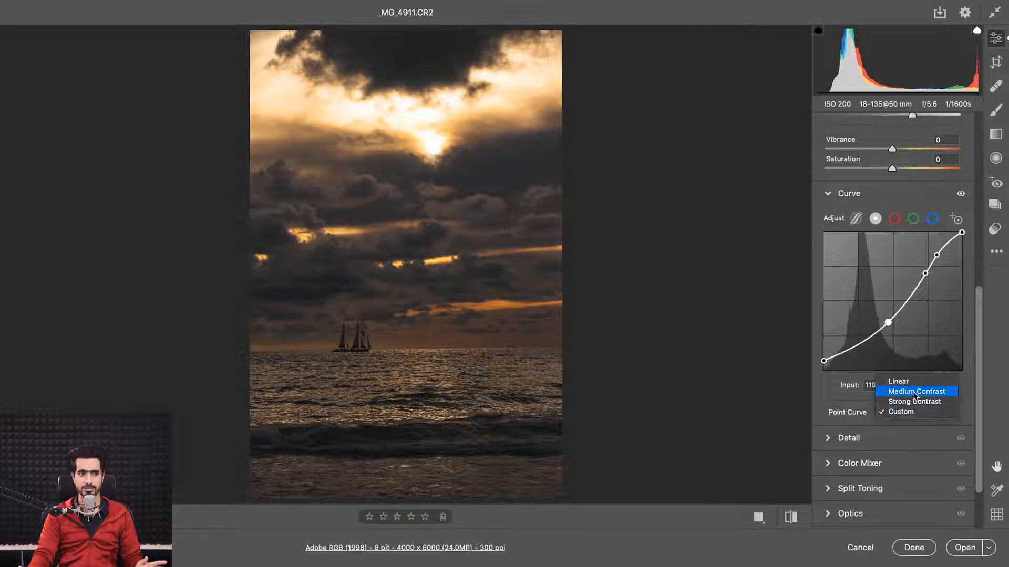
{"action": "left_click", "coordinate": [913, 391]}
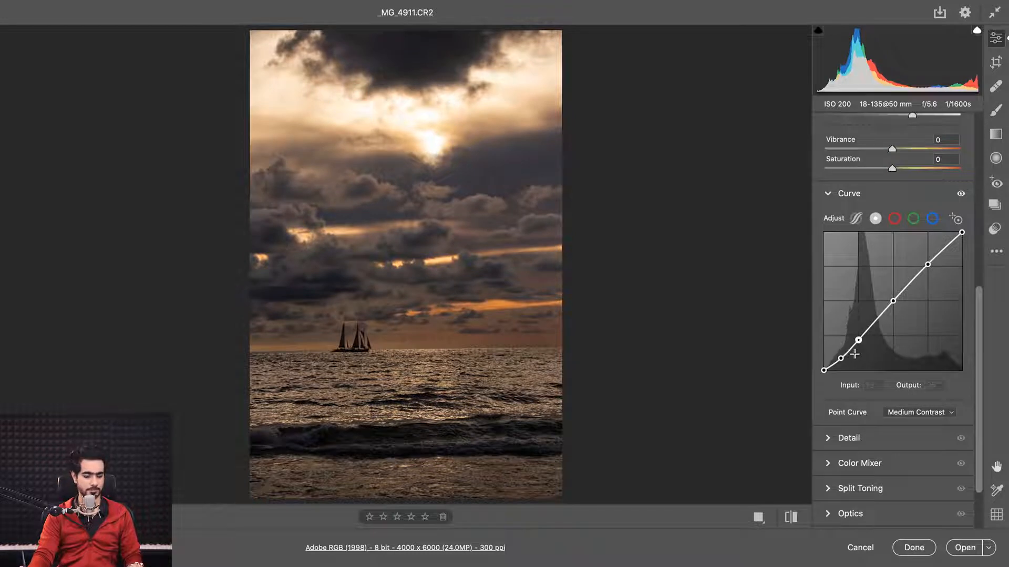
{"action": "key", "text": "super+z"}
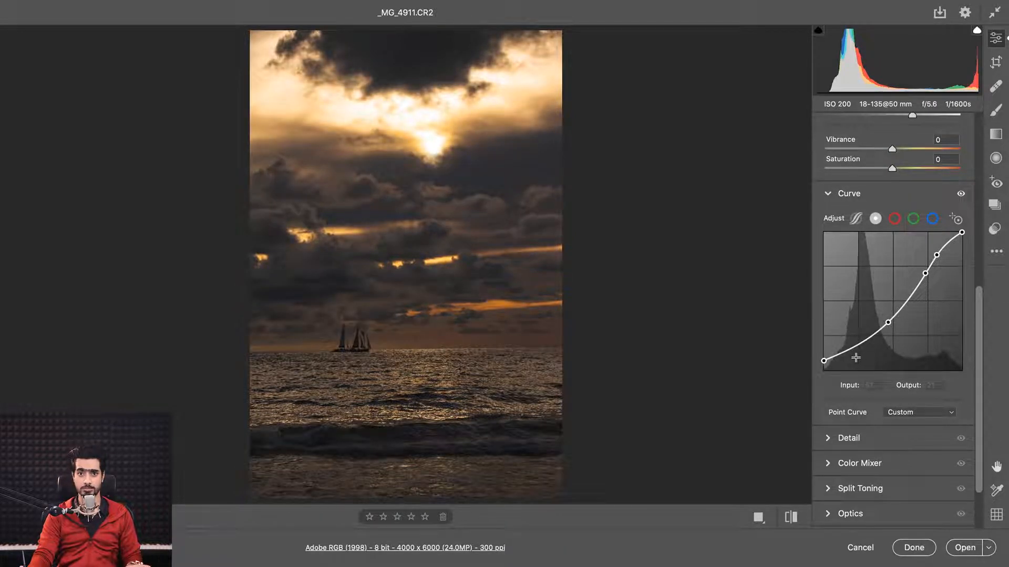
Look through the red and green channel curves, and pull the blue curve's midtones down to input 150, output 100
{"action": "left_click", "coordinate": [895, 220]}
{"action": "left_click", "coordinate": [912, 220]}
{"action": "left_click", "coordinate": [931, 219]}
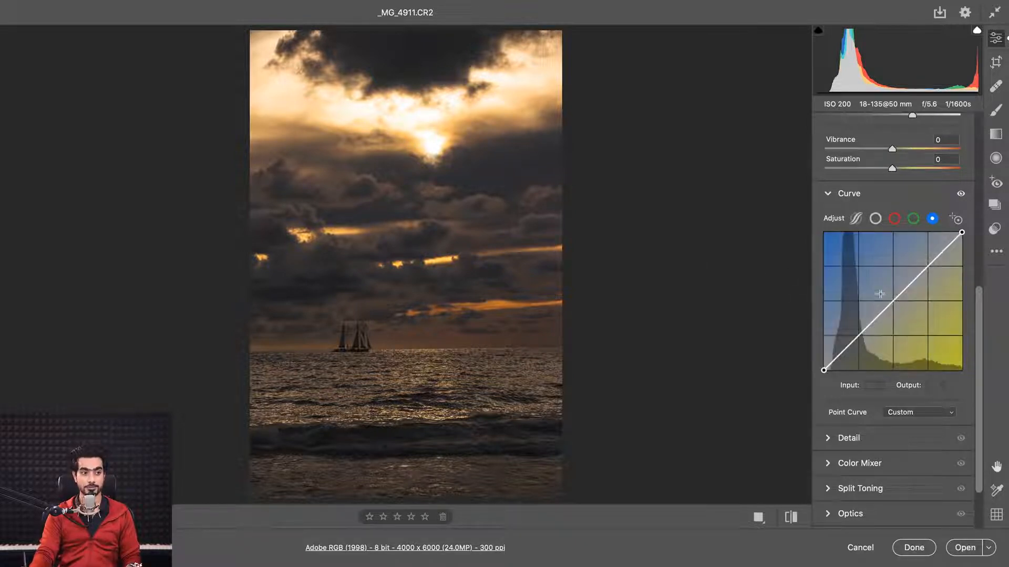
{"action": "mouse_move", "coordinate": [892, 300]}
{"action": "left_mouse_down"}
{"action": "mouse_move", "coordinate": [885, 294]}
{"action": "mouse_move", "coordinate": [904, 315]}
{"action": "left_mouse_up"}
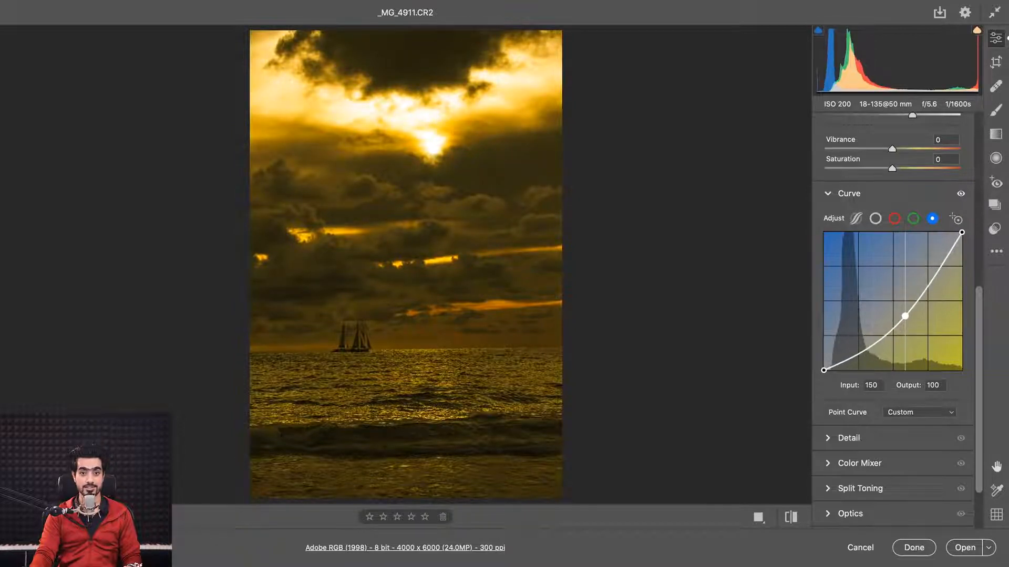
Undo the last blue curve change and add a shadow point to the point curve by sampling the dark clouds with the targeted adjustment tool
{"action": "key", "text": "ctrl+z"}
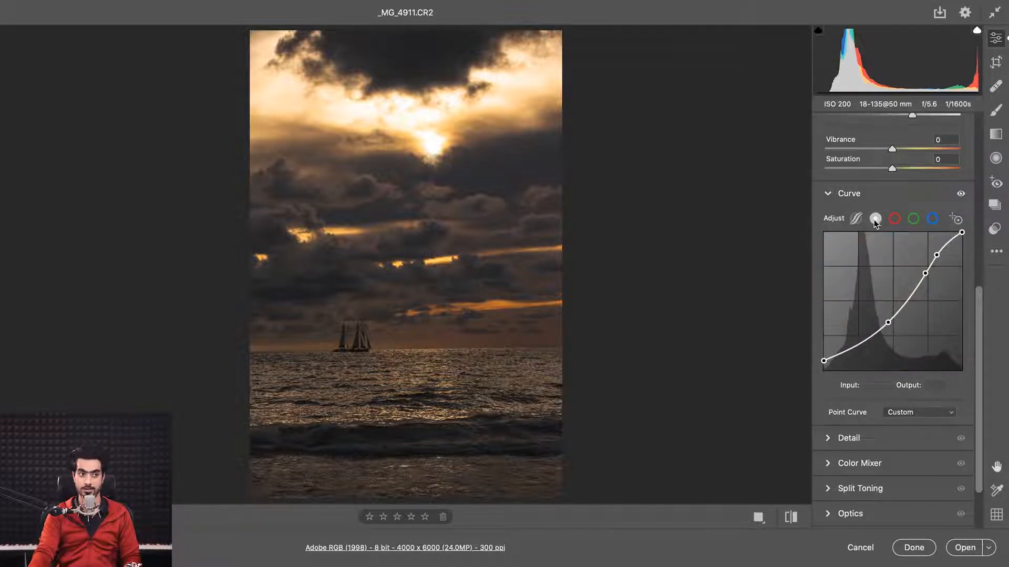
{"action": "left_click", "coordinate": [957, 222]}
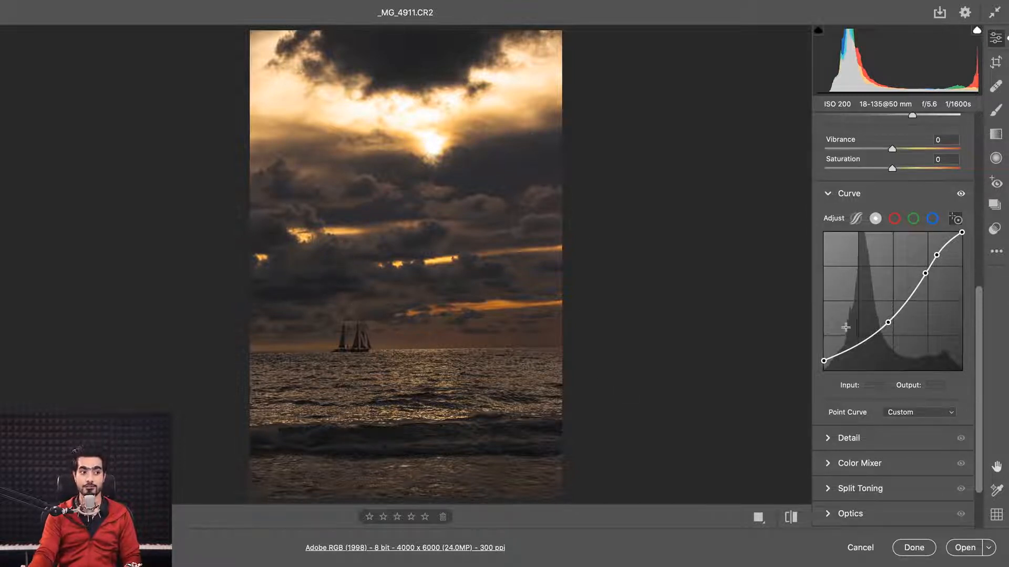
{"action": "left_click", "coordinate": [295, 293]}
{"action": "left_click_drag", "start_coordinate": [295, 293], "coordinate": [287, 294]}
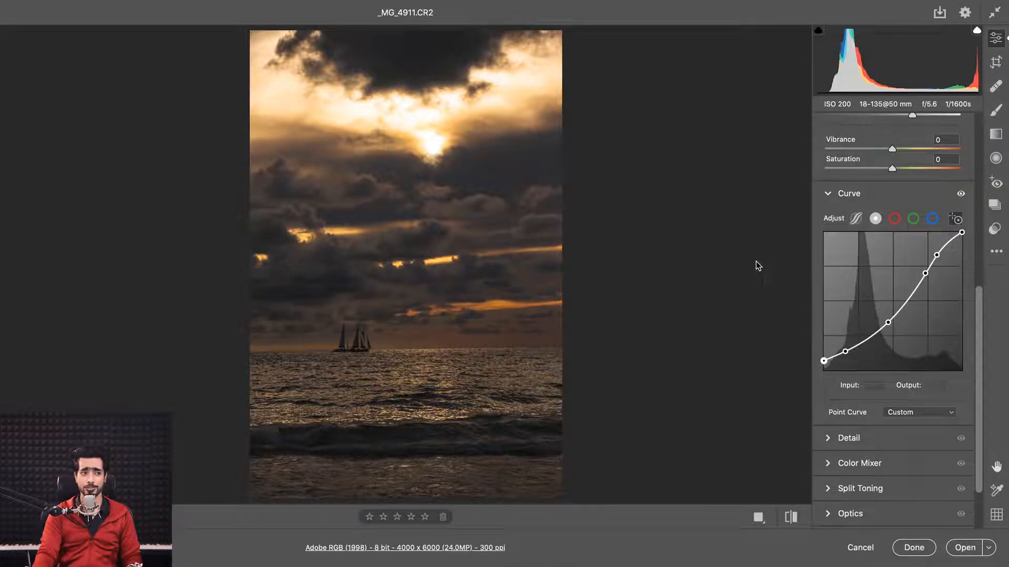
On the red curve, raise the bright sky tones to input 177, output 186, and lower the dark cloud tones to input 45, output 43
{"action": "left_click", "coordinate": [894, 220]}
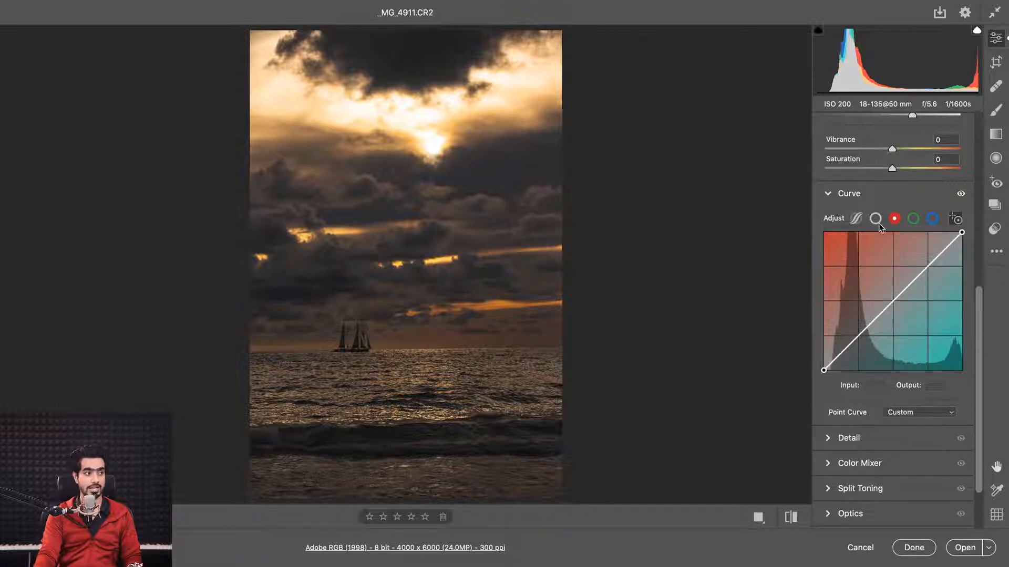
{"action": "left_click", "coordinate": [447, 127]}
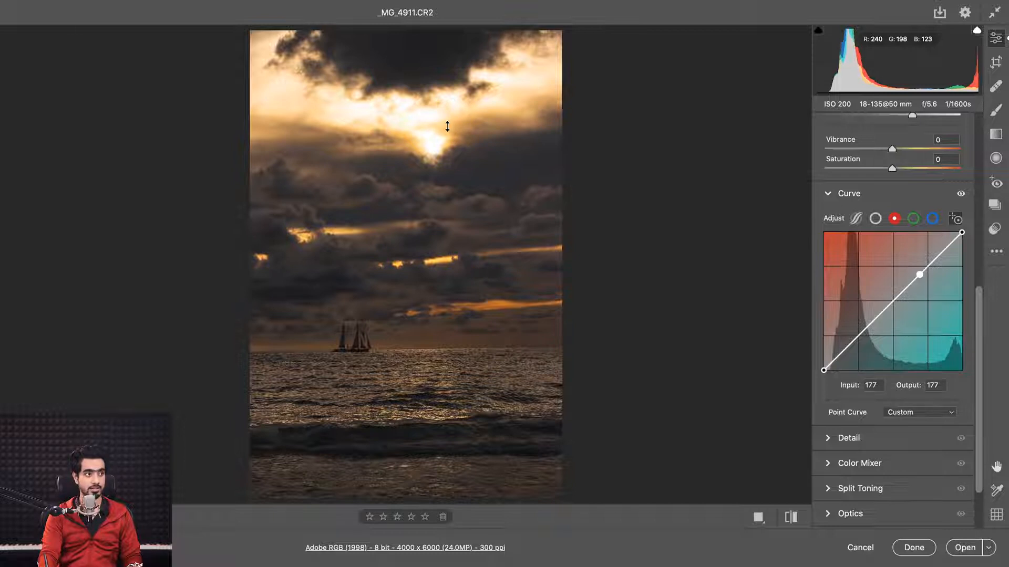
{"action": "left_click_drag", "start_coordinate": [447, 126], "coordinate": [449, 121]}
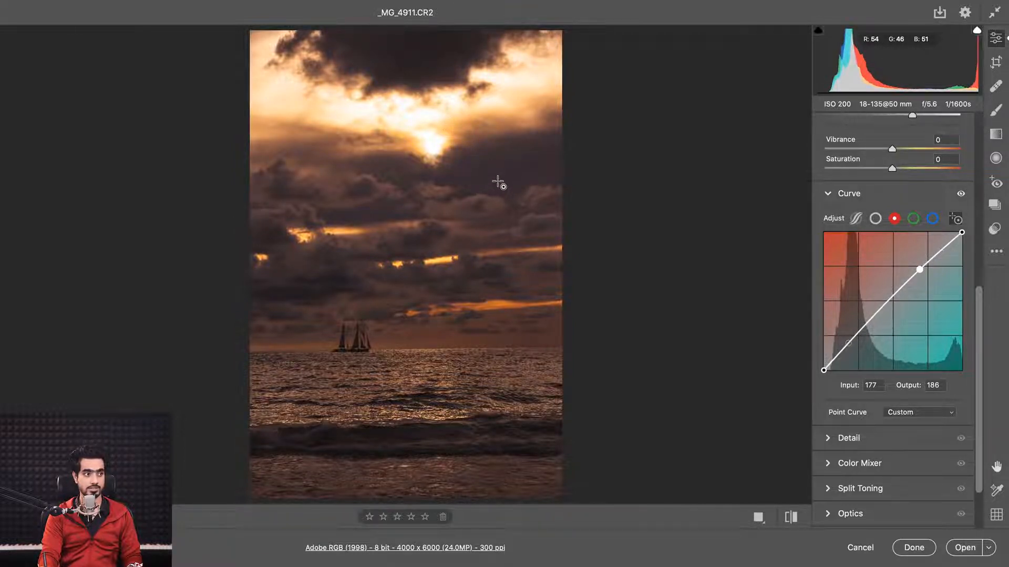
{"action": "left_click_drag", "start_coordinate": [497, 182], "coordinate": [497, 186]}
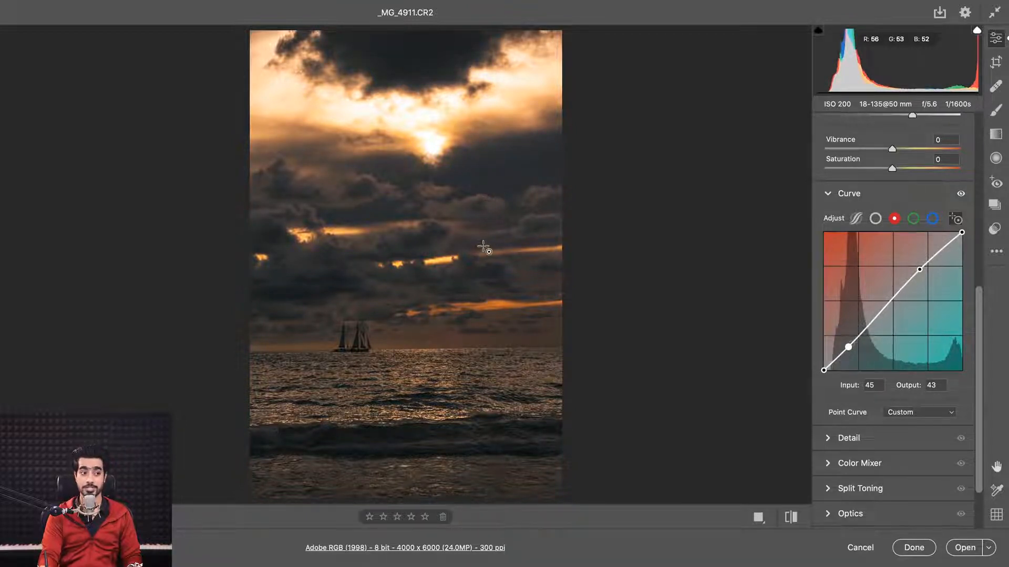
Shape the green curve with a midtone point at input 108, output 102, a dark cloud point, and an upper point at input 197, output 193
{"action": "left_click", "coordinate": [912, 222]}
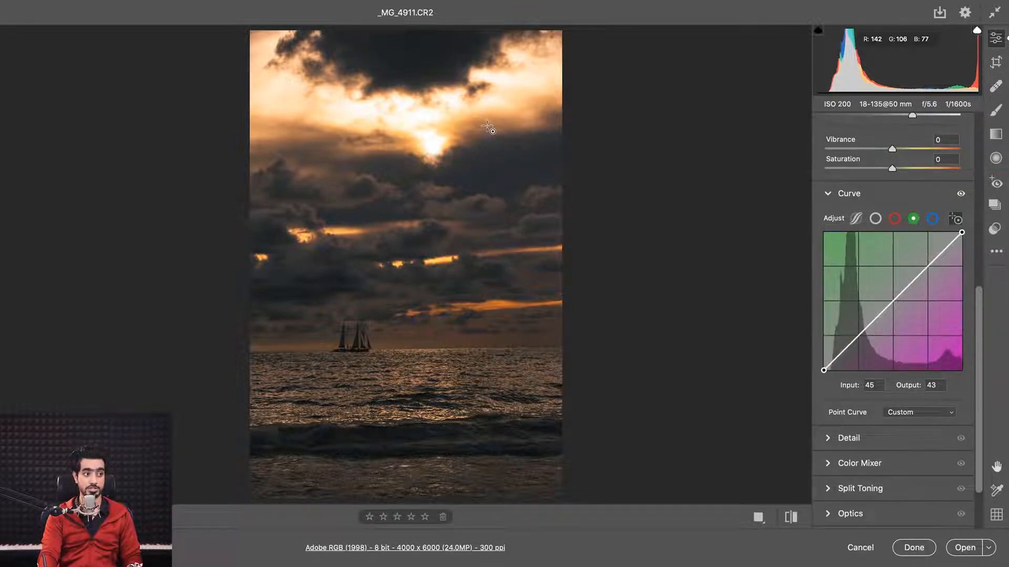
{"action": "left_click_drag", "start_coordinate": [488, 127], "coordinate": [489, 158]}
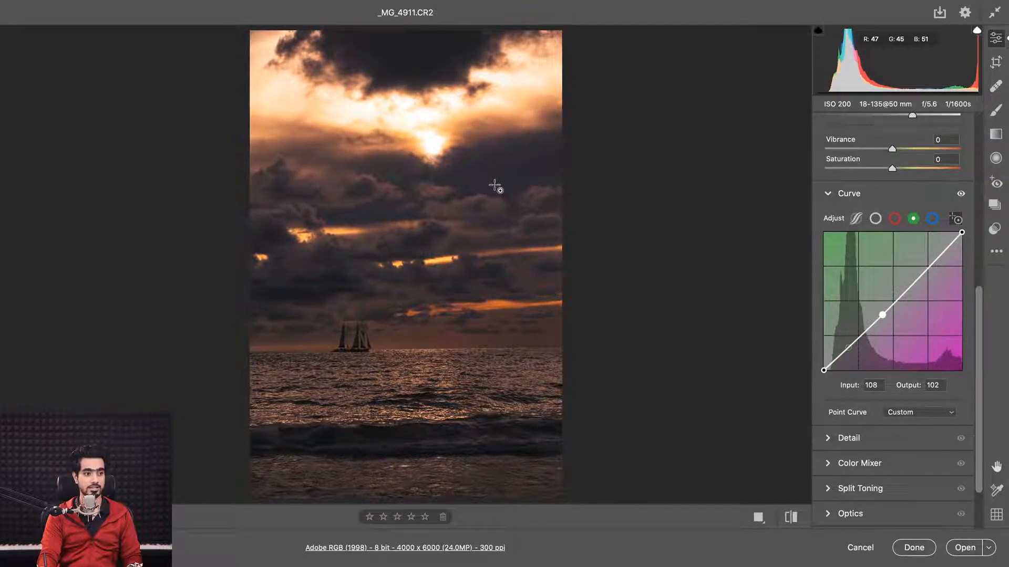
{"action": "left_click_drag", "start_coordinate": [498, 179], "coordinate": [494, 181]}
{"action": "key", "text": "super+z"}
{"action": "left_click", "coordinate": [930, 262]}
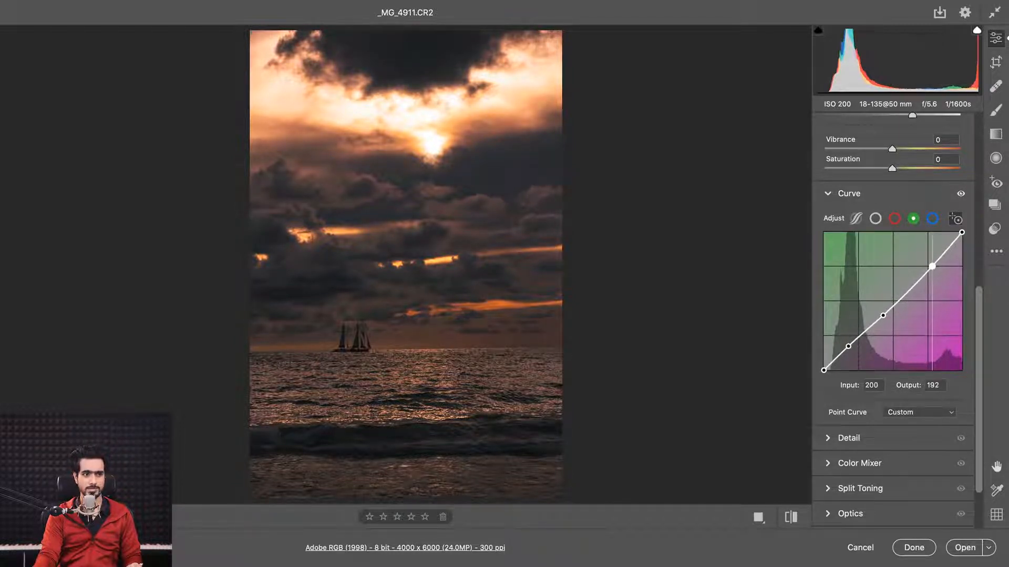
{"action": "left_click_drag", "start_coordinate": [930, 262], "coordinate": [930, 266]}
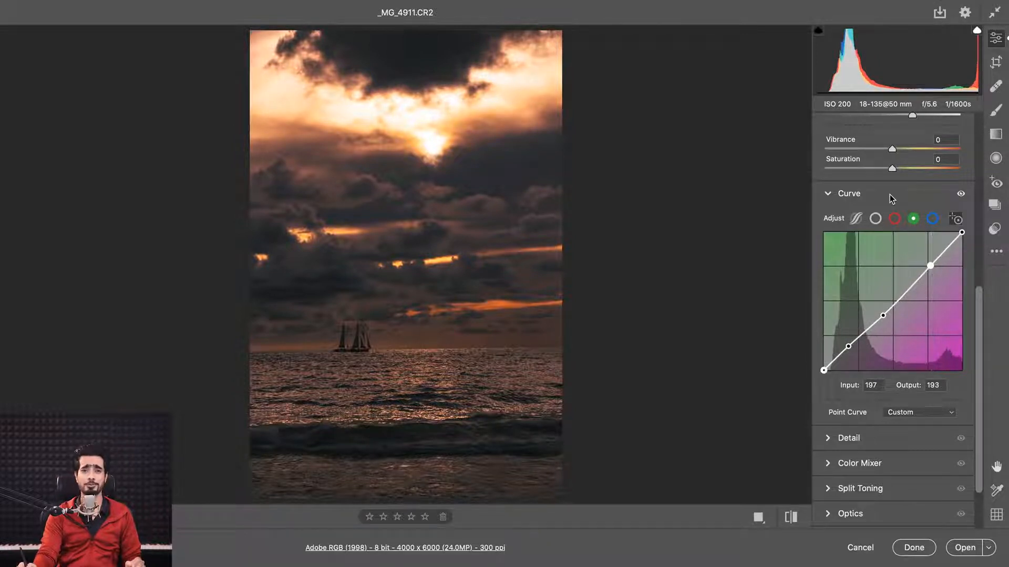
Adjust the parametric curve with targeted adjustments on the water, bringing Darks to -12 and Shadows to +17
{"action": "left_click", "coordinate": [857, 220]}
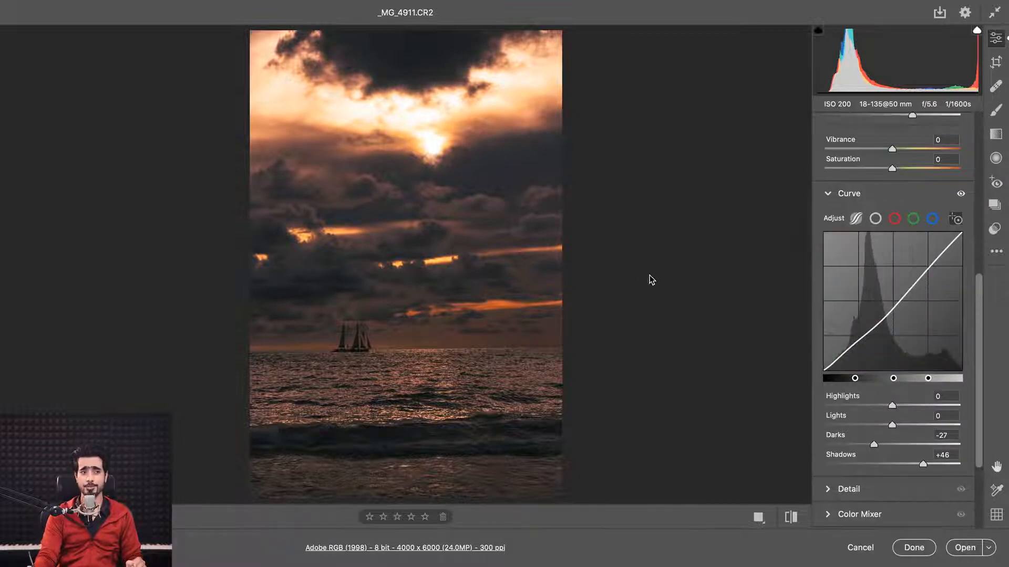
{"action": "left_click", "coordinate": [957, 220]}
{"action": "left_click_drag", "start_coordinate": [507, 177], "coordinate": [509, 167]}
{"action": "key", "text": "super+z"}
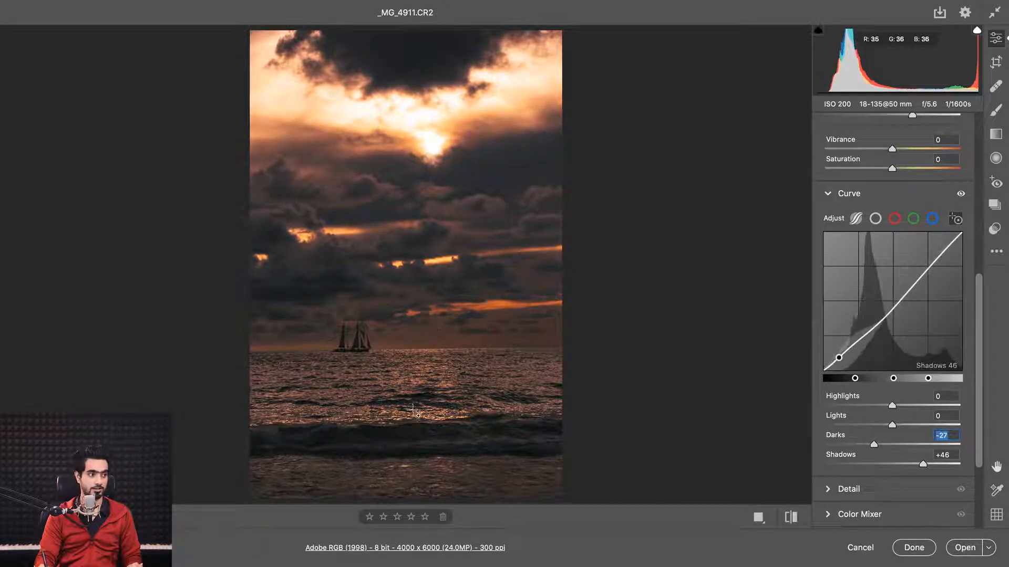
{"action": "left_click_drag", "start_coordinate": [423, 395], "coordinate": [422, 383]}
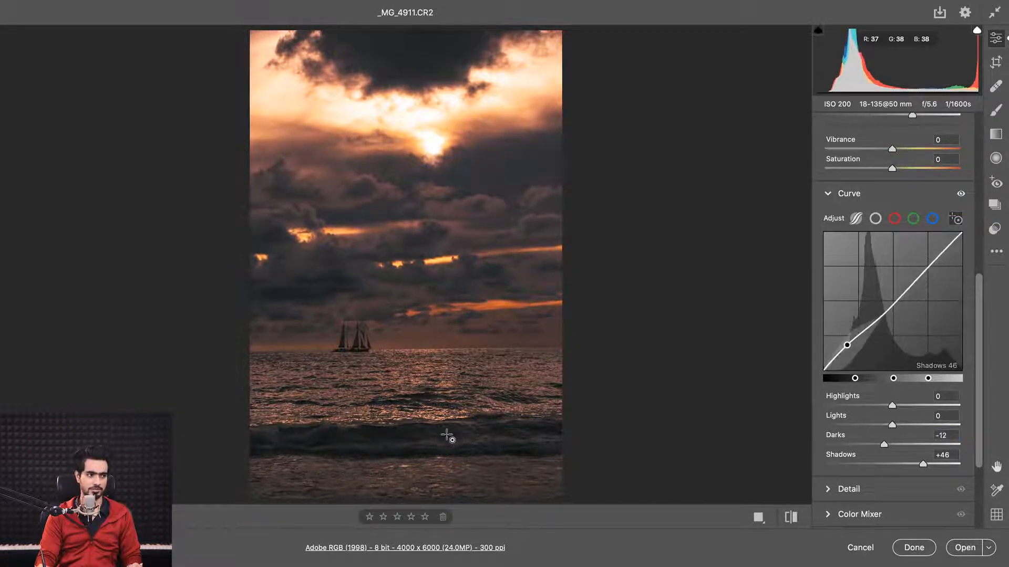
{"action": "left_click_drag", "start_coordinate": [410, 432], "coordinate": [406, 451]}
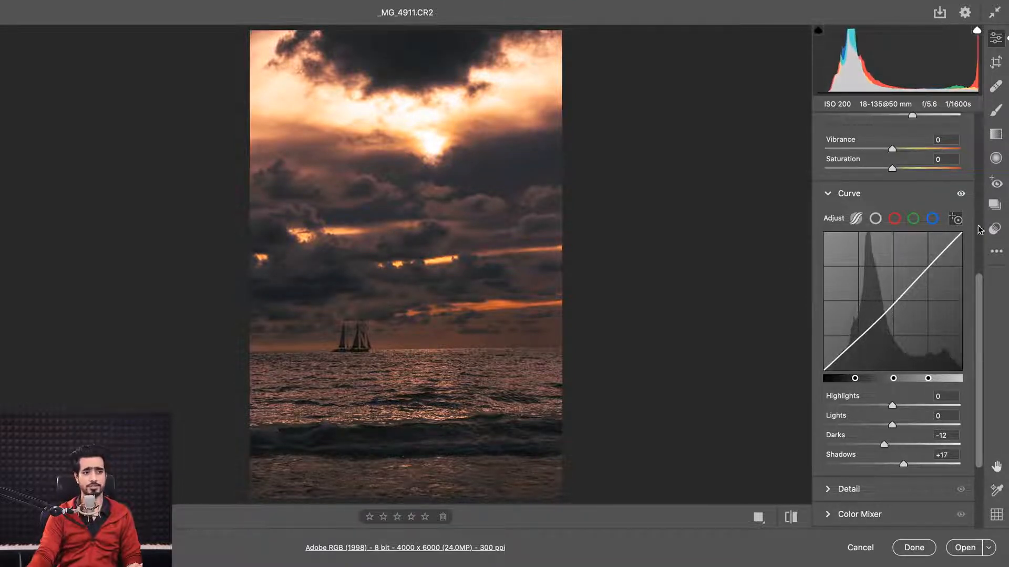
Collapse the Curve and Basic sections and expand the Detail settings
{"action": "left_click", "coordinate": [860, 197]}
{"action": "left_click", "coordinate": [851, 366]}
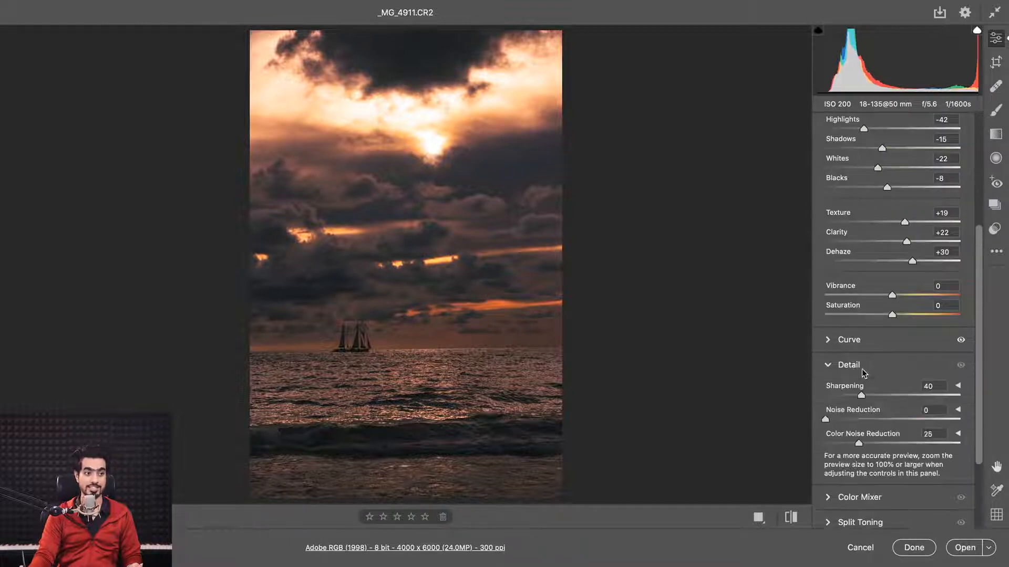
{"action": "scroll", "coordinate": [980, 324], "scroll_direction": "up", "scroll_amount": 5}
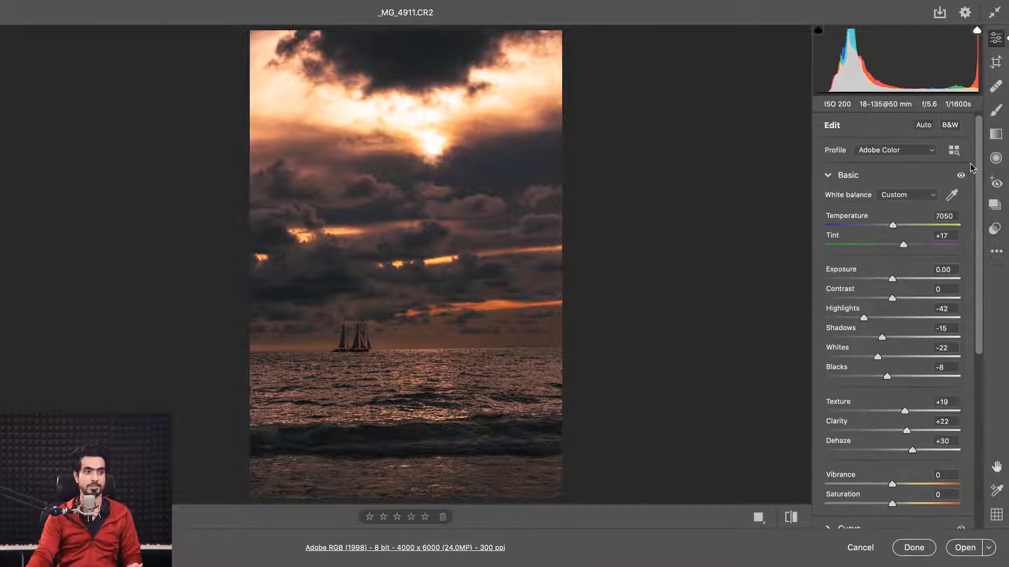
{"action": "left_click", "coordinate": [848, 176]}
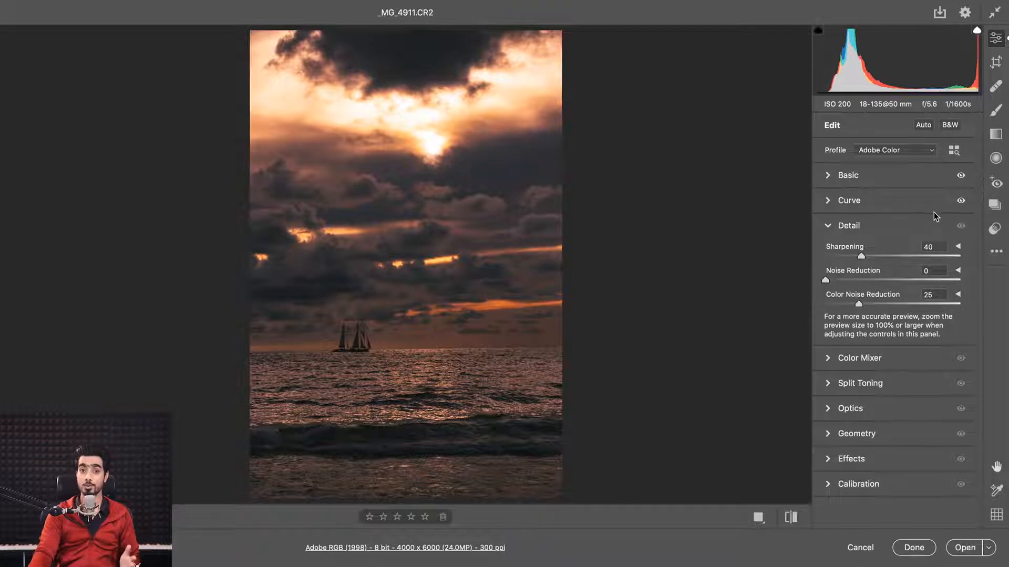
Compare the photo with and without the curve adjustments, and zoom in closely on the sailing ship
{"action": "left_click", "coordinate": [961, 201]}
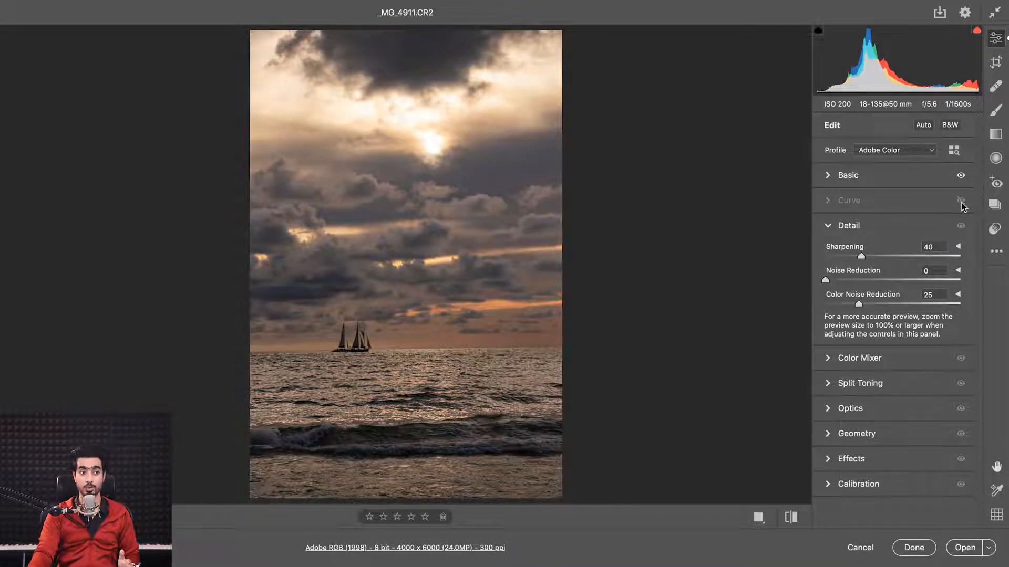
{"action": "left_click", "coordinate": [961, 203]}
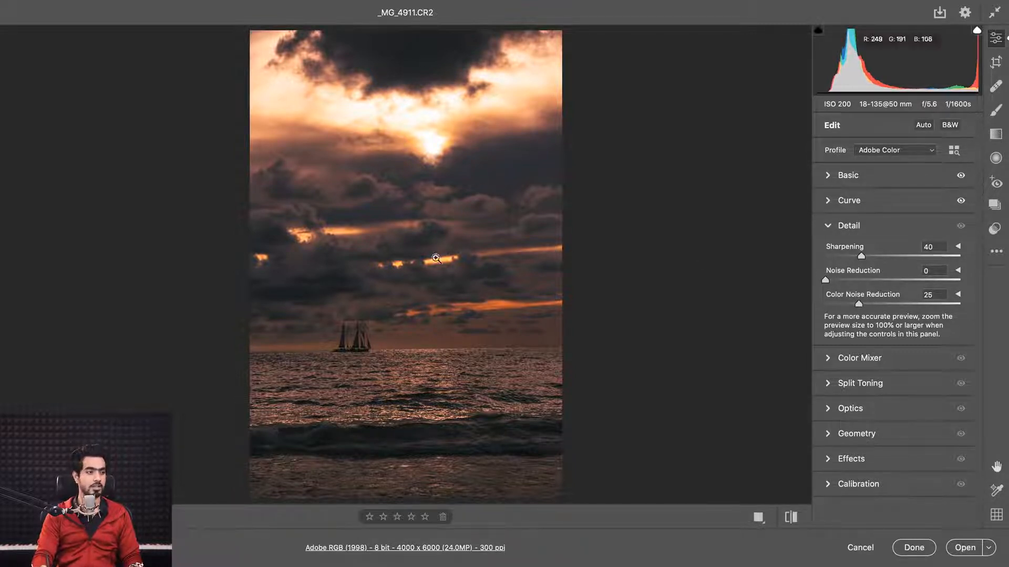
{"action": "left_click_drag", "start_coordinate": [363, 344], "coordinate": [525, 320]}
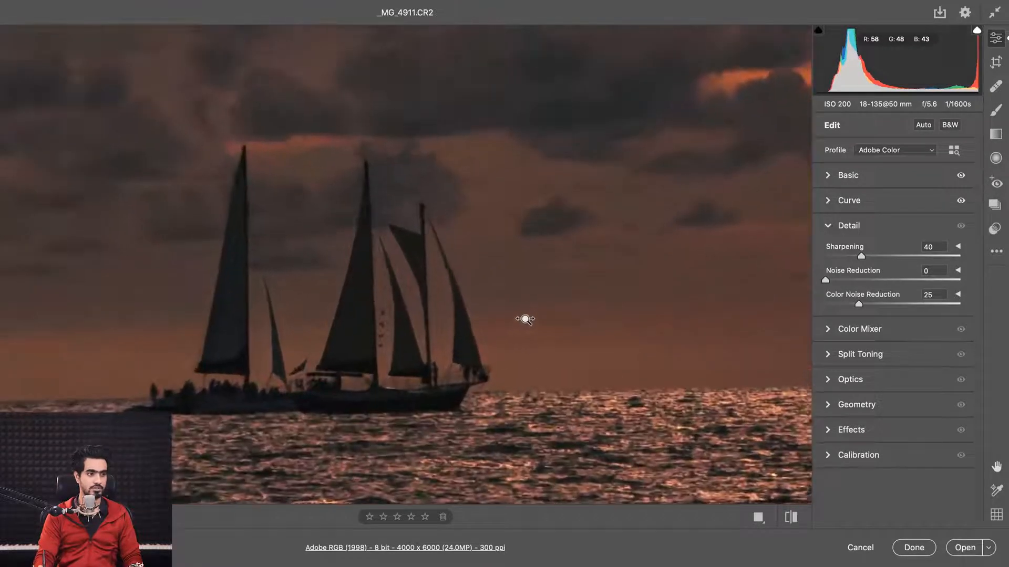
Try stronger sharpening on the sailboat photo, raising it to 83 and to 95 at 100% zoom
{"action": "left_click_drag", "start_coordinate": [861, 259], "coordinate": [893, 258]}
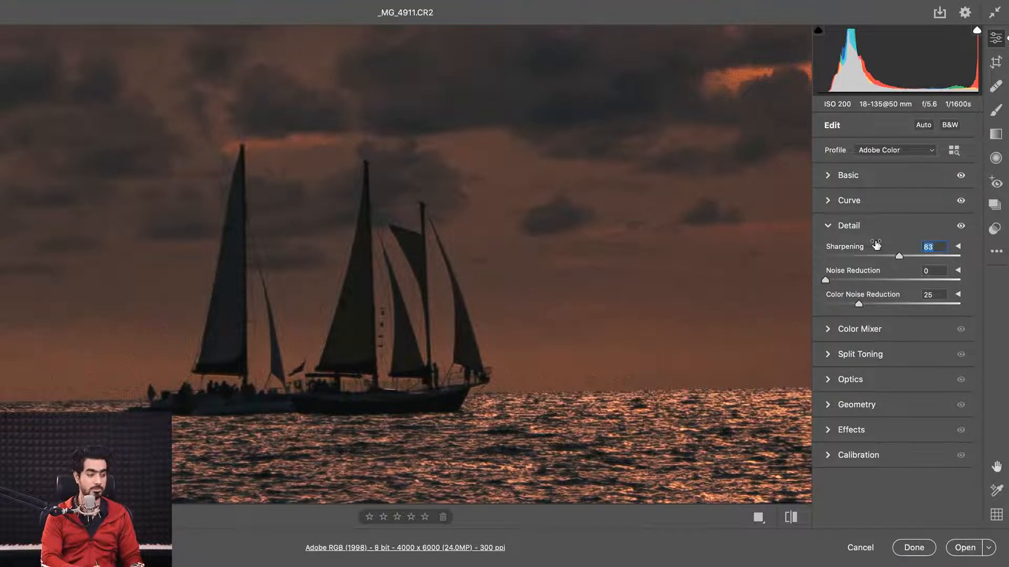
{"action": "key", "text": "super+minus"}
{"action": "key", "text": "super+minus"}
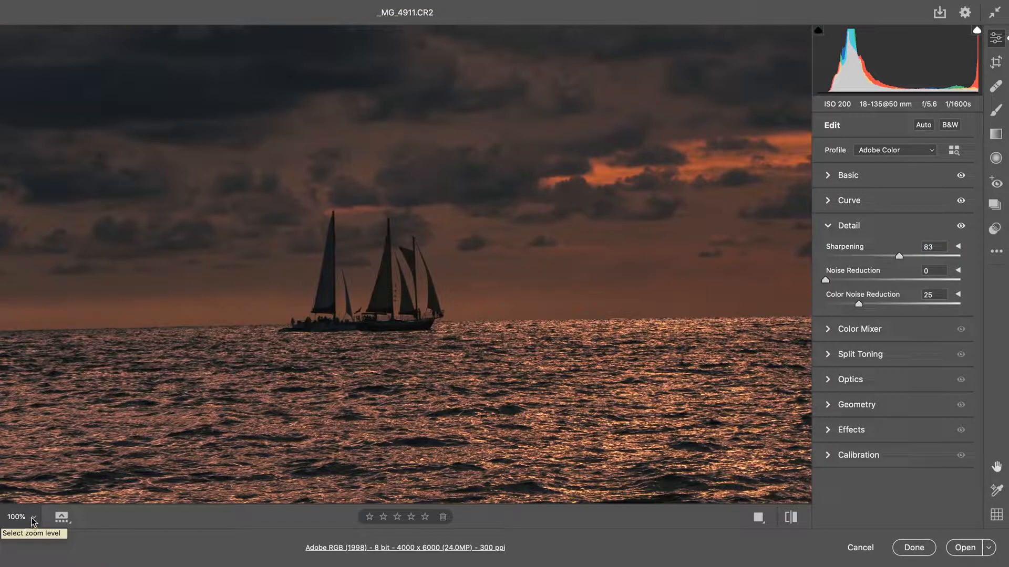
{"action": "left_click", "coordinate": [33, 521]}
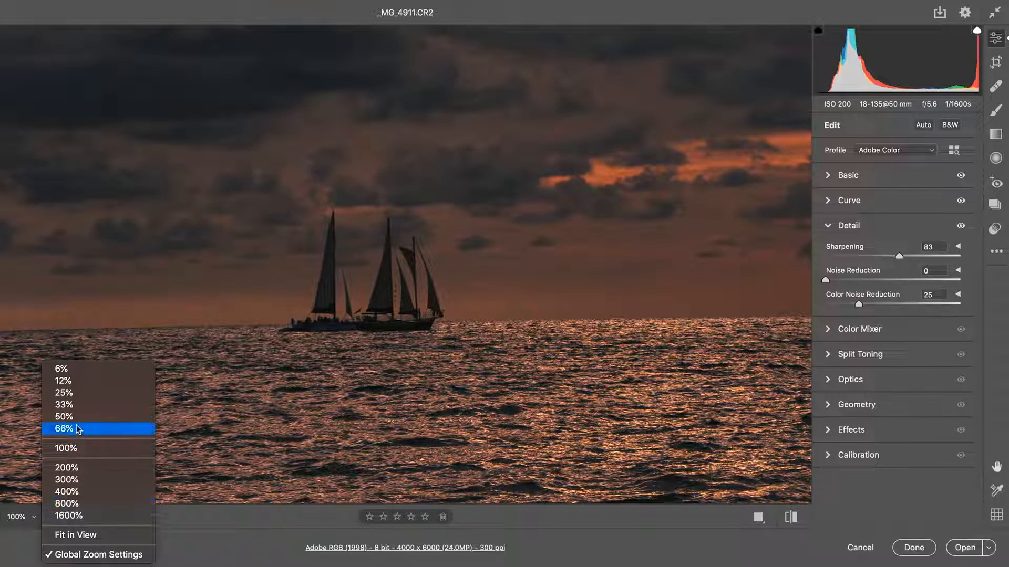
{"action": "left_click", "coordinate": [75, 451]}
{"action": "left_click_drag", "start_coordinate": [900, 257], "coordinate": [891, 260]}
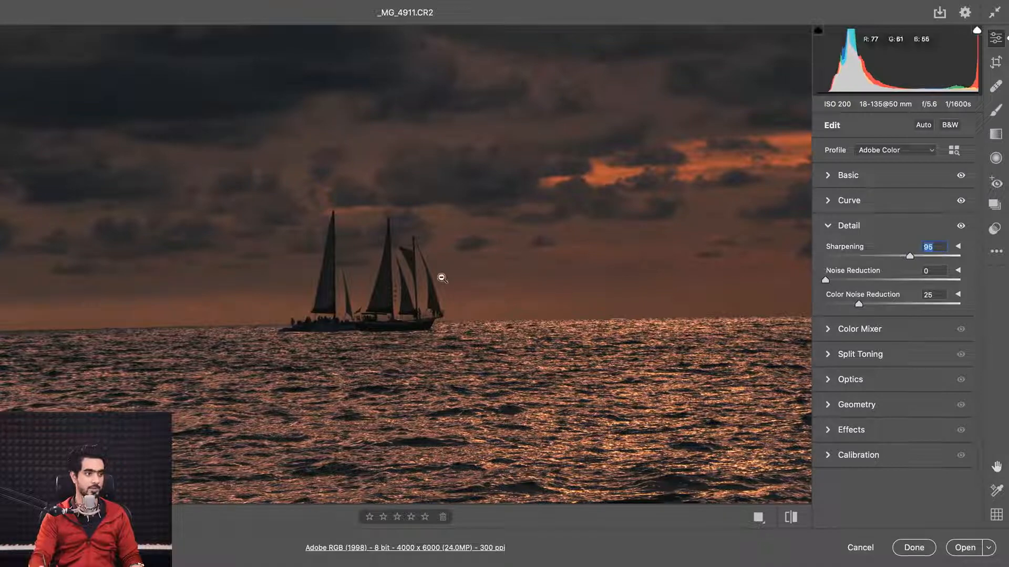
Try a noise reduction of 48 on the grainy sky, and reset both sharpening and noise reduction to their defaults
{"action": "left_click_drag", "start_coordinate": [444, 279], "coordinate": [608, 257]}
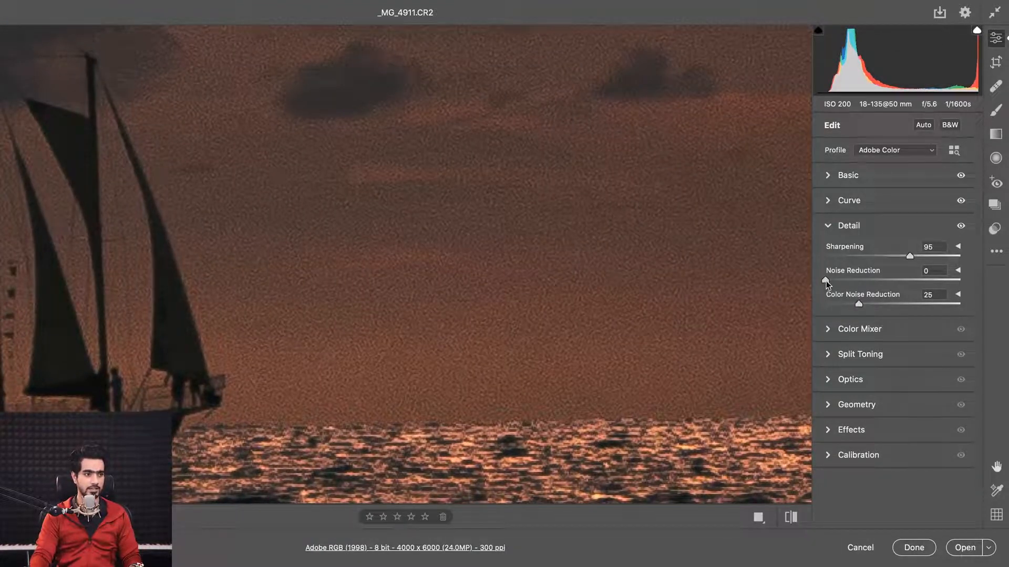
{"action": "left_click_drag", "start_coordinate": [825, 281], "coordinate": [859, 284]}
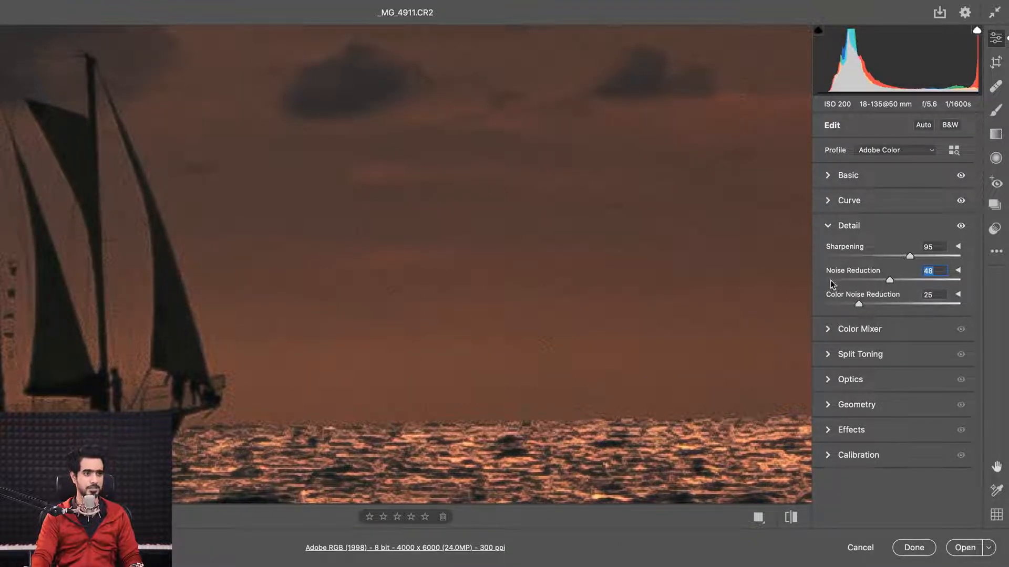
{"action": "double_click", "coordinate": [910, 257]}
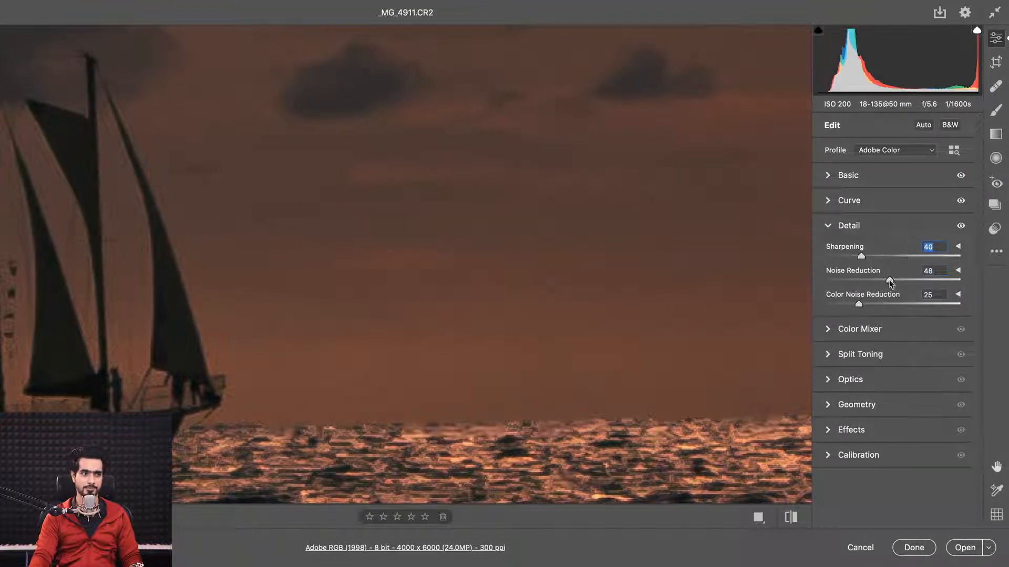
{"action": "double_click", "coordinate": [889, 280]}
{"action": "left_click", "coordinate": [957, 270]}
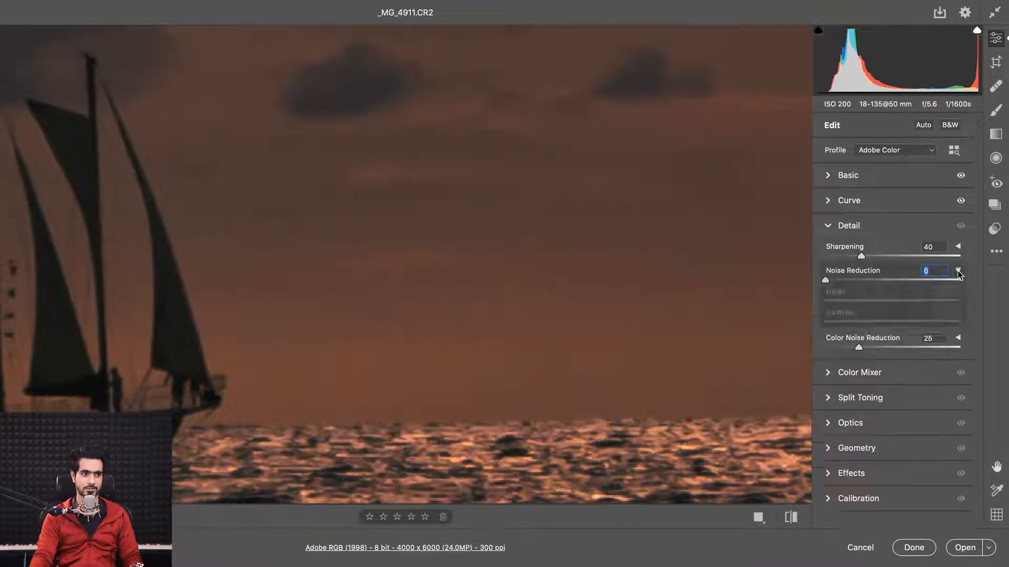
{"action": "left_click", "coordinate": [957, 270]}
{"action": "left_click", "coordinate": [958, 270]}
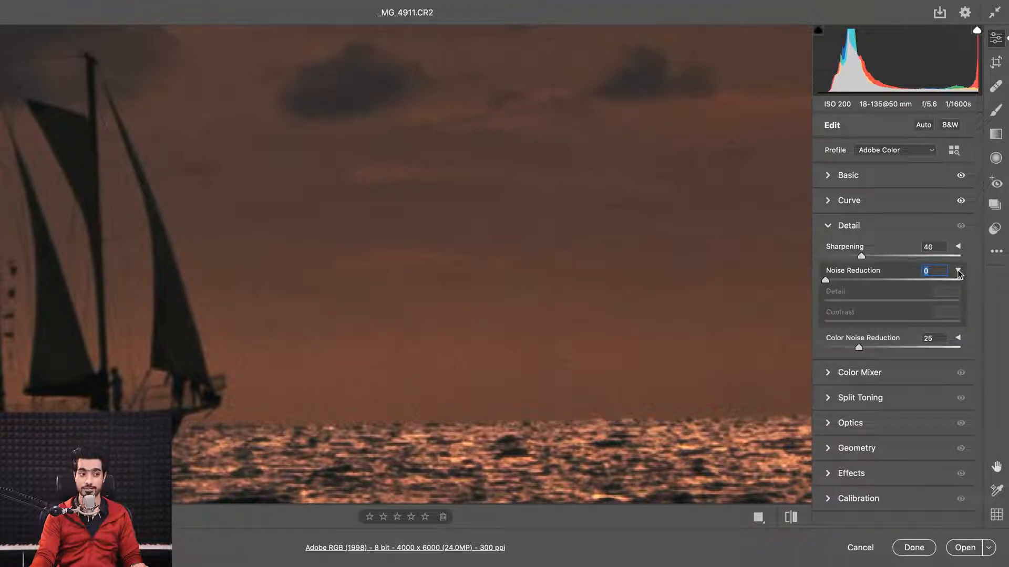
{"action": "left_click", "coordinate": [957, 270]}
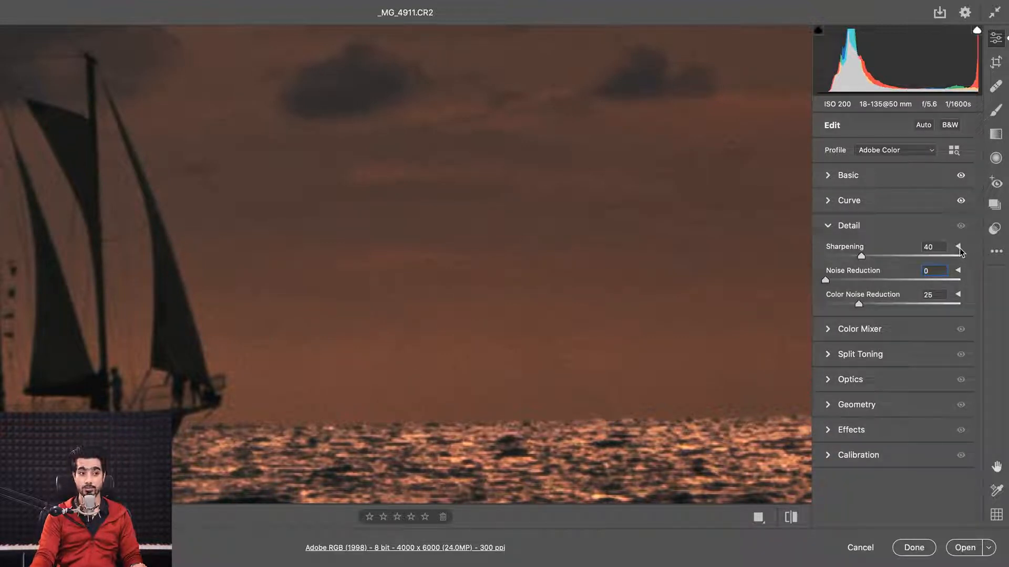
Reveal the additional sharpening options and set the sharpening amount to 150
{"action": "left_click", "coordinate": [959, 248]}
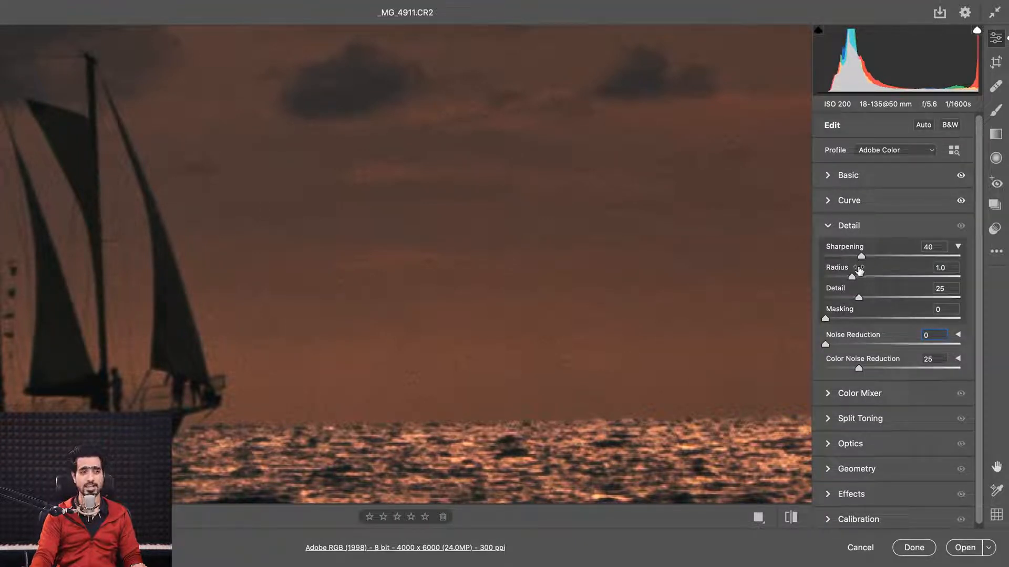
{"action": "scroll", "coordinate": [980, 273], "scroll_direction": "down", "scroll_amount": 1}
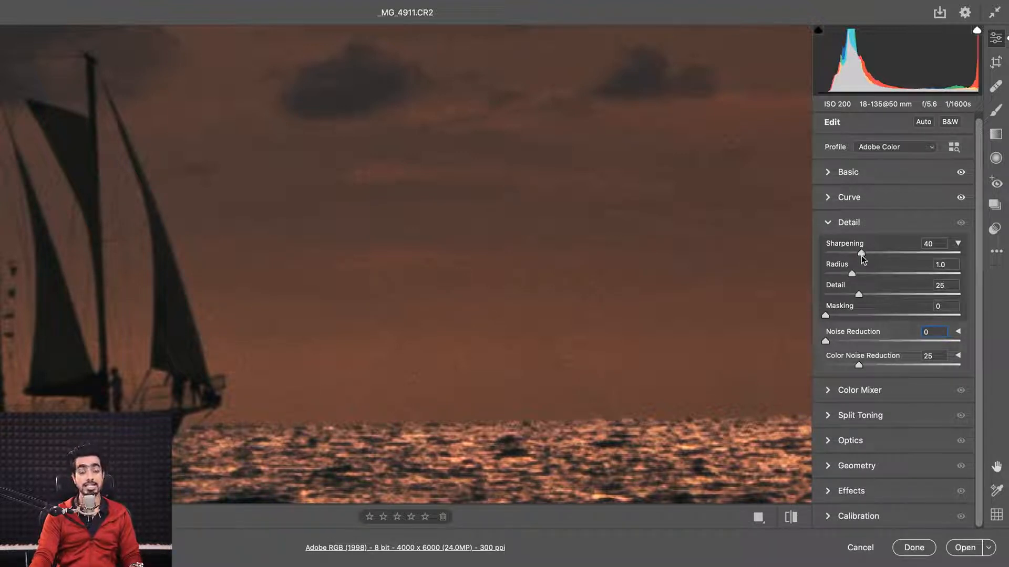
{"action": "left_click_drag", "start_coordinate": [862, 255], "coordinate": [997, 278]}
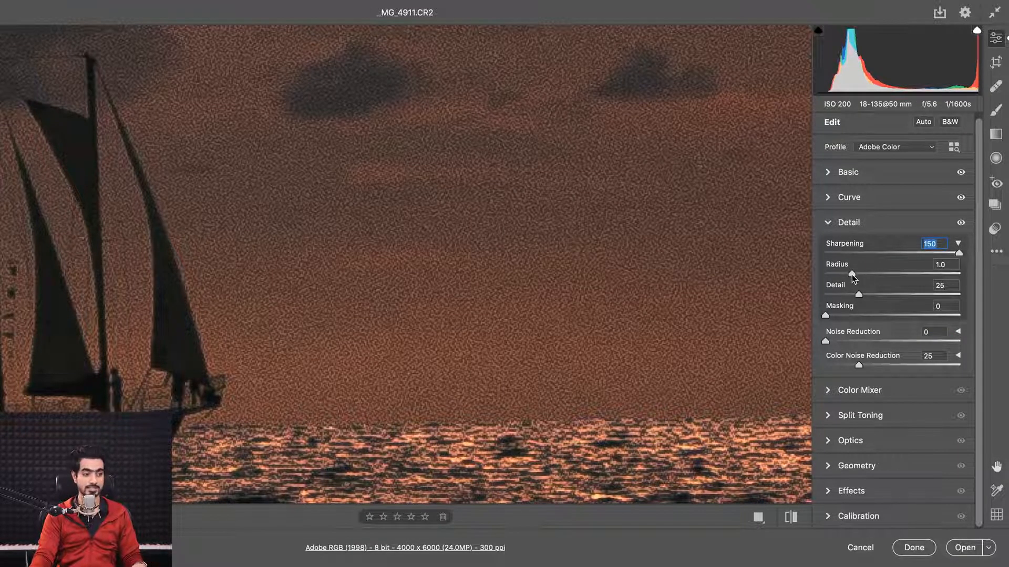
Set the sharpening radius to 1.2, judging the affected edges in the grayscale preview
{"action": "key", "text": "alt"}
{"action": "left_click_drag", "start_coordinate": [852, 274], "coordinate": [871, 284]}
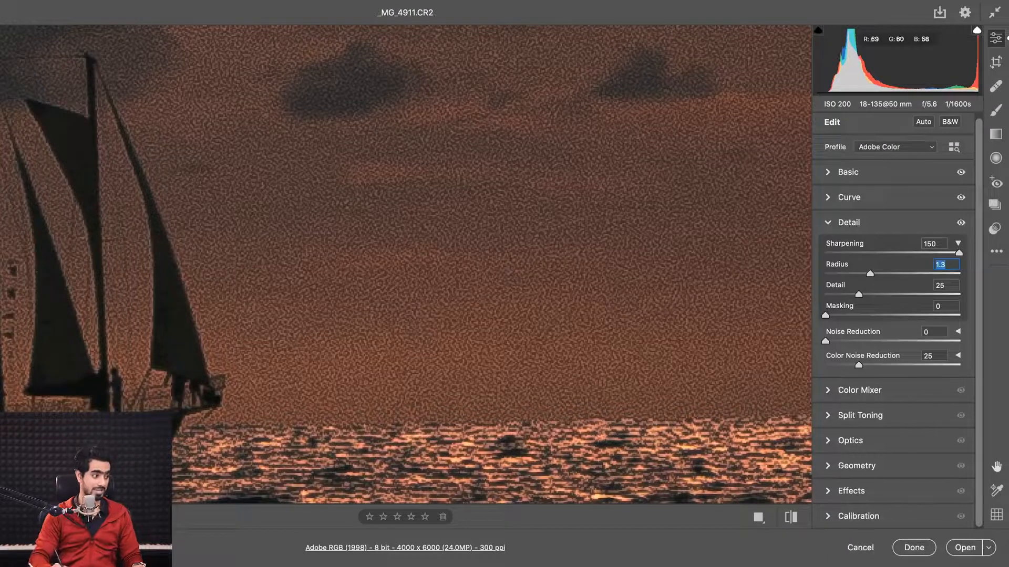
{"action": "left_click", "coordinate": [89, 518]}
{"action": "left_click", "coordinate": [66, 429]}
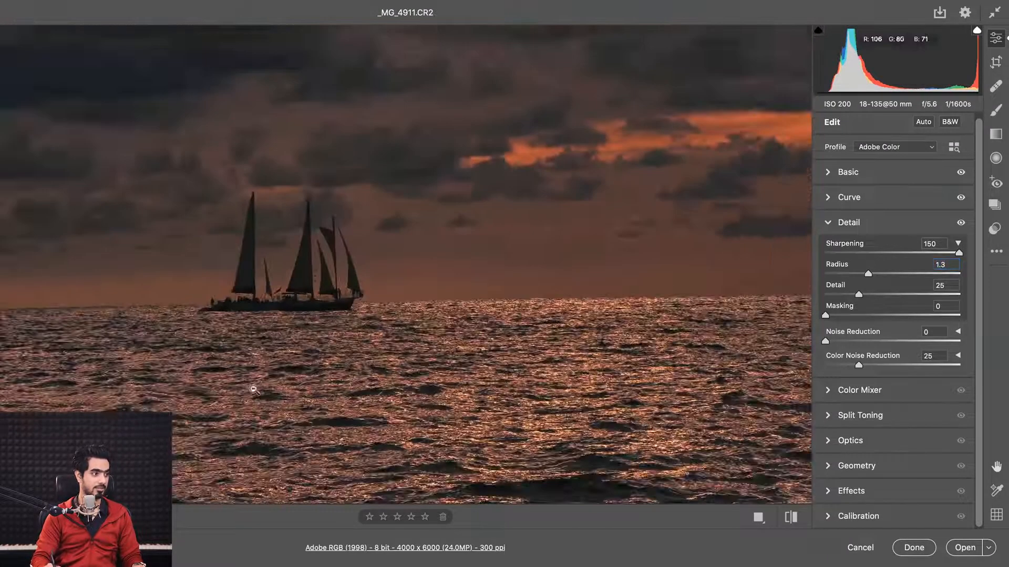
{"action": "key", "text": "alt"}
{"action": "mouse_move", "coordinate": [868, 274]}
{"action": "left_mouse_down"}
{"action": "mouse_move", "coordinate": [817, 274]}
{"action": "mouse_move", "coordinate": [905, 288]}
{"action": "mouse_move", "coordinate": [863, 284]}
{"action": "left_mouse_up"}
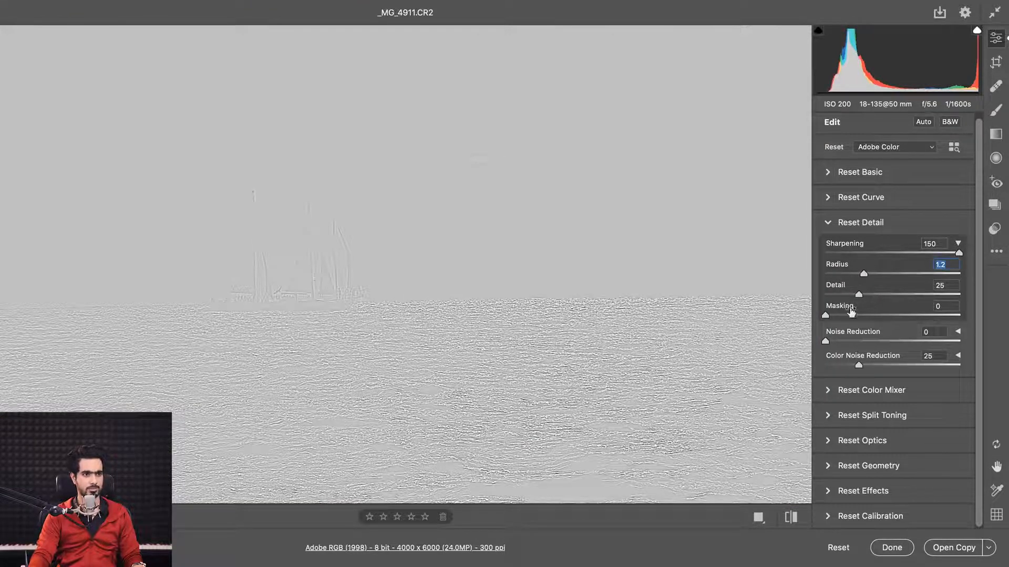
Set the sharpening detail to 37 with the help of the grayscale preview
{"action": "key", "text": "alt"}
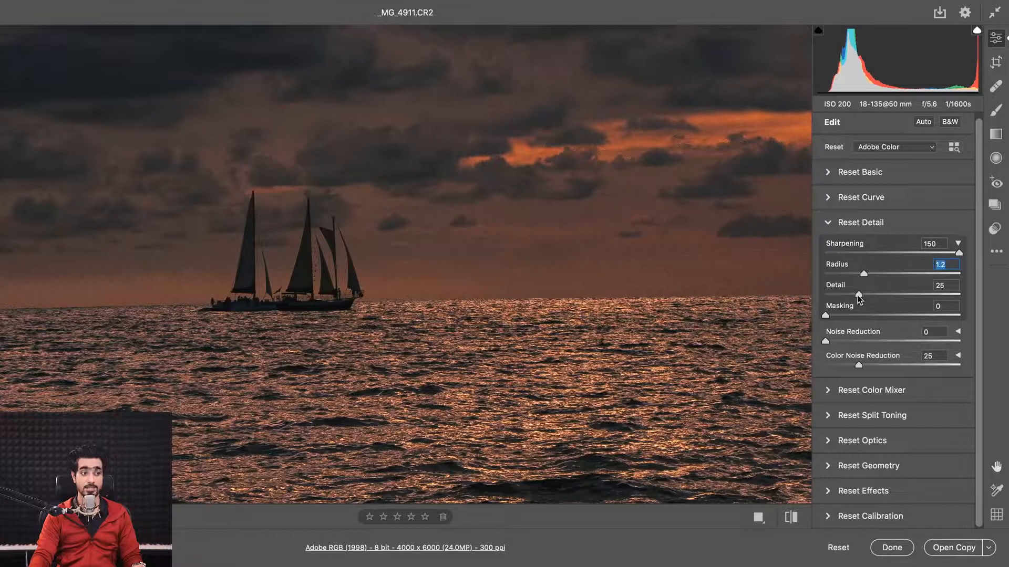
{"action": "left_click", "coordinate": [859, 296], "text": "alt"}
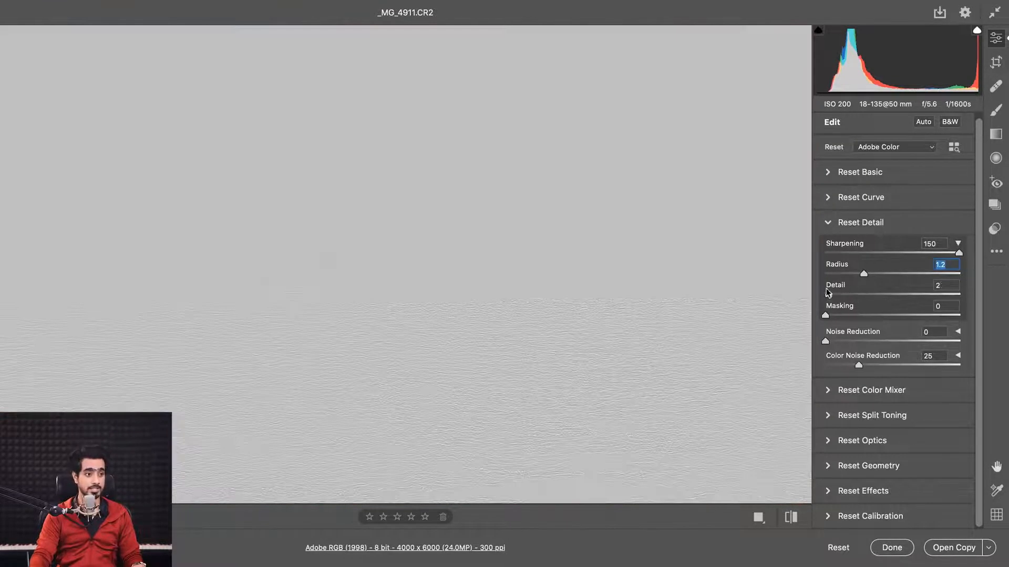
{"action": "left_click_drag", "start_coordinate": [827, 290], "coordinate": [821, 290]}
{"action": "left_click_drag", "start_coordinate": [840, 300], "coordinate": [875, 293]}
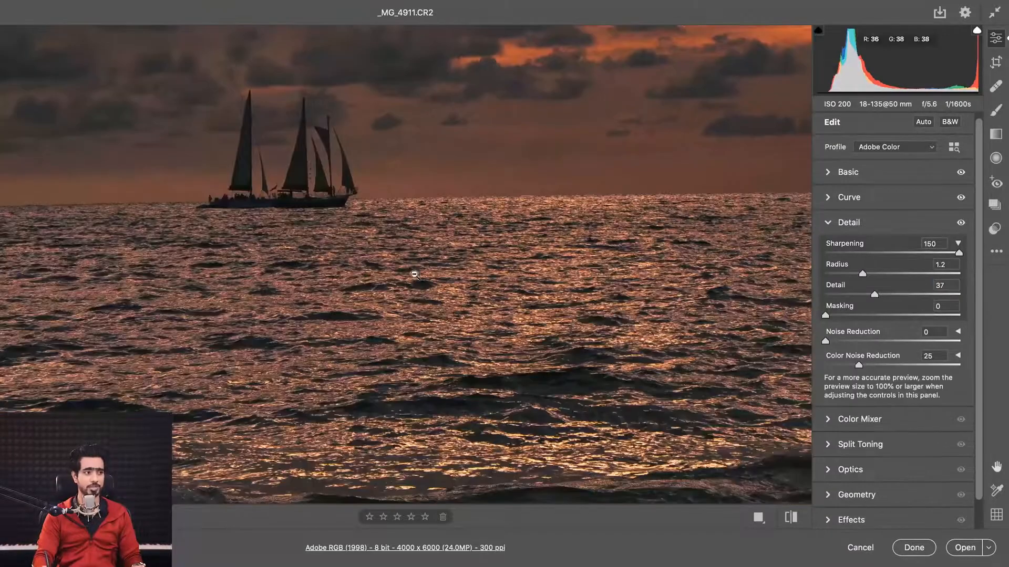
Examine the sharpened sea and sky up close for grain in the smooth areas
{"action": "left_click", "coordinate": [415, 266]}
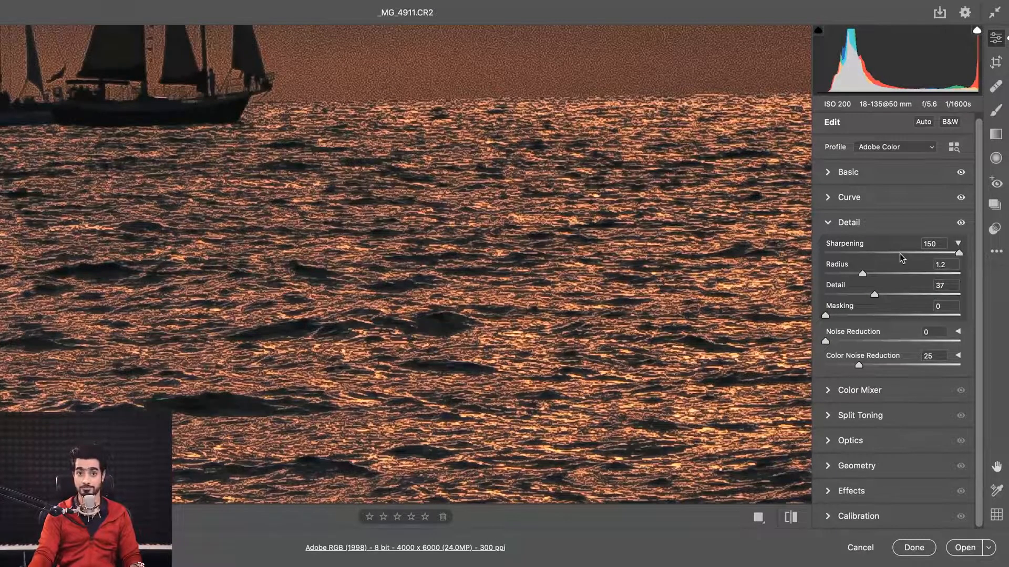
{"action": "left_click_drag", "start_coordinate": [382, 398], "coordinate": [602, 439]}
{"action": "left_click_drag", "start_coordinate": [572, 185], "coordinate": [263, 381]}
{"action": "left_click_drag", "start_coordinate": [492, 262], "coordinate": [335, 344]}
{"action": "left_click_drag", "start_coordinate": [523, 328], "coordinate": [368, 360]}
{"action": "left_click_drag", "start_coordinate": [636, 374], "coordinate": [257, 342]}
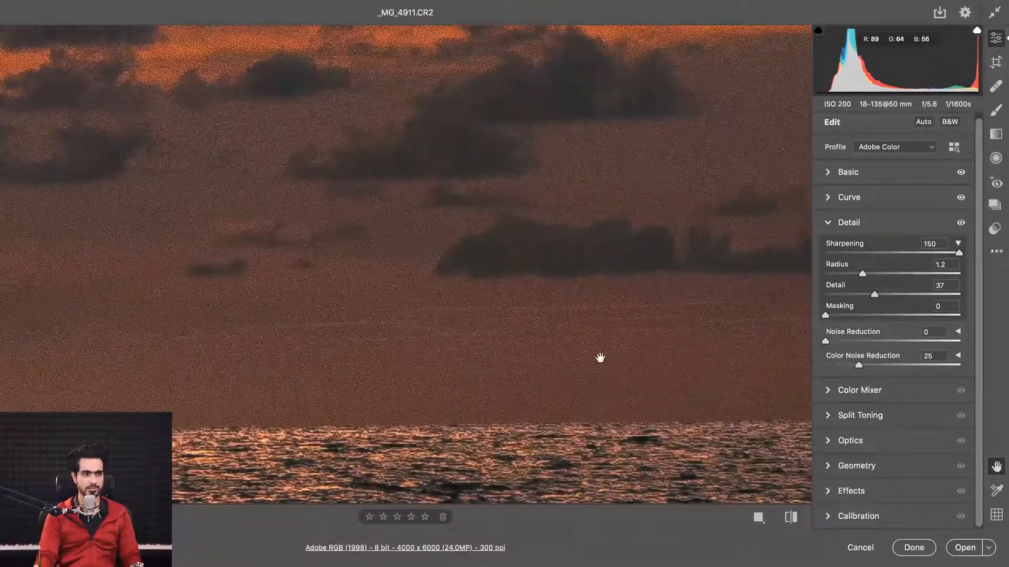
{"action": "left_click_drag", "start_coordinate": [600, 358], "coordinate": [418, 361]}
{"action": "left_click_drag", "start_coordinate": [705, 322], "coordinate": [301, 334]}
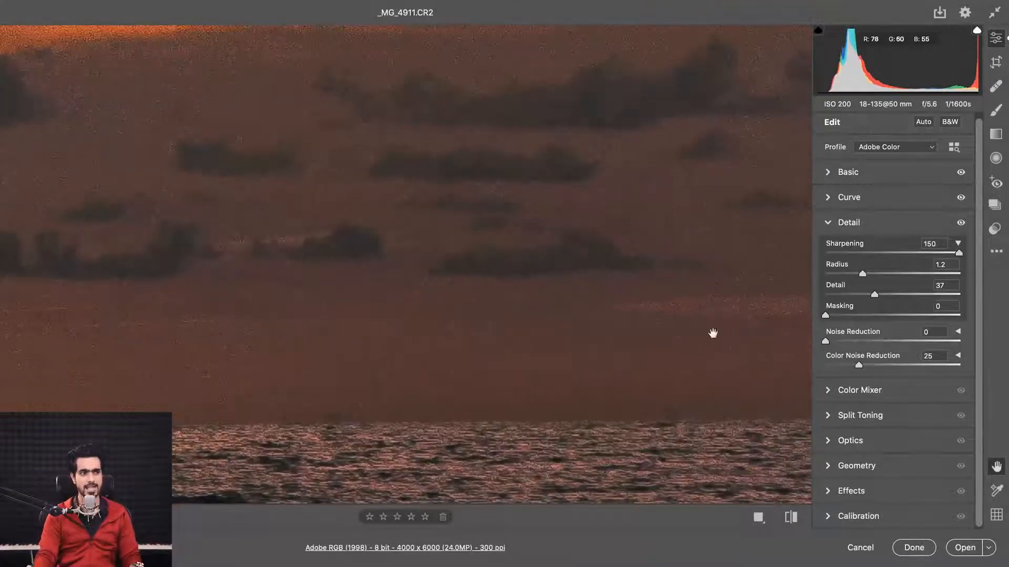
{"action": "mouse_move", "coordinate": [657, 360]}
{"action": "left_mouse_down"}
{"action": "mouse_move", "coordinate": [435, 336]}
{"action": "mouse_move", "coordinate": [662, 364]}
{"action": "left_mouse_up"}
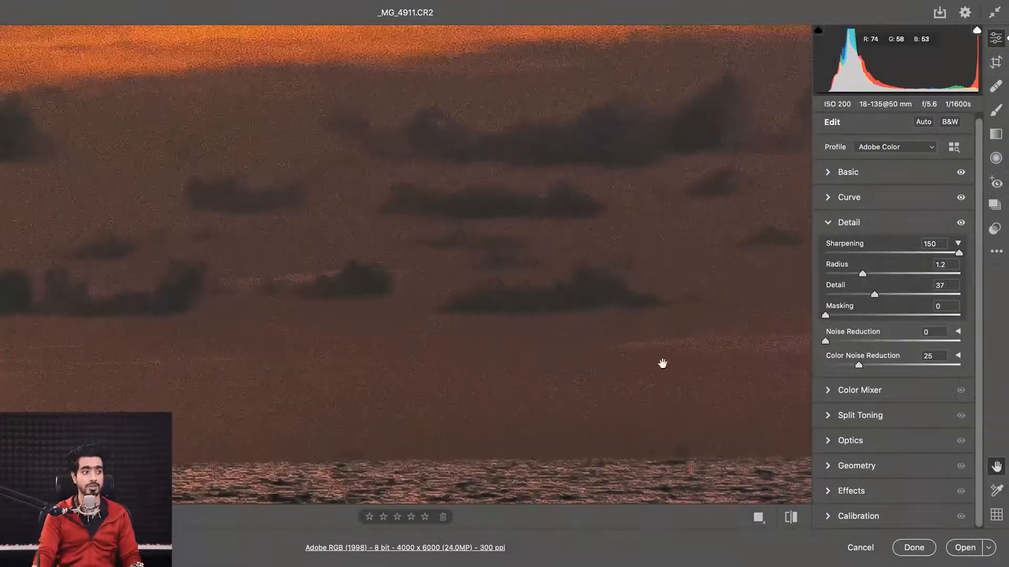
{"action": "left_click_drag", "start_coordinate": [336, 187], "coordinate": [502, 331]}
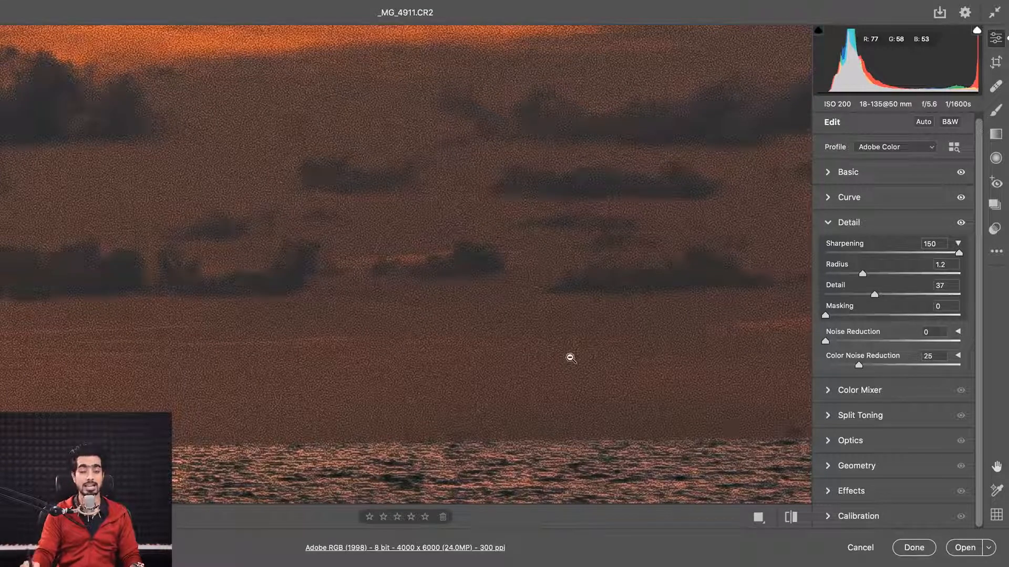
Try a sharpening masking of 33 and check its effect on the sky and sea
{"action": "key", "text": "alt"}
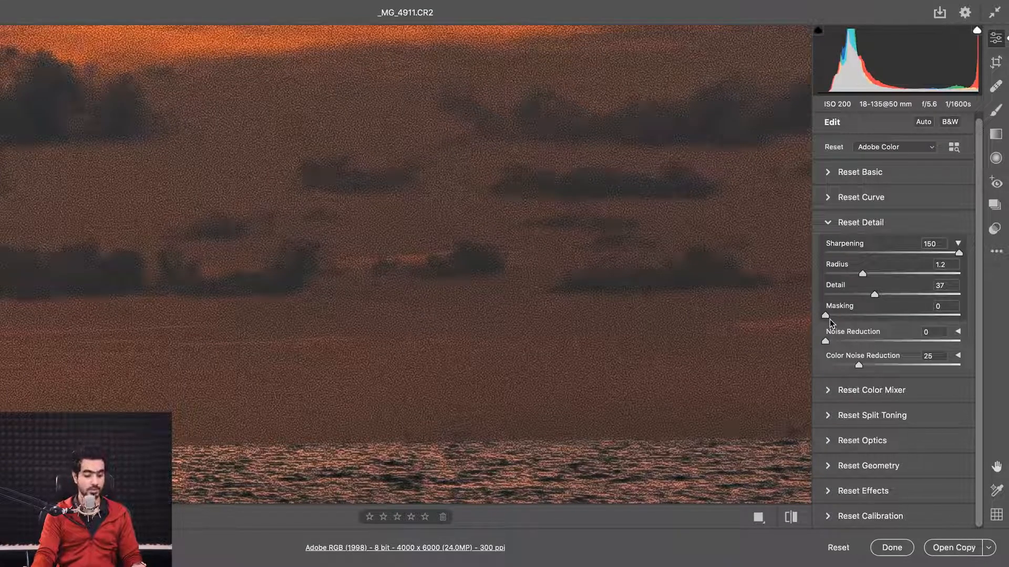
{"action": "left_click_drag", "start_coordinate": [826, 318], "coordinate": [869, 323]}
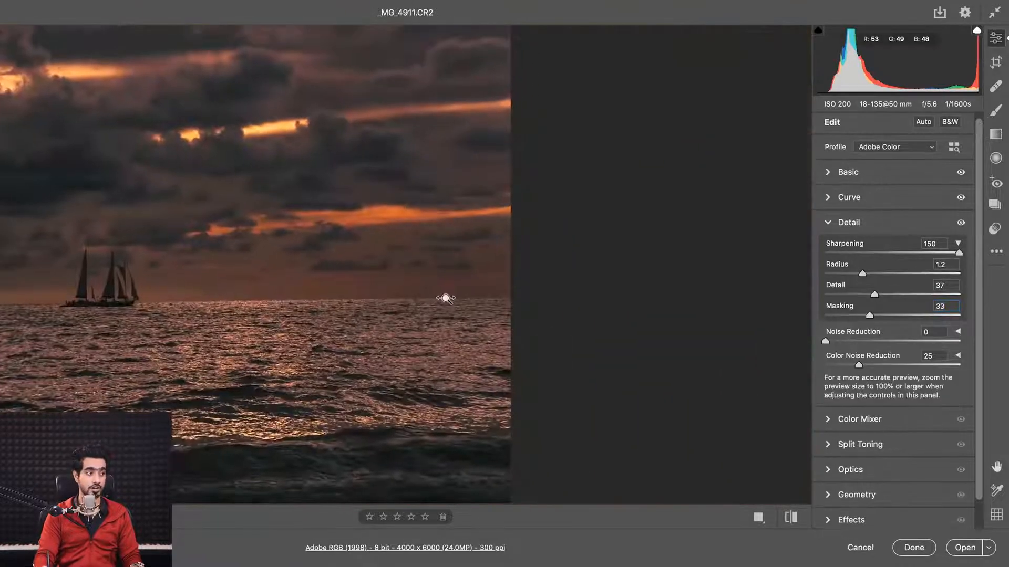
{"action": "left_click_drag", "start_coordinate": [445, 298], "coordinate": [489, 297]}
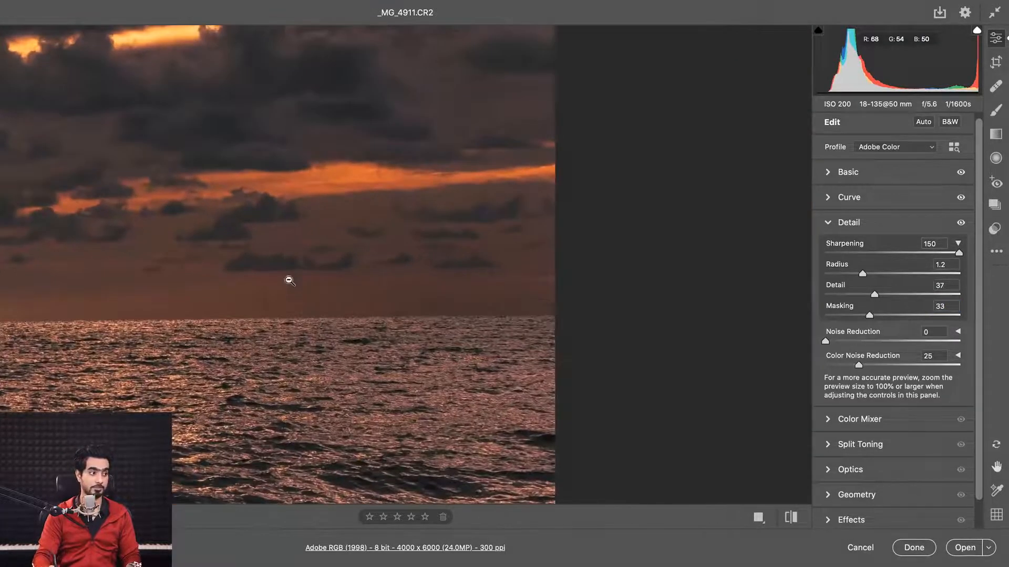
{"action": "left_click_drag", "start_coordinate": [289, 279], "coordinate": [715, 302]}
{"action": "left_click", "coordinate": [682, 281]}
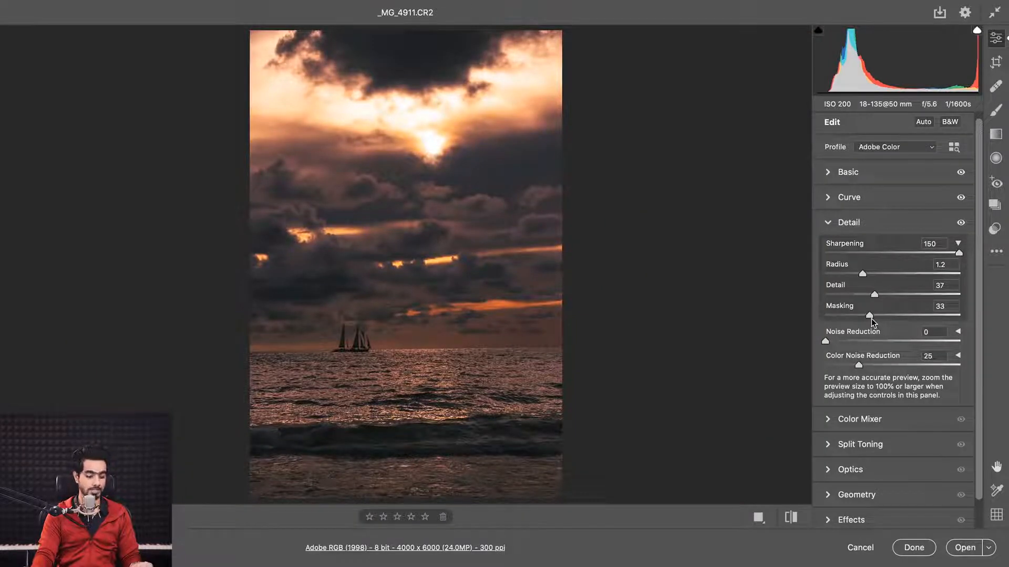
Try sharpening masking values of 48 and 20 over the whole photo using the black-and-white mask preview
{"action": "key", "text": "alt"}
{"action": "left_click_drag", "start_coordinate": [872, 317], "coordinate": [892, 332]}
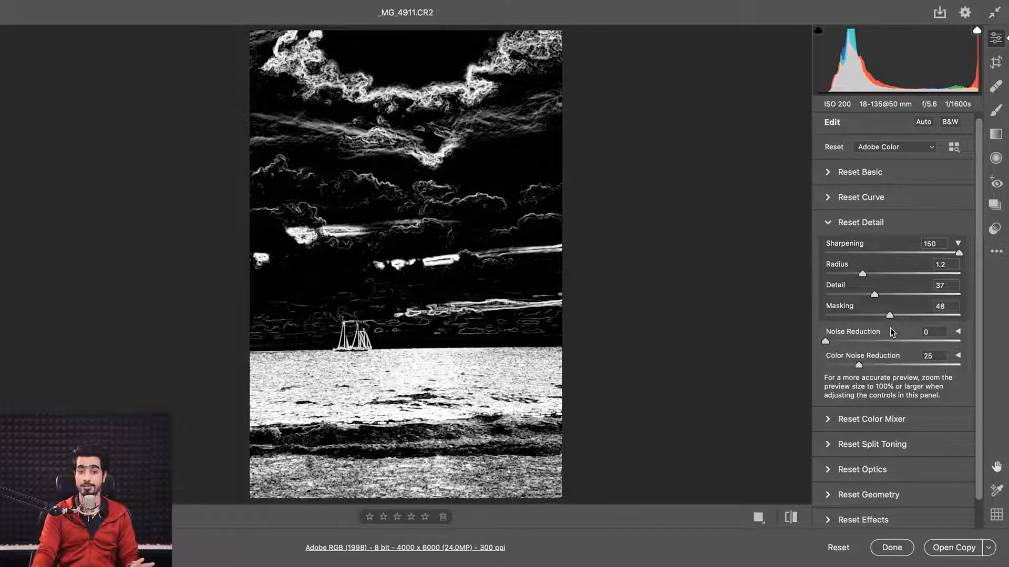
{"action": "left_click_drag", "start_coordinate": [889, 315], "coordinate": [852, 316]}
Examine the bright cloud gaps, plain sky and horizon up close for sharpening grain
{"action": "left_click_drag", "start_coordinate": [766, 336], "coordinate": [764, 335]}
{"action": "key", "text": "super+plus"}
{"action": "key", "text": "super+plus"}
{"action": "key", "text": "super+plus"}
{"action": "key", "text": "super+plus"}
{"action": "key", "text": "space"}
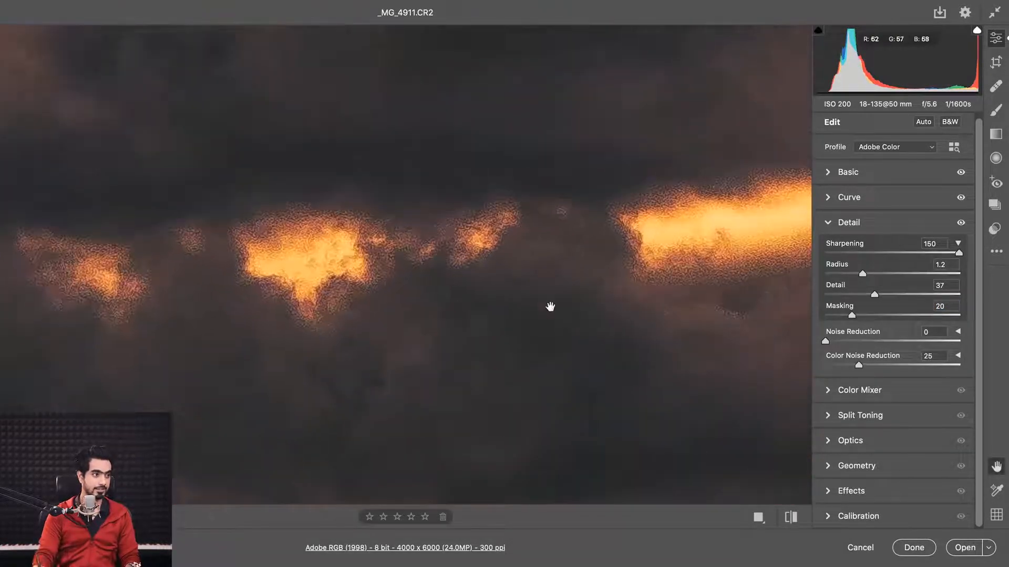
{"action": "left_click_drag", "start_coordinate": [505, 449], "coordinate": [465, 58]}
{"action": "left_click_drag", "start_coordinate": [452, 420], "coordinate": [518, 155]}
{"action": "left_click_drag", "start_coordinate": [489, 417], "coordinate": [529, 210]}
{"action": "left_click_drag", "start_coordinate": [445, 347], "coordinate": [541, 280]}
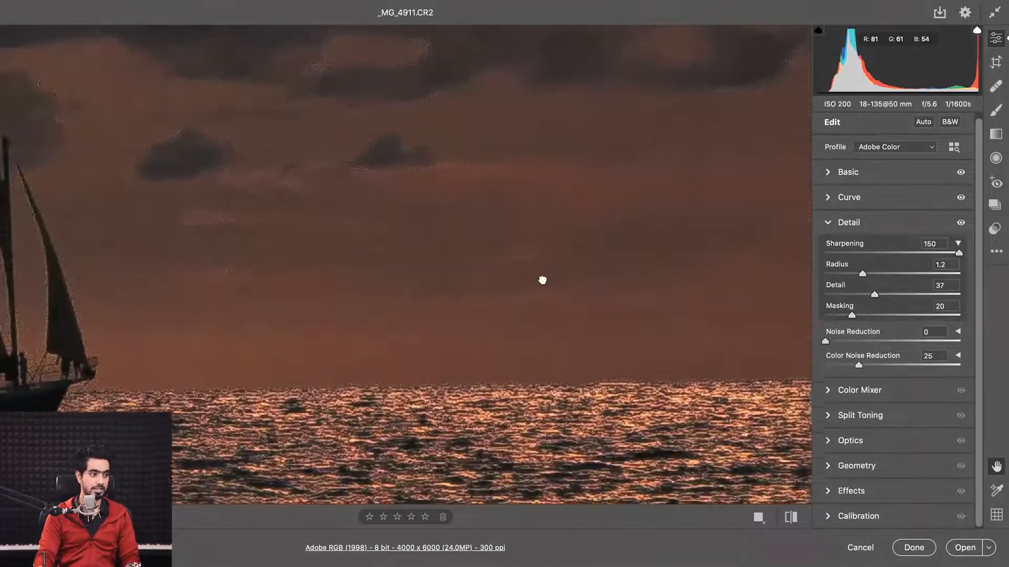
{"action": "left_click_drag", "start_coordinate": [446, 302], "coordinate": [488, 354]}
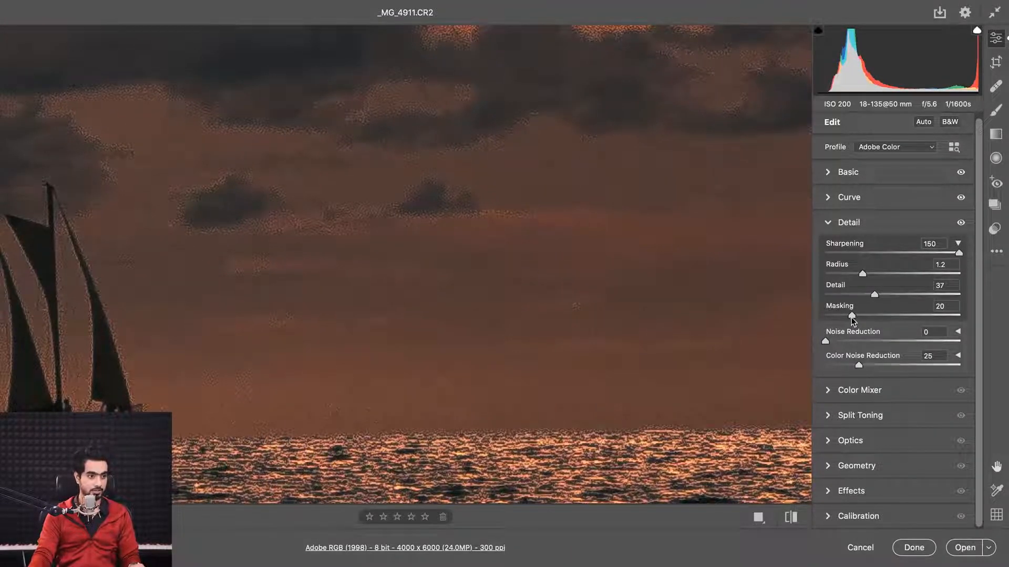
Set the sharpening masking to 42 and examine the plain sky and the edges of the sailboats
{"action": "left_click_drag", "start_coordinate": [851, 316], "coordinate": [881, 315]}
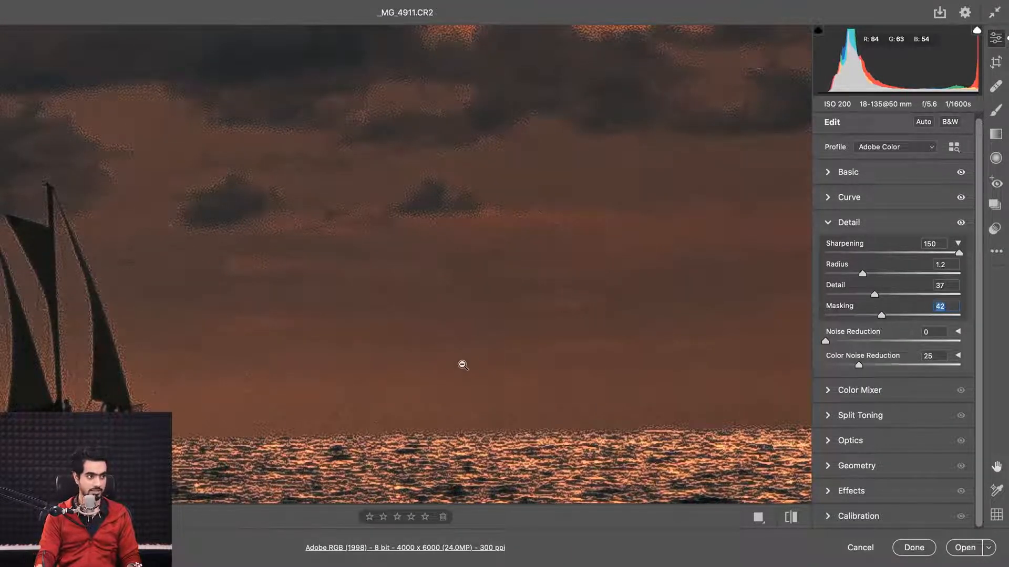
{"action": "mouse_move", "coordinate": [543, 339]}
{"action": "left_mouse_down"}
{"action": "mouse_move", "coordinate": [515, 329]}
{"action": "mouse_move", "coordinate": [310, 333]}
{"action": "left_mouse_up"}
{"action": "mouse_move", "coordinate": [599, 342]}
{"action": "left_mouse_down"}
{"action": "mouse_move", "coordinate": [423, 343]}
{"action": "mouse_move", "coordinate": [494, 346]}
{"action": "left_mouse_up"}
{"action": "left_click_drag", "start_coordinate": [599, 184], "coordinate": [460, 413]}
{"action": "left_click_drag", "start_coordinate": [554, 254], "coordinate": [820, 152]}
{"action": "left_click_drag", "start_coordinate": [335, 370], "coordinate": [568, 304]}
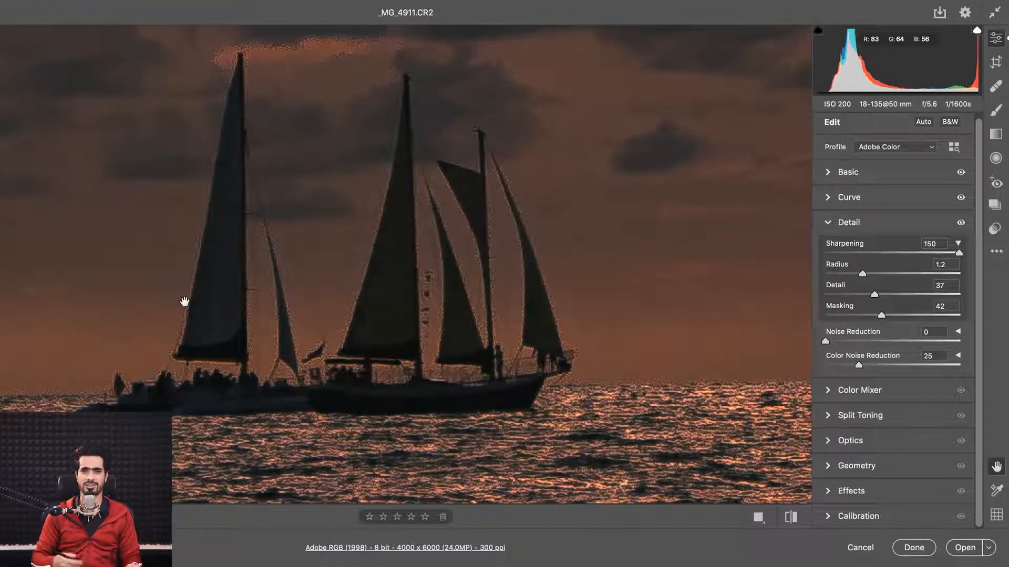
{"action": "left_click_drag", "start_coordinate": [327, 304], "coordinate": [480, 335]}
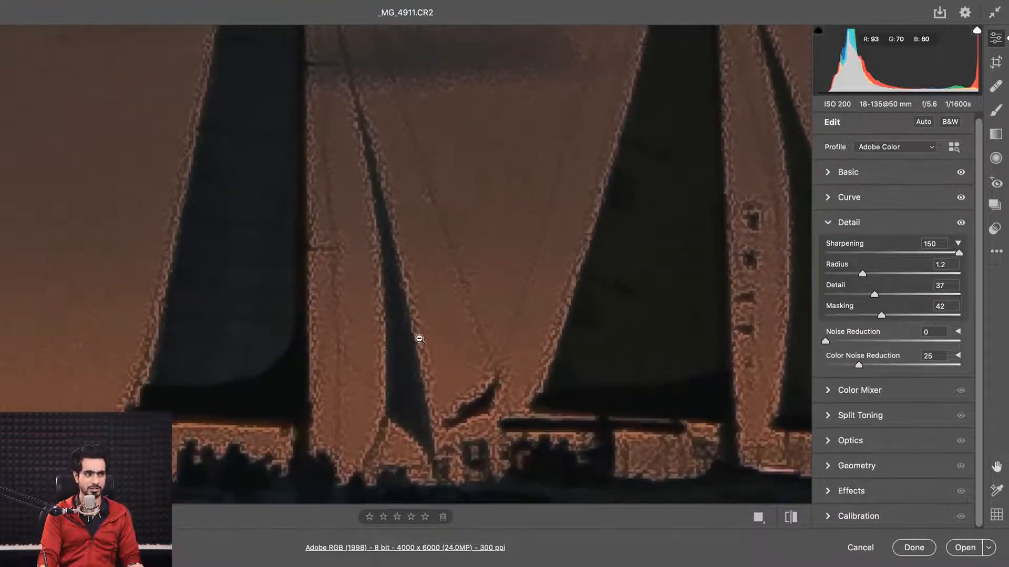
Set the sharpening masking to 0 and the sharpening amount to 55, and fit the whole photo in view
{"action": "left_click_drag", "start_coordinate": [500, 287], "coordinate": [394, 353]}
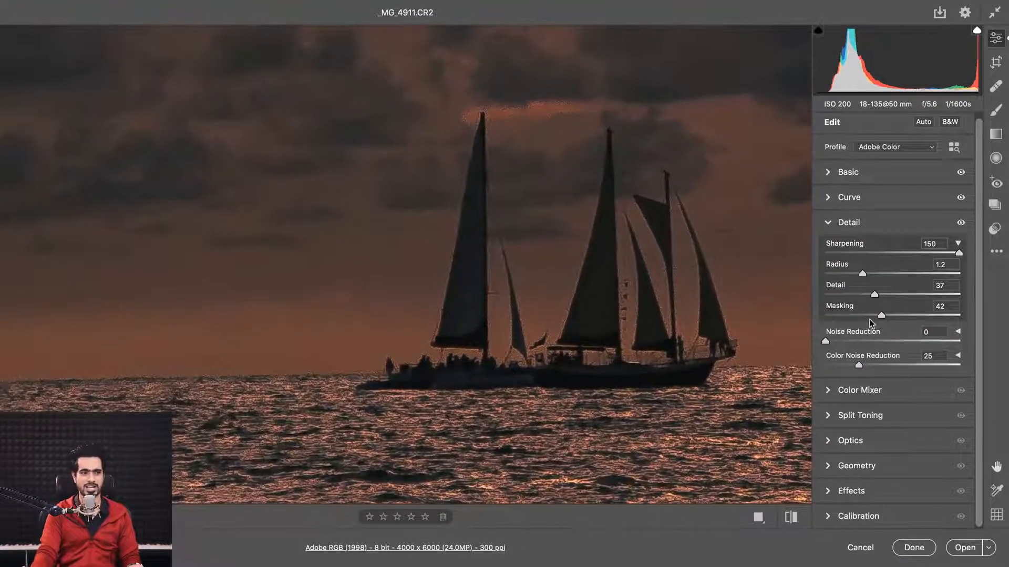
{"action": "left_click_drag", "start_coordinate": [881, 315], "coordinate": [789, 313]}
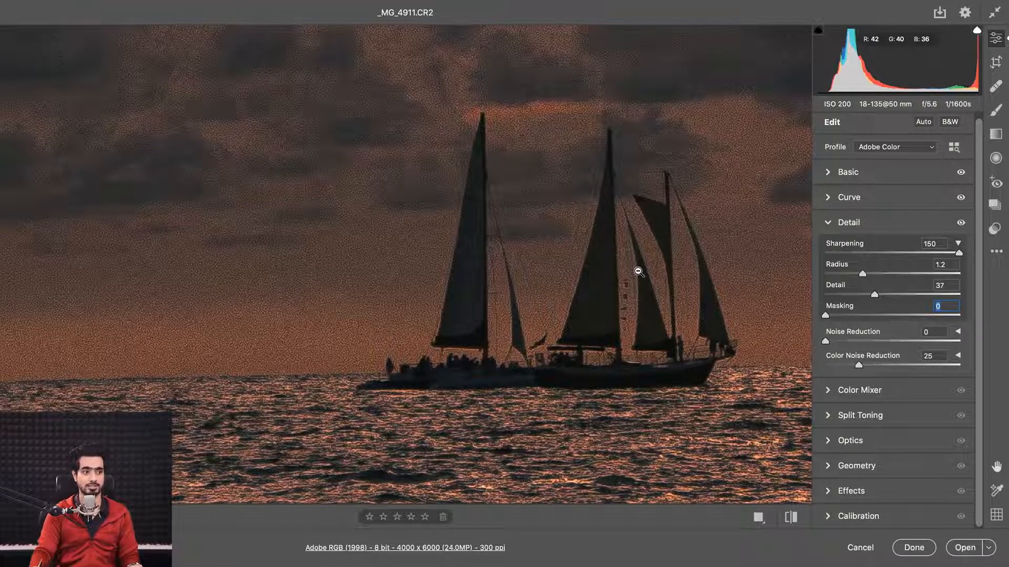
{"action": "left_click_drag", "start_coordinate": [959, 253], "coordinate": [875, 267]}
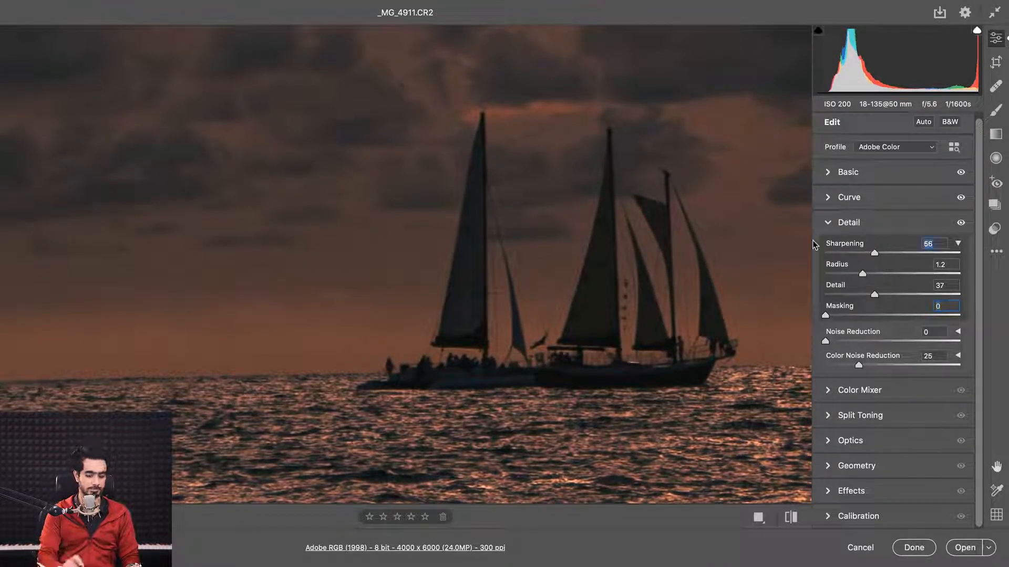
{"action": "key", "text": "super+0"}
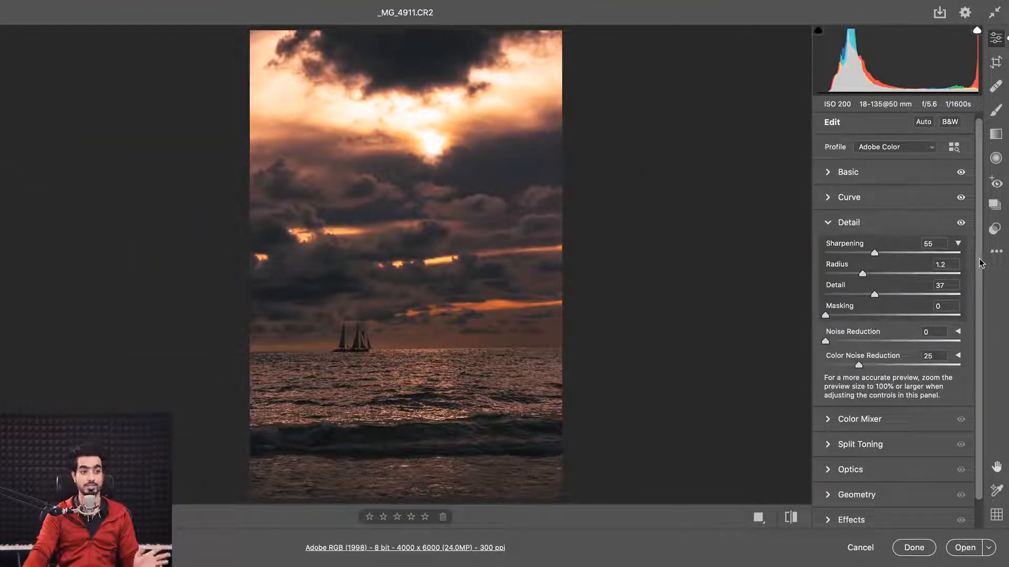
Examine the Color Mixer's hue, saturation and luminance controls for each color range, including the combined view of all of them
{"action": "left_click", "coordinate": [849, 228]}
{"action": "left_click", "coordinate": [854, 252]}
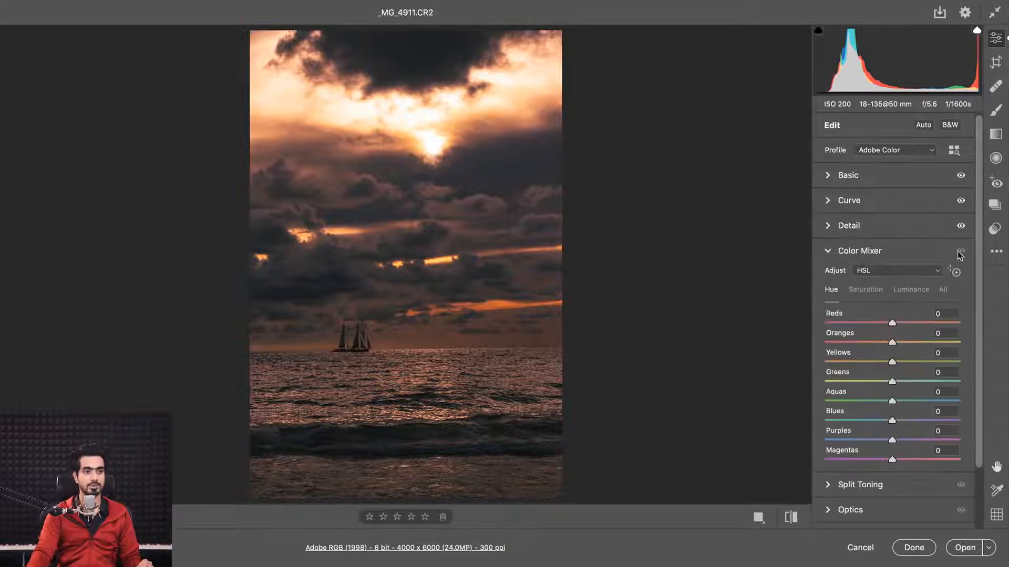
{"action": "mouse_move", "coordinate": [979, 243]}
{"action": "left_mouse_down"}
{"action": "mouse_move", "coordinate": [976, 283]}
{"action": "mouse_move", "coordinate": [976, 243]}
{"action": "left_mouse_up"}
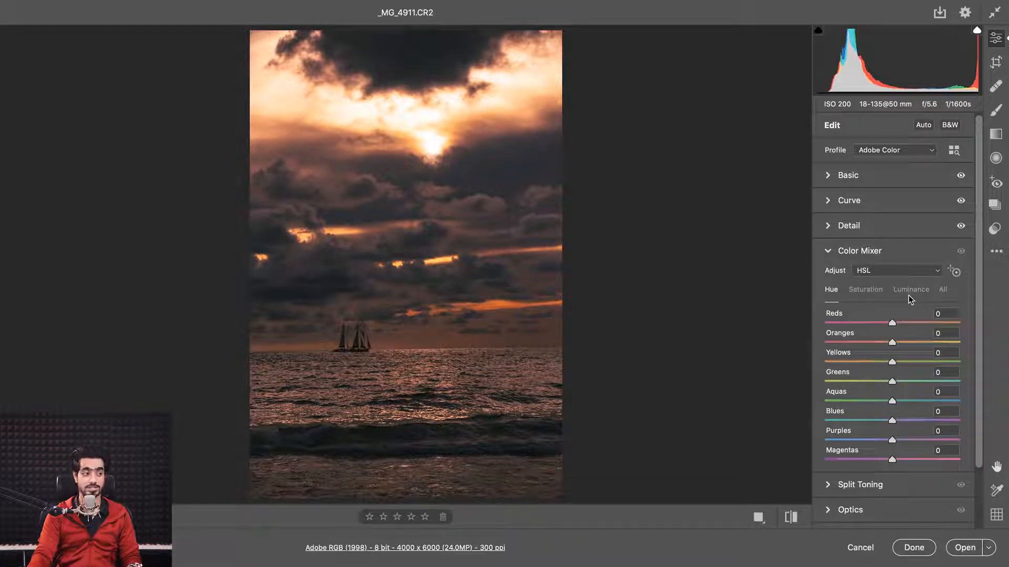
{"action": "left_click_drag", "start_coordinate": [977, 300], "coordinate": [975, 330]}
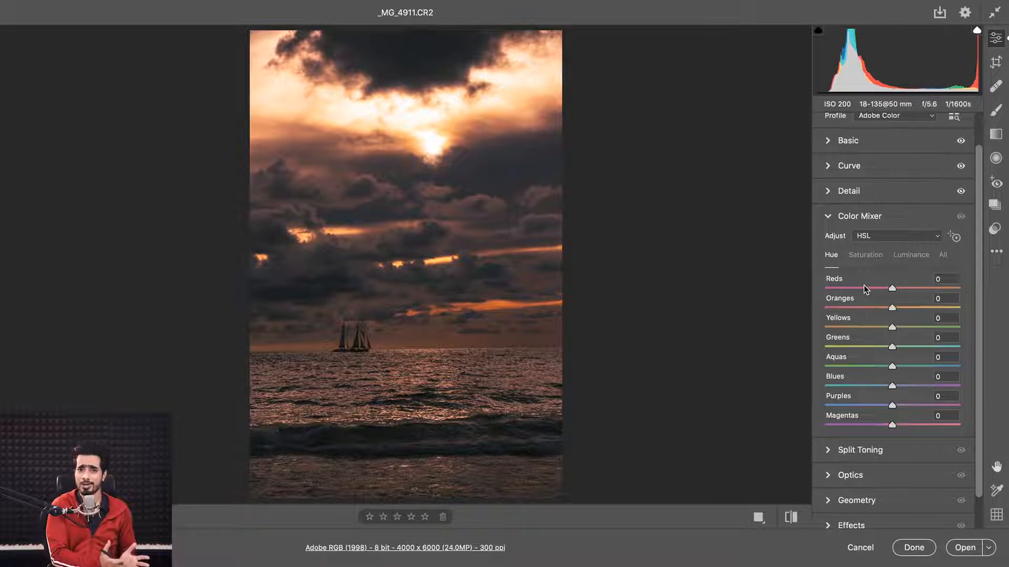
{"action": "left_click", "coordinate": [865, 256]}
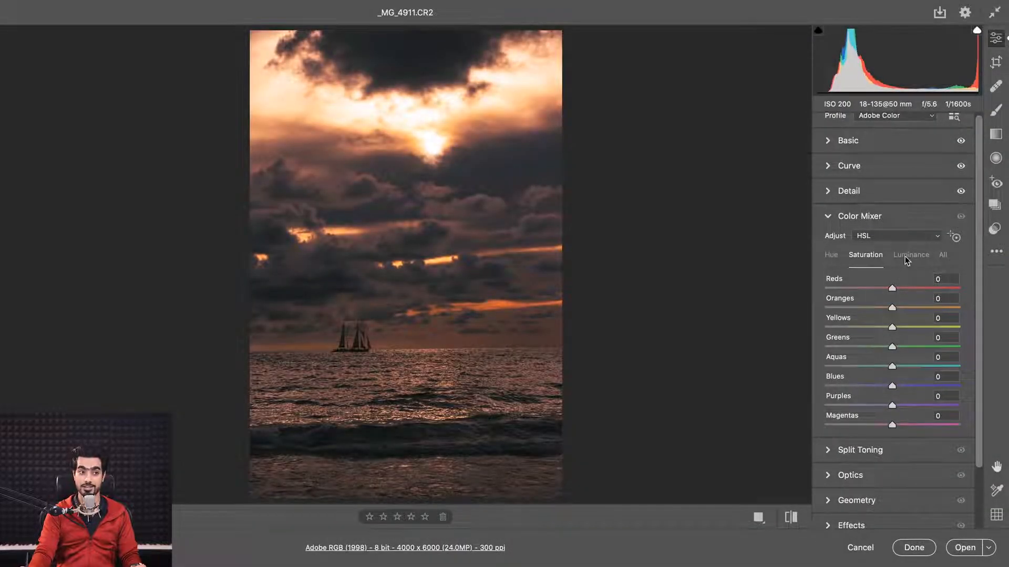
{"action": "left_click", "coordinate": [907, 256]}
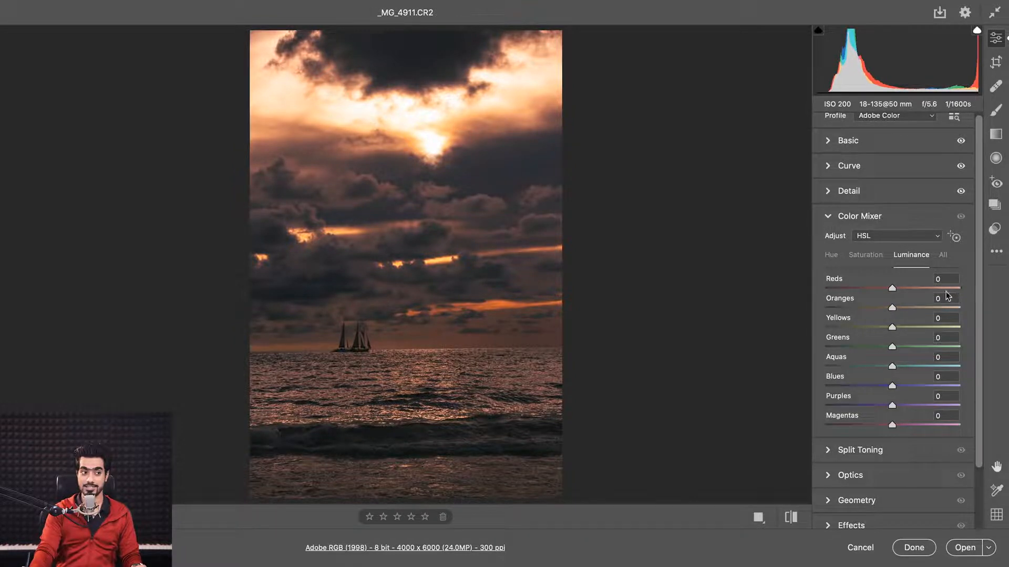
{"action": "left_click", "coordinate": [943, 255]}
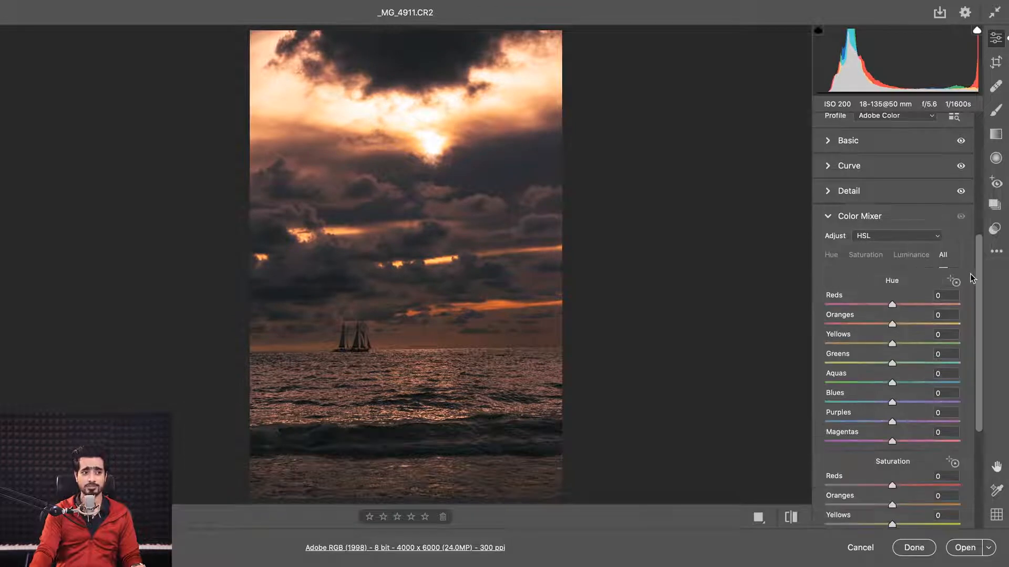
{"action": "scroll", "coordinate": [980, 294], "scroll_direction": "down", "scroll_amount": 5}
{"action": "scroll", "coordinate": [981, 294], "scroll_direction": "up", "scroll_amount": 3}
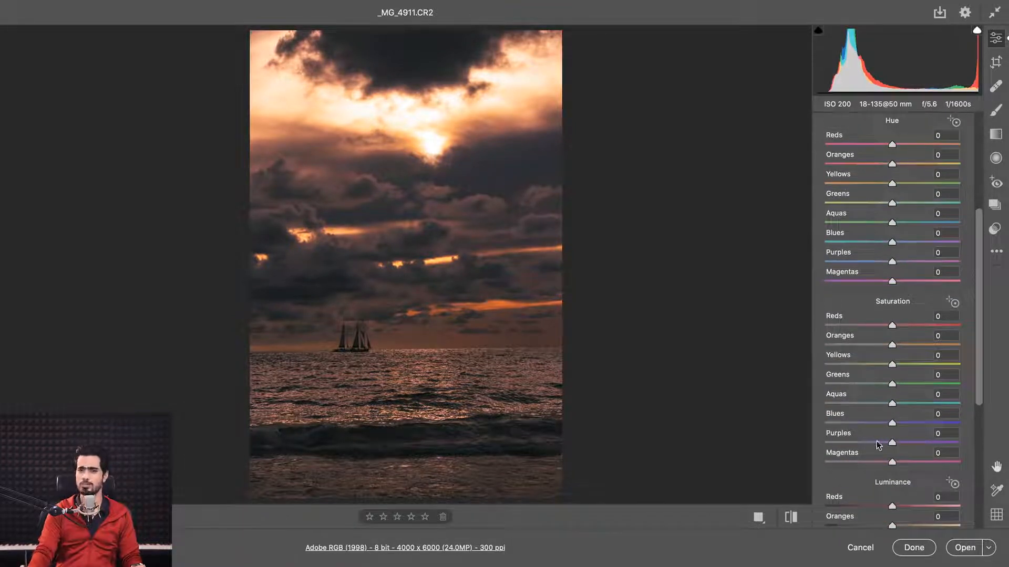
{"action": "scroll", "coordinate": [977, 314], "scroll_direction": "up", "scroll_amount": 5}
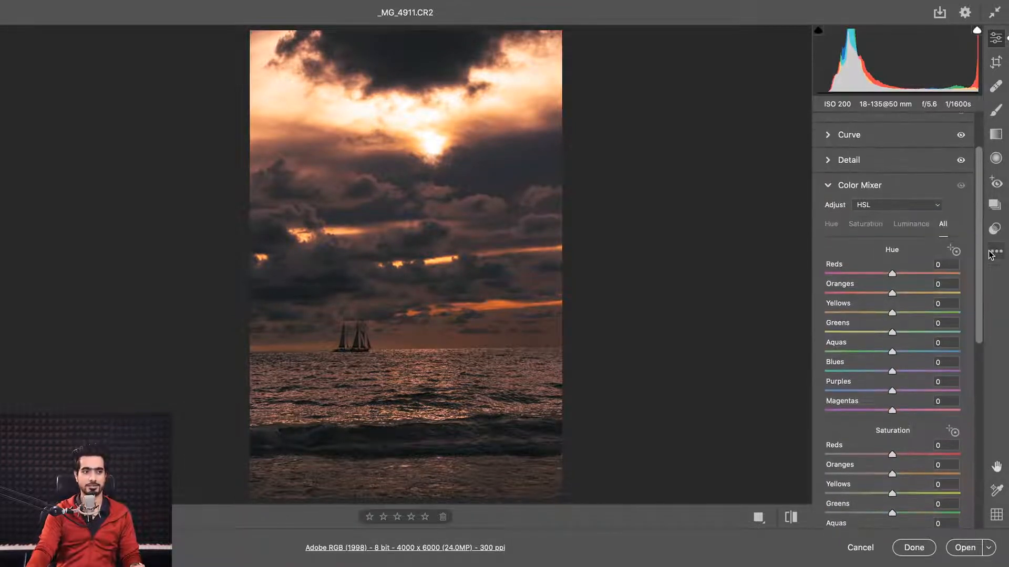
{"action": "left_click", "coordinate": [914, 239]}
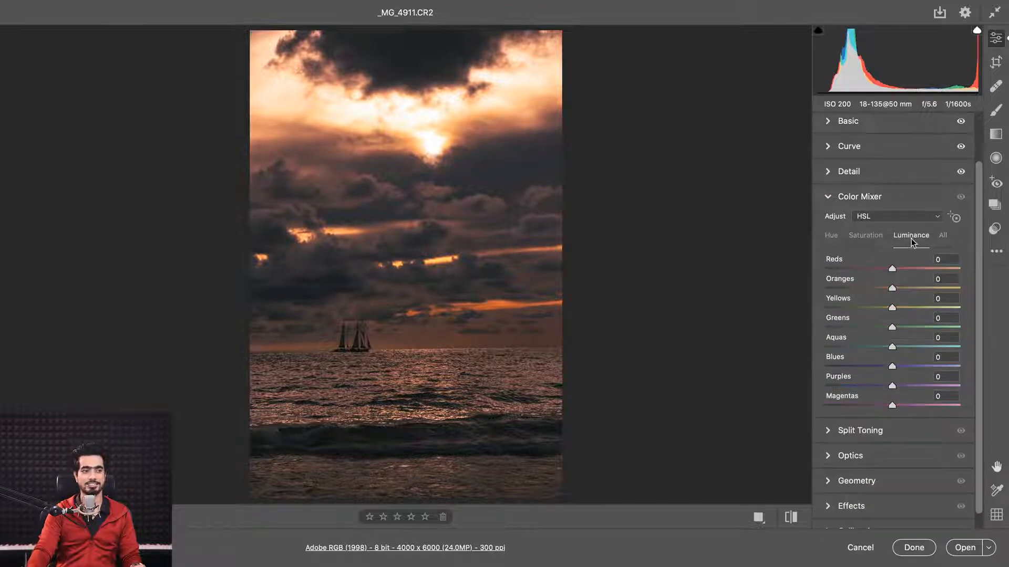
Shift the hue of the oranges to -2 in the Color Mixer
{"action": "left_click", "coordinate": [833, 238]}
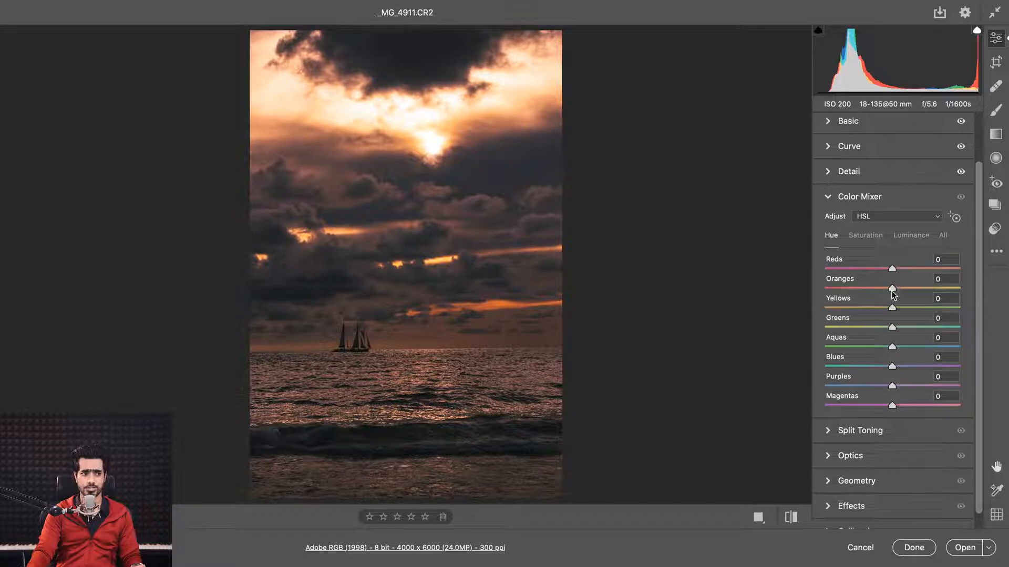
{"action": "mouse_move", "coordinate": [892, 290]}
{"action": "left_mouse_down"}
{"action": "mouse_move", "coordinate": [858, 293]}
{"action": "mouse_move", "coordinate": [950, 297]}
{"action": "mouse_move", "coordinate": [891, 302]}
{"action": "left_mouse_up"}
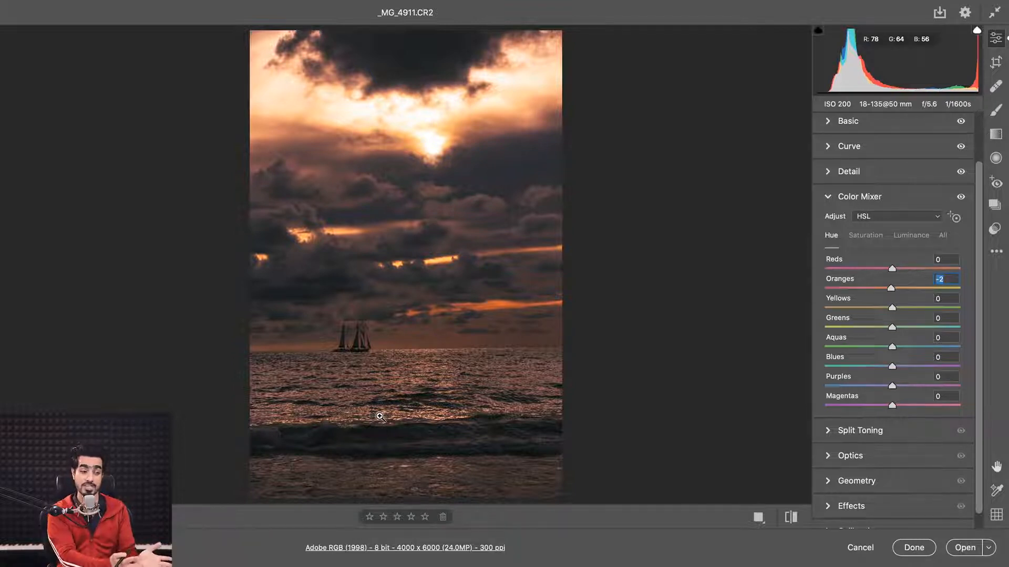
{"action": "left_click", "coordinate": [893, 330]}
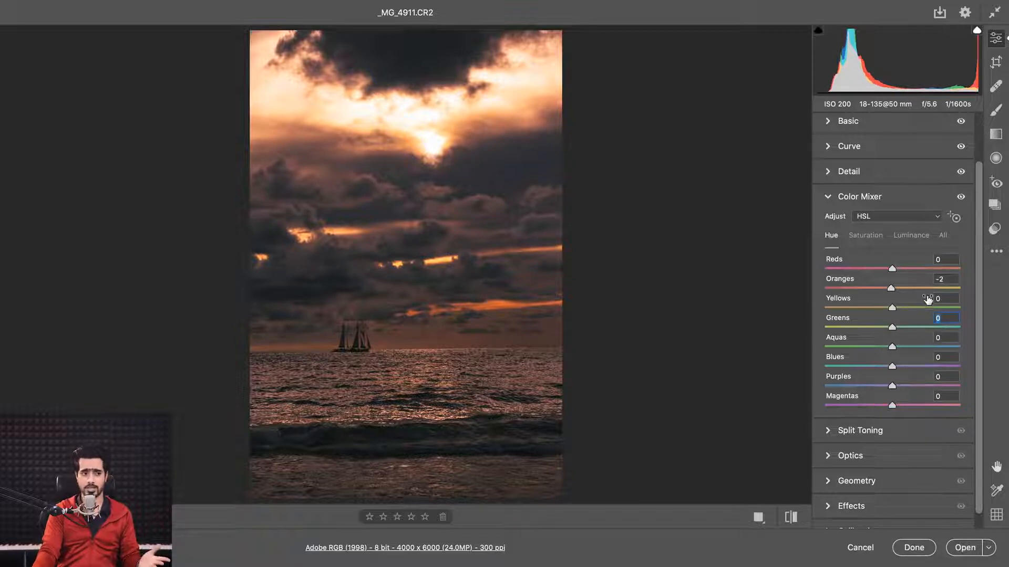
Set the Color Mixer saturation to +1 for the yellows and -6 for the oranges
{"action": "left_click", "coordinate": [869, 237]}
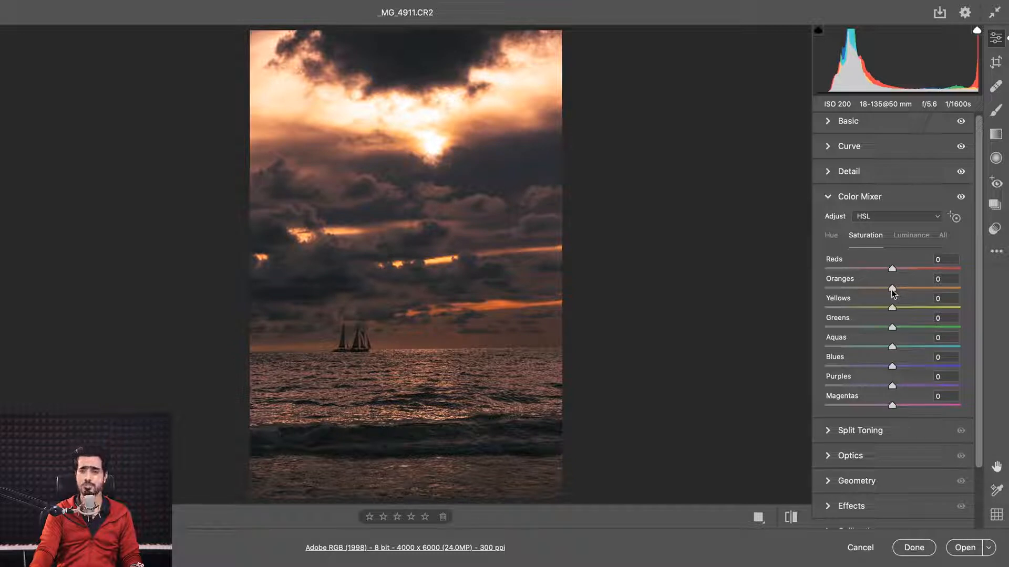
{"action": "mouse_move", "coordinate": [897, 308]}
{"action": "left_mouse_down"}
{"action": "mouse_move", "coordinate": [939, 310]}
{"action": "mouse_move", "coordinate": [849, 307]}
{"action": "mouse_move", "coordinate": [893, 310]}
{"action": "left_mouse_up"}
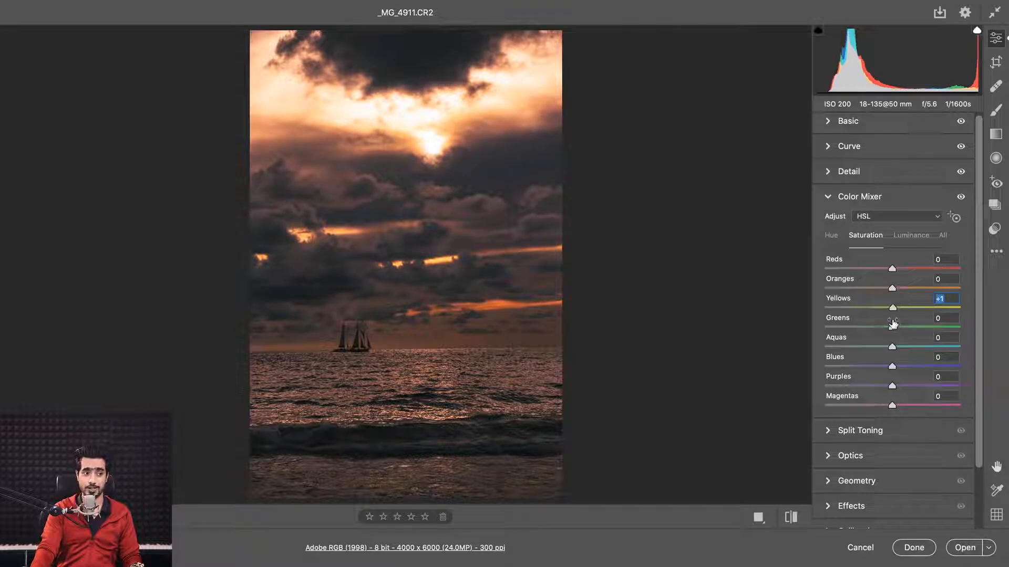
{"action": "mouse_move", "coordinate": [894, 289]}
{"action": "left_mouse_down"}
{"action": "mouse_move", "coordinate": [931, 292]}
{"action": "mouse_move", "coordinate": [869, 291]}
{"action": "mouse_move", "coordinate": [908, 295]}
{"action": "mouse_move", "coordinate": [890, 295]}
{"action": "left_mouse_up"}
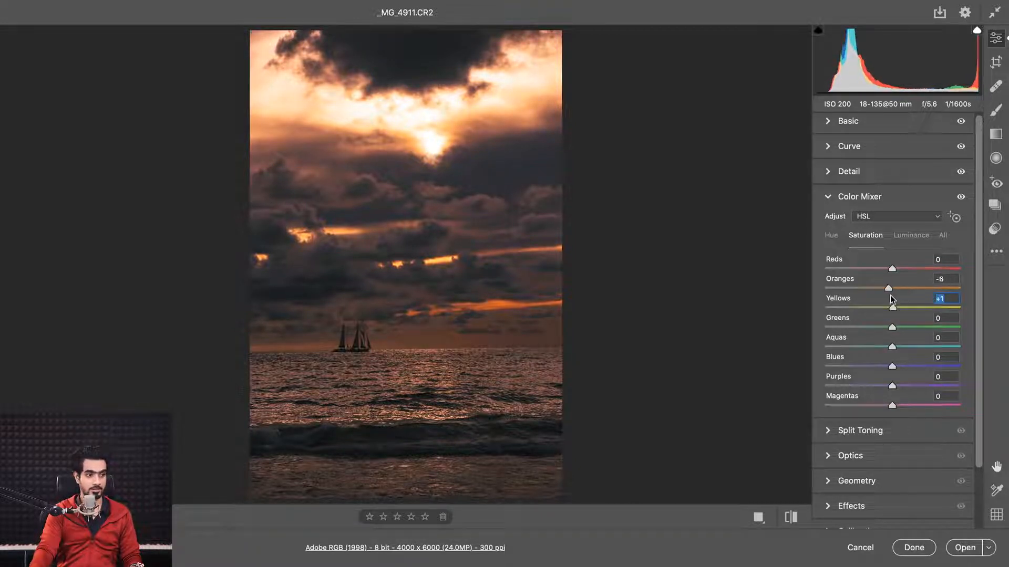
Darken the oranges to a luminance of -4 and the yellows to -25 in the Color Mixer
{"action": "left_click", "coordinate": [911, 236]}
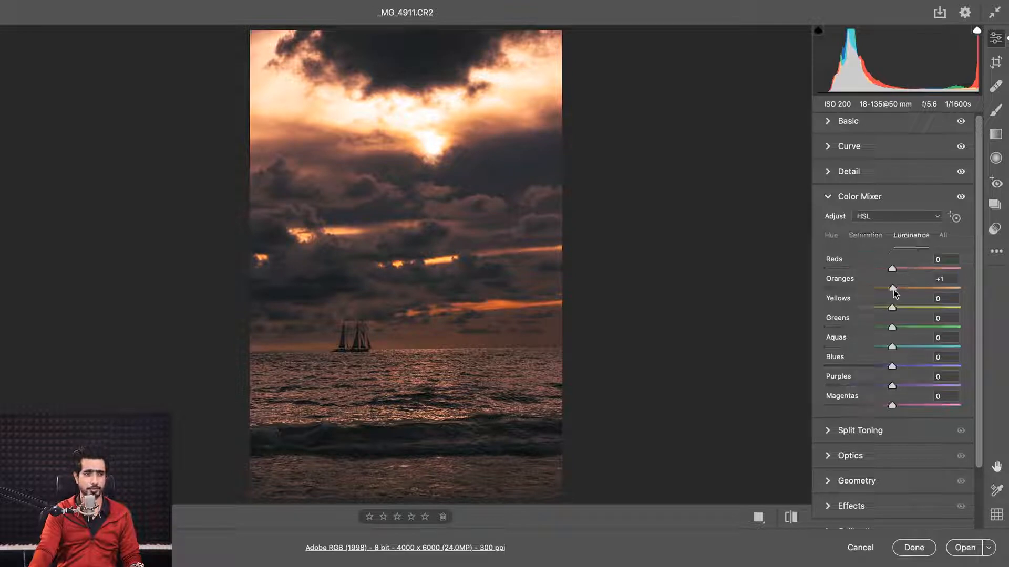
{"action": "left_click_drag", "start_coordinate": [893, 289], "coordinate": [883, 311]}
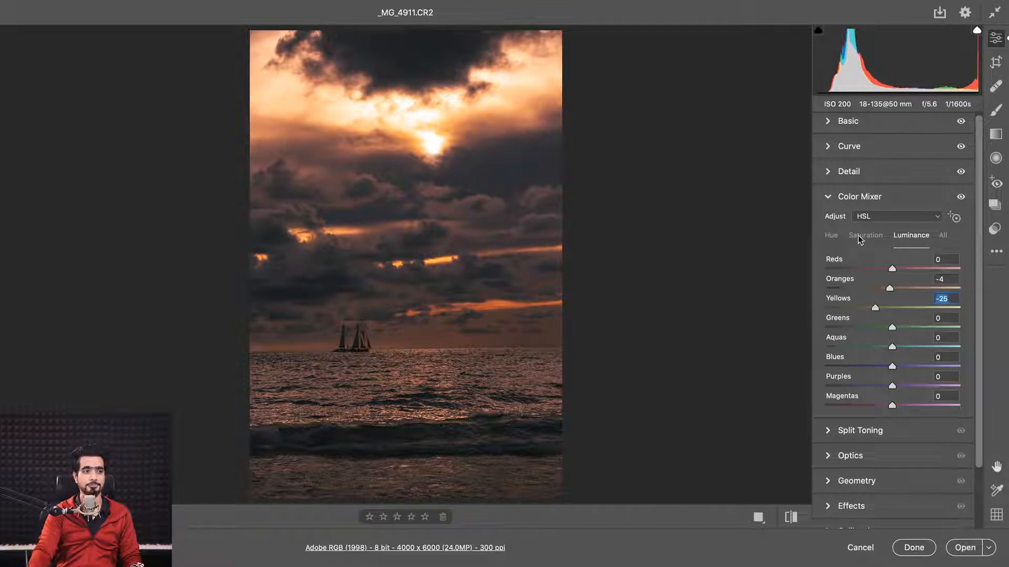
{"action": "left_click", "coordinate": [848, 200]}
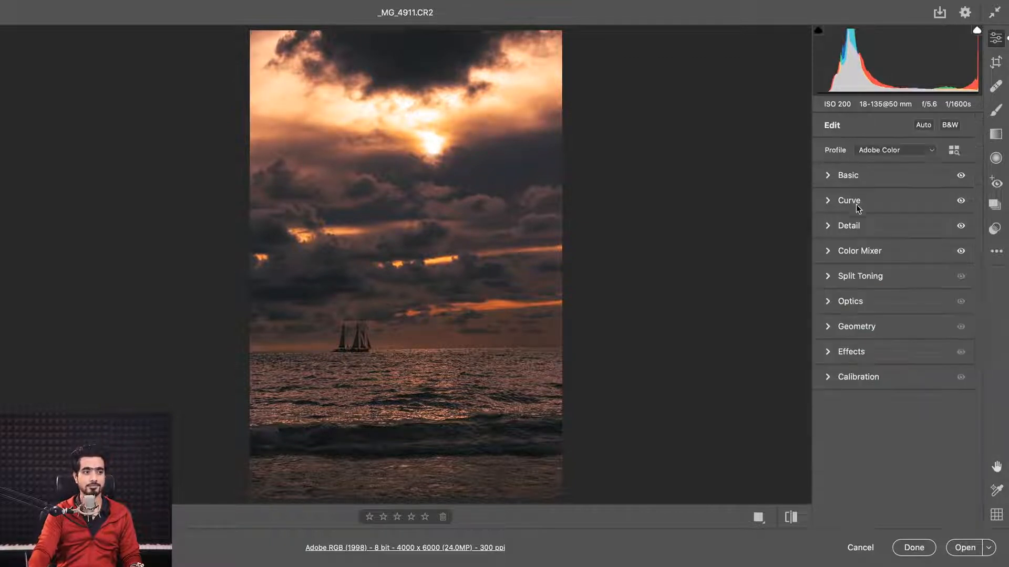
Split-tone the highlights with hue 49 and saturation 83, and the shadows with hue 231 and saturation 32
{"action": "left_click", "coordinate": [858, 278]}
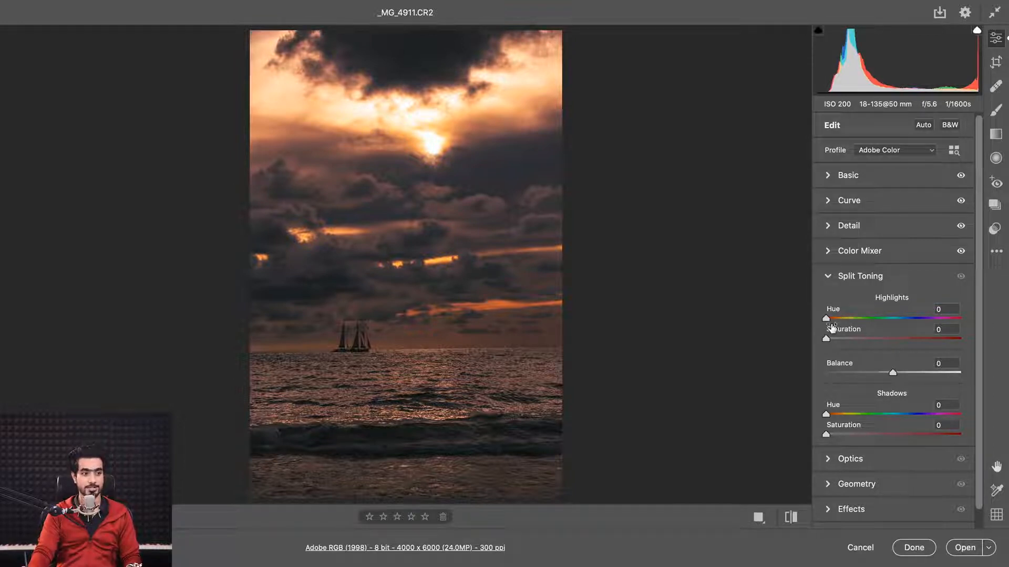
{"action": "left_click_drag", "start_coordinate": [826, 319], "coordinate": [844, 322]}
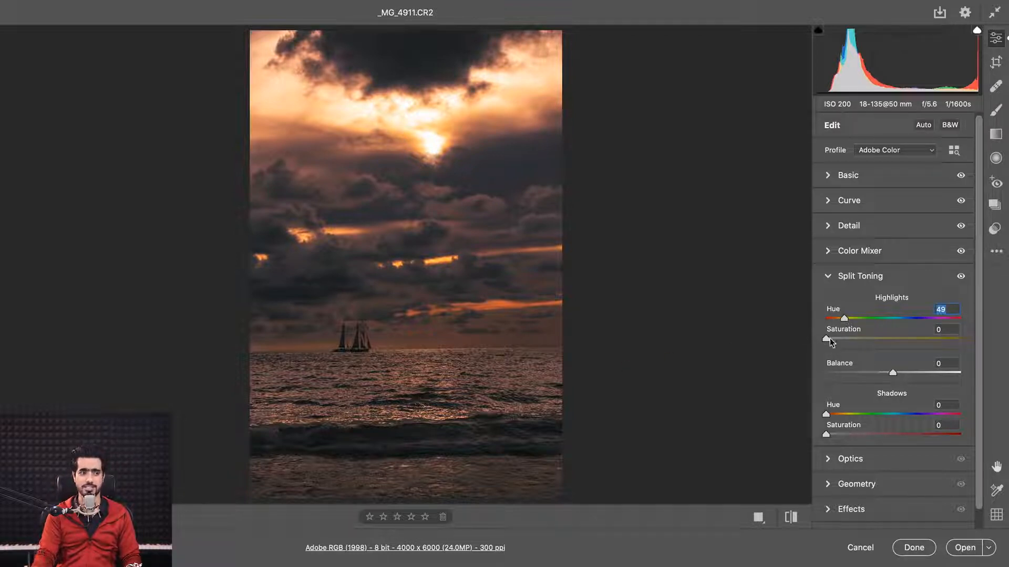
{"action": "left_click_drag", "start_coordinate": [826, 340], "coordinate": [938, 352]}
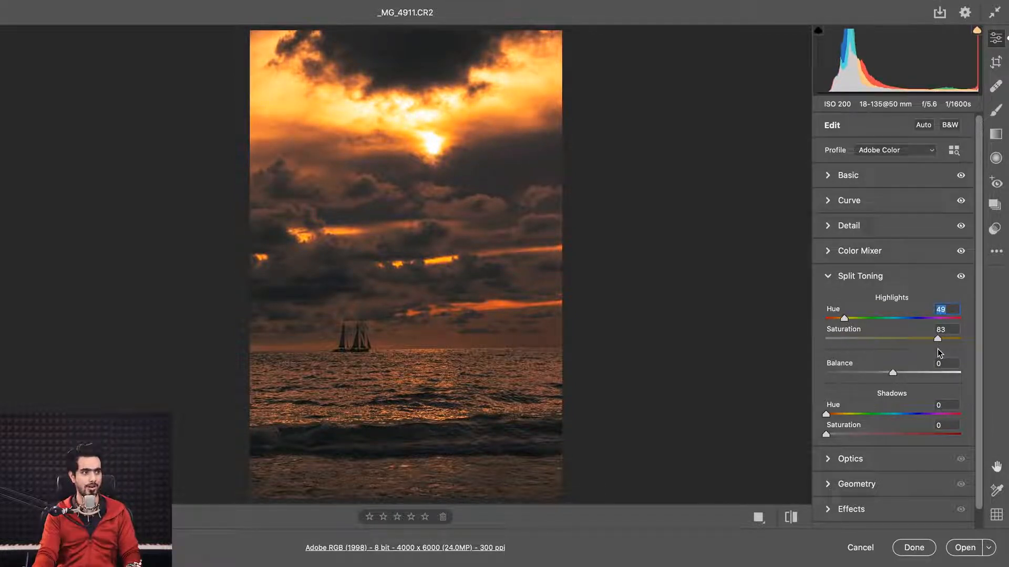
{"action": "key", "text": "Tab"}
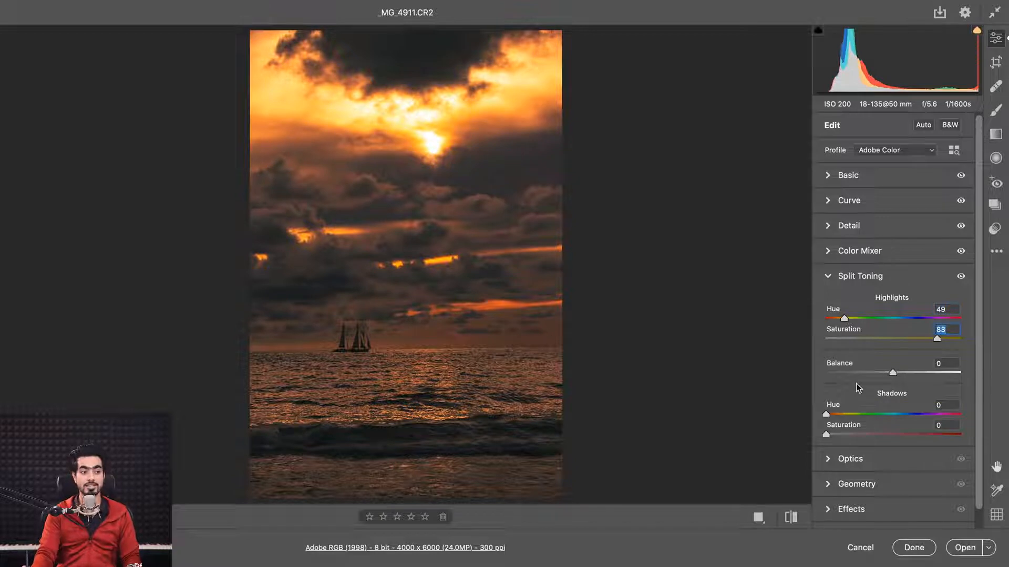
{"action": "left_click_drag", "start_coordinate": [833, 419], "coordinate": [912, 418]}
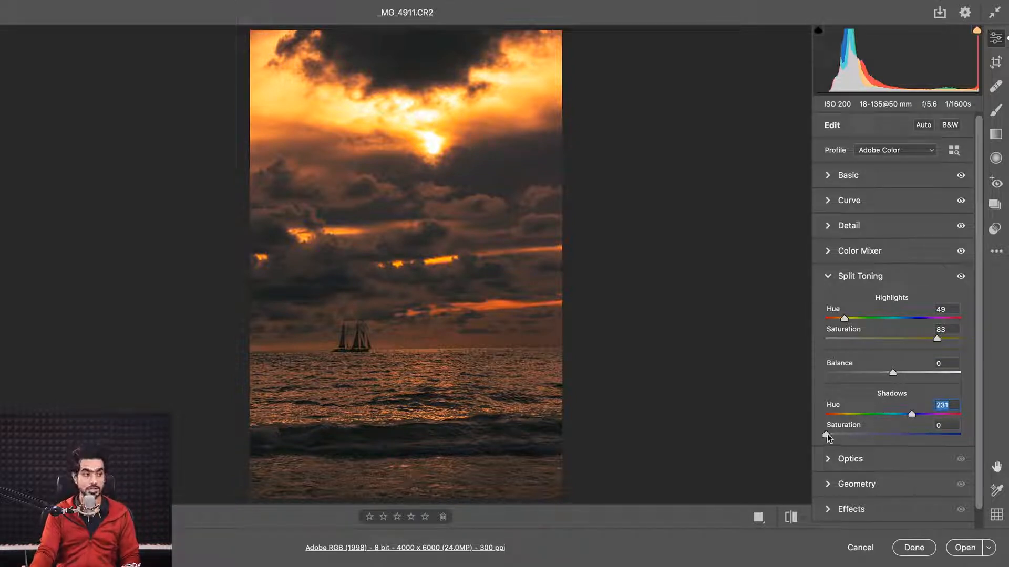
{"action": "left_click_drag", "start_coordinate": [826, 436], "coordinate": [864, 448]}
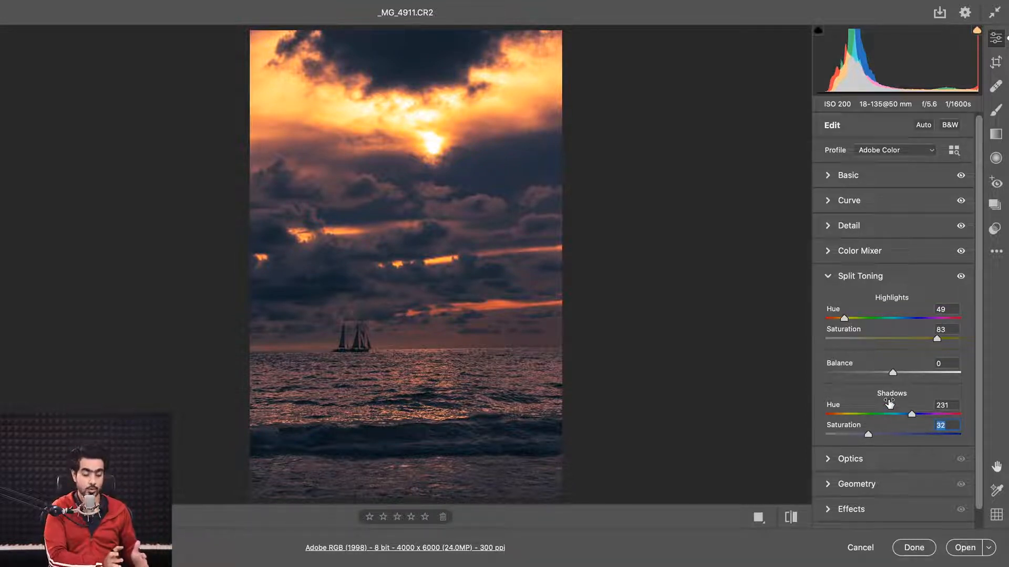
Try split toning balance values of 54 and -49 and settle on 42
{"action": "left_click_drag", "start_coordinate": [890, 377], "coordinate": [929, 379]}
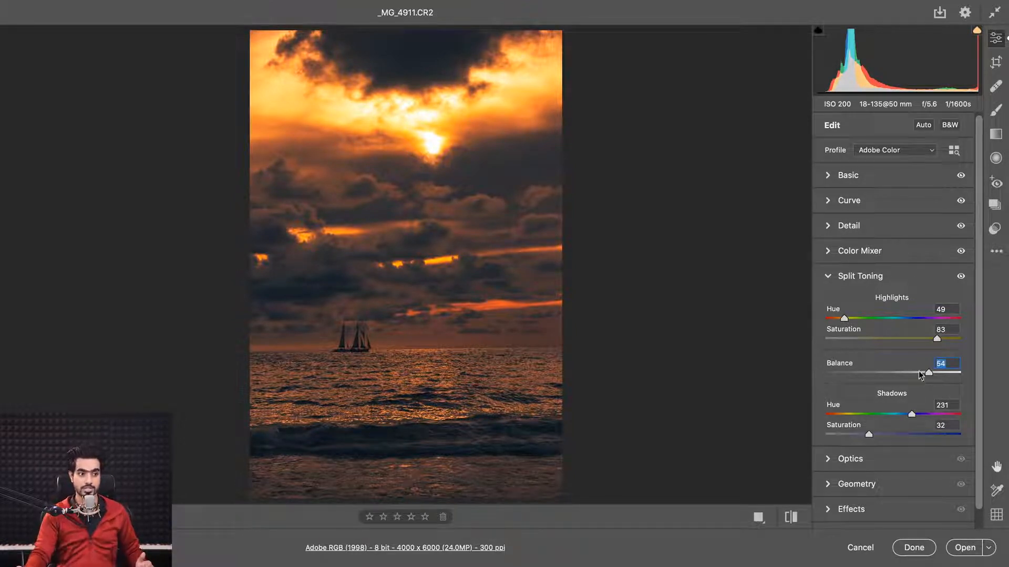
{"action": "left_click_drag", "start_coordinate": [920, 376], "coordinate": [861, 375]}
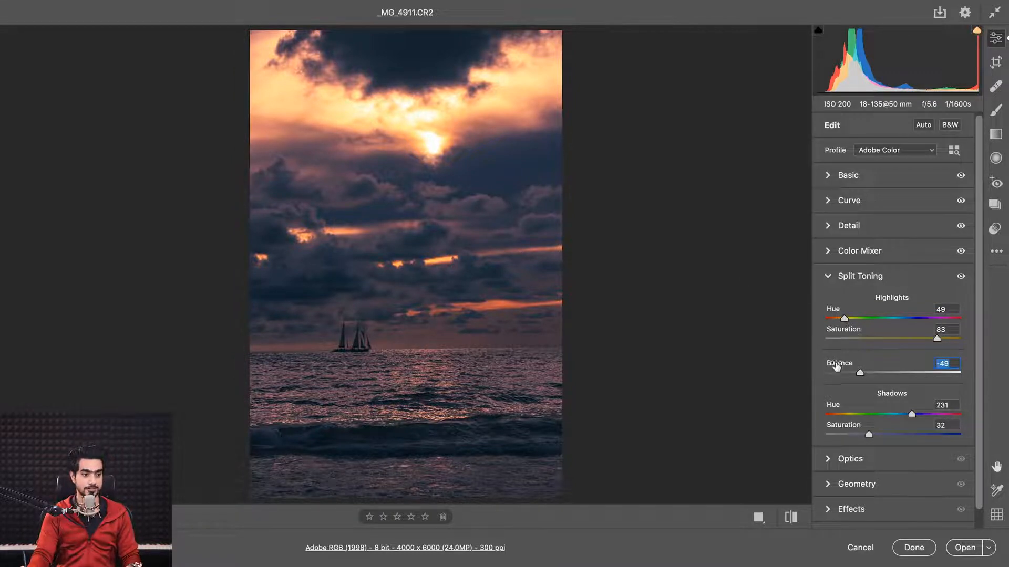
{"action": "left_click_drag", "start_coordinate": [860, 373], "coordinate": [928, 374]}
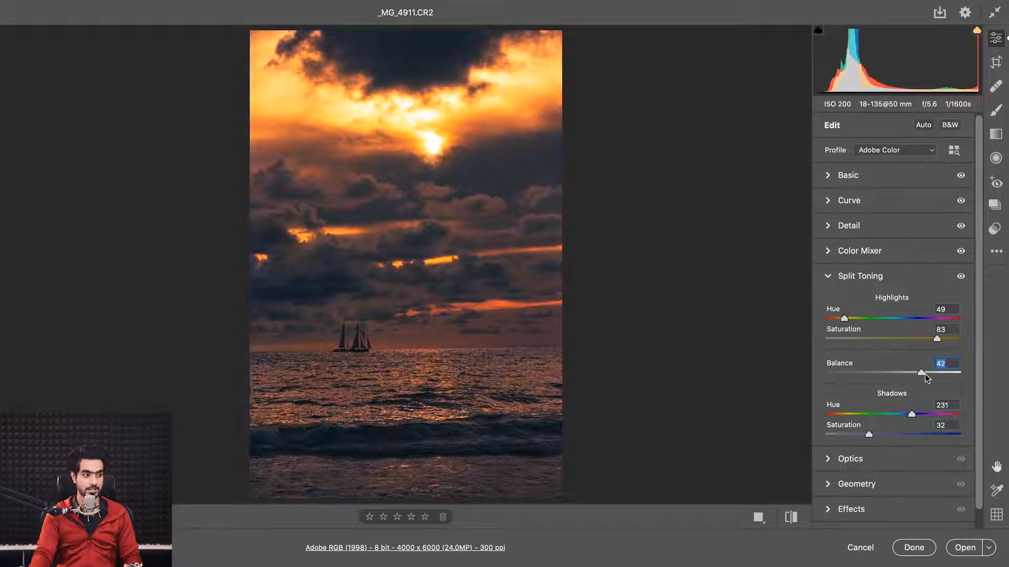
Refine the split toning shadows to hue 246 and saturation 27, comparing the photo with and without split toning
{"action": "mouse_move", "coordinate": [868, 435]}
{"action": "left_mouse_down"}
{"action": "mouse_move", "coordinate": [908, 435]}
{"action": "mouse_move", "coordinate": [831, 435]}
{"action": "mouse_move", "coordinate": [891, 441]}
{"action": "mouse_move", "coordinate": [864, 441]}
{"action": "mouse_move", "coordinate": [874, 442]}
{"action": "left_mouse_up"}
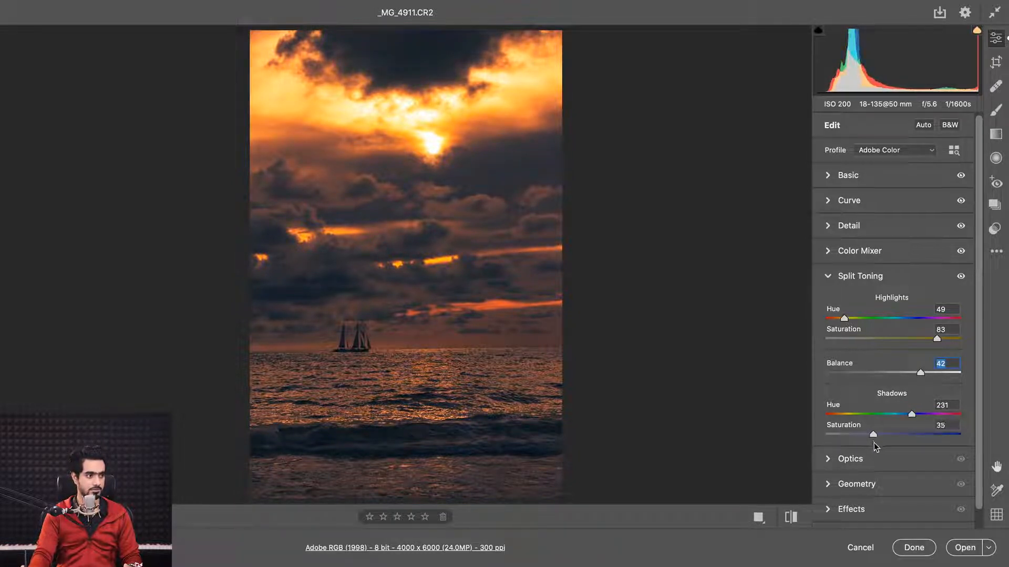
{"action": "mouse_move", "coordinate": [910, 415]}
{"action": "left_mouse_down"}
{"action": "mouse_move", "coordinate": [936, 420]}
{"action": "mouse_move", "coordinate": [917, 421]}
{"action": "left_mouse_up"}
{"action": "key", "text": "Down"}
{"action": "key", "text": "Down"}
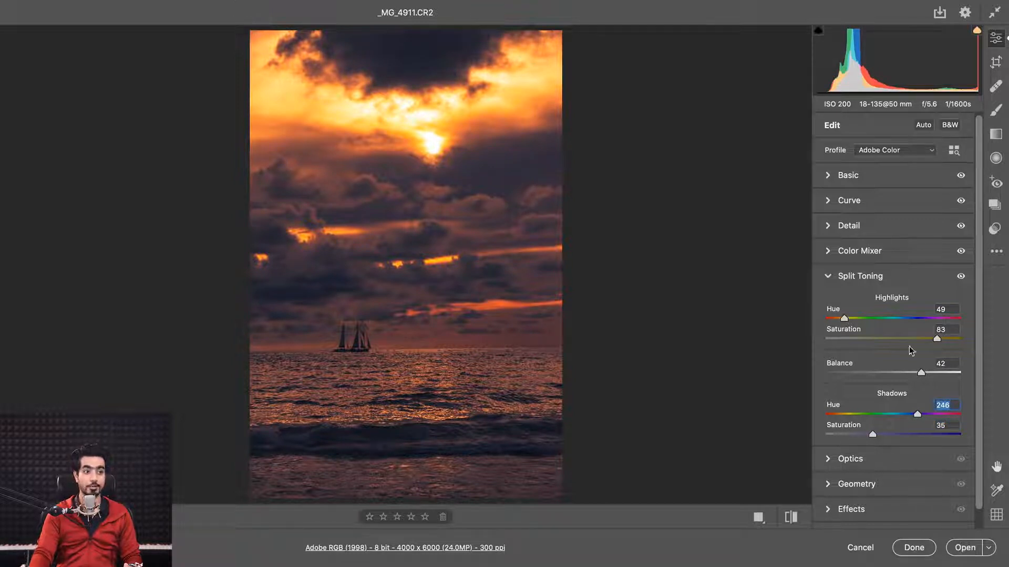
{"action": "left_click_drag", "start_coordinate": [960, 277], "coordinate": [957, 282]}
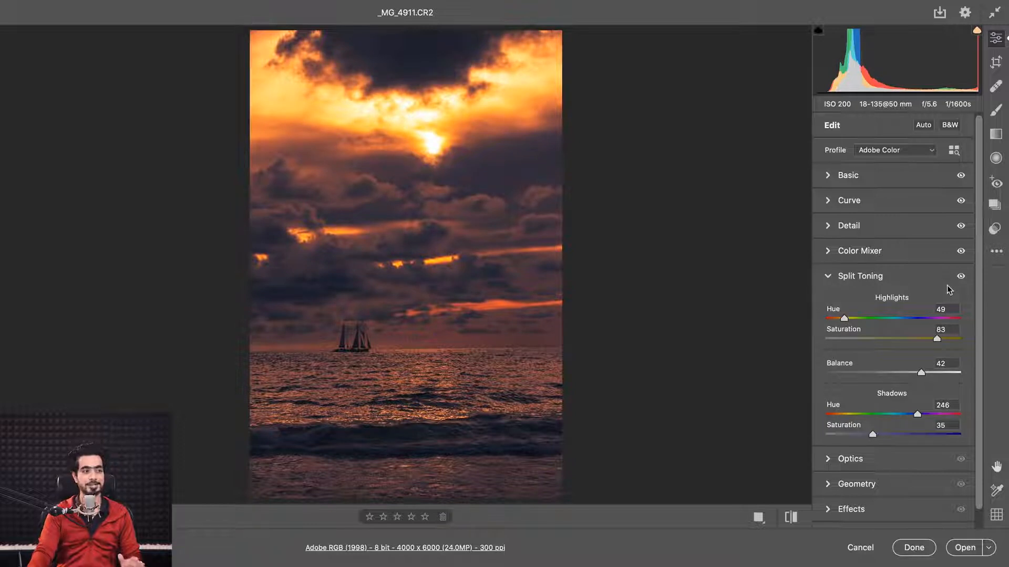
{"action": "left_click_drag", "start_coordinate": [870, 437], "coordinate": [862, 436]}
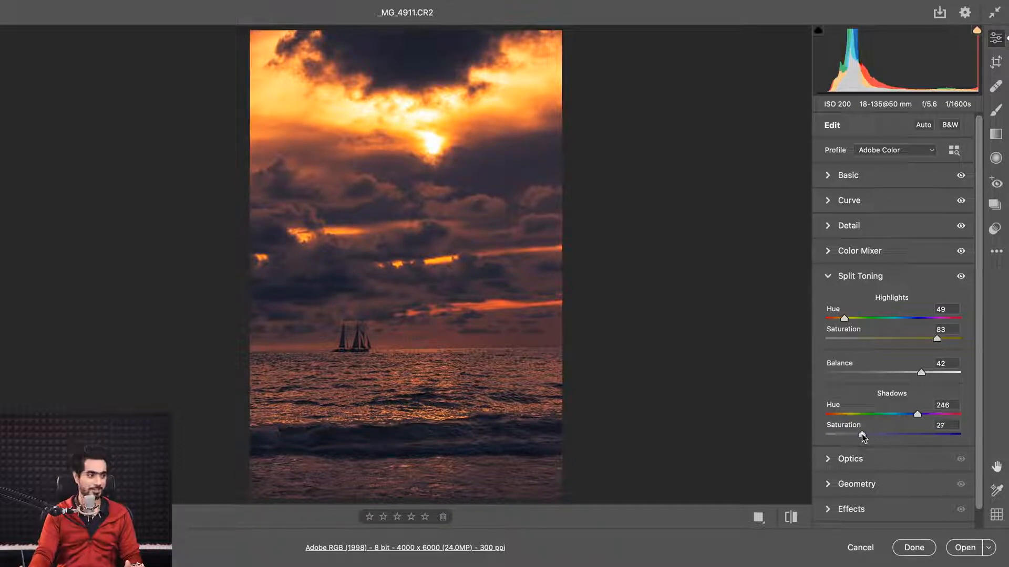
Set the split toning highlights saturation to 73 and compare the photo with its unedited version
{"action": "mouse_move", "coordinate": [940, 339]}
{"action": "left_mouse_down"}
{"action": "mouse_move", "coordinate": [950, 340]}
{"action": "mouse_move", "coordinate": [931, 339]}
{"action": "left_mouse_up"}
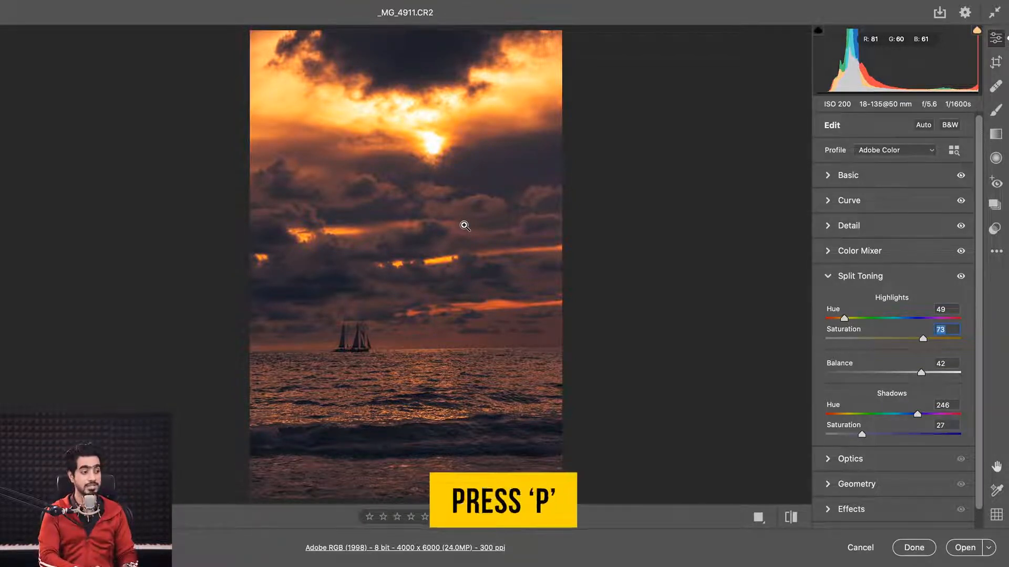
{"action": "key", "text": "p"}
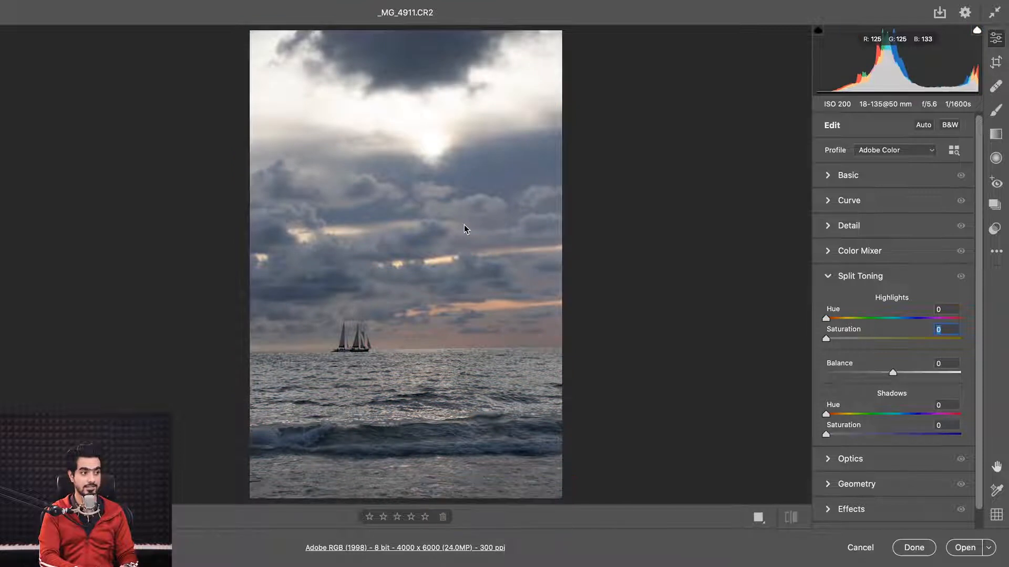
{"action": "key", "text": "p"}
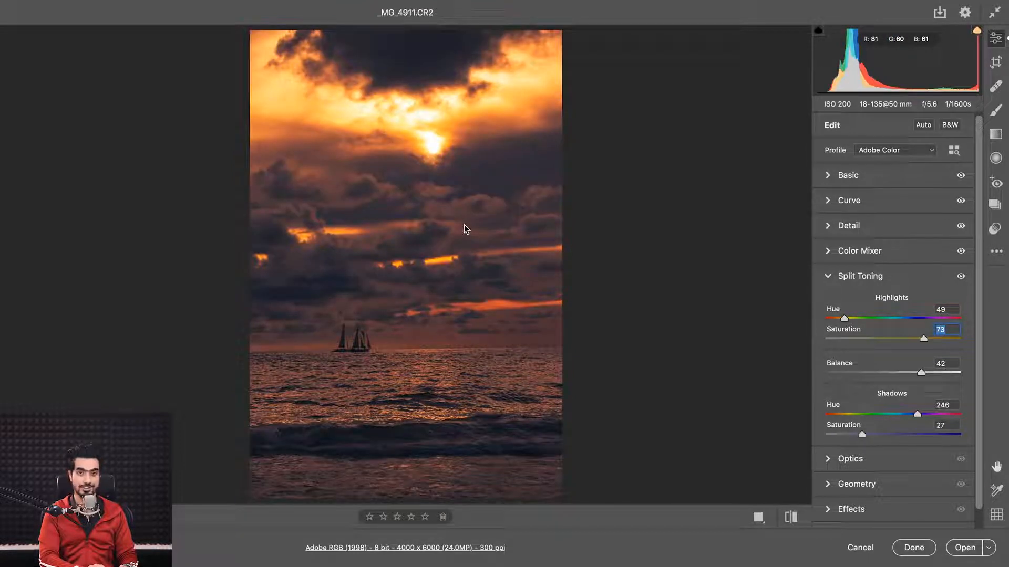
Enable lens profile corrections in the Optics settings and look through the available lens makes, keeping Canon
{"action": "scroll", "coordinate": [856, 446], "scroll_direction": "down", "scroll_amount": 1}
{"action": "left_click", "coordinate": [856, 442]}
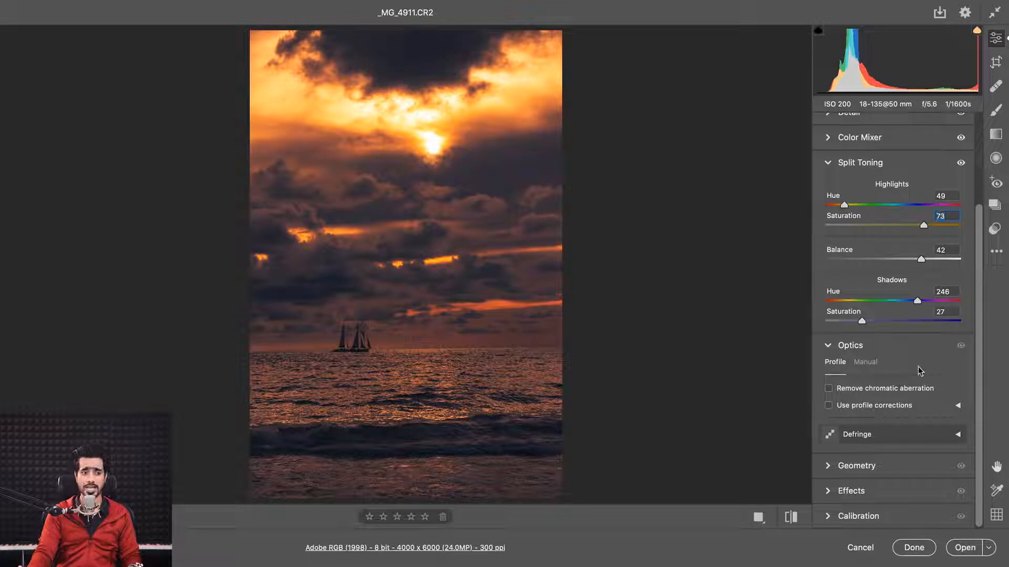
{"action": "left_click", "coordinate": [873, 365]}
{"action": "scroll", "coordinate": [945, 371], "scroll_direction": "up", "scroll_amount": 1}
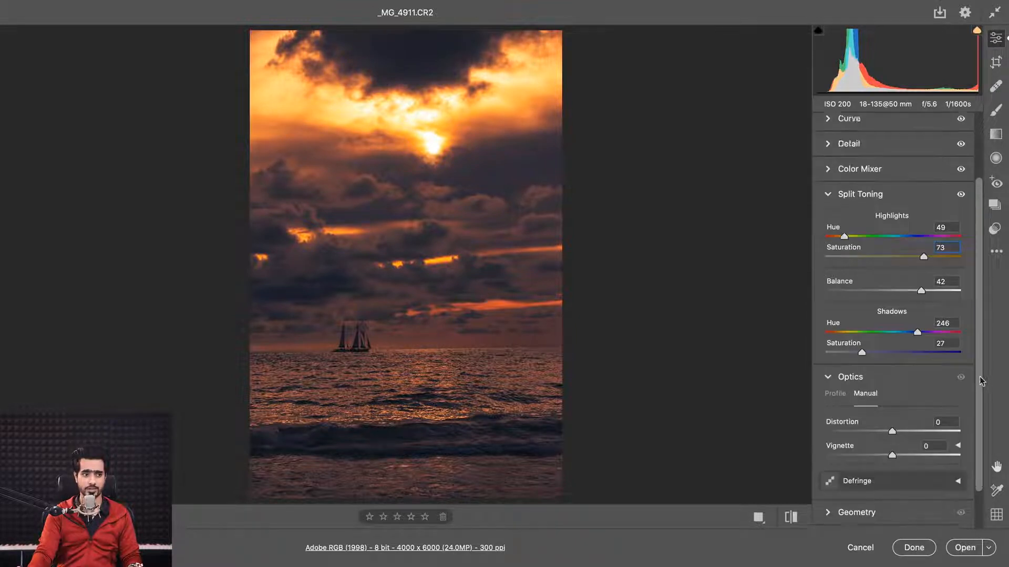
{"action": "scroll", "coordinate": [945, 371], "scroll_direction": "down", "scroll_amount": 3}
{"action": "left_click", "coordinate": [846, 357]}
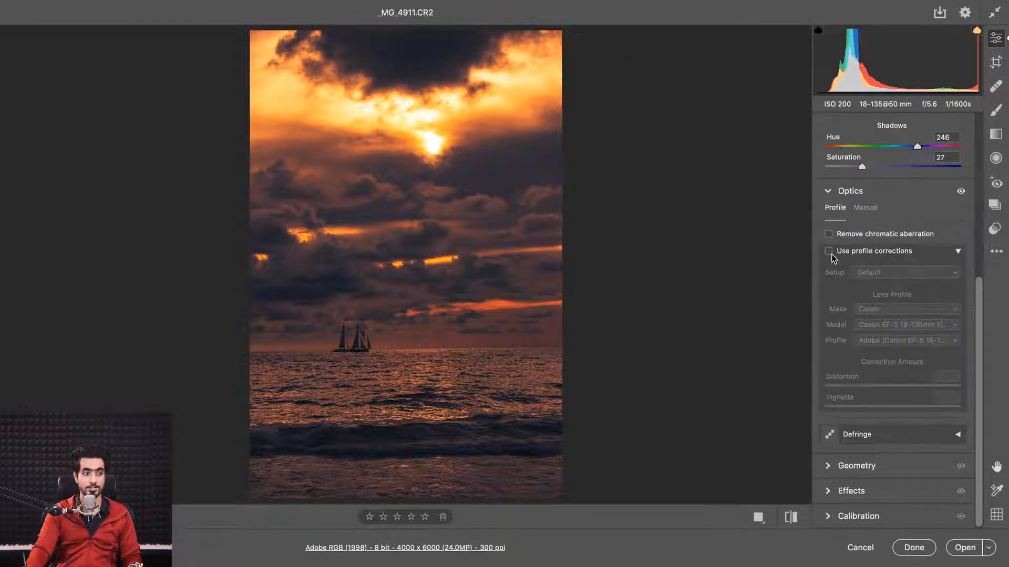
{"action": "left_click", "coordinate": [829, 253]}
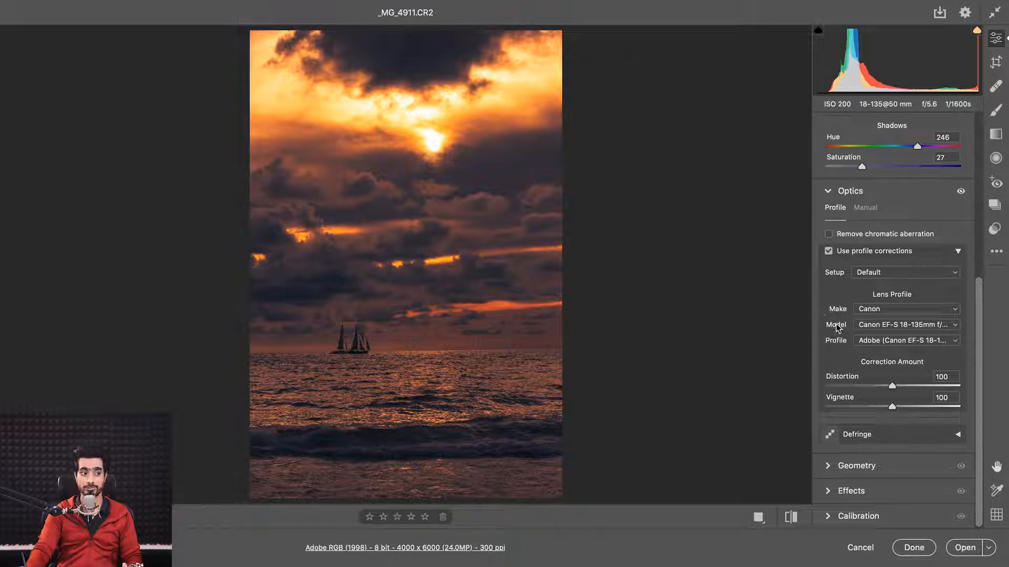
{"action": "left_click", "coordinate": [878, 310]}
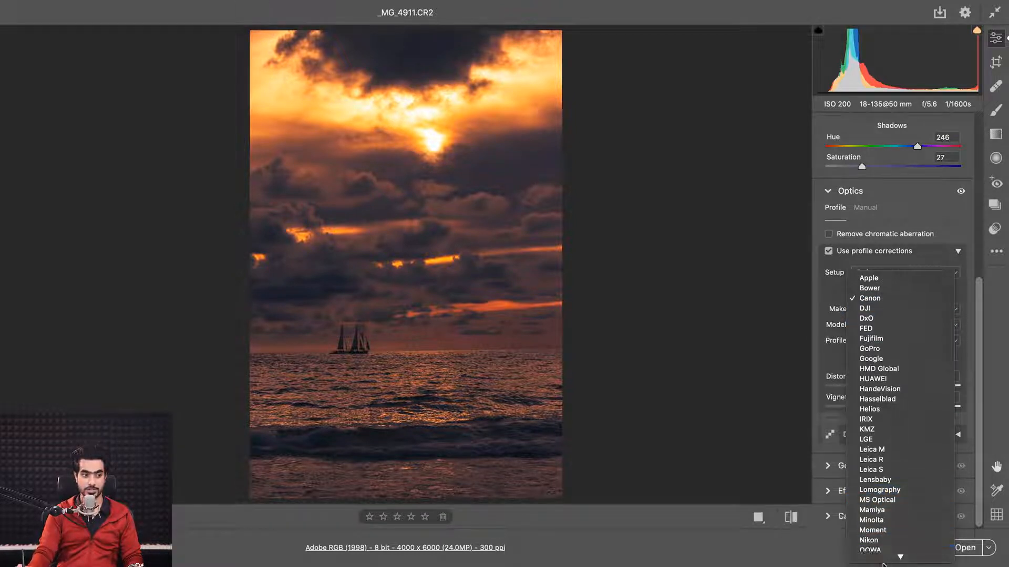
{"action": "left_click", "coordinate": [840, 362]}
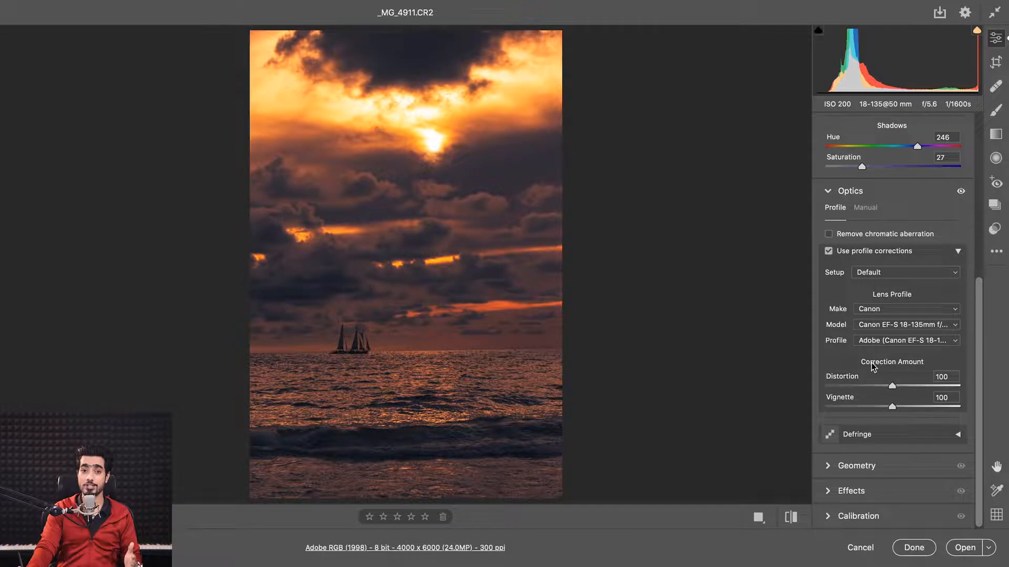
Try a lower distortion correction, reset it to 100, and try a vignette correction of 0
{"action": "left_click_drag", "start_coordinate": [893, 386], "coordinate": [857, 387]}
{"action": "double_click", "coordinate": [845, 377]}
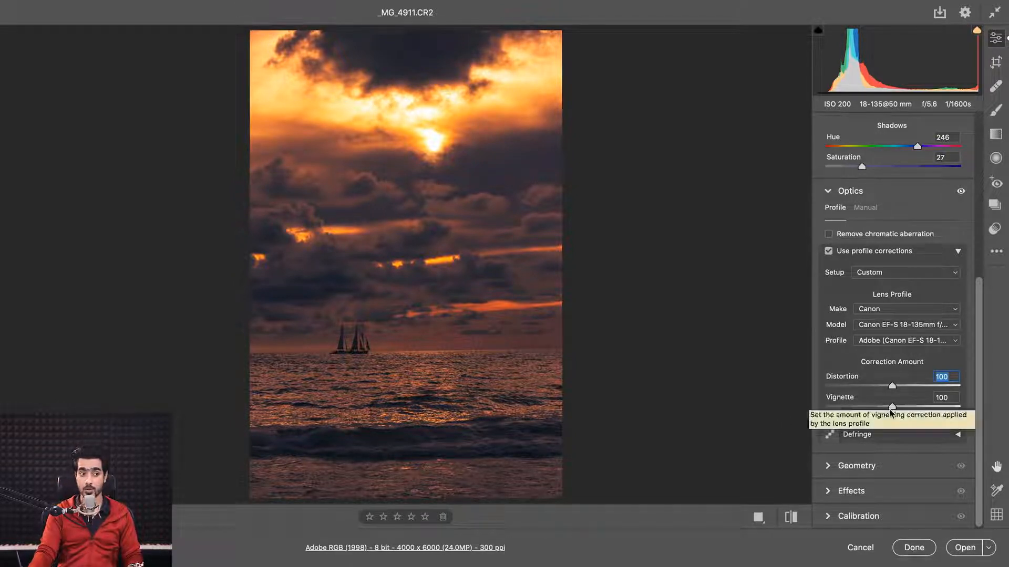
{"action": "left_click_drag", "start_coordinate": [894, 408], "coordinate": [784, 415]}
{"action": "key", "text": "Tab"}
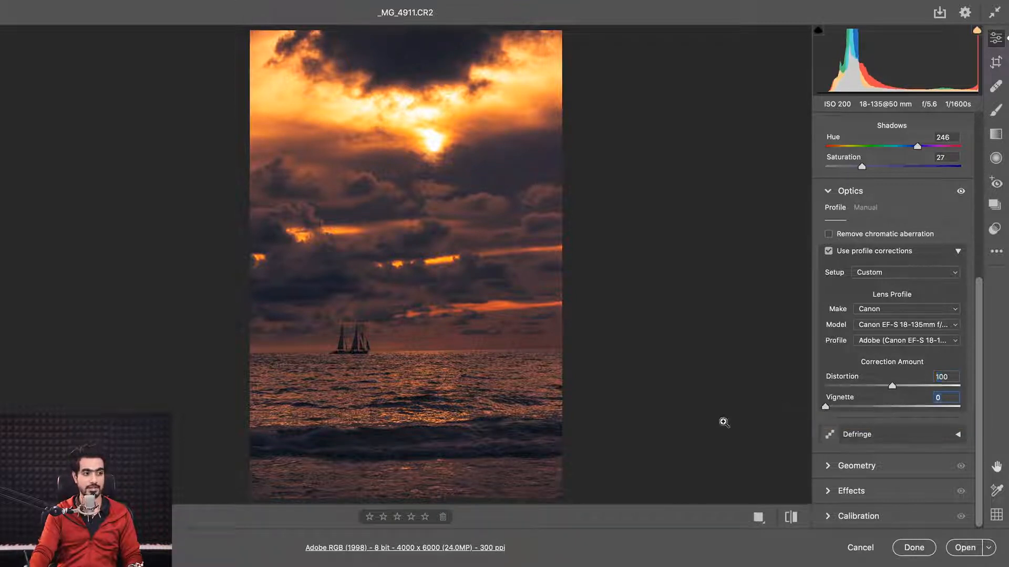
Set the lens profile's correction amounts to 71 for vignette and 95 for distortion
{"action": "left_click_drag", "start_coordinate": [828, 407], "coordinate": [874, 411]}
{"action": "key", "text": "Down"}
{"action": "key", "text": "Down"}
{"action": "key", "text": "Down"}
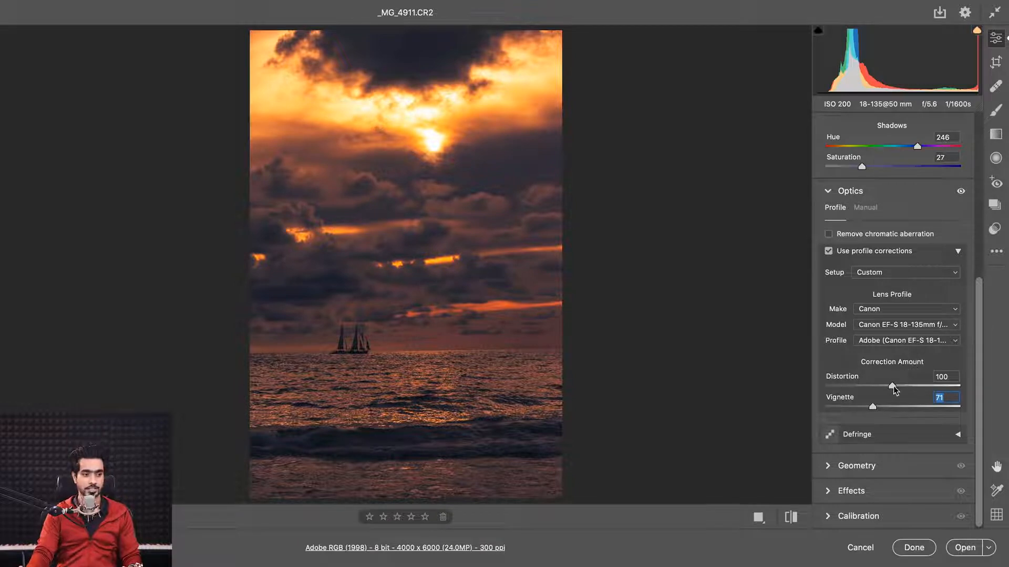
{"action": "left_click_drag", "start_coordinate": [892, 387], "coordinate": [968, 388]}
{"action": "mouse_move", "coordinate": [892, 396]}
{"action": "left_mouse_down"}
{"action": "mouse_move", "coordinate": [822, 389]}
{"action": "mouse_move", "coordinate": [894, 399]}
{"action": "mouse_move", "coordinate": [888, 392]}
{"action": "left_mouse_up"}
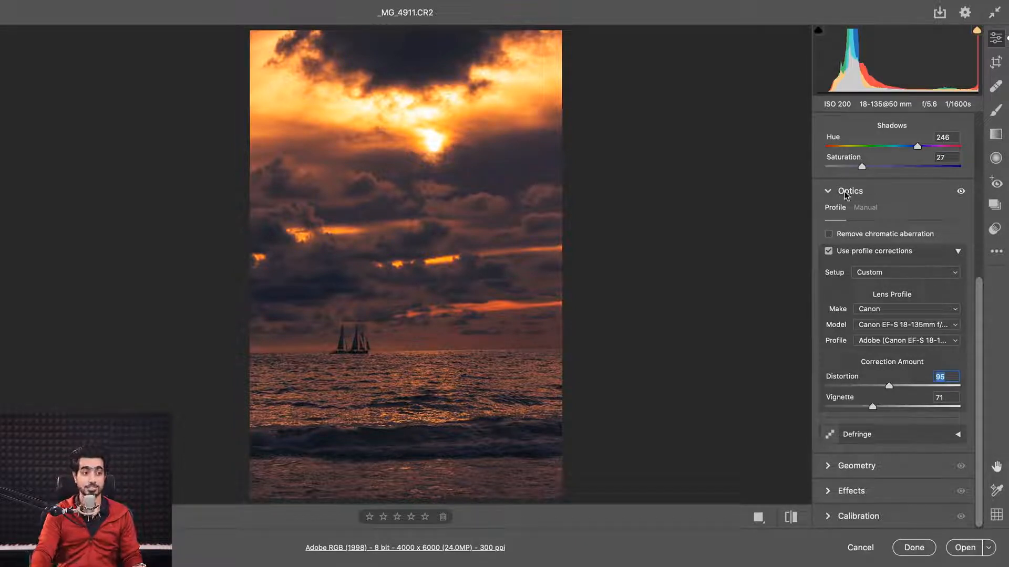
Show the Geometry settings and finish editing the sailboat photo, keeping its adjustments
{"action": "left_click", "coordinate": [847, 193]}
{"action": "left_click", "coordinate": [854, 263]}
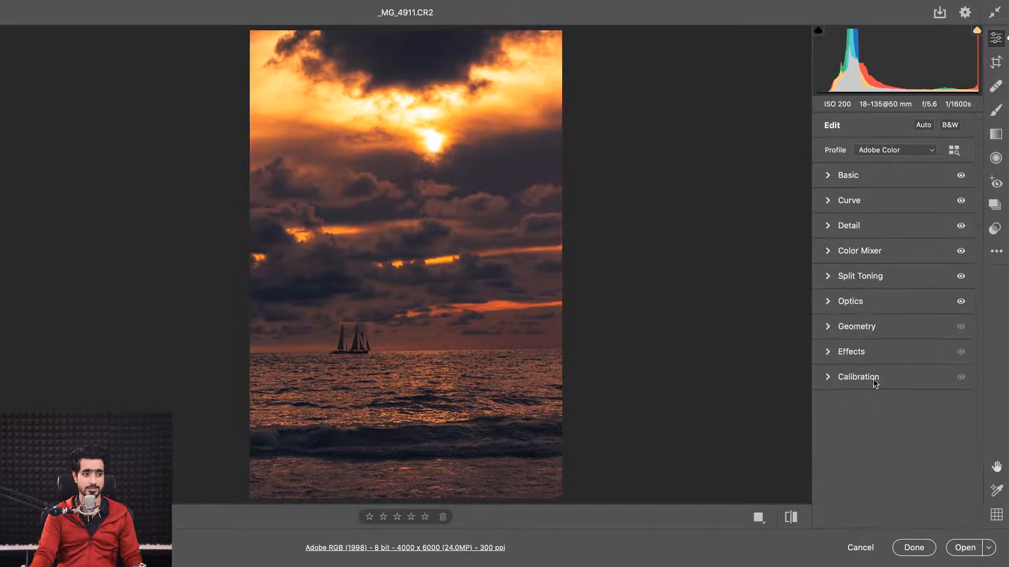
{"action": "left_click", "coordinate": [856, 326]}
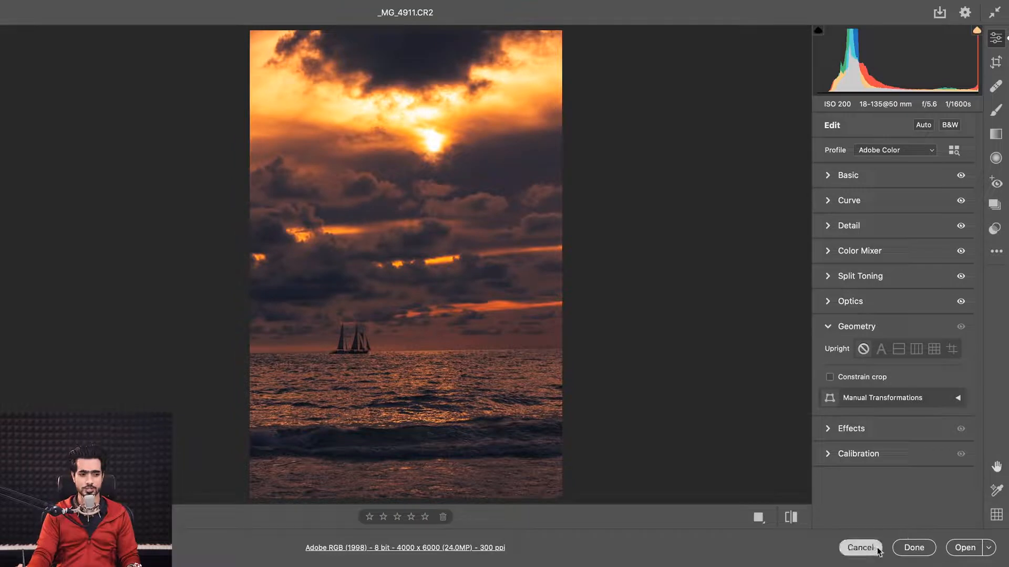
{"action": "left_click", "coordinate": [917, 548]}
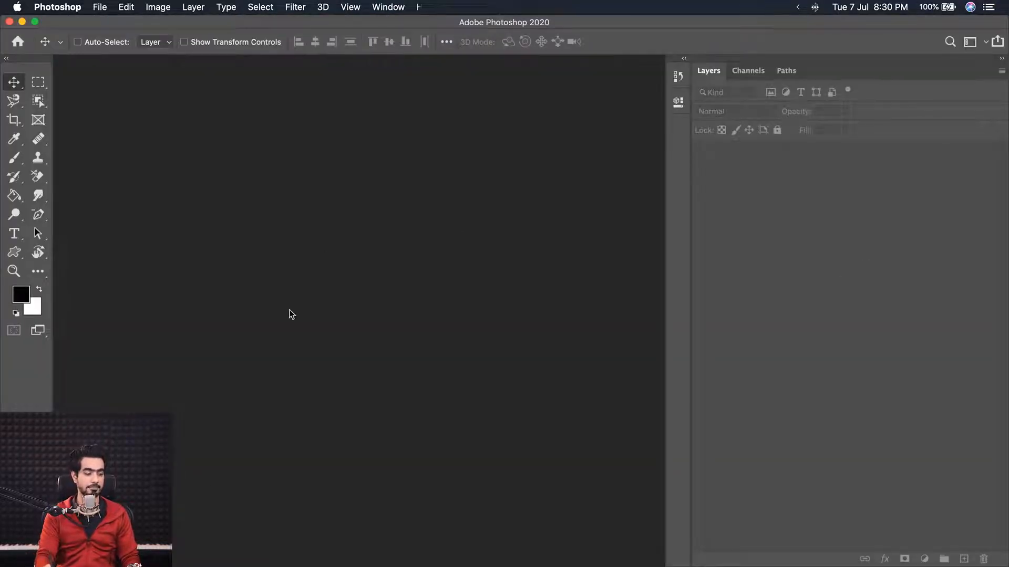
Switch to Finder and open DSC_0033.dng from the Lesson 7 - Camera RAW folder in Photoshop, with its Geometry settings shown
{"action": "mouse_move", "coordinate": [94, 566]}
{"action": "left_click", "coordinate": [158, 547]}
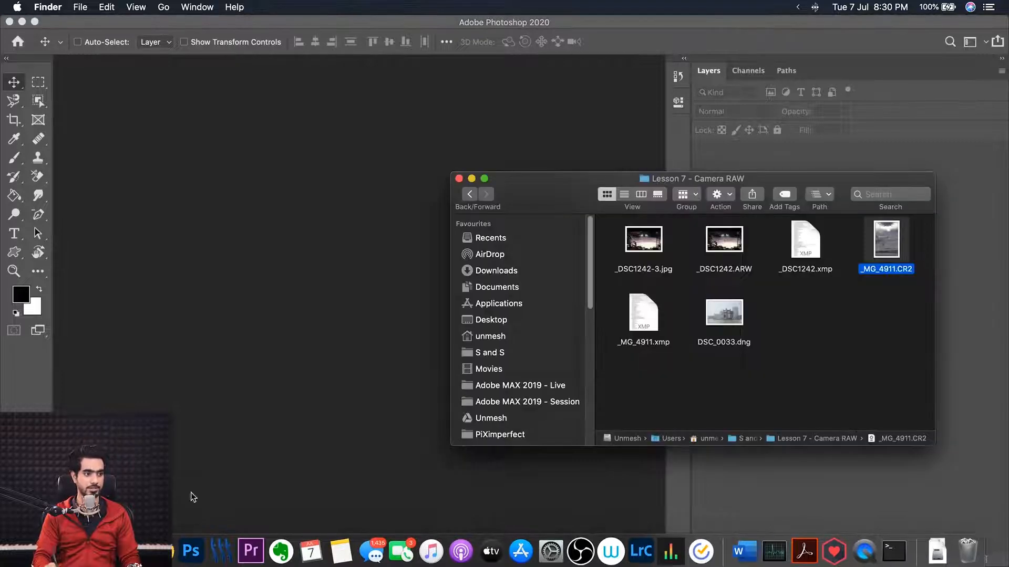
{"action": "left_click_drag", "start_coordinate": [724, 313], "coordinate": [310, 227]}
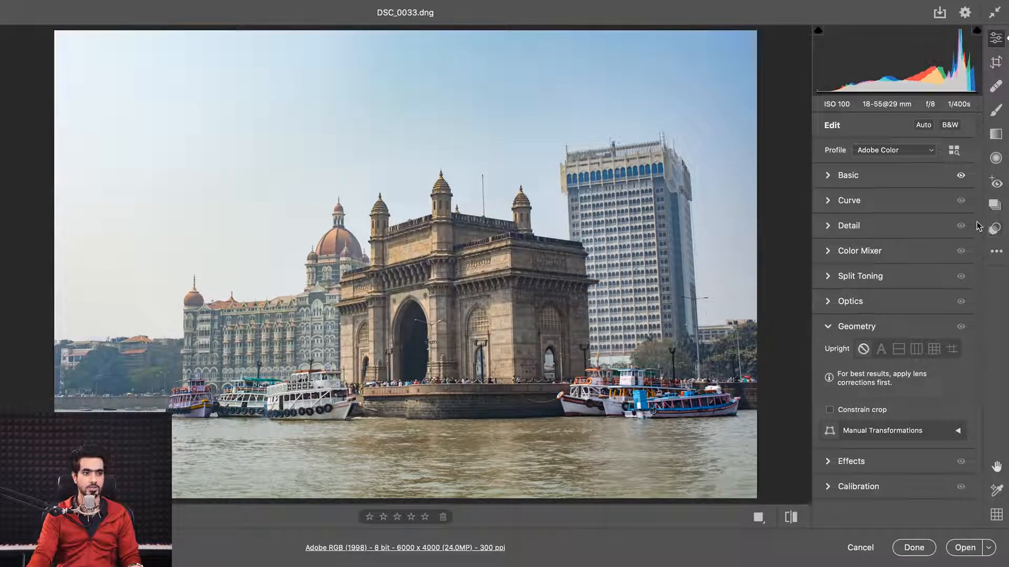
{"action": "left_click", "coordinate": [830, 334]}
{"action": "left_click", "coordinate": [829, 332]}
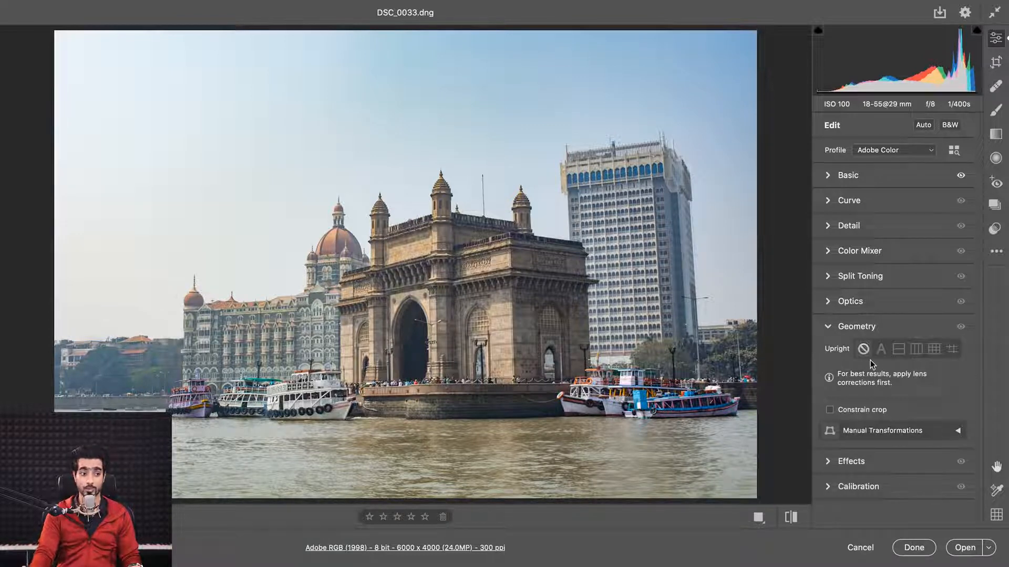
Try the automatic Upright perspective correction on the monument photo and examine the buildings' verticals
{"action": "left_click", "coordinate": [881, 348]}
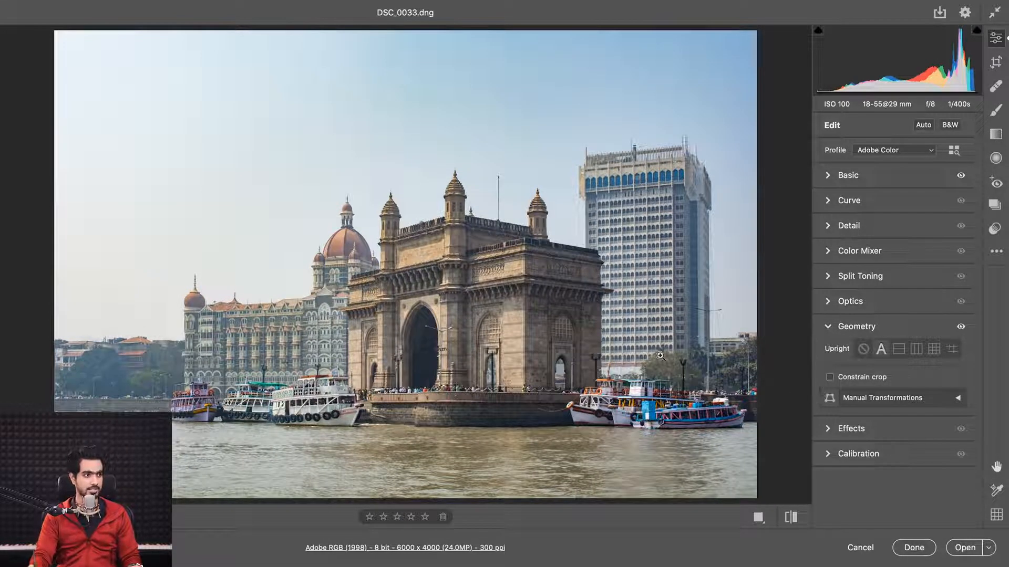
{"action": "key", "text": "shift+F1"}
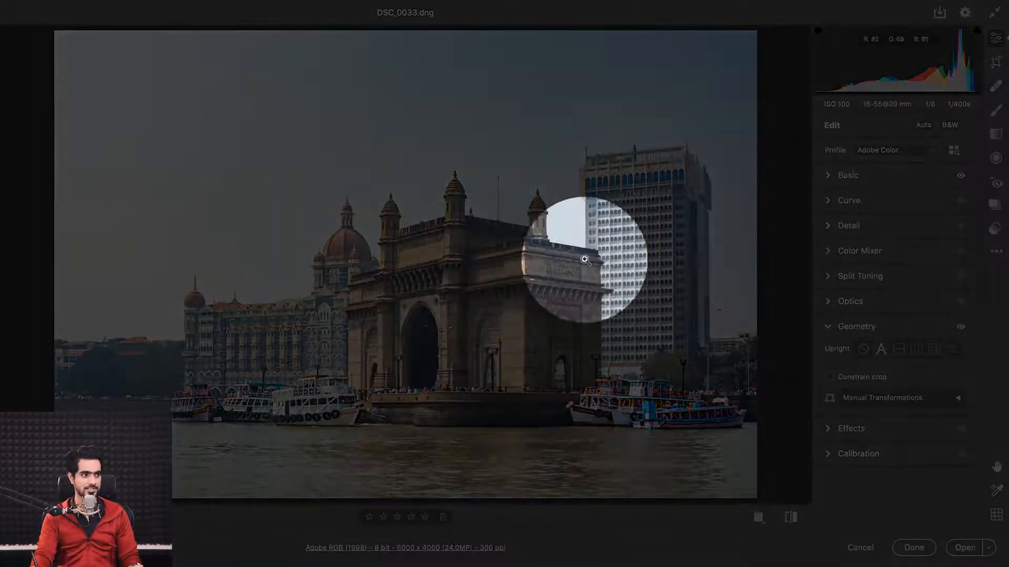
{"action": "key", "text": "shift+F1"}
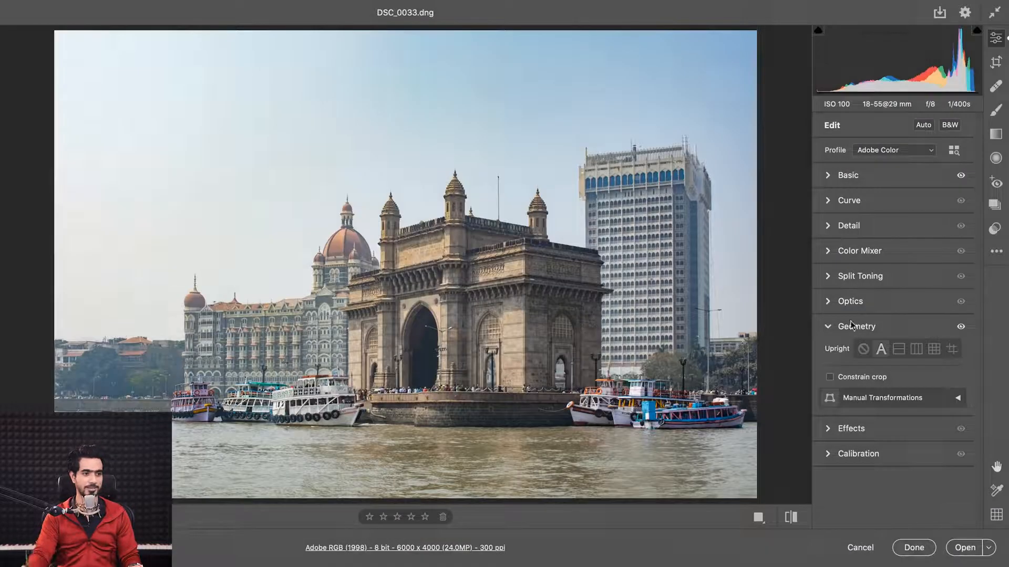
Straighten the photo with guided Upright, drawing vertical guides along the tall tower and the far-left building's edge
{"action": "left_click", "coordinate": [950, 350]}
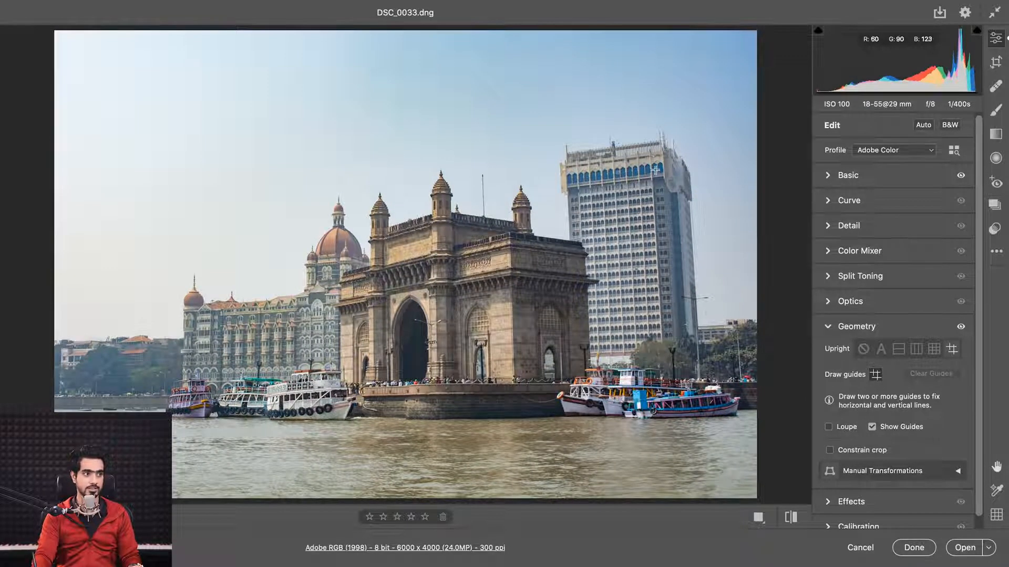
{"action": "mouse_move", "coordinate": [651, 168]}
{"action": "left_mouse_down"}
{"action": "mouse_move", "coordinate": [668, 417]}
{"action": "mouse_move", "coordinate": [666, 403]}
{"action": "left_mouse_up"}
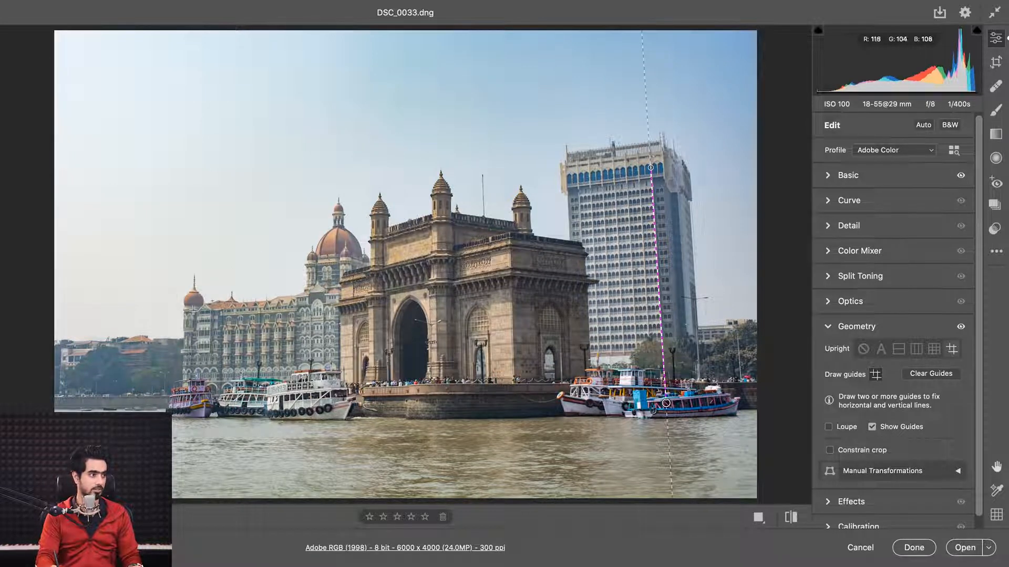
{"action": "left_click_drag", "start_coordinate": [185, 303], "coordinate": [182, 486]}
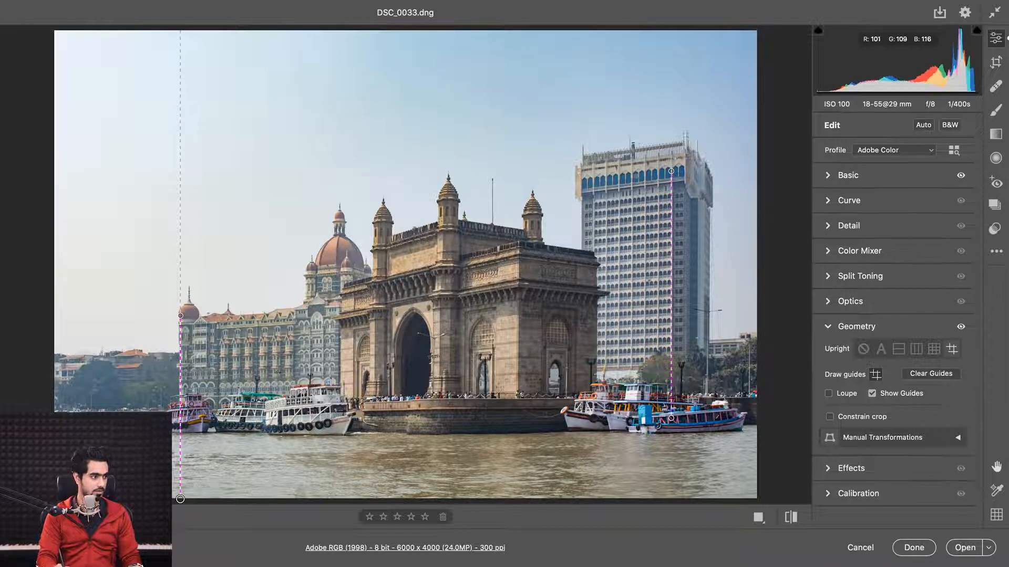
Try horizontal guides along the waterfront and the old building's roofline with a constrained crop, and undo these additions
{"action": "left_click_drag", "start_coordinate": [139, 408], "coordinate": [662, 402]}
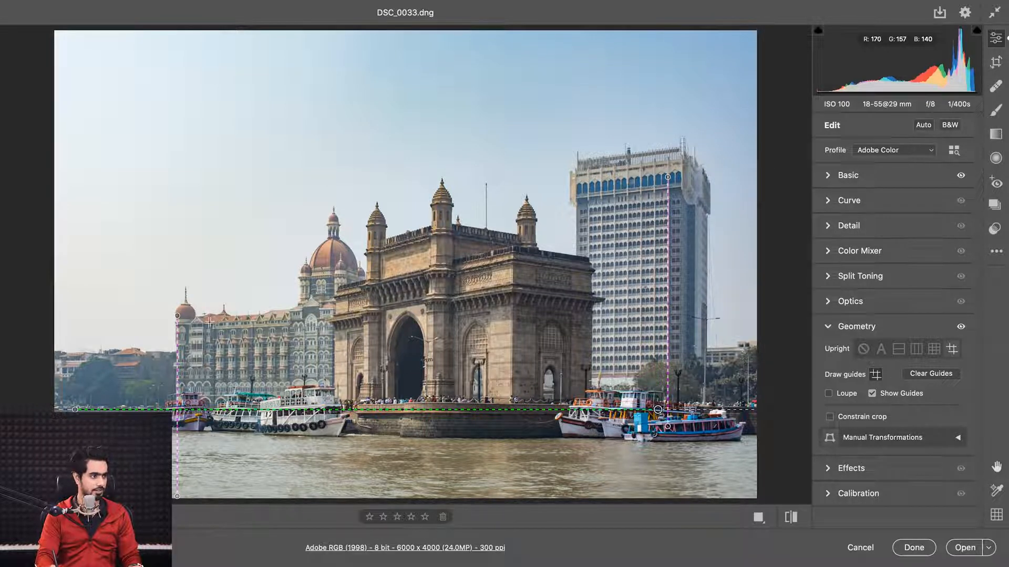
{"action": "left_click_drag", "start_coordinate": [209, 322], "coordinate": [449, 314]}
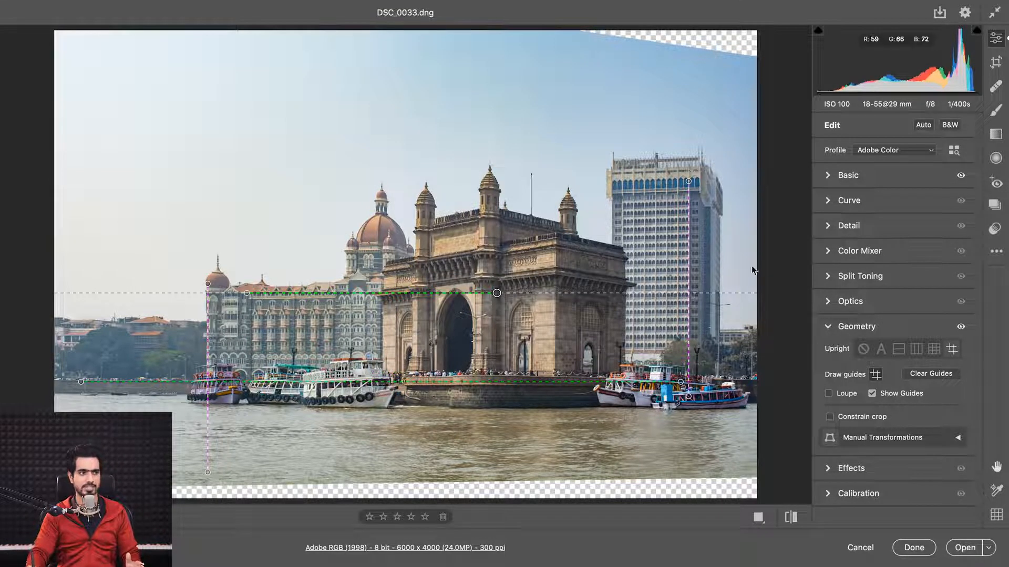
{"action": "left_click", "coordinate": [829, 417]}
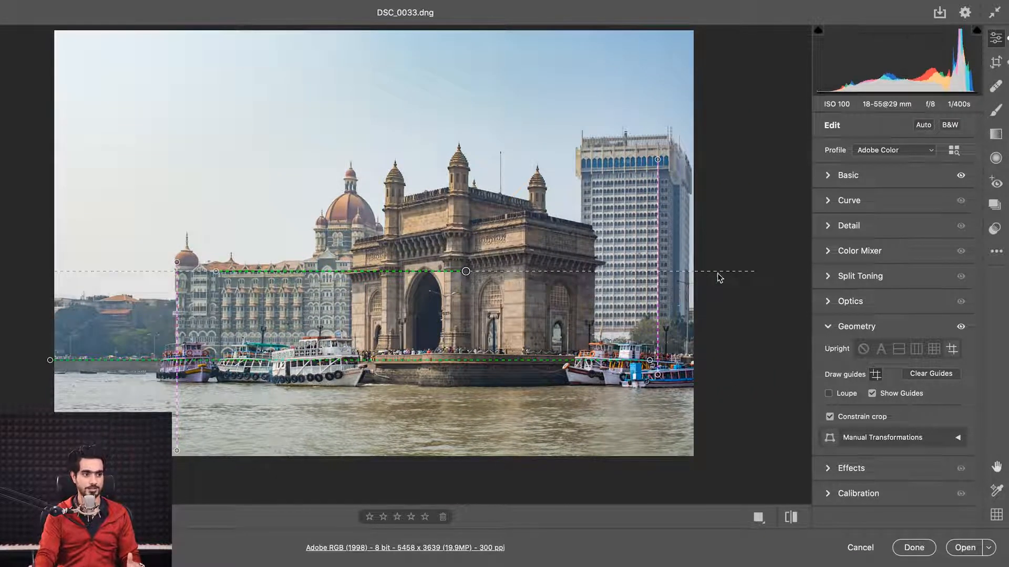
{"action": "left_click", "coordinate": [830, 418]}
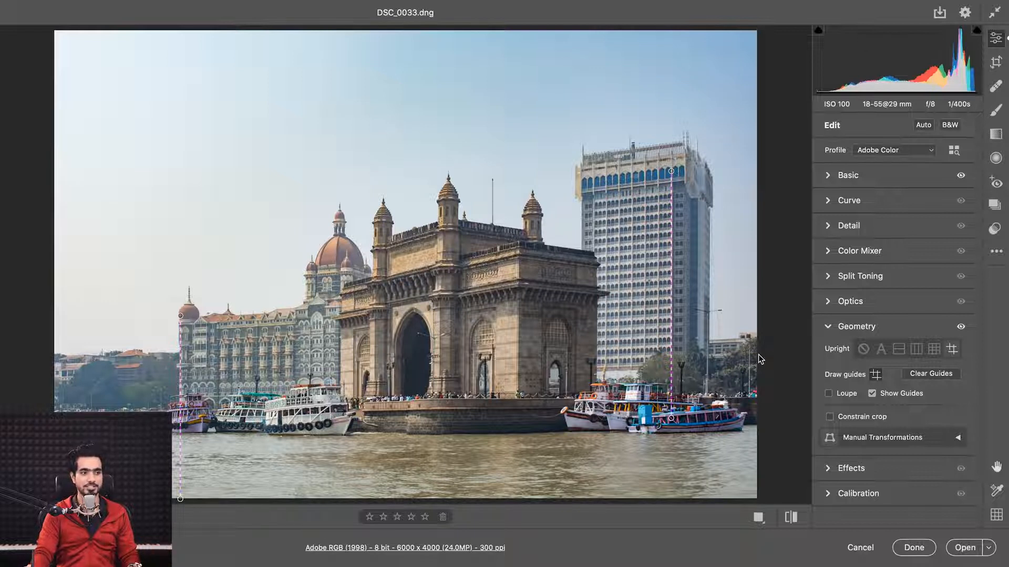
Show the Effects settings and try out the grain amount, returning it to 0
{"action": "left_click", "coordinate": [829, 332]}
{"action": "left_click", "coordinate": [836, 357]}
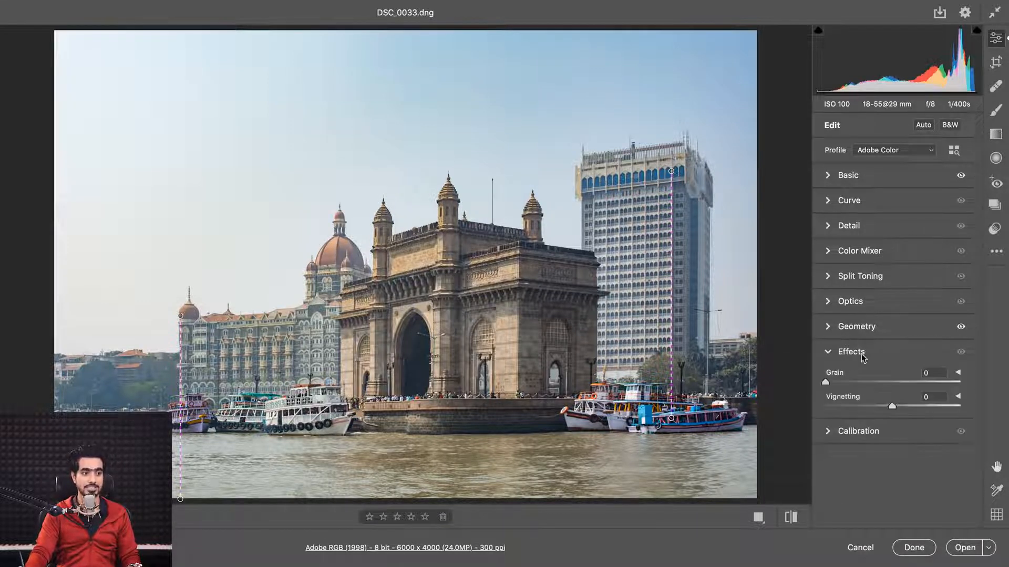
{"action": "left_click_drag", "start_coordinate": [846, 386], "coordinate": [791, 384]}
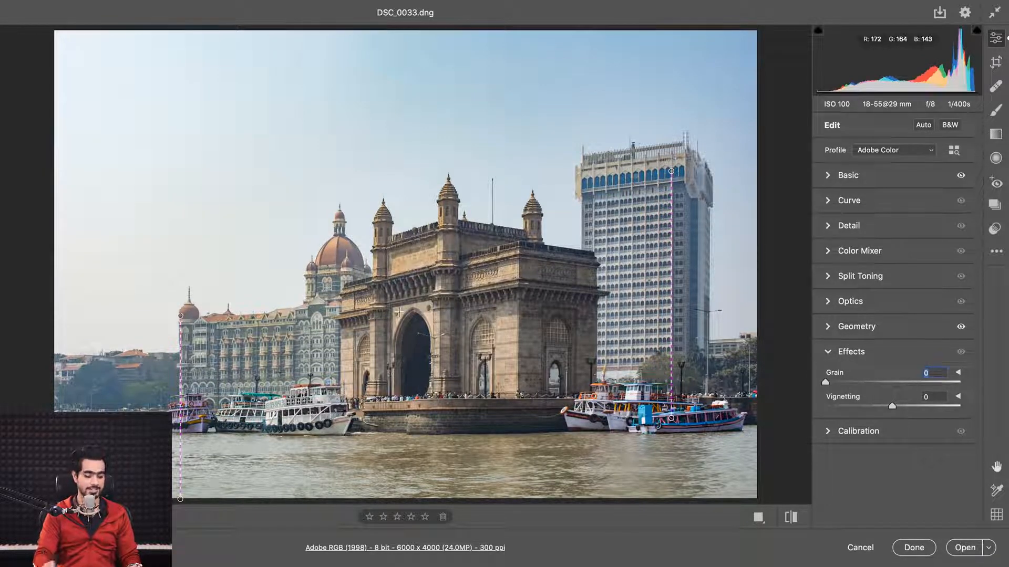
Add grain with an amount of 35 and a size of 31, judging it on a close-up of the monument's archway
{"action": "scroll", "coordinate": [400, 314], "scroll_direction": "up", "scroll_amount": 5}
{"action": "key", "text": "super+plus"}
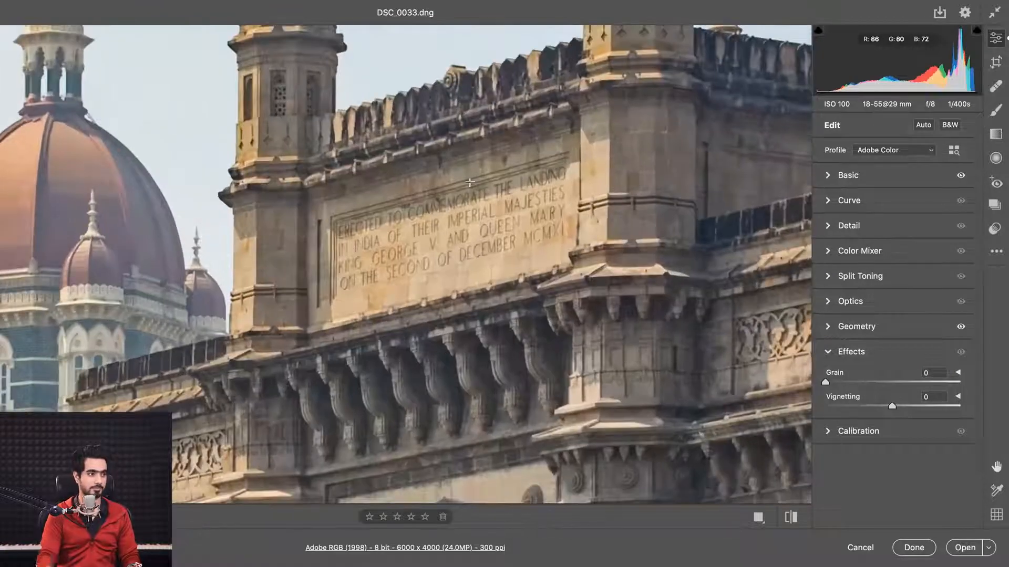
{"action": "key", "text": "space"}
{"action": "left_click_drag", "start_coordinate": [503, 383], "coordinate": [486, 118]}
{"action": "left_click_drag", "start_coordinate": [461, 330], "coordinate": [454, 169]}
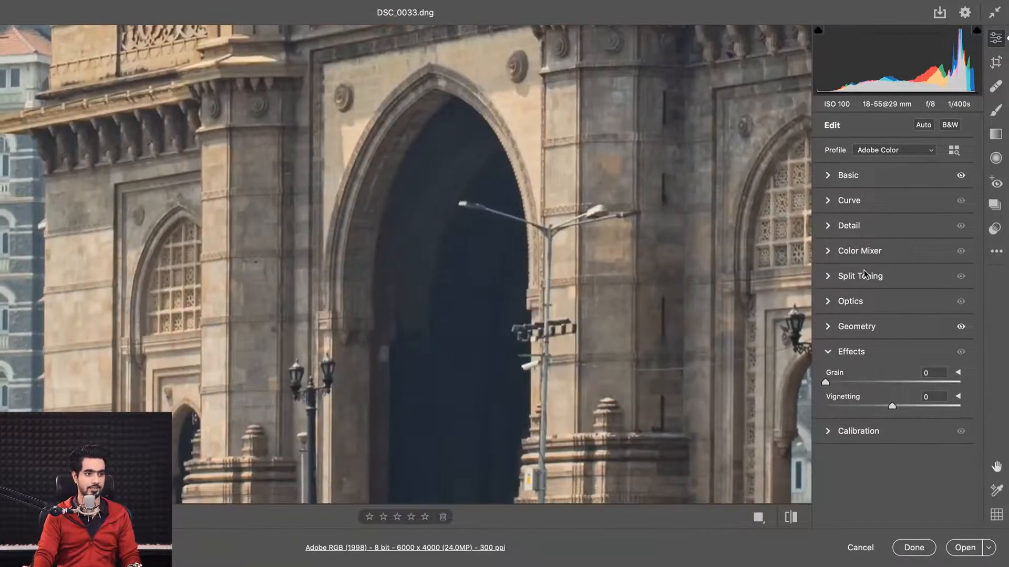
{"action": "left_click_drag", "start_coordinate": [825, 385], "coordinate": [872, 383]}
{"action": "left_click", "coordinate": [958, 373]}
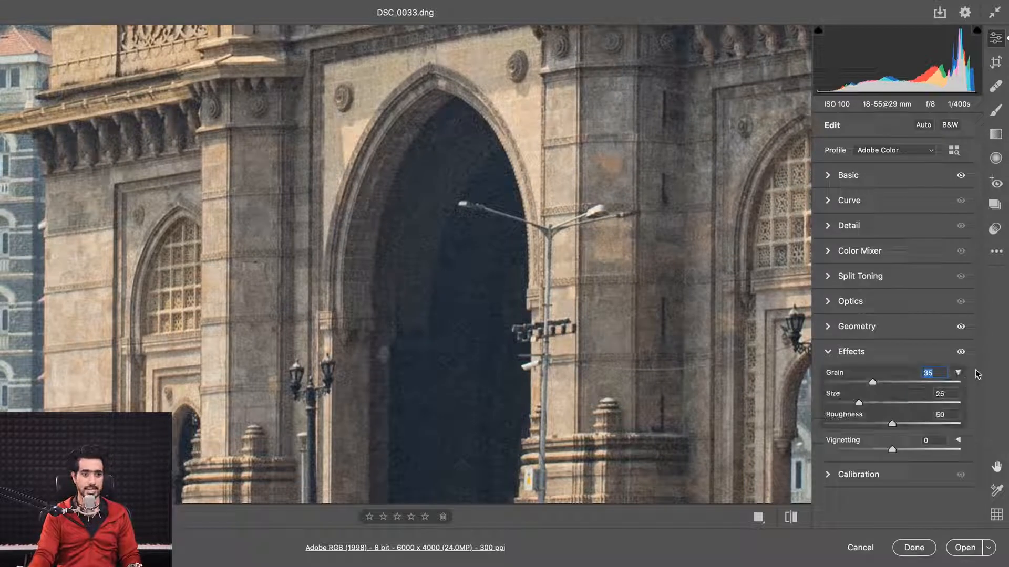
{"action": "mouse_move", "coordinate": [861, 406]}
{"action": "left_mouse_down"}
{"action": "mouse_move", "coordinate": [912, 407]}
{"action": "mouse_move", "coordinate": [859, 406]}
{"action": "left_mouse_up"}
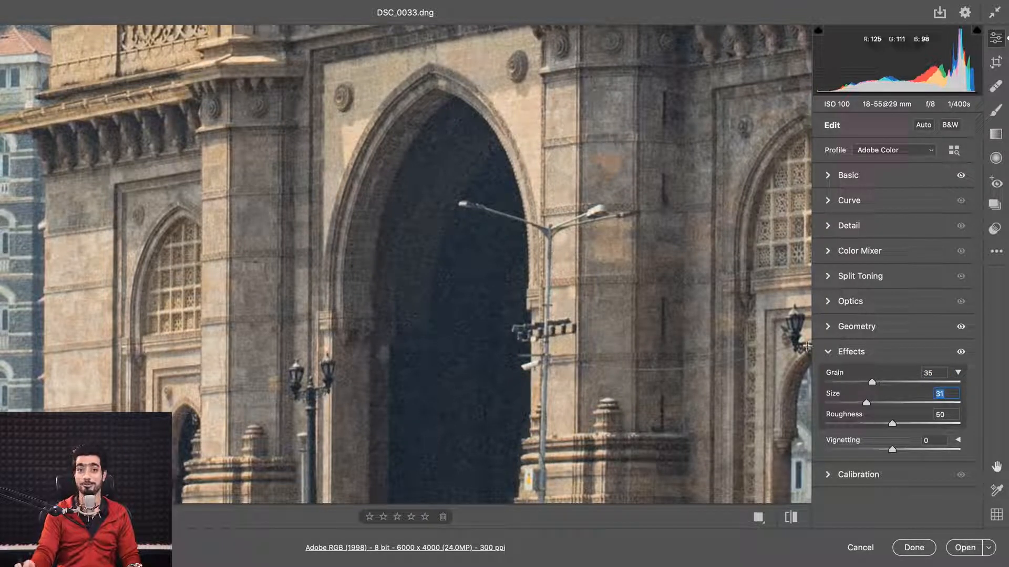
Apply a vignette of -40 to the full monument photo and expand the detailed vignetting settings
{"action": "left_click", "coordinate": [593, 286]}
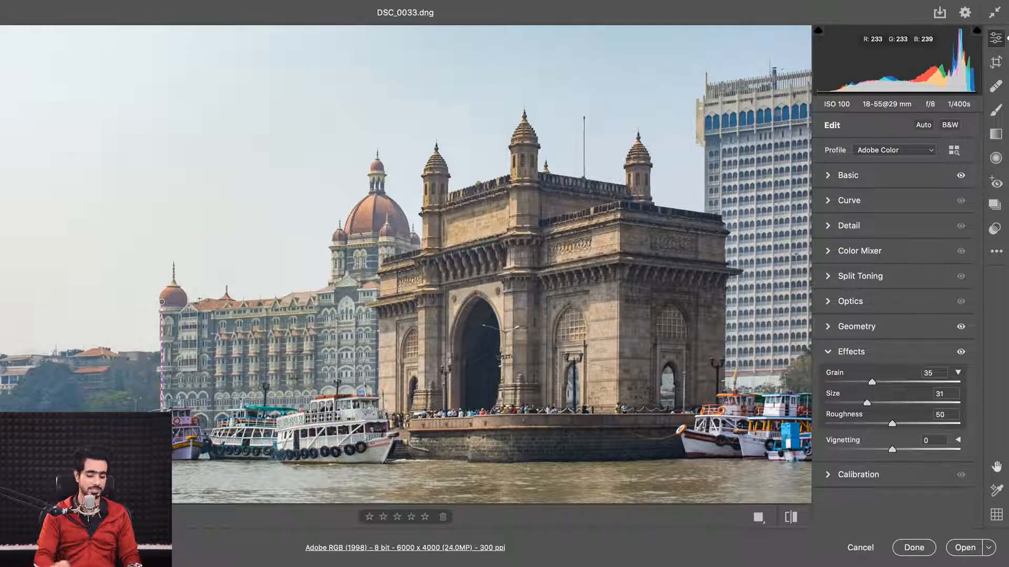
{"action": "left_click", "coordinate": [775, 405]}
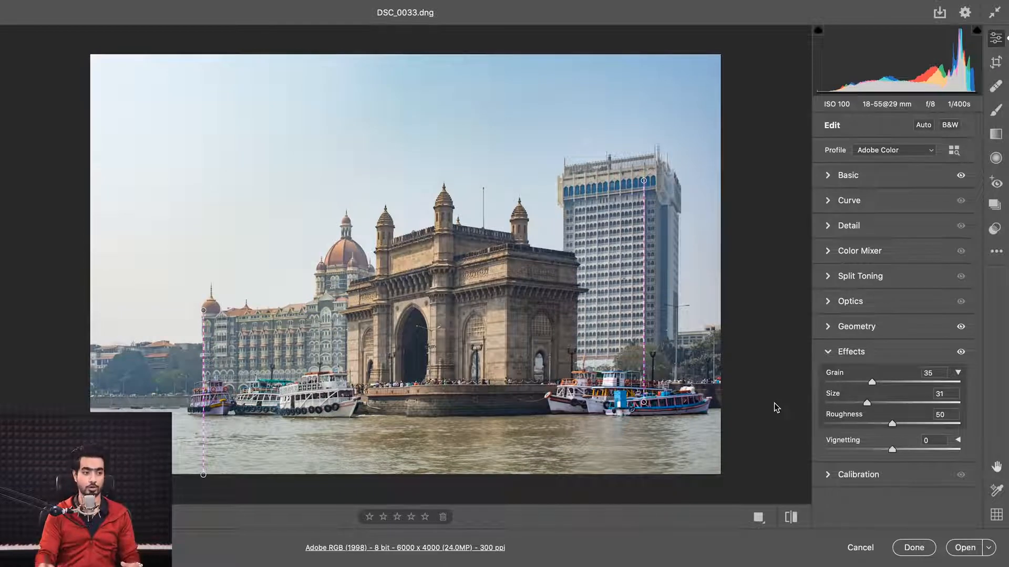
{"action": "left_click_drag", "start_coordinate": [867, 453], "coordinate": [895, 455]}
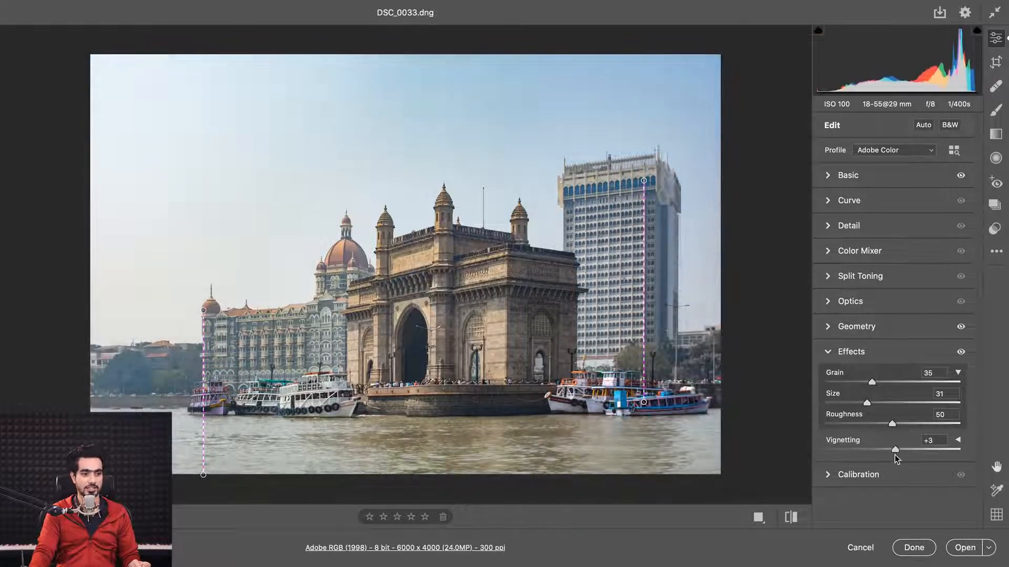
{"action": "left_click", "coordinate": [958, 442]}
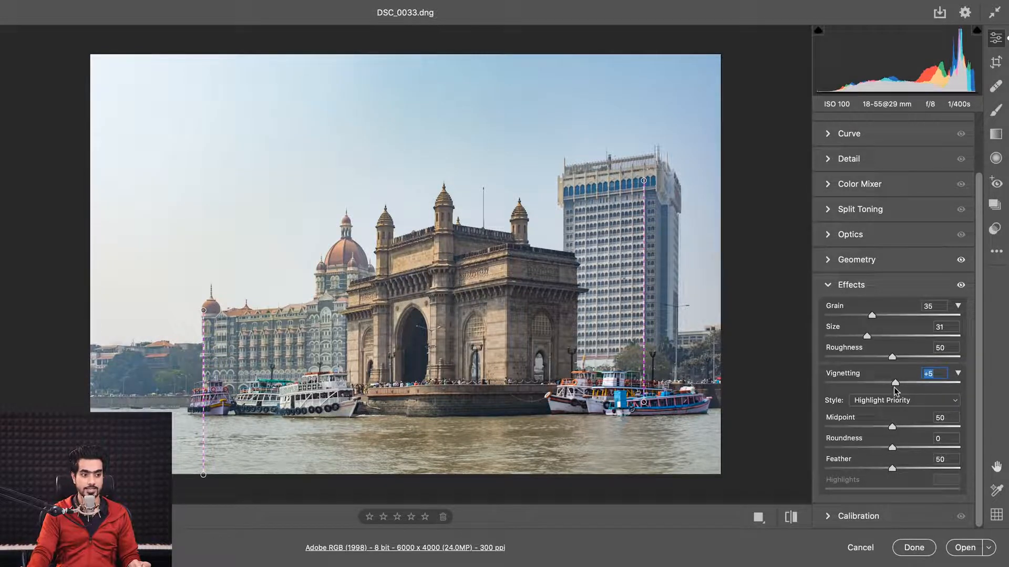
{"action": "left_click_drag", "start_coordinate": [894, 387], "coordinate": [864, 390]}
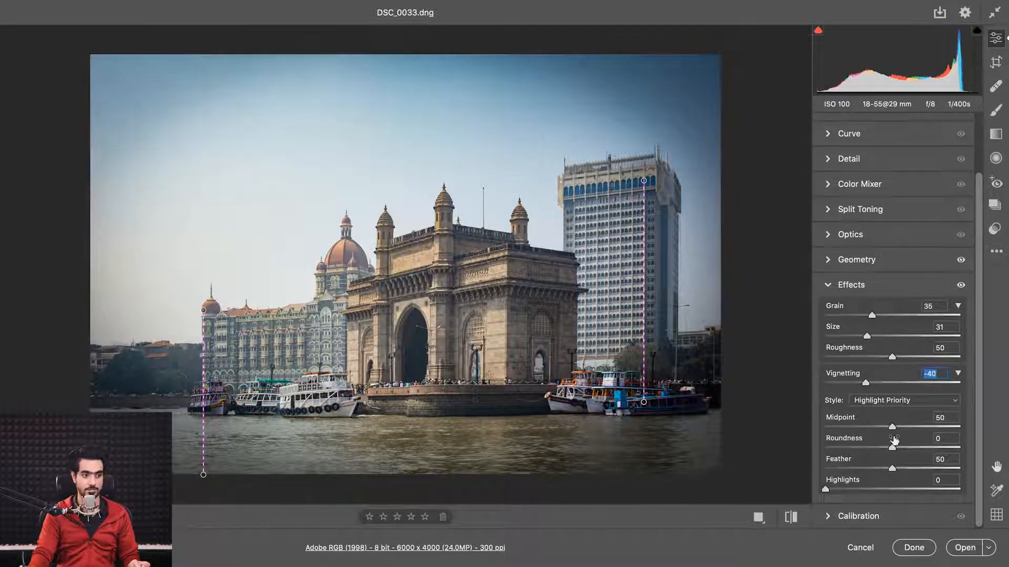
Shape the vignette with a midpoint of 43, roundness of +26 and feather of 79, using a hard edge to judge it
{"action": "left_click_drag", "start_coordinate": [893, 433], "coordinate": [892, 467]}
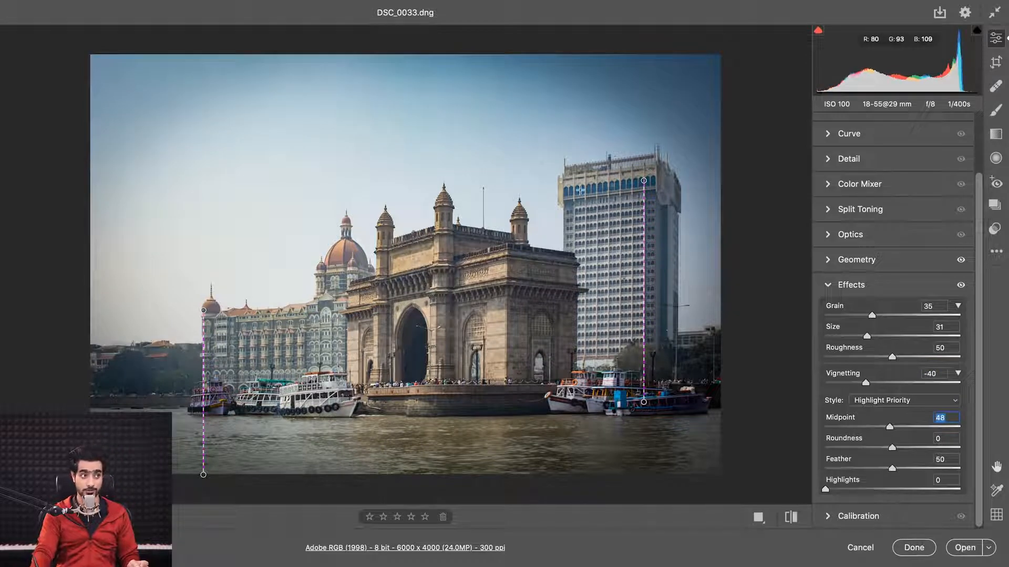
{"action": "left_click_drag", "start_coordinate": [891, 468], "coordinate": [713, 473]}
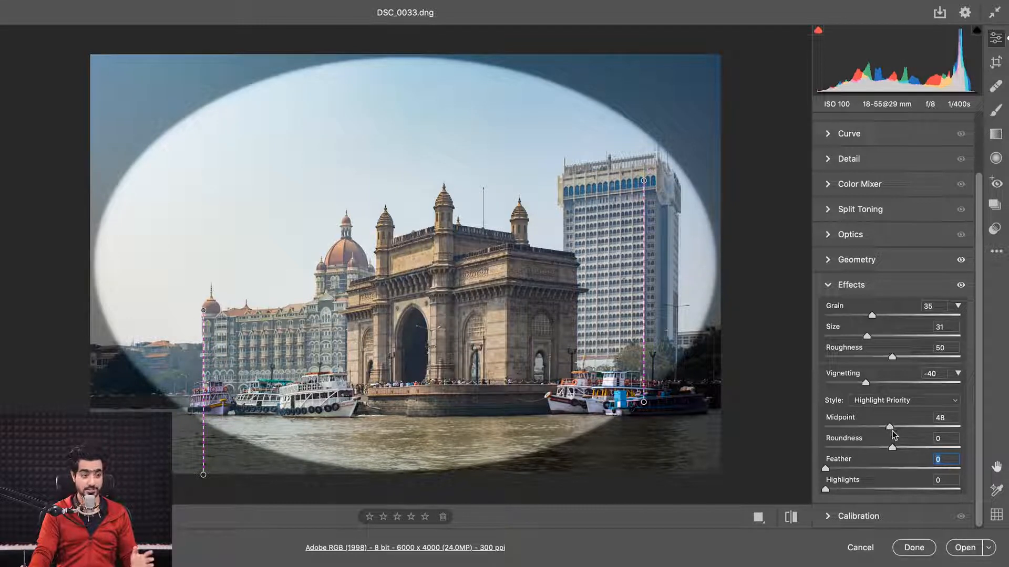
{"action": "left_click_drag", "start_coordinate": [890, 428], "coordinate": [910, 454]}
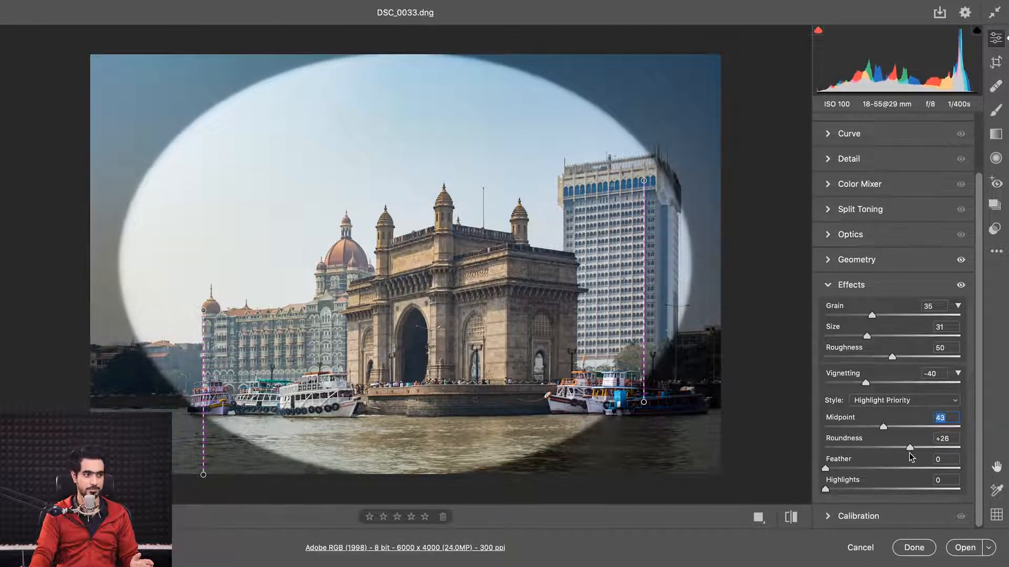
{"action": "left_click_drag", "start_coordinate": [828, 469], "coordinate": [931, 468]}
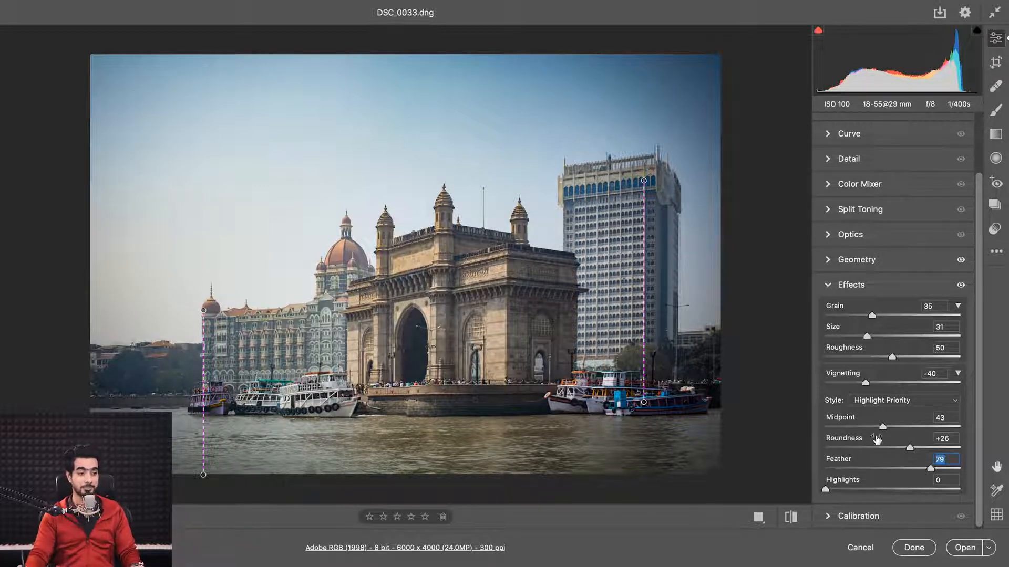
Compare vignette highlights at 60 and 0, set them to 100, and soften the vignetting to -19
{"action": "left_click_drag", "start_coordinate": [827, 490], "coordinate": [884, 493]}
{"action": "key", "text": "Tab"}
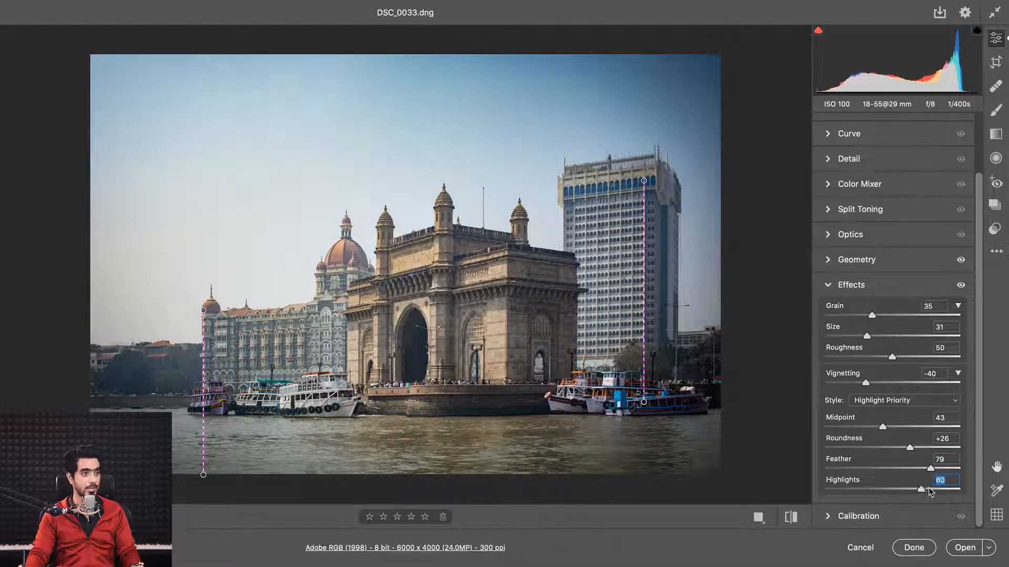
{"action": "type", "text": "0"}
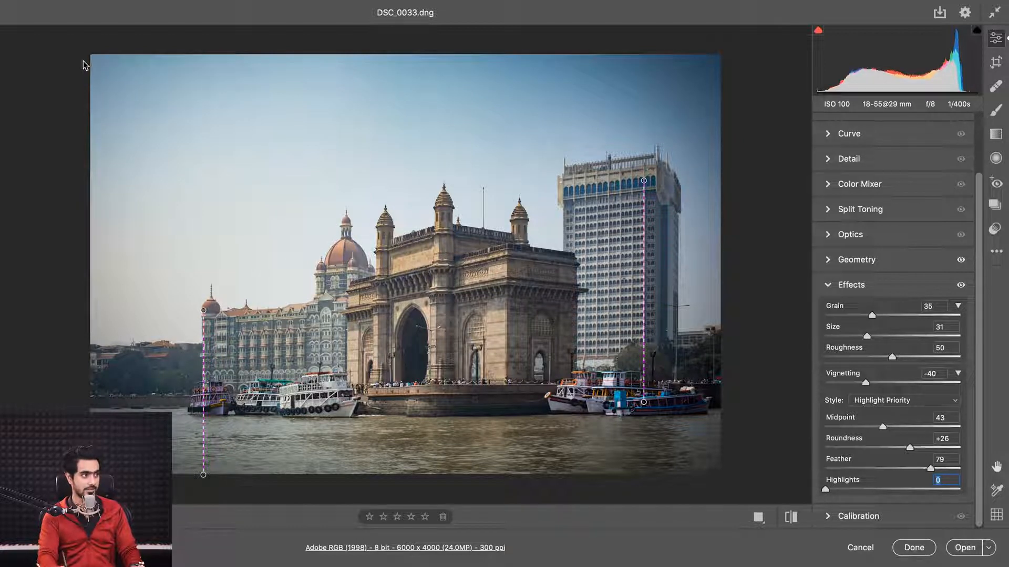
{"action": "left_click_drag", "start_coordinate": [826, 489], "coordinate": [972, 488]}
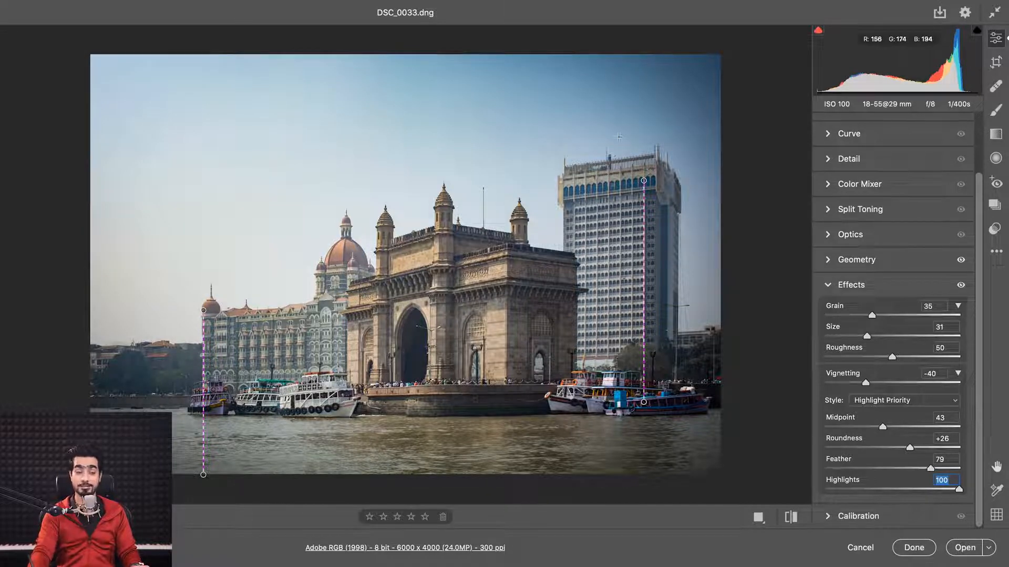
{"action": "left_click_drag", "start_coordinate": [868, 383], "coordinate": [880, 386]}
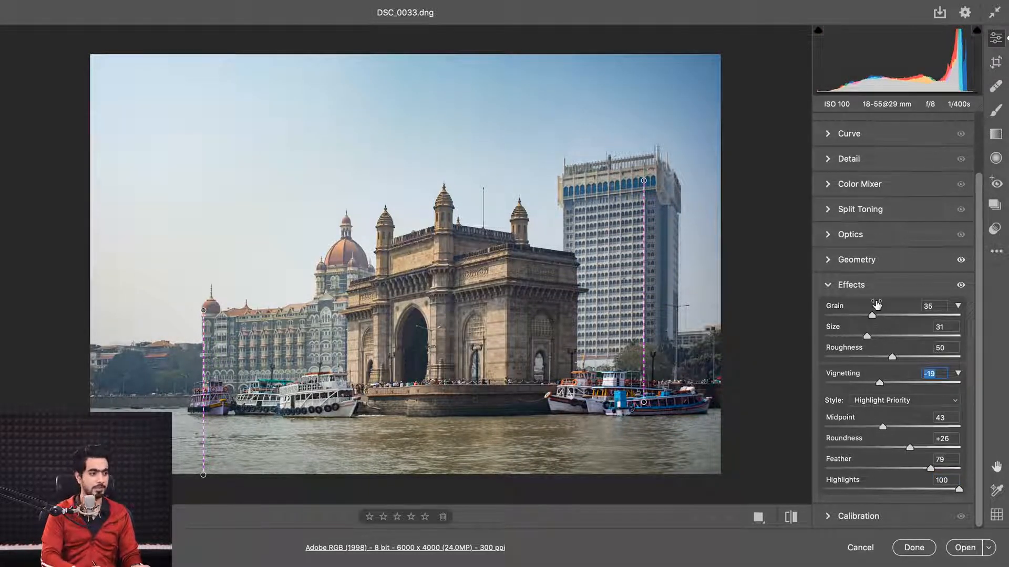
Compare the monument photo before and after all the edits
{"action": "key", "text": "backslash"}
{"action": "key", "text": "backslash"}
{"action": "key", "text": "backslash"}
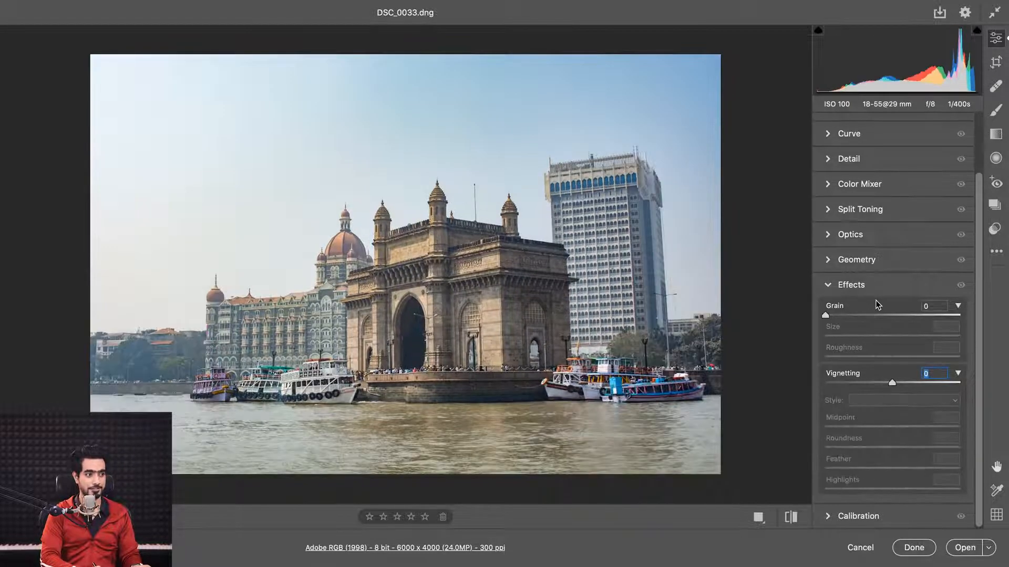
{"action": "key", "text": "backslash"}
{"action": "key", "text": "backslash"}
{"action": "key", "text": "backslash"}
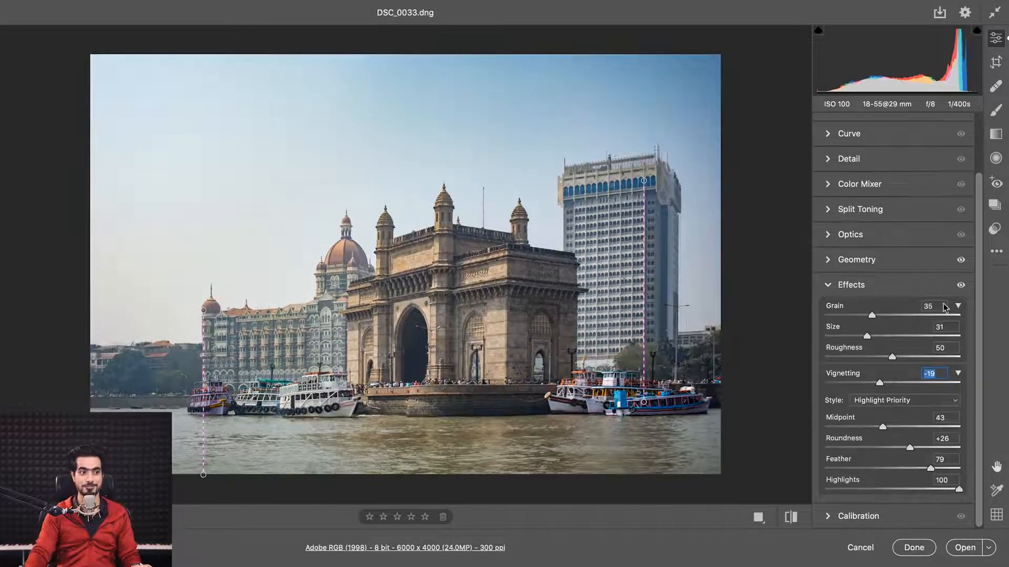
Collapse the Effects settings, expand Calibration, and switch the process version to Version 1
{"action": "left_click", "coordinate": [912, 288]}
{"action": "left_click", "coordinate": [848, 382]}
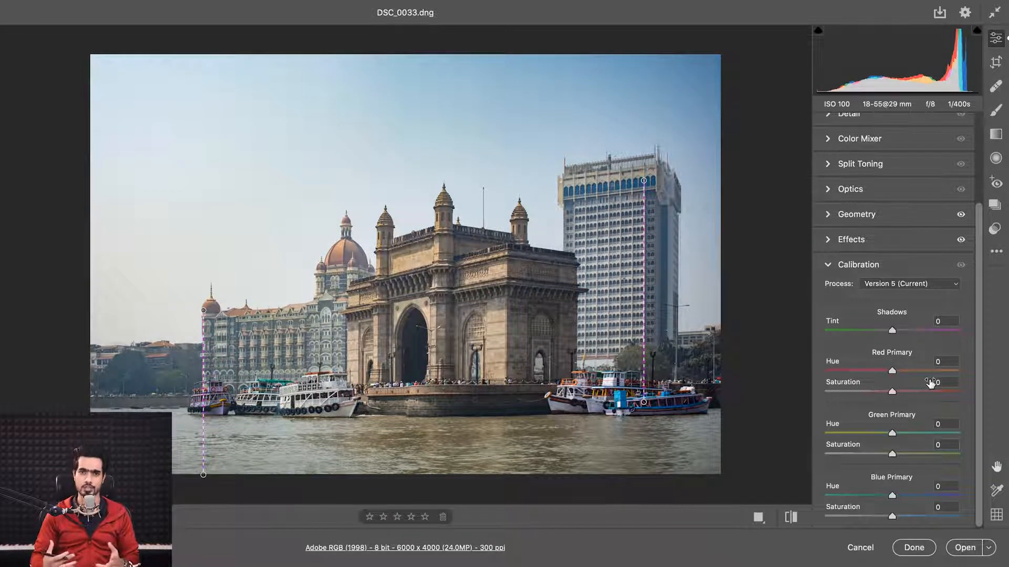
{"action": "left_click", "coordinate": [896, 285]}
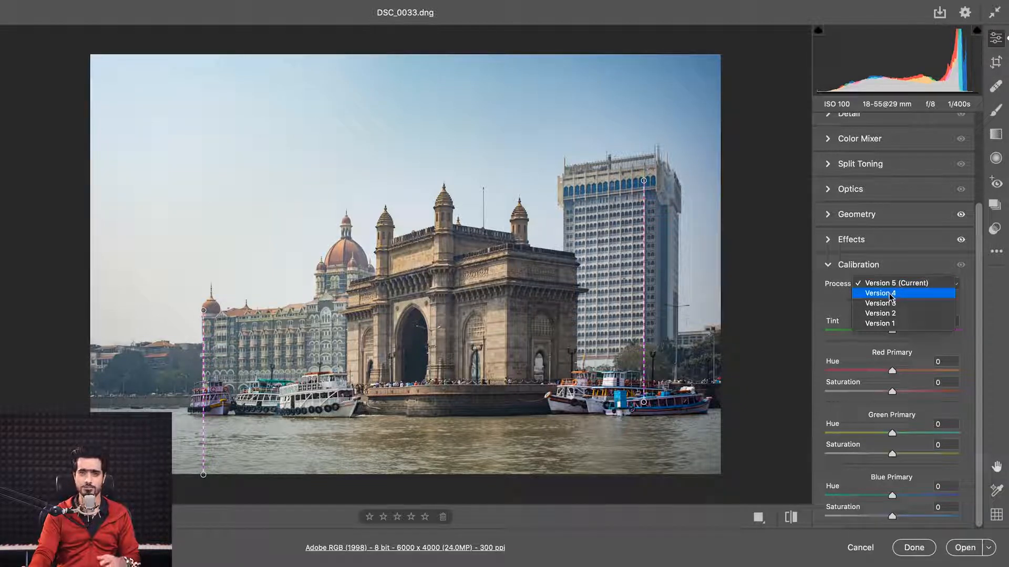
{"action": "left_click", "coordinate": [888, 323]}
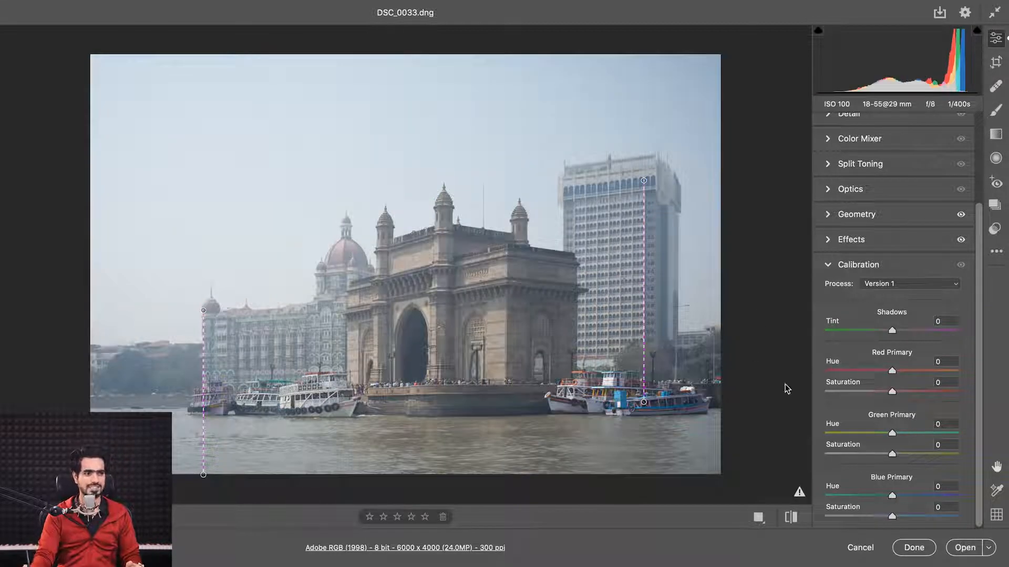
Try the old Basic controls on the monument photo with Recovery at 98 and Fill Light at 61
{"action": "left_click_drag", "start_coordinate": [980, 310], "coordinate": [980, 193]}
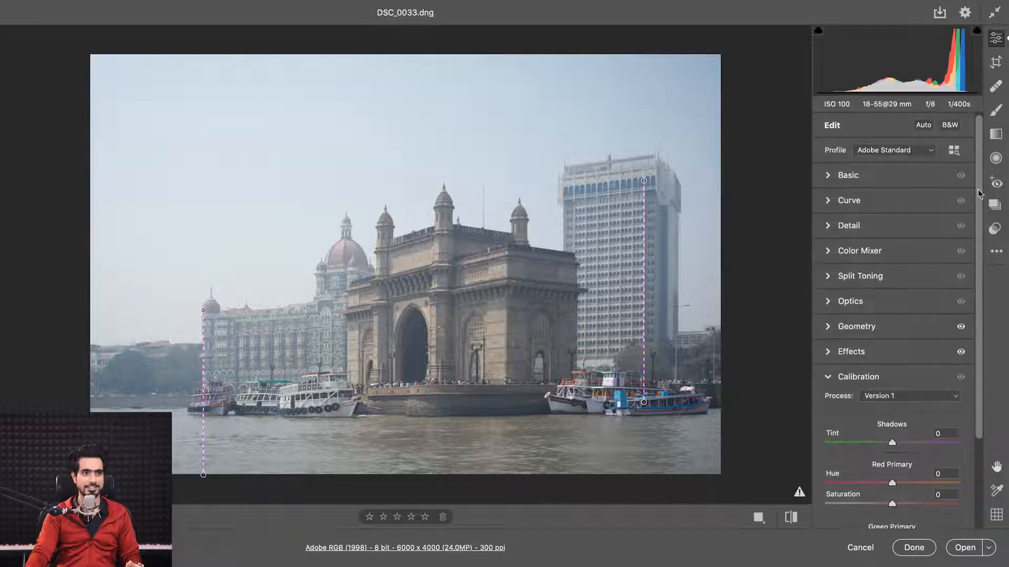
{"action": "left_click", "coordinate": [830, 179]}
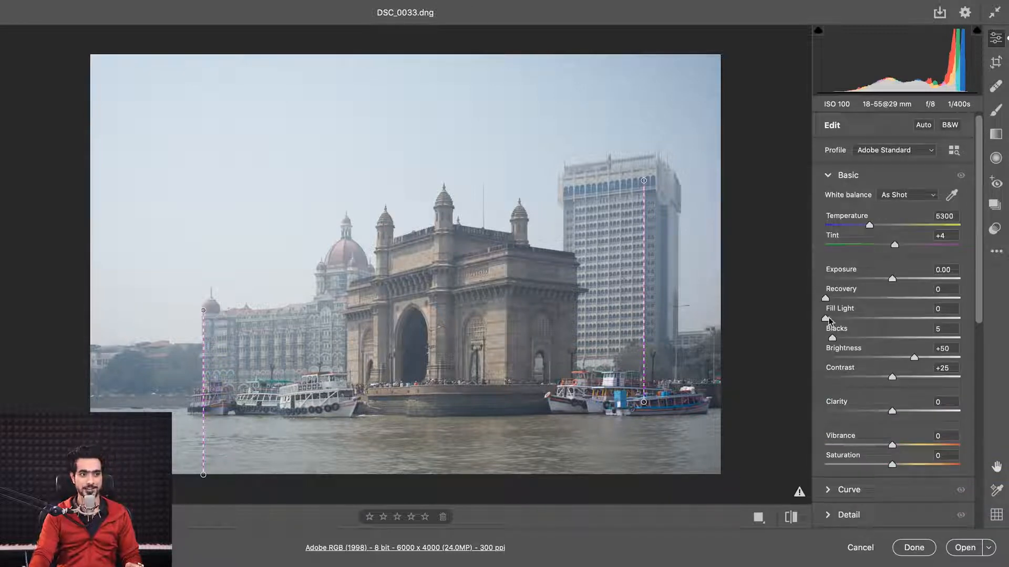
{"action": "left_click_drag", "start_coordinate": [826, 319], "coordinate": [944, 324]}
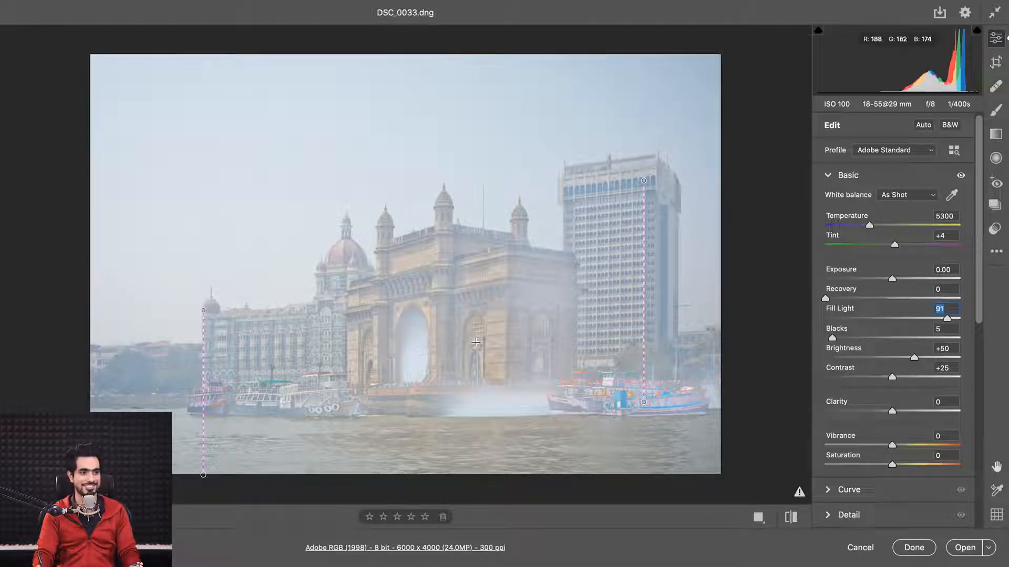
{"action": "left_click_drag", "start_coordinate": [826, 299], "coordinate": [906, 326]}
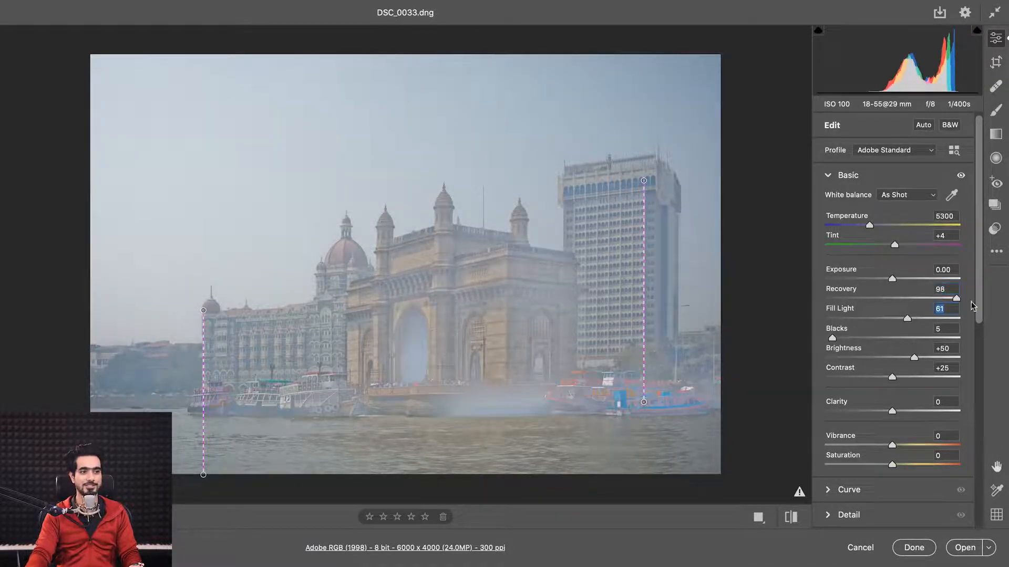
Switch the process version in Calibration back to Version 5 (Current)
{"action": "left_click_drag", "start_coordinate": [975, 310], "coordinate": [972, 522]}
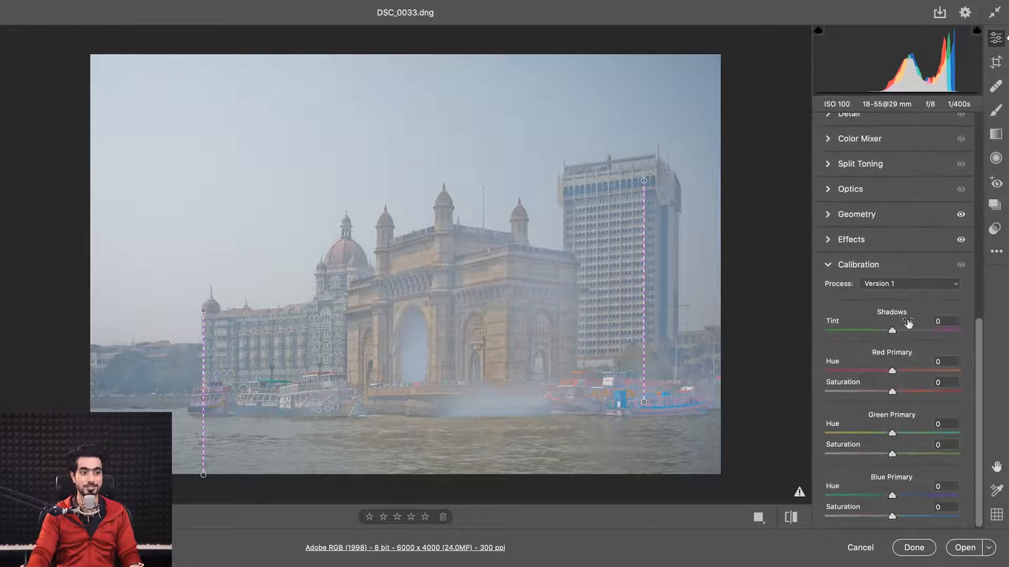
{"action": "left_click", "coordinate": [903, 285]}
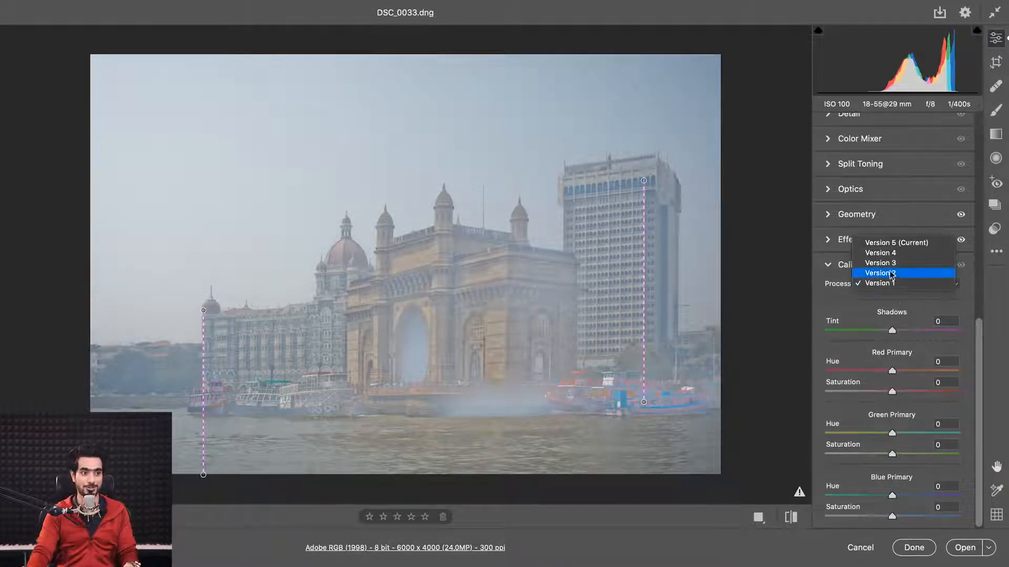
{"action": "left_click", "coordinate": [894, 244]}
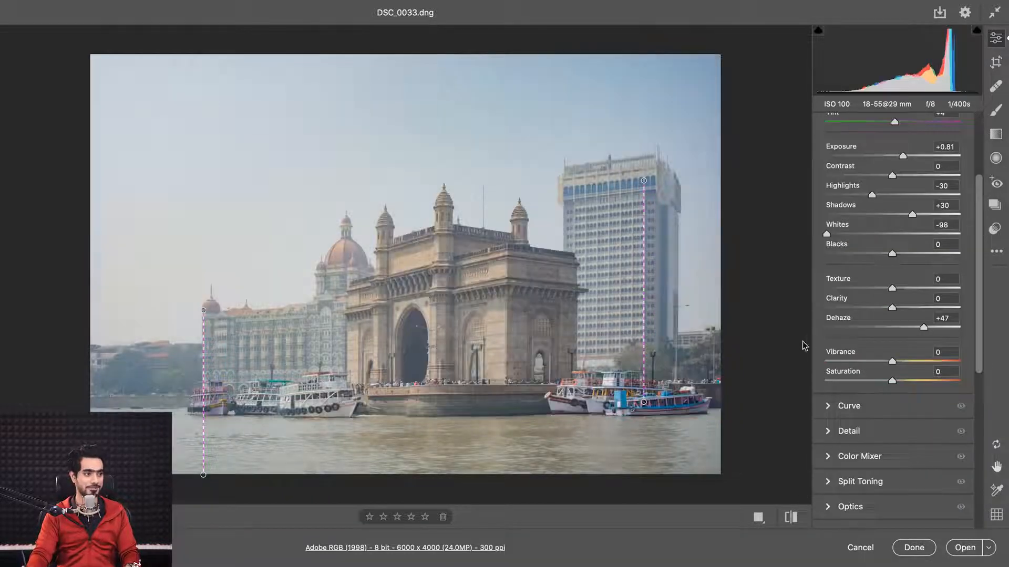
Undo the process version switches together with the Recovery and Fill Light trial
{"action": "key", "text": "ctrl+z"}
{"action": "key", "text": "ctrl+z"}
{"action": "key", "text": "ctrl+z"}
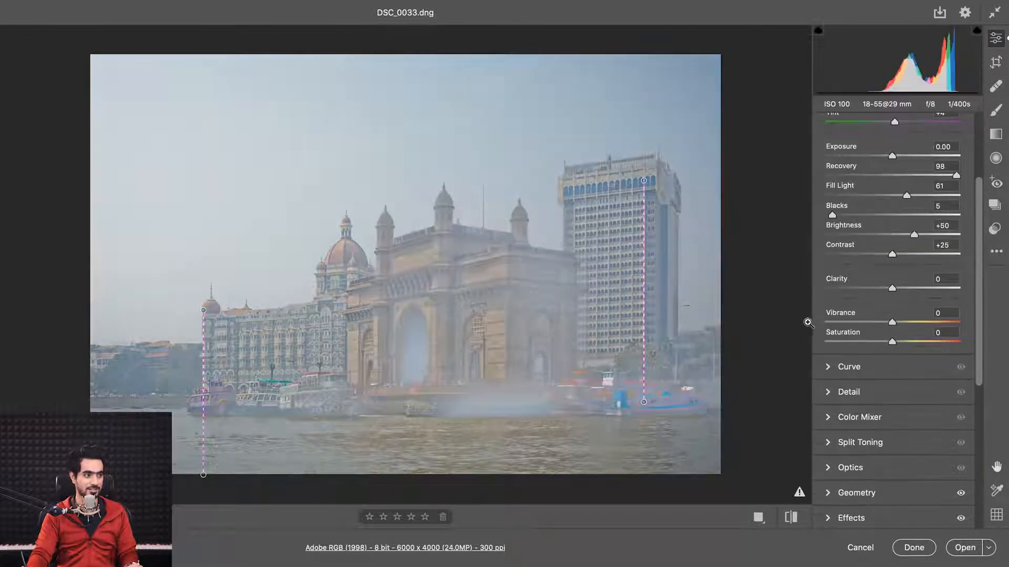
{"action": "key", "text": "ctrl+shift+z"}
{"action": "key", "text": "ctrl+shift+z"}
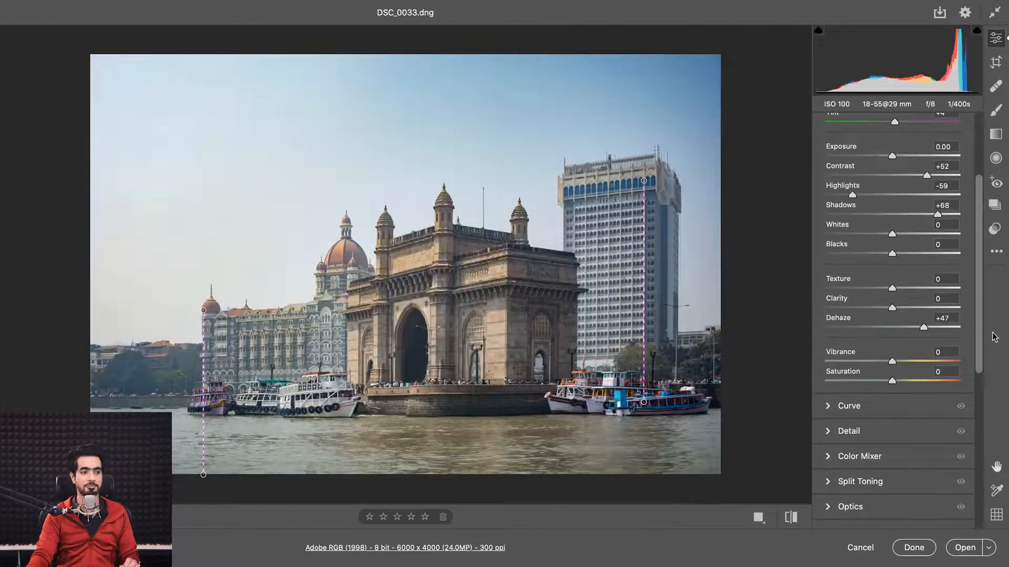
Collapse the Calibration settings, look at the crop options, and cancel the raw edit of DSC_0033.dng
{"action": "scroll", "coordinate": [902, 313], "scroll_direction": "down", "scroll_amount": 6}
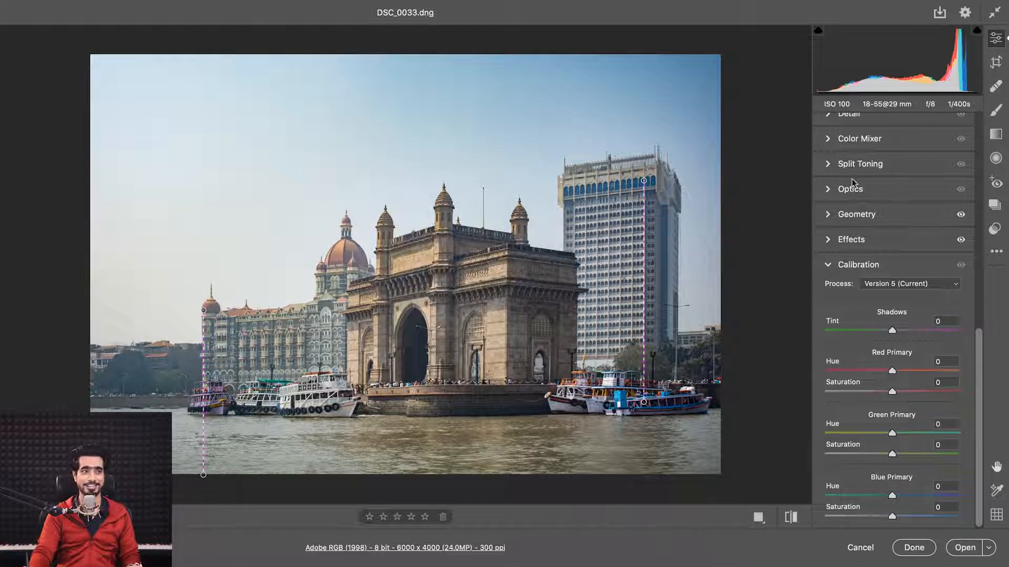
{"action": "left_click", "coordinate": [838, 268]}
{"action": "scroll", "coordinate": [965, 276], "scroll_direction": "up", "scroll_amount": 4}
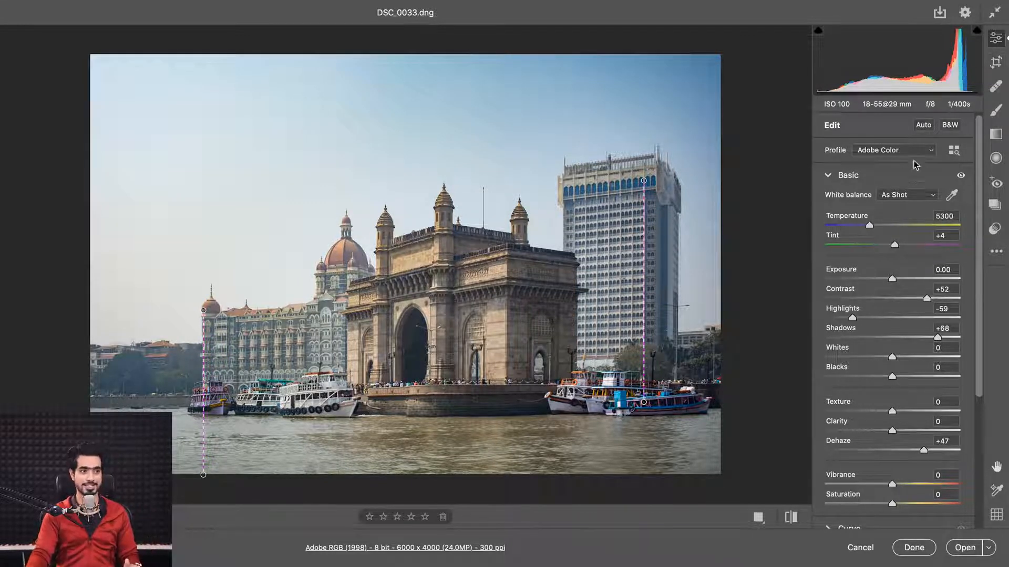
{"action": "left_click", "coordinate": [996, 63]}
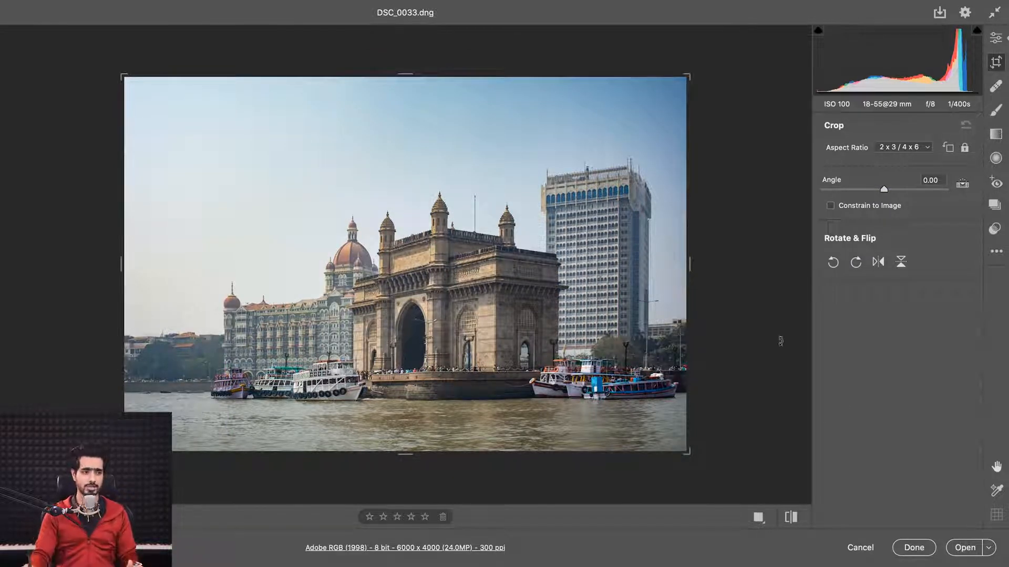
{"action": "left_click", "coordinate": [860, 548]}
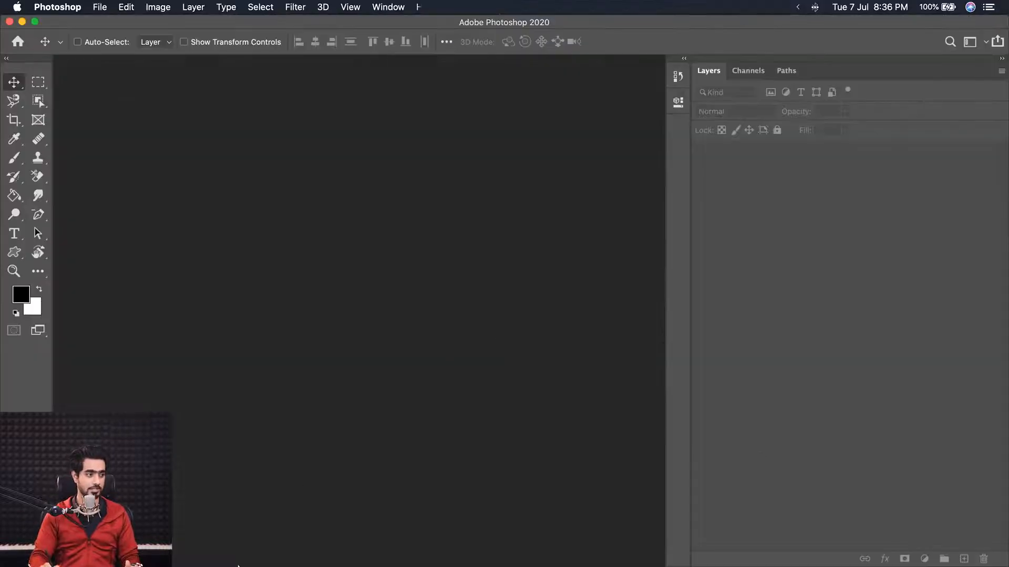
Open _MG_4911.CR2 from the Lesson 7 - Camera RAW folder in Photoshop, leave full screen, and show the folder again
{"action": "mouse_move", "coordinate": [239, 566]}
{"action": "left_click", "coordinate": [96, 548]}
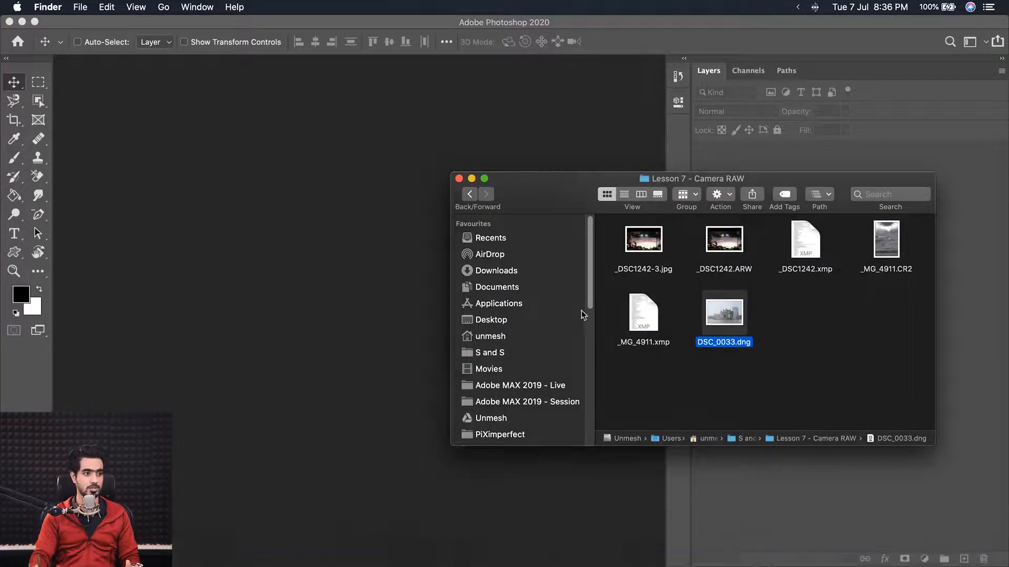
{"action": "left_click_drag", "start_coordinate": [871, 241], "coordinate": [371, 260]}
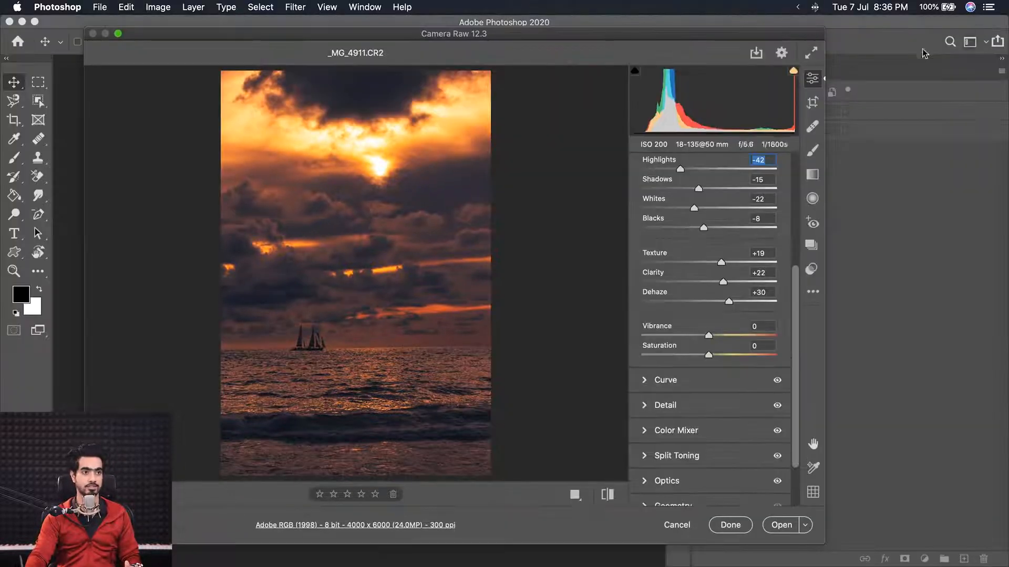
{"action": "left_click", "coordinate": [994, 12]}
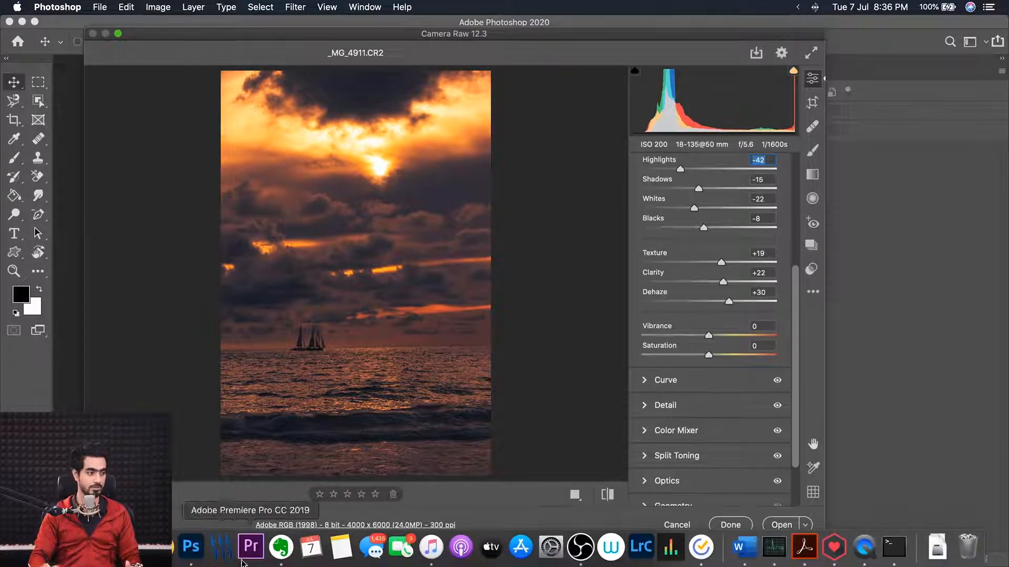
{"action": "left_click", "coordinate": [41, 550]}
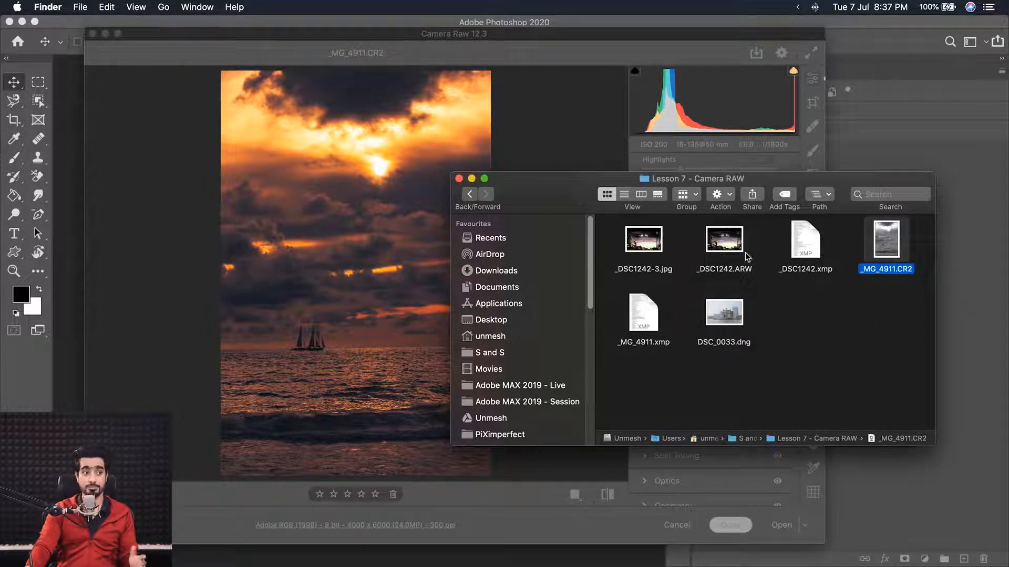
Close the Lesson 7 - Camera RAW folder window and show the crop settings for _MG_4911.CR2 in full screen
{"action": "left_click", "coordinate": [459, 179]}
{"action": "left_click", "coordinate": [814, 104]}
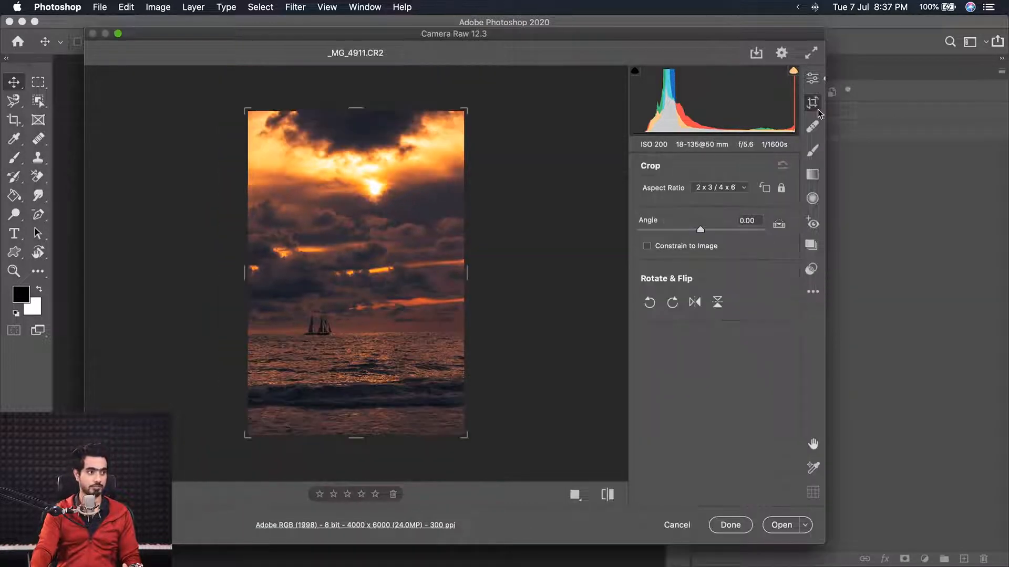
{"action": "left_click", "coordinate": [812, 53]}
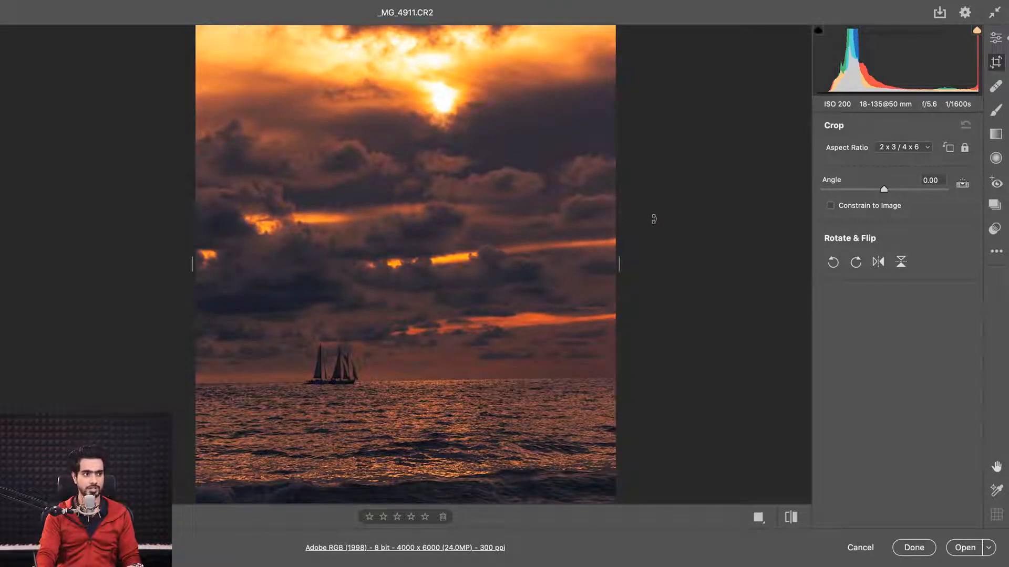
Tilt the crop frame about 3 degrees, tighten it, and try the 4 x 3 and 16 x 9 aspect ratios
{"action": "left_click_drag", "start_coordinate": [654, 218], "coordinate": [690, 223]}
{"action": "left_click_drag", "start_coordinate": [607, 264], "coordinate": [567, 268]}
{"action": "left_click", "coordinate": [903, 147]}
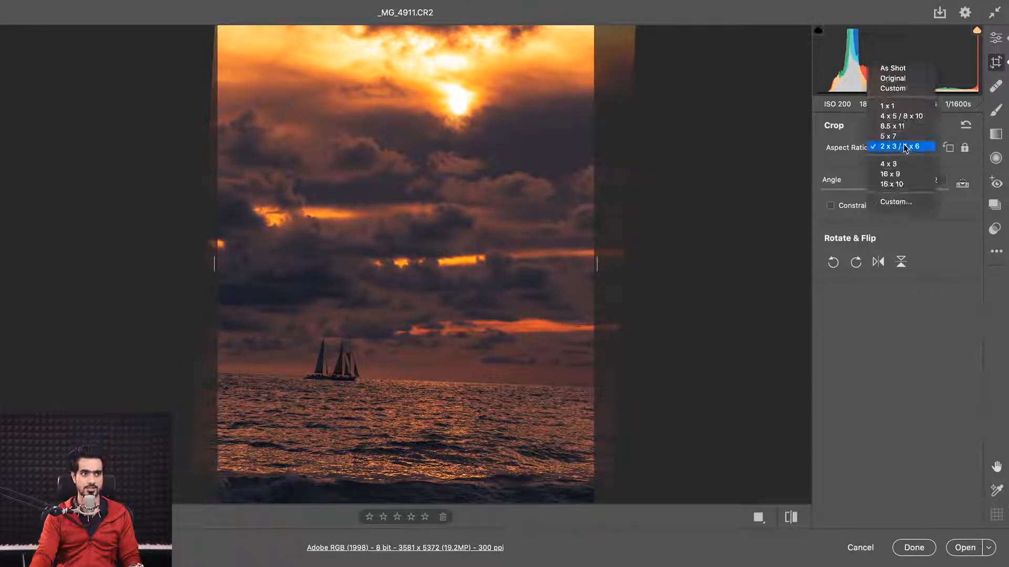
{"action": "left_click", "coordinate": [888, 165]}
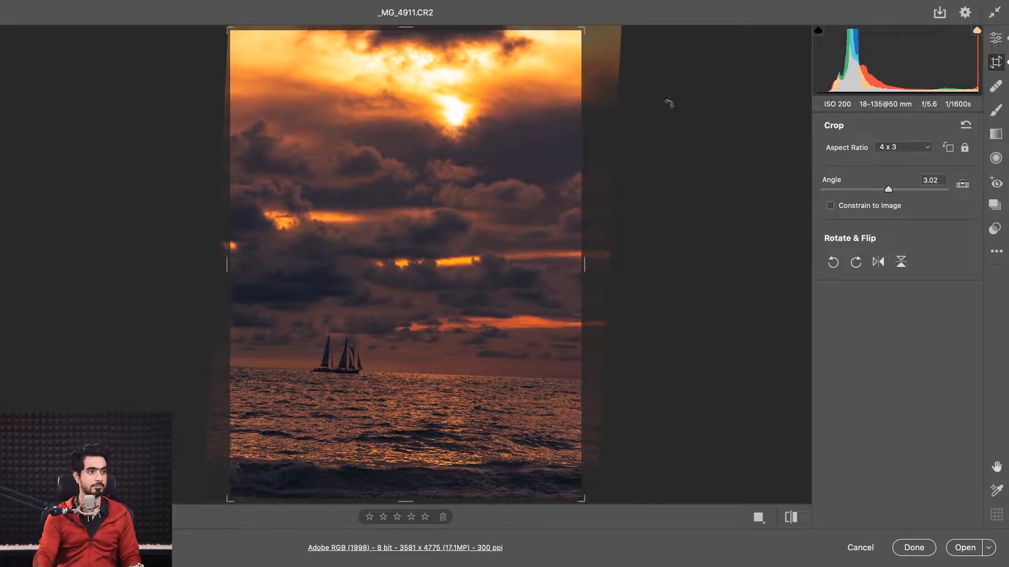
{"action": "left_click_drag", "start_coordinate": [582, 30], "coordinate": [561, 59]}
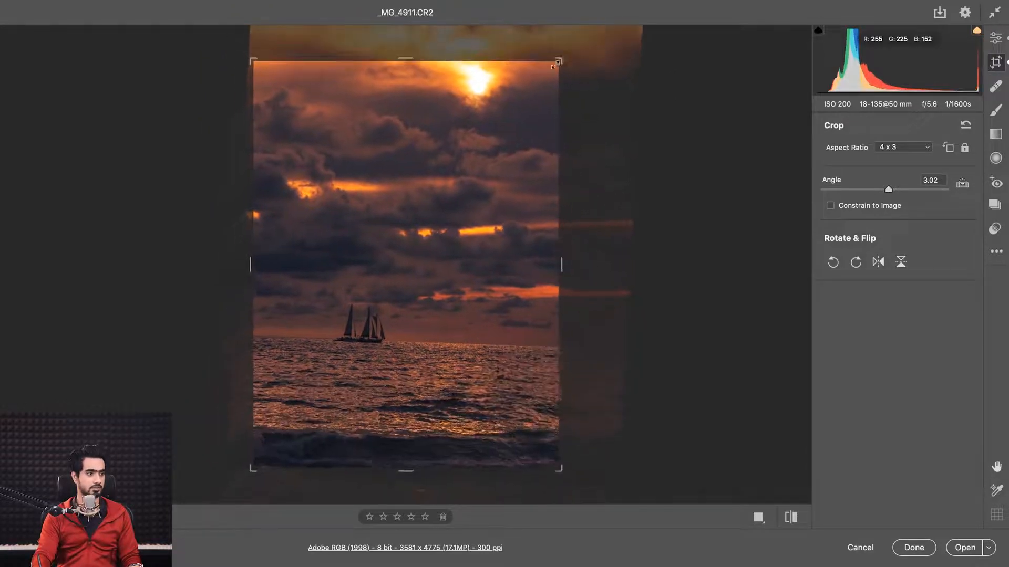
{"action": "left_click", "coordinate": [896, 150]}
{"action": "left_click", "coordinate": [890, 156]}
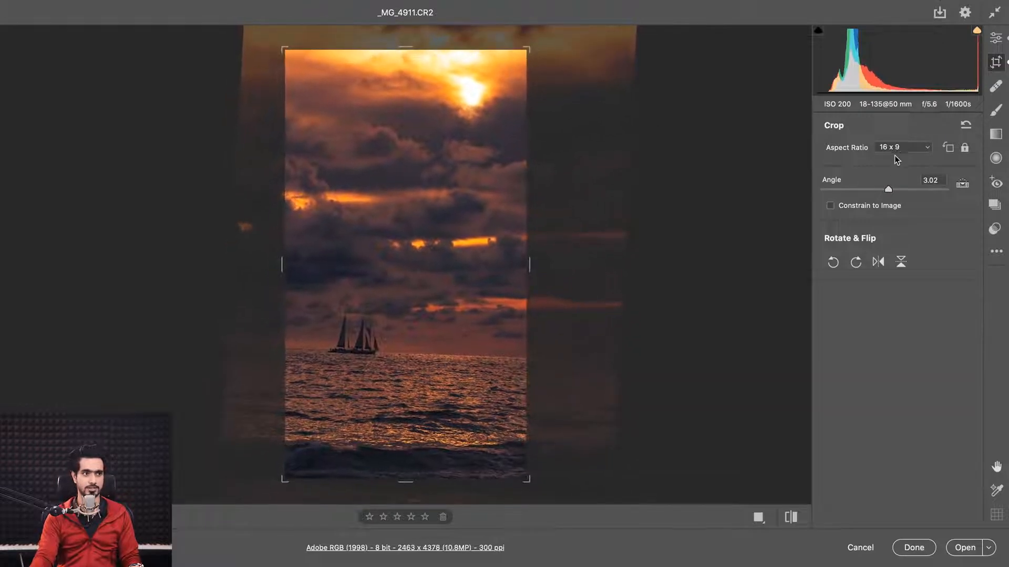
Enlarge the crop frame freely with the Custom aspect ratio, and reset the crop to the full photo
{"action": "left_click", "coordinate": [894, 150]}
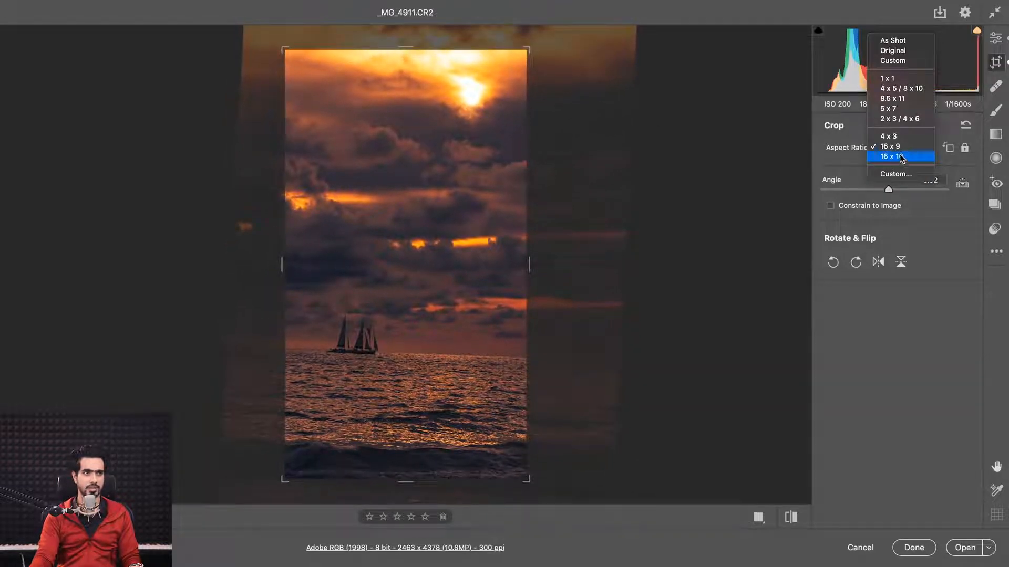
{"action": "left_click", "coordinate": [898, 61]}
{"action": "left_click_drag", "start_coordinate": [524, 265], "coordinate": [568, 263]}
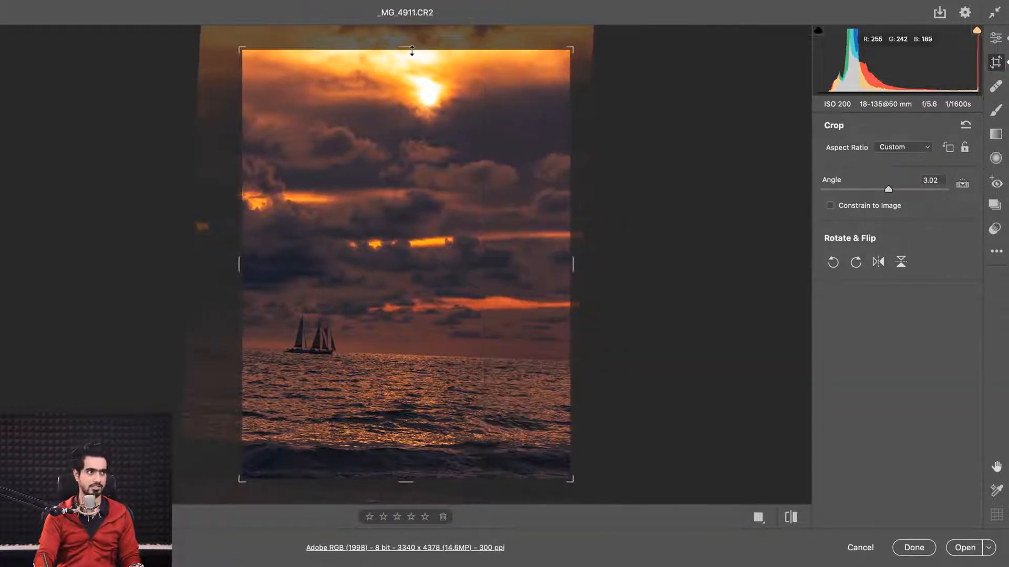
{"action": "left_click_drag", "start_coordinate": [412, 51], "coordinate": [413, 36]}
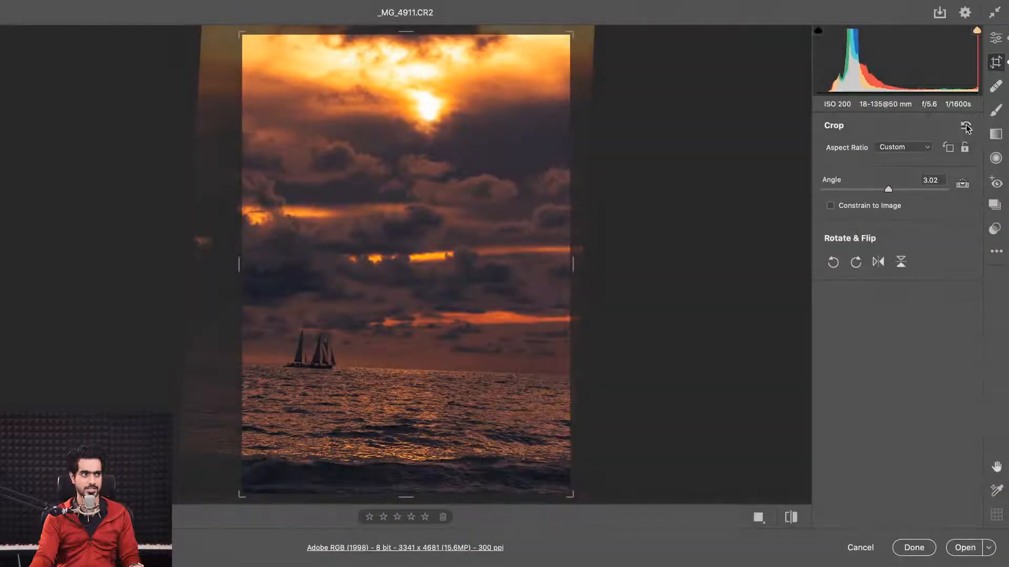
{"action": "left_click", "coordinate": [966, 126]}
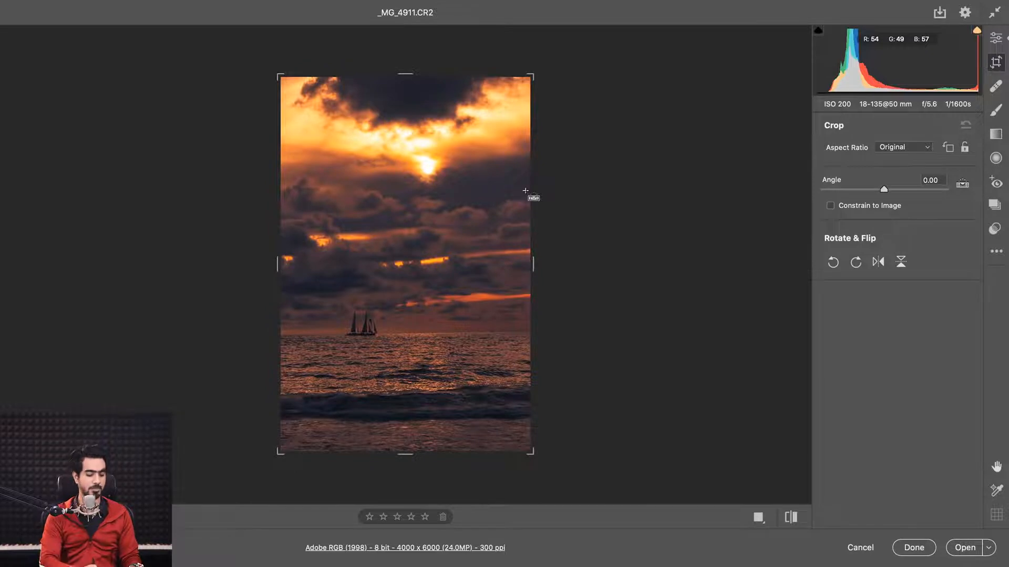
Straighten the photo along the sea horizon, apply the crop, and reopen the crop settings
{"action": "key", "text": "super+equal"}
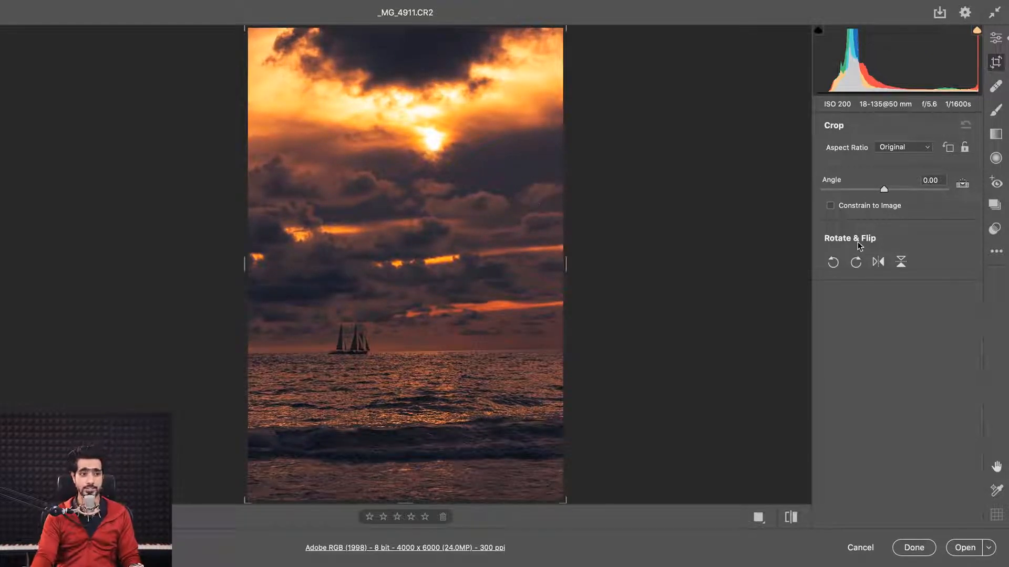
{"action": "left_click", "coordinate": [963, 187]}
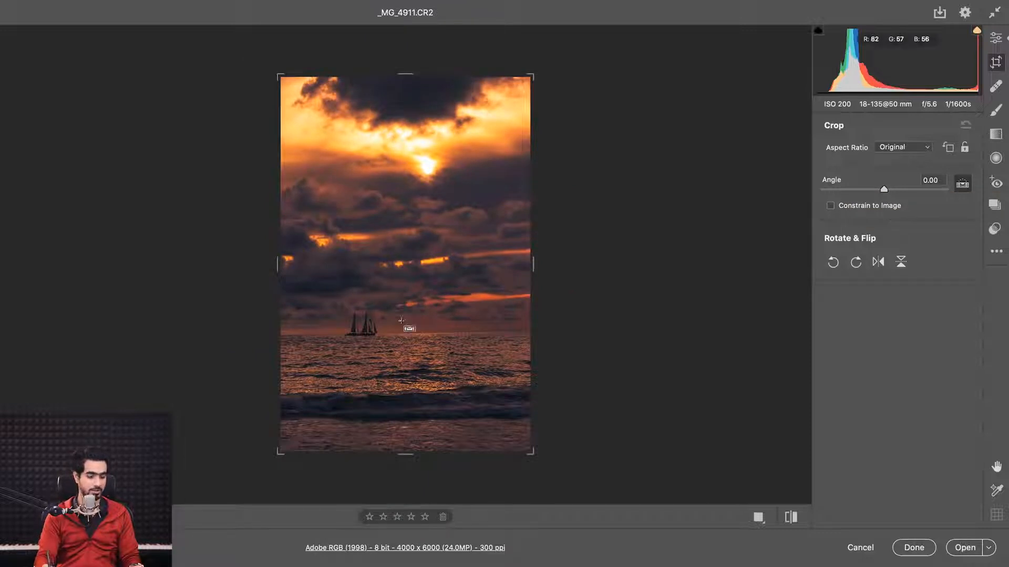
{"action": "key", "text": "super+plus"}
{"action": "key", "text": "super+plus"}
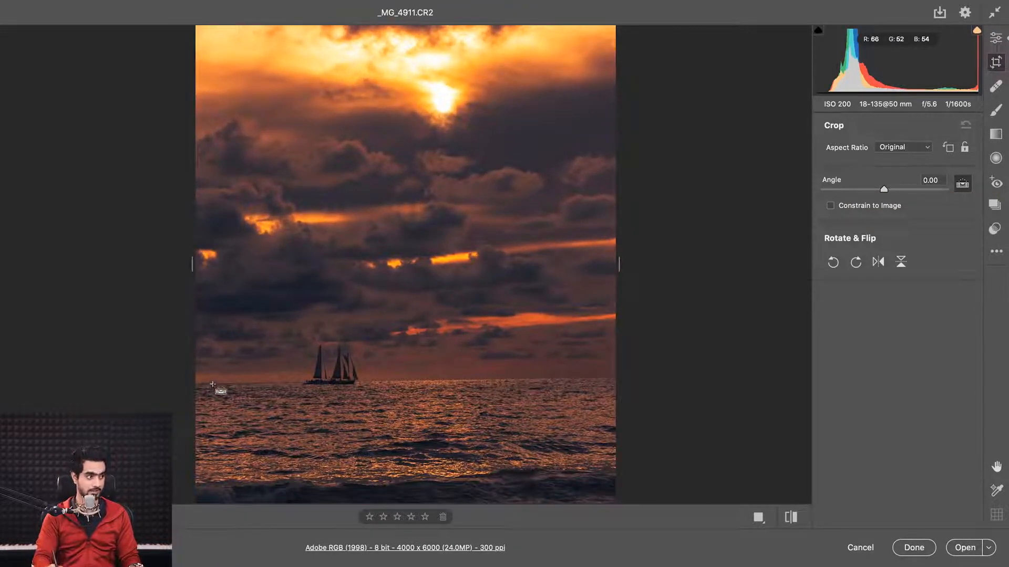
{"action": "left_click_drag", "start_coordinate": [214, 384], "coordinate": [605, 380]}
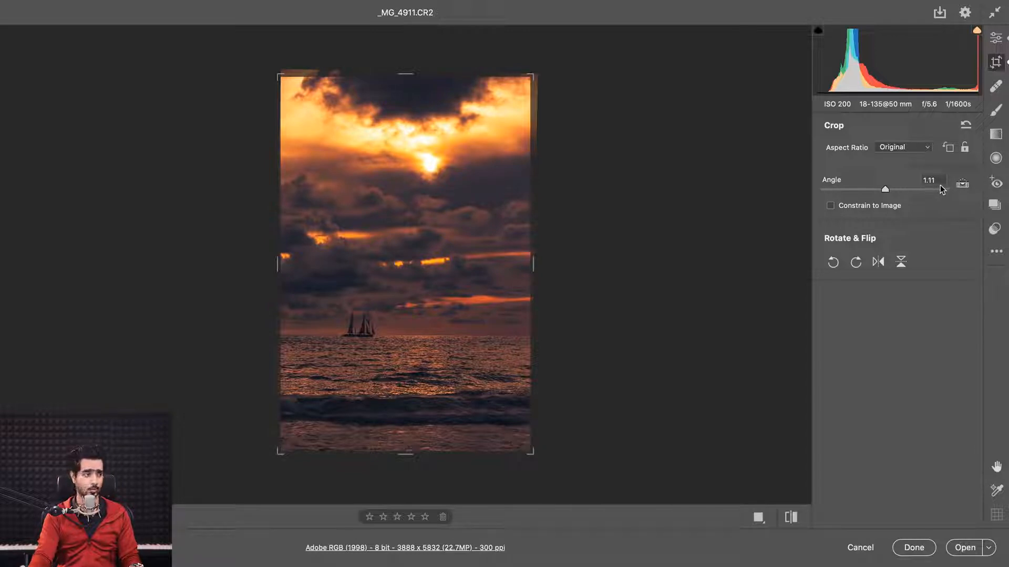
{"action": "key", "text": "Return"}
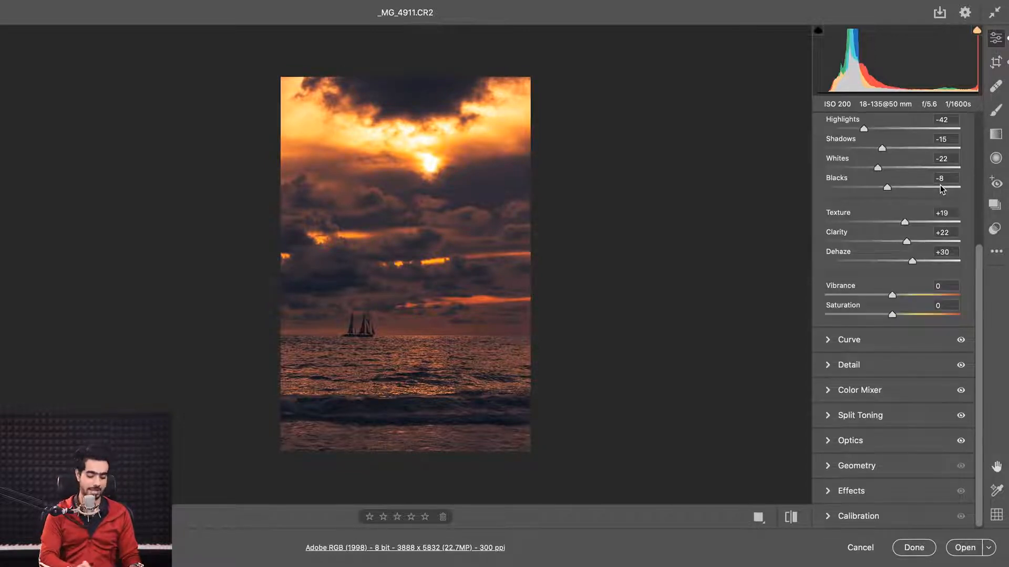
{"action": "left_click", "coordinate": [995, 63]}
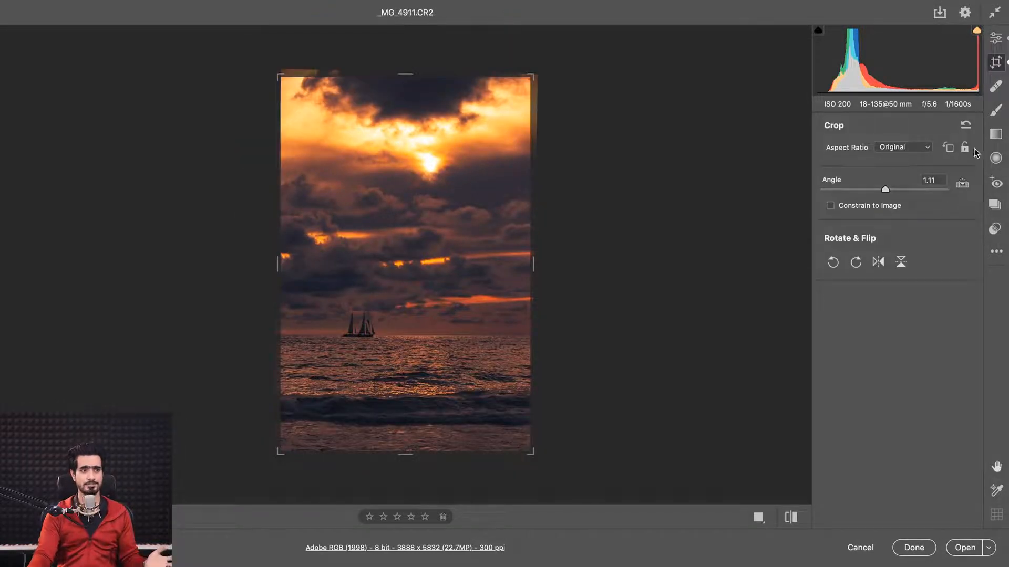
Switch to the Heal tool and reduce its brush size to 24 over the sea beside the ship
{"action": "left_click", "coordinate": [996, 93]}
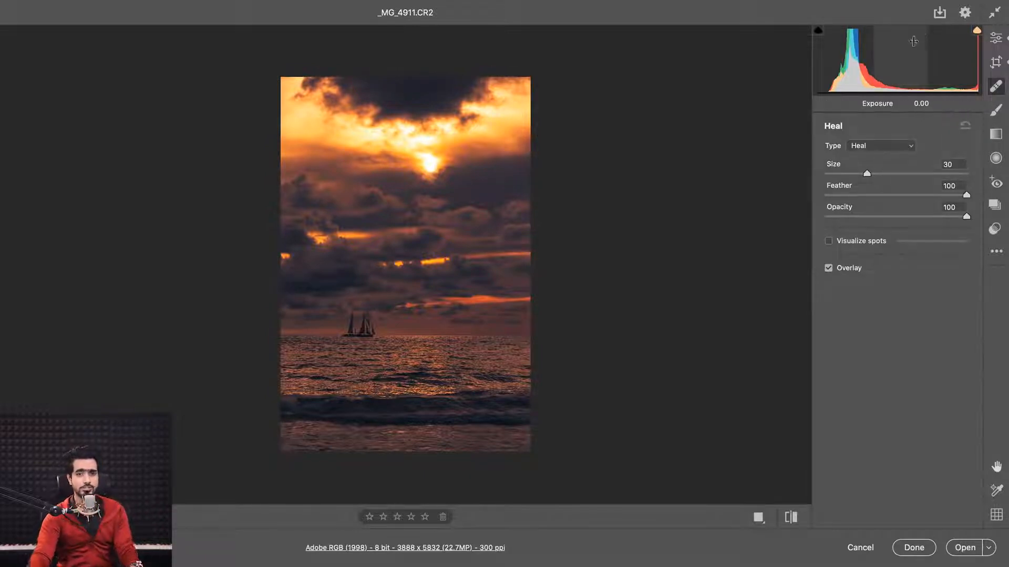
{"action": "key", "text": "super+="}
{"action": "key", "text": "super+="}
{"action": "key", "text": "super+="}
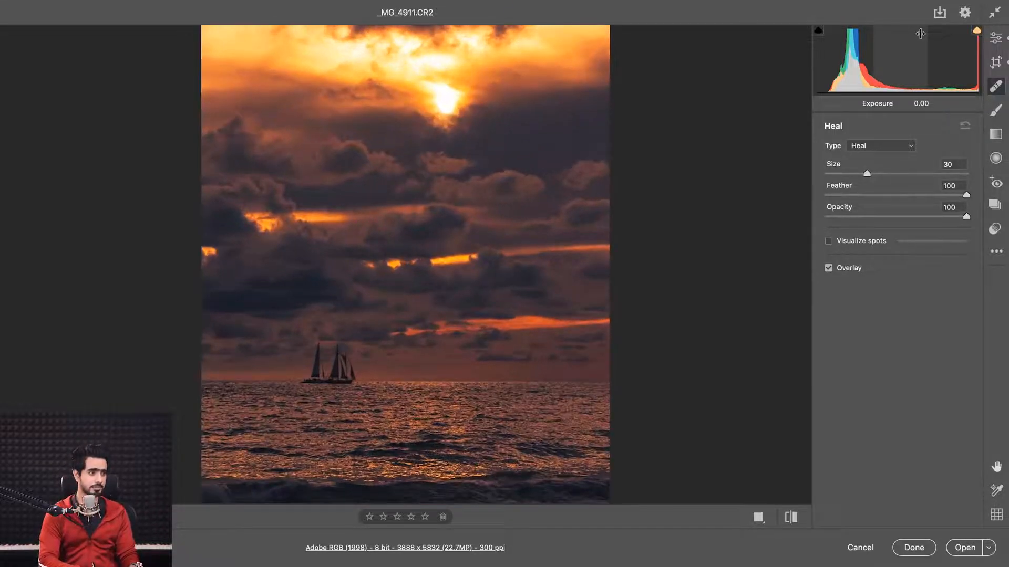
{"action": "scroll", "coordinate": [409, 263], "scroll_direction": "down", "scroll_amount": 5}
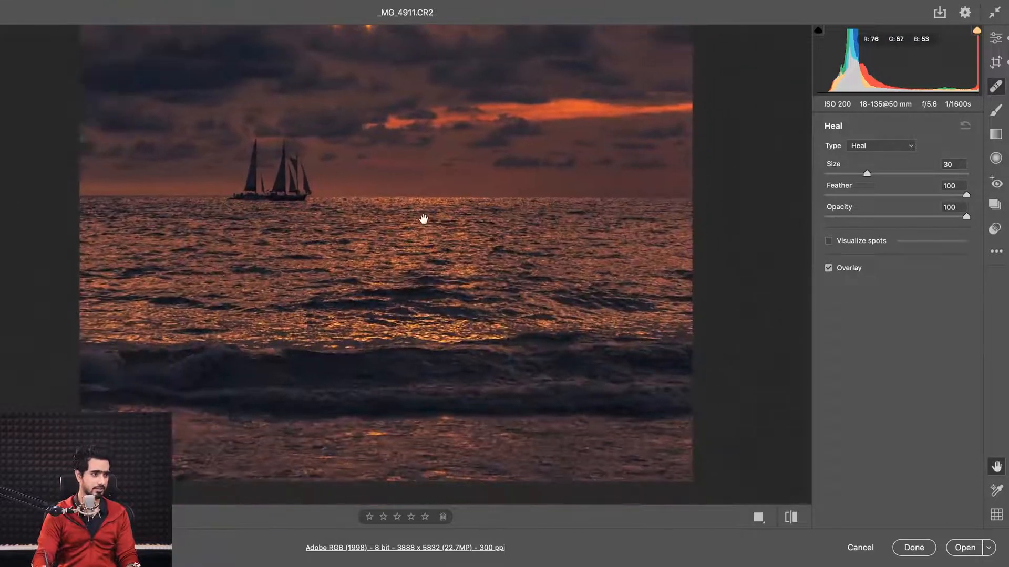
{"action": "left_click_drag", "start_coordinate": [477, 236], "coordinate": [366, 312]}
{"action": "key", "text": "super+="}
{"action": "key", "text": "super+="}
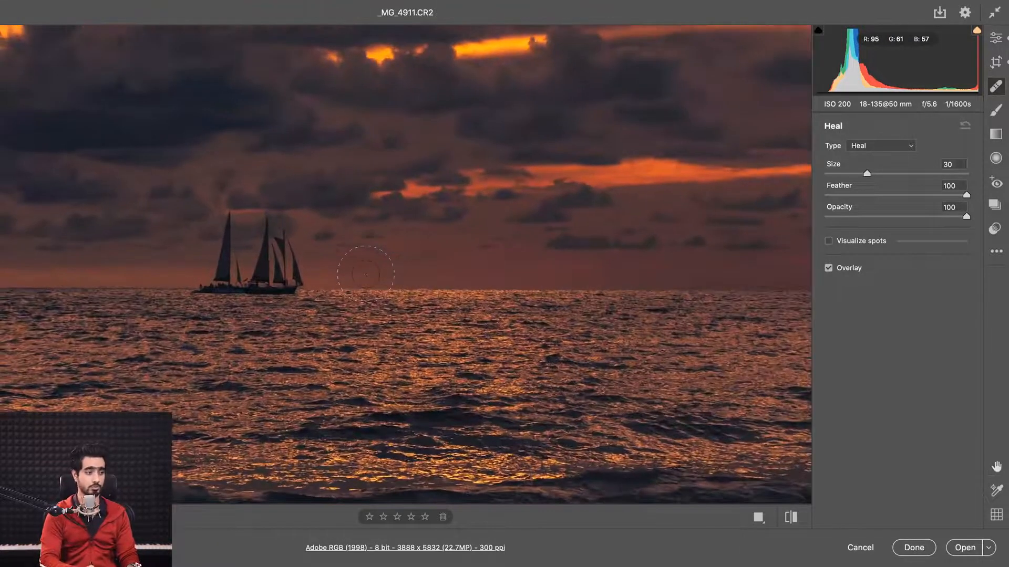
{"action": "left_click_drag", "start_coordinate": [610, 279], "coordinate": [394, 216]}
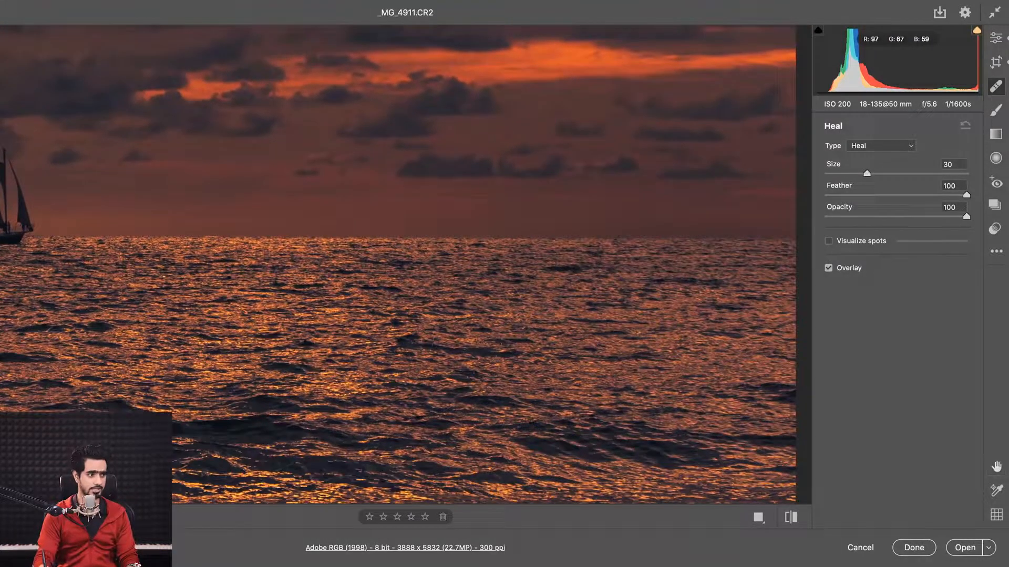
{"action": "key", "text": "alt"}
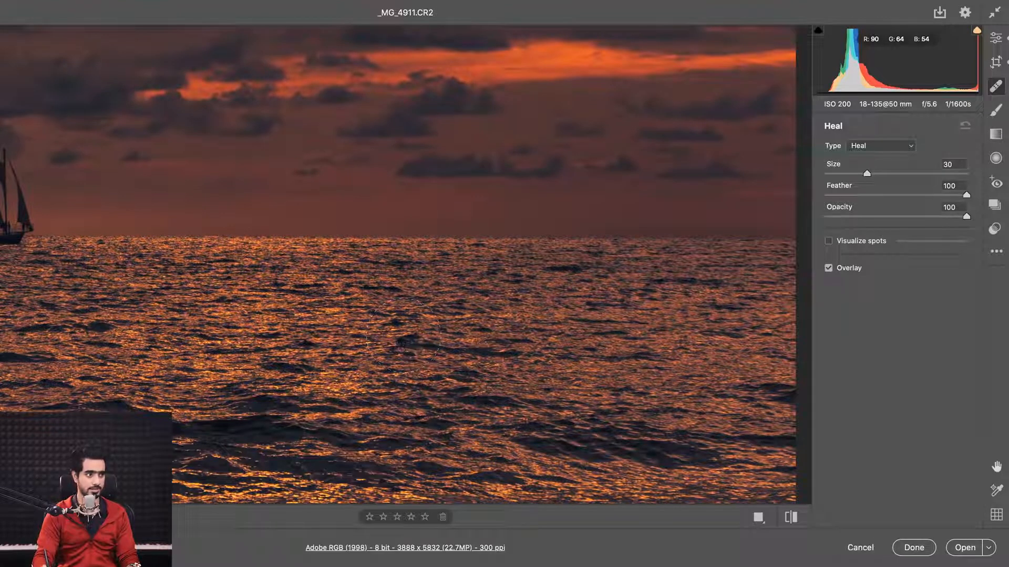
{"action": "key", "text": "bracketleft"}
{"action": "key", "text": "bracketleft"}
{"action": "key", "text": "bracketleft"}
{"action": "key", "text": "bracketleft"}
{"action": "key", "text": "bracketleft"}
{"action": "key", "text": "bracketleft"}
{"action": "key", "text": "bracketleft"}
{"action": "key", "text": "bracketleft"}
{"action": "key", "text": "bracketleft"}
{"action": "key", "text": "bracketleft"}
{"action": "key", "text": "bracketleft"}
{"action": "key", "text": "bracketleft"}
{"action": "key", "text": "bracketleft"}
{"action": "key", "text": "bracketleft"}
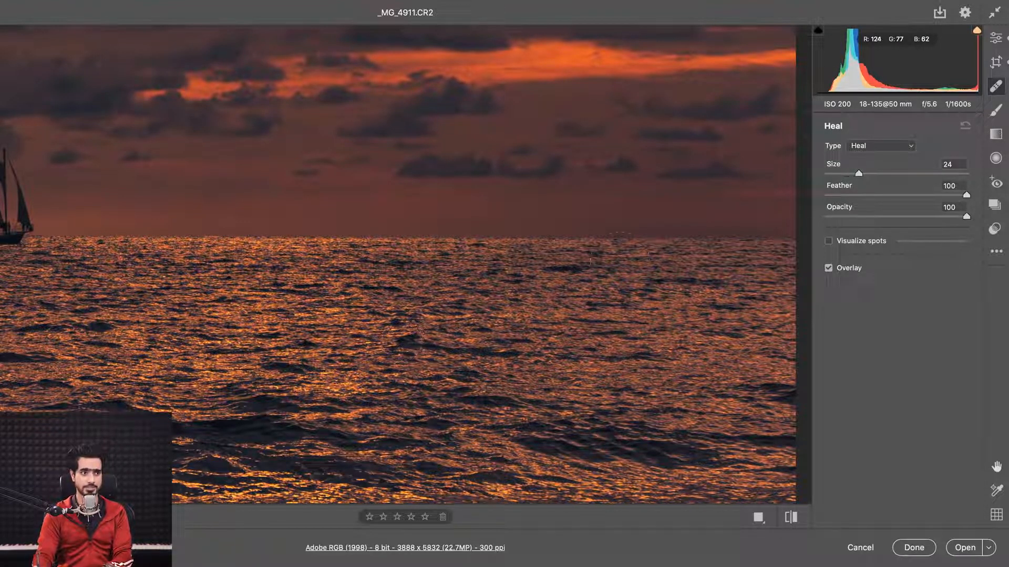
Set the healing brush size to 12, try a lower feather, and restore the feather to 100
{"action": "left_click_drag", "start_coordinate": [858, 173], "coordinate": [859, 181]}
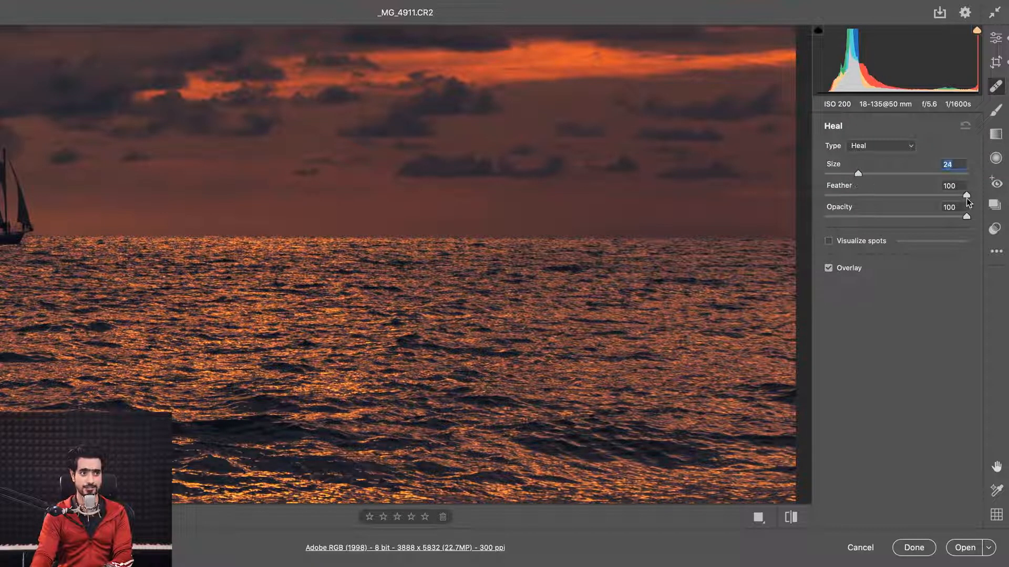
{"action": "left_click_drag", "start_coordinate": [966, 195], "coordinate": [885, 196]}
{"action": "mouse_move", "coordinate": [964, 201]}
{"action": "left_mouse_down"}
{"action": "mouse_move", "coordinate": [976, 202]}
{"action": "mouse_move", "coordinate": [943, 195]}
{"action": "mouse_move", "coordinate": [972, 202]}
{"action": "left_mouse_up"}
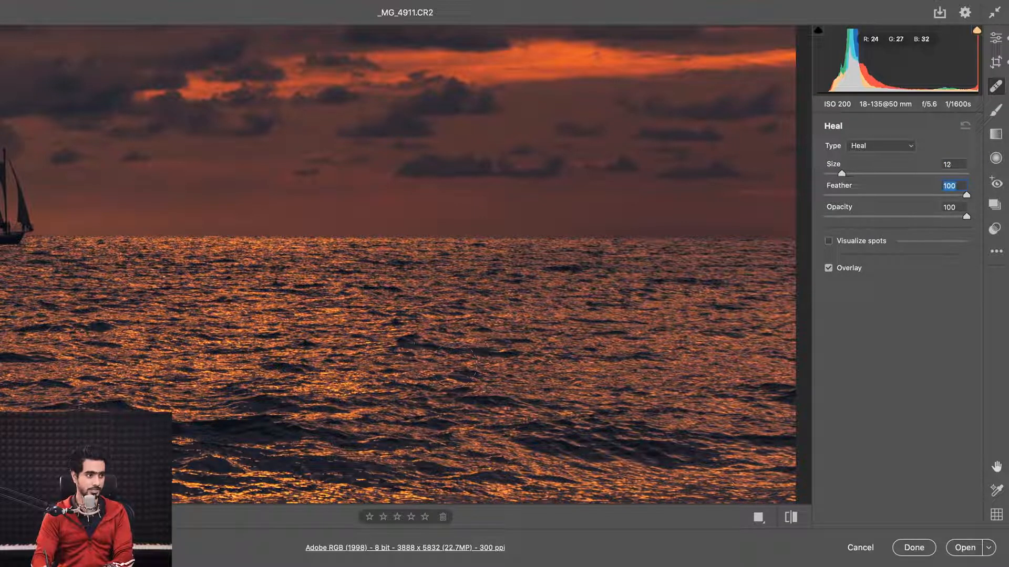
Heal the dark wave ripple in the sea and try its source area on the lower waves and beside the ripple
{"action": "left_click_drag", "start_coordinate": [402, 347], "coordinate": [518, 349]}
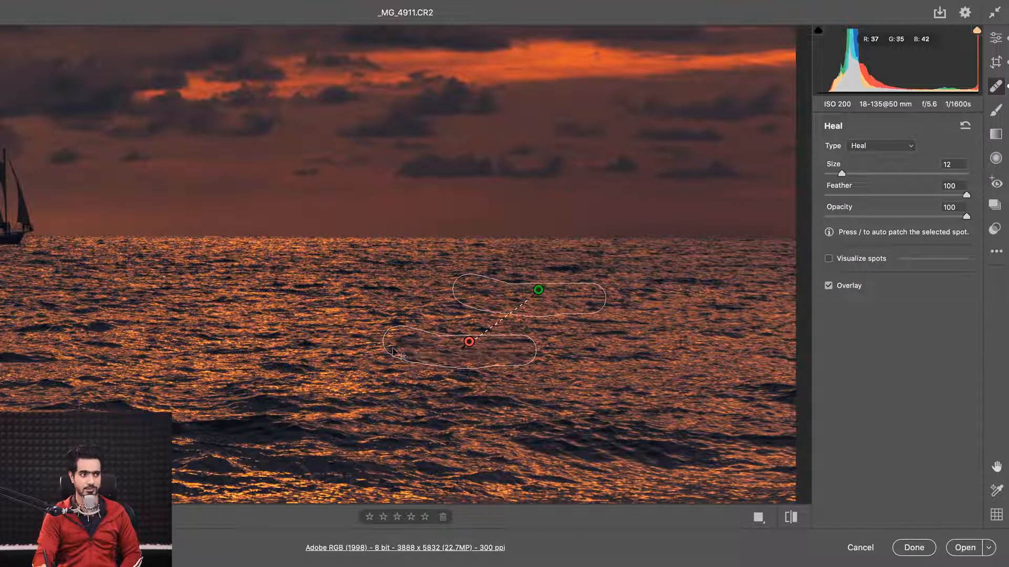
{"action": "mouse_move", "coordinate": [558, 314]}
{"action": "left_mouse_down"}
{"action": "mouse_move", "coordinate": [587, 313]}
{"action": "mouse_move", "coordinate": [657, 358]}
{"action": "mouse_move", "coordinate": [611, 449]}
{"action": "left_mouse_up"}
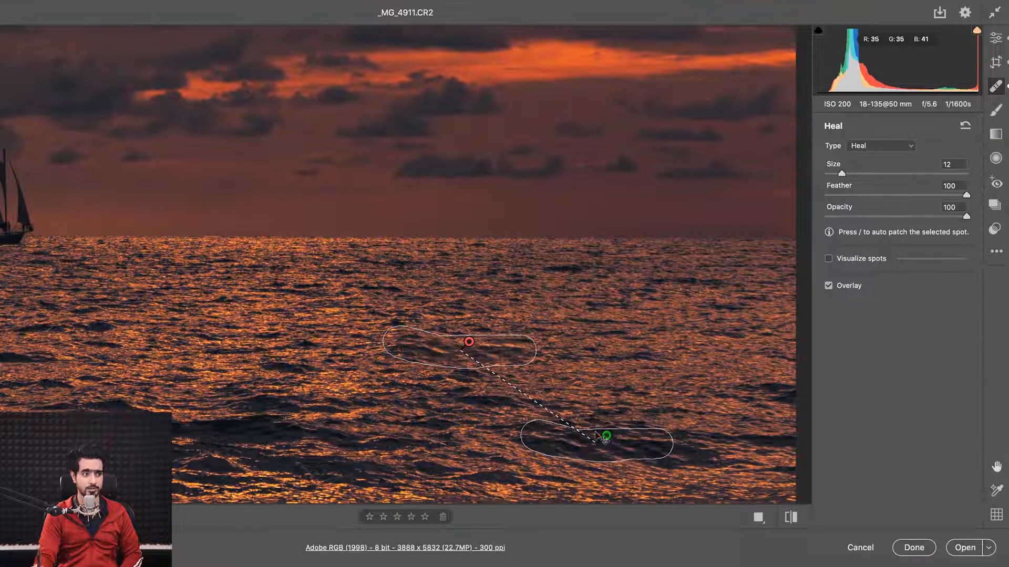
{"action": "mouse_move", "coordinate": [616, 428]}
{"action": "left_mouse_down"}
{"action": "mouse_move", "coordinate": [667, 336]}
{"action": "mouse_move", "coordinate": [678, 350]}
{"action": "left_mouse_up"}
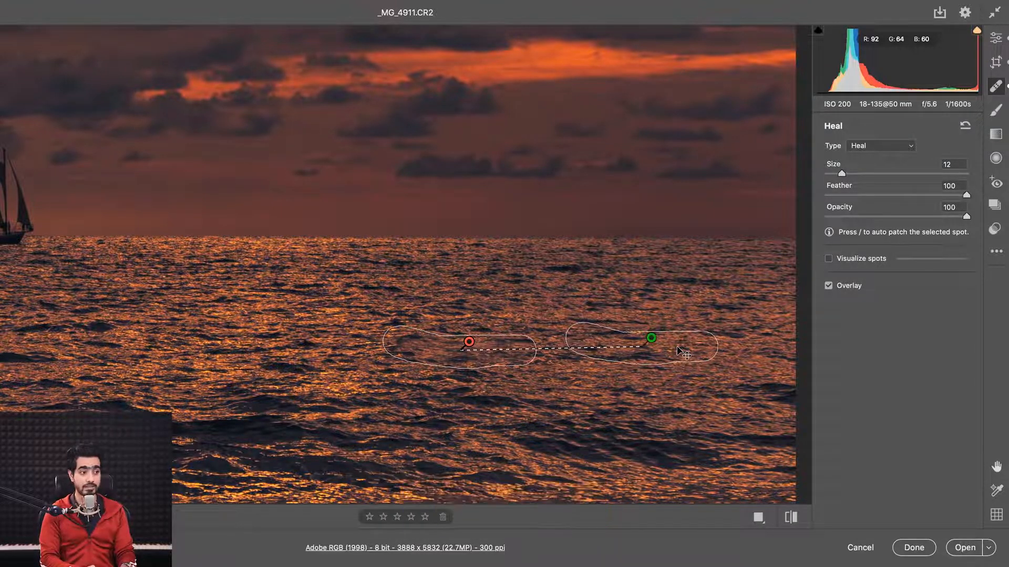
Cycle the healed ripple through automatic source patches, undo the last one, and clear all healing
{"action": "key", "text": "slash"}
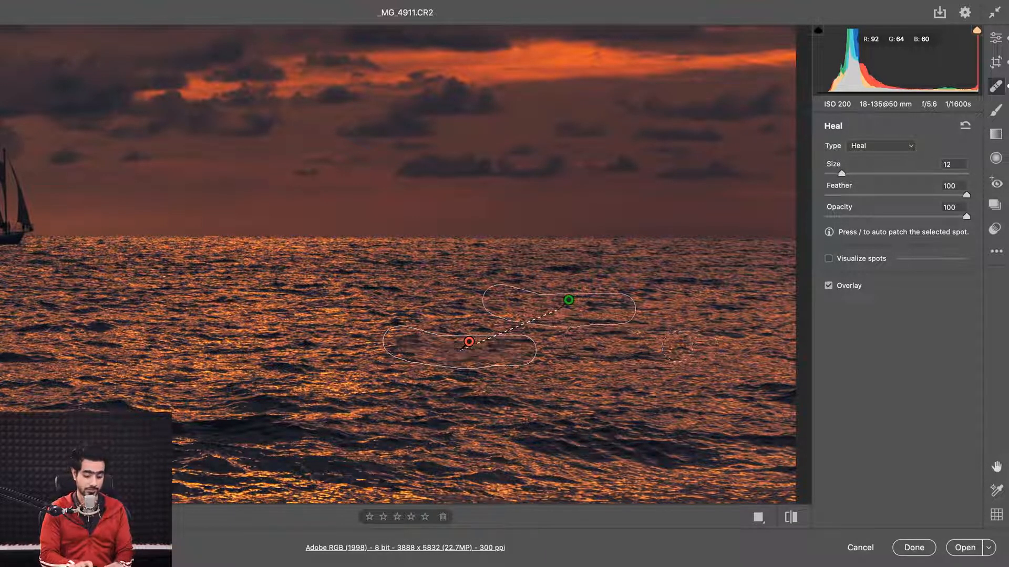
{"action": "key", "text": "slash"}
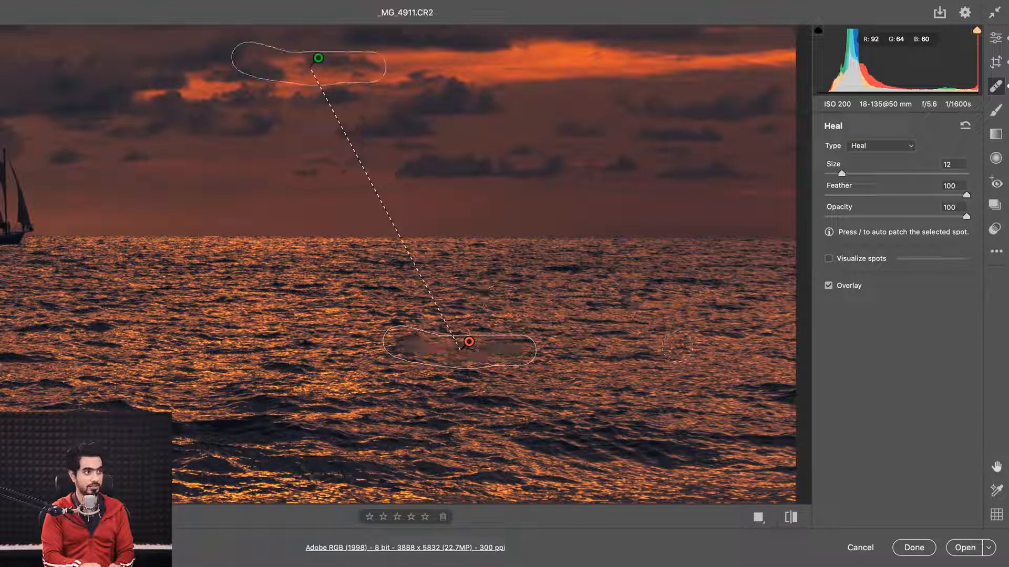
{"action": "key", "text": "slash"}
{"action": "key", "text": "slash"}
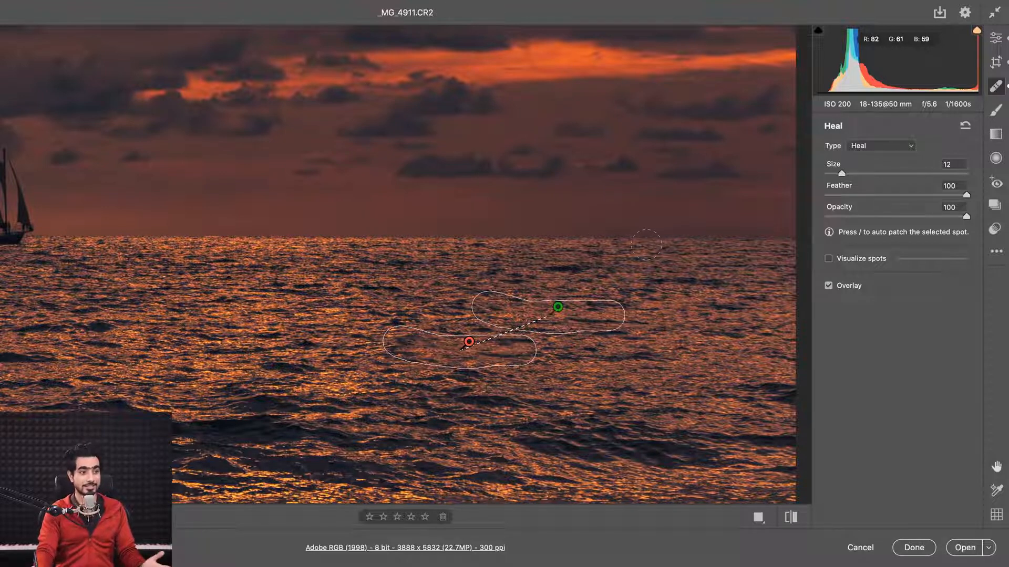
{"action": "key", "text": "super+z"}
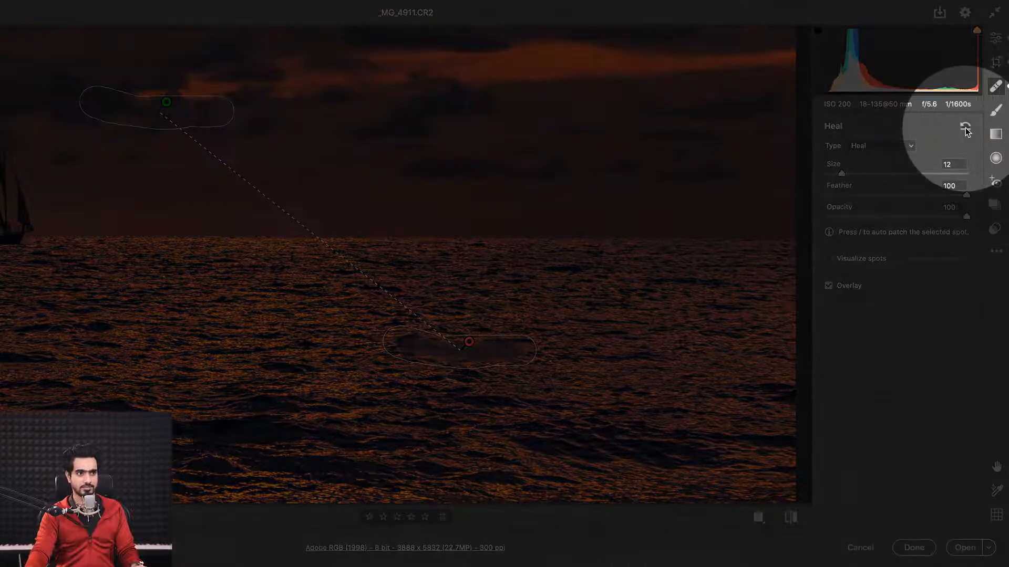
{"action": "left_click", "coordinate": [966, 128]}
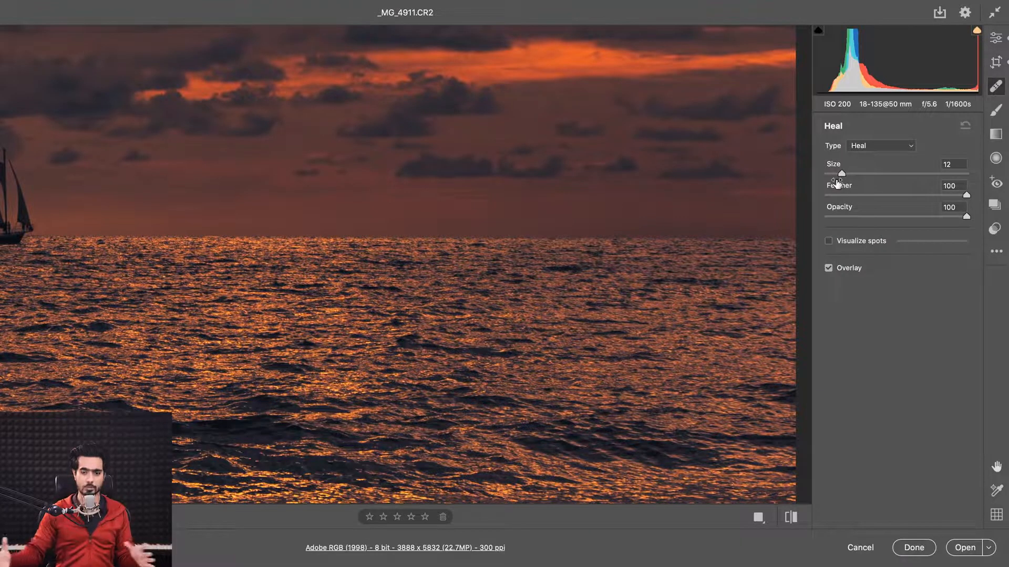
Set the retouch type to Clone and paint over the dark wave ripple in the sea
{"action": "left_click", "coordinate": [870, 146]}
{"action": "left_click", "coordinate": [881, 155]}
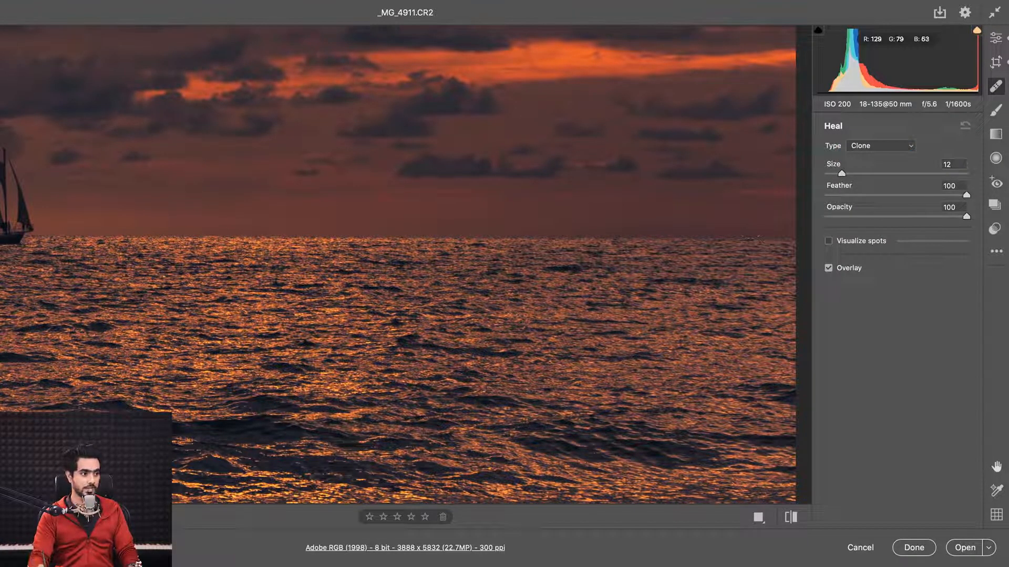
{"action": "mouse_move", "coordinate": [391, 336]}
{"action": "left_mouse_down"}
{"action": "mouse_move", "coordinate": [496, 344]}
{"action": "mouse_move", "coordinate": [533, 363]}
{"action": "mouse_move", "coordinate": [512, 367]}
{"action": "left_mouse_up"}
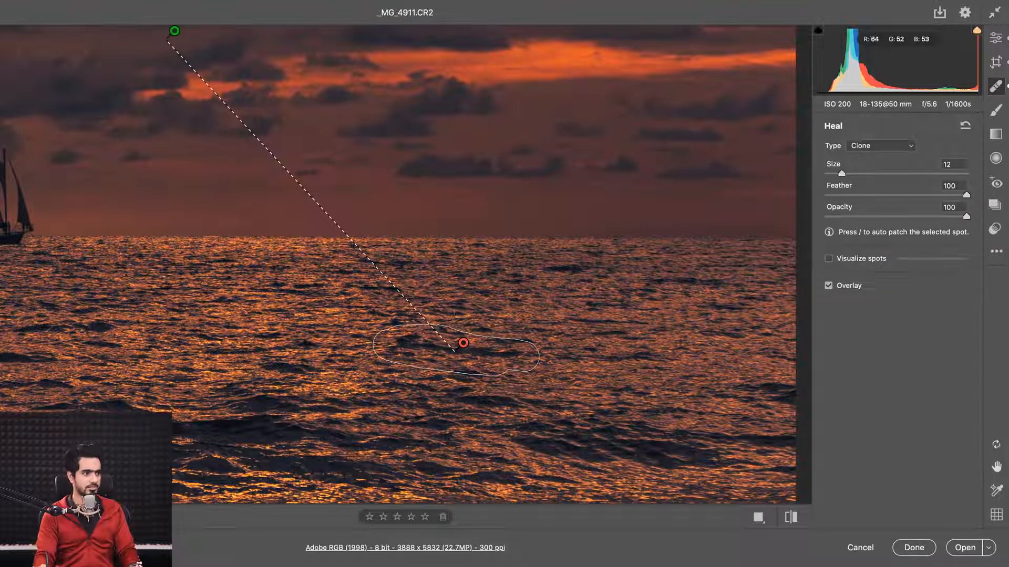
Move the clone source onto the sea beside the ripple, set Feather to 0, and place the source over the dark cloud
{"action": "mouse_move", "coordinate": [175, 33]}
{"action": "left_mouse_down"}
{"action": "mouse_move", "coordinate": [592, 217]}
{"action": "mouse_move", "coordinate": [656, 297]}
{"action": "left_mouse_up"}
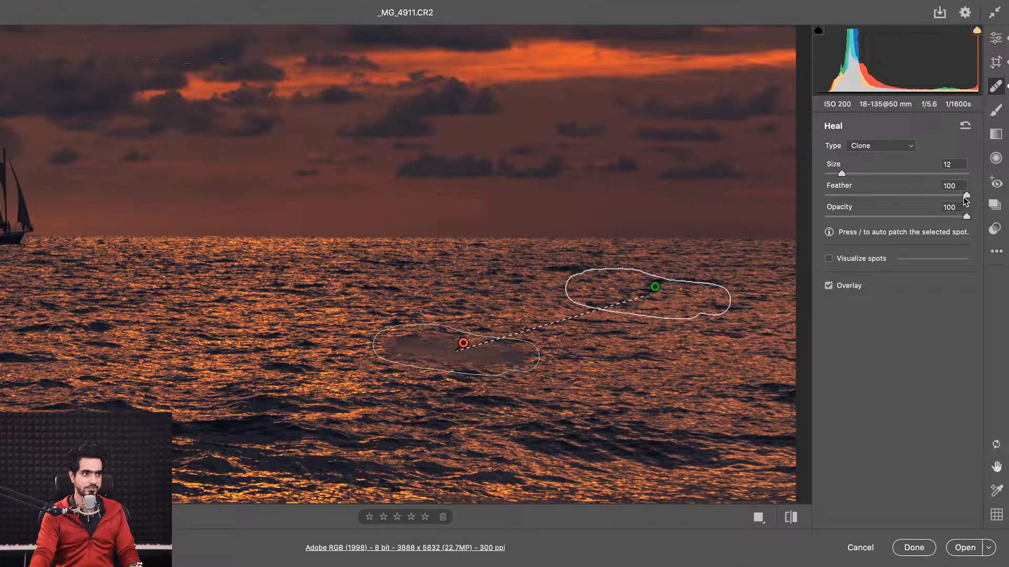
{"action": "left_click_drag", "start_coordinate": [955, 195], "coordinate": [824, 197]}
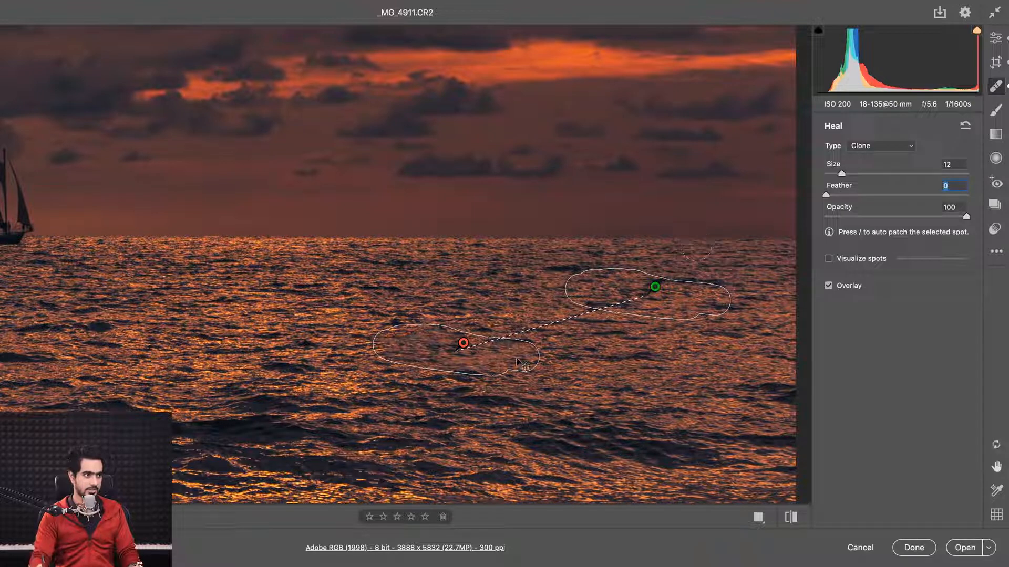
{"action": "left_click", "coordinate": [509, 167], "text": "super"}
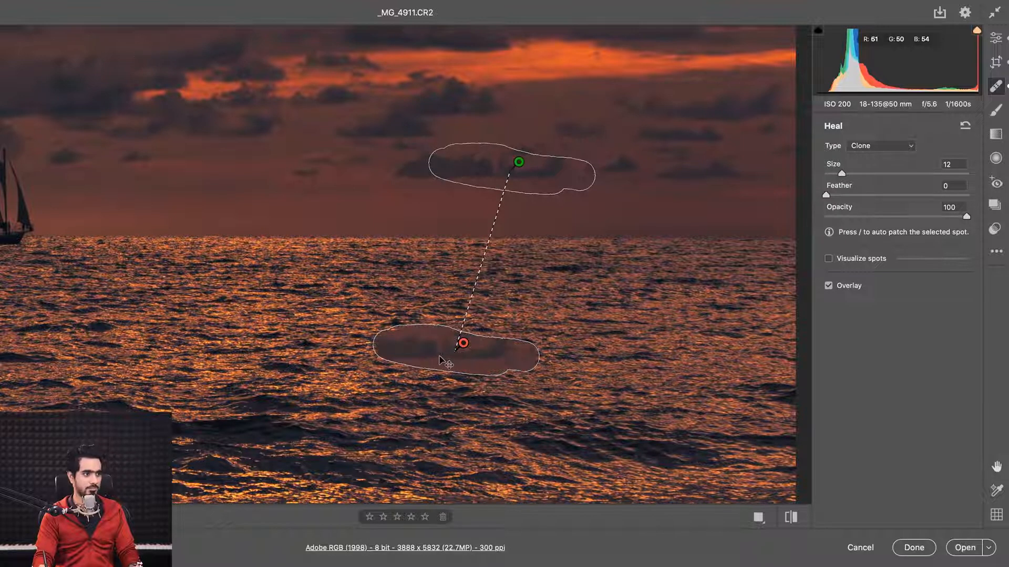
Switch the retouch type to Heal and move the source area from the cloud to the waves beside the ripple
{"action": "left_click", "coordinate": [867, 146]}
{"action": "left_click", "coordinate": [864, 135]}
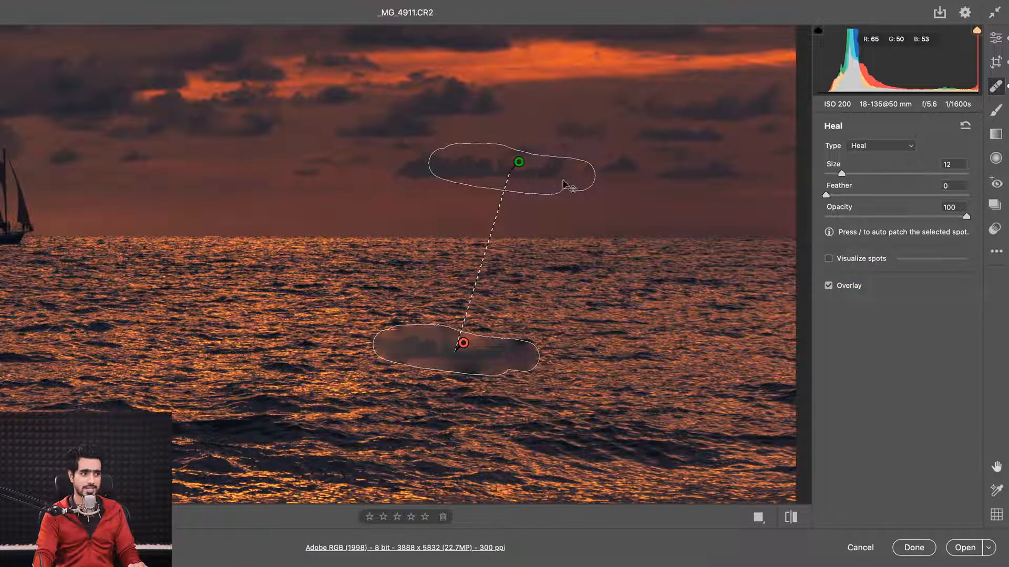
{"action": "left_click_drag", "start_coordinate": [562, 186], "coordinate": [683, 347]}
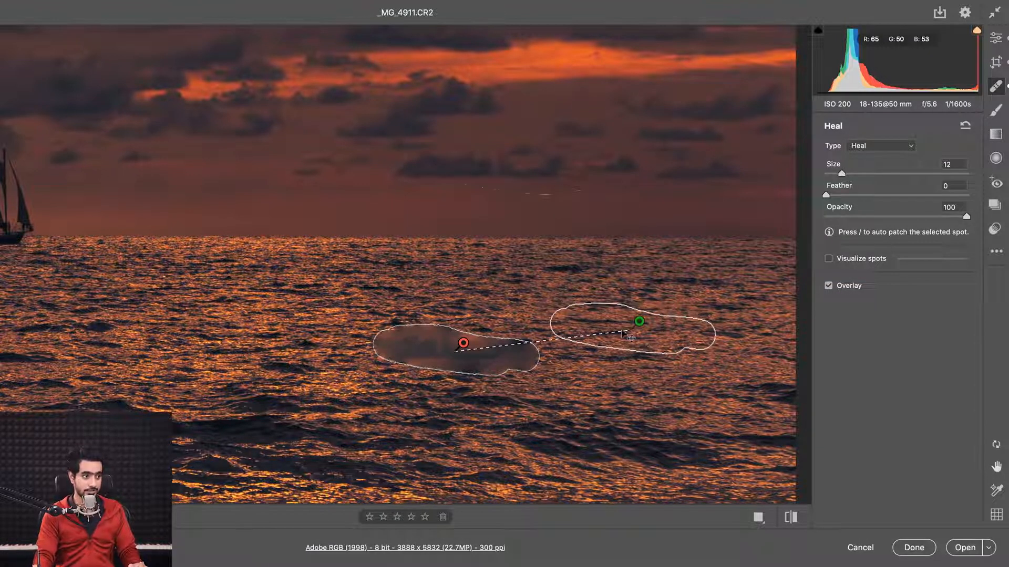
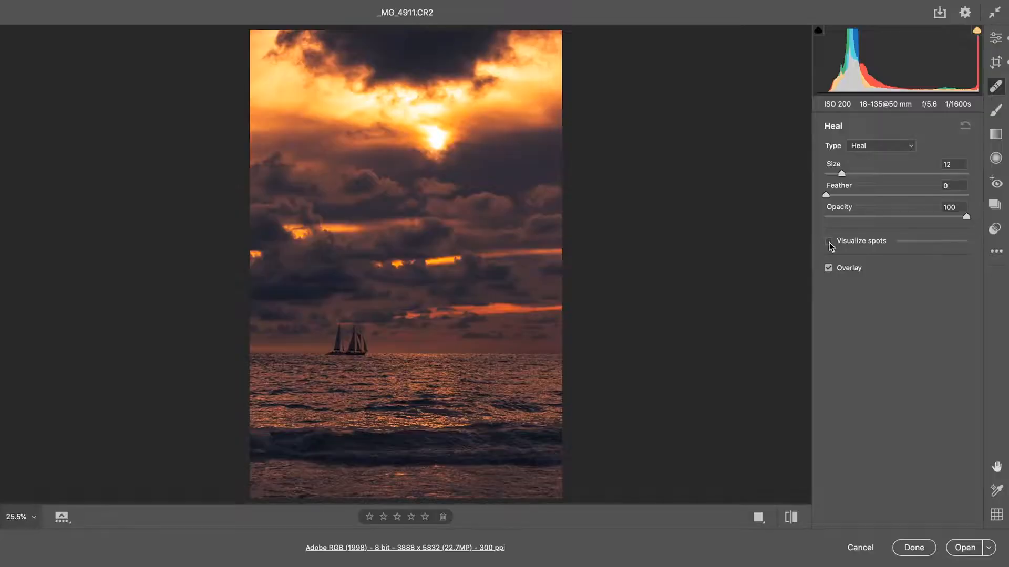
Turn on Visualize spots and raise its threshold to bring out more detail in the sky
{"action": "left_click", "coordinate": [829, 241]}
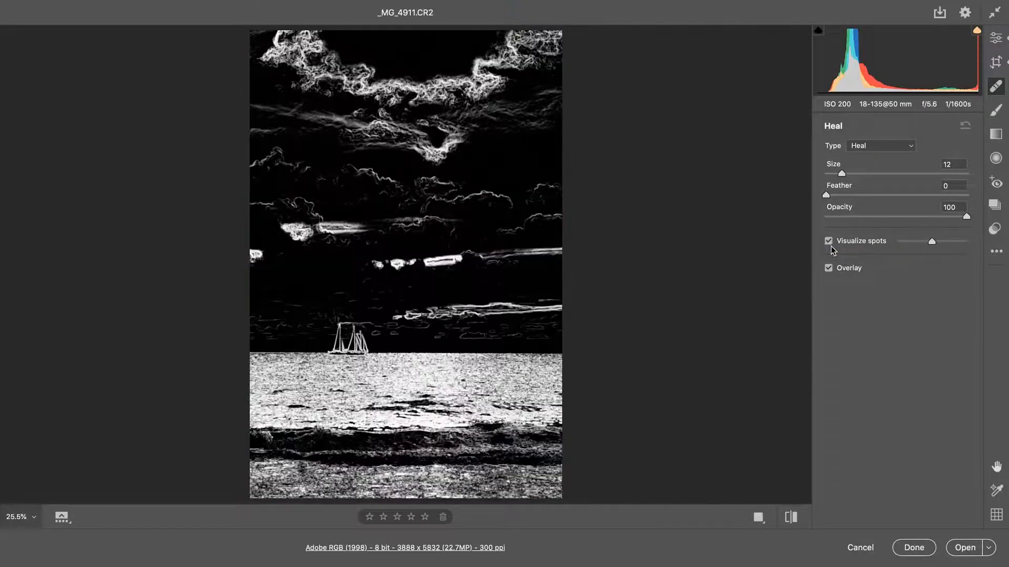
{"action": "left_click_drag", "start_coordinate": [928, 246], "coordinate": [920, 247]}
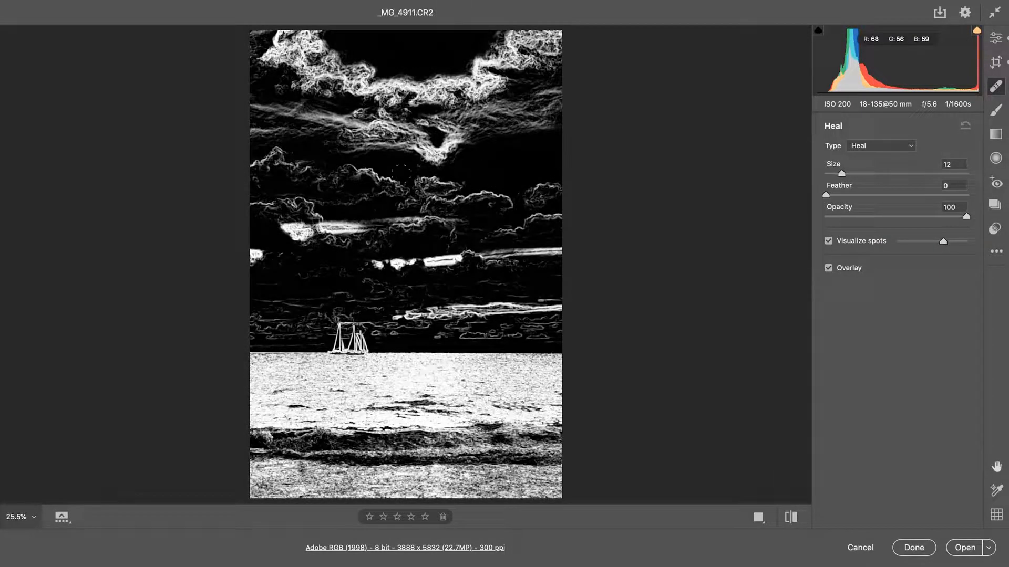
{"action": "key", "text": "space"}
{"action": "key", "text": "super+plus"}
{"action": "key", "text": "super+plus"}
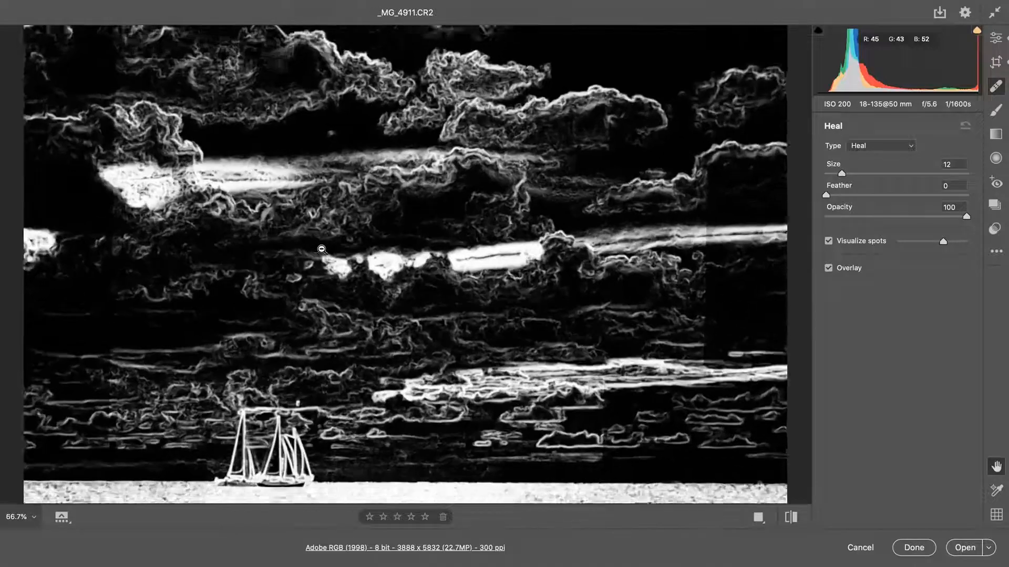
Examine the visualized cloud area and bright sky around the sun for sensor spots
{"action": "left_click_drag", "start_coordinate": [595, 102], "coordinate": [336, 435]}
{"action": "left_click_drag", "start_coordinate": [399, 156], "coordinate": [482, 317]}
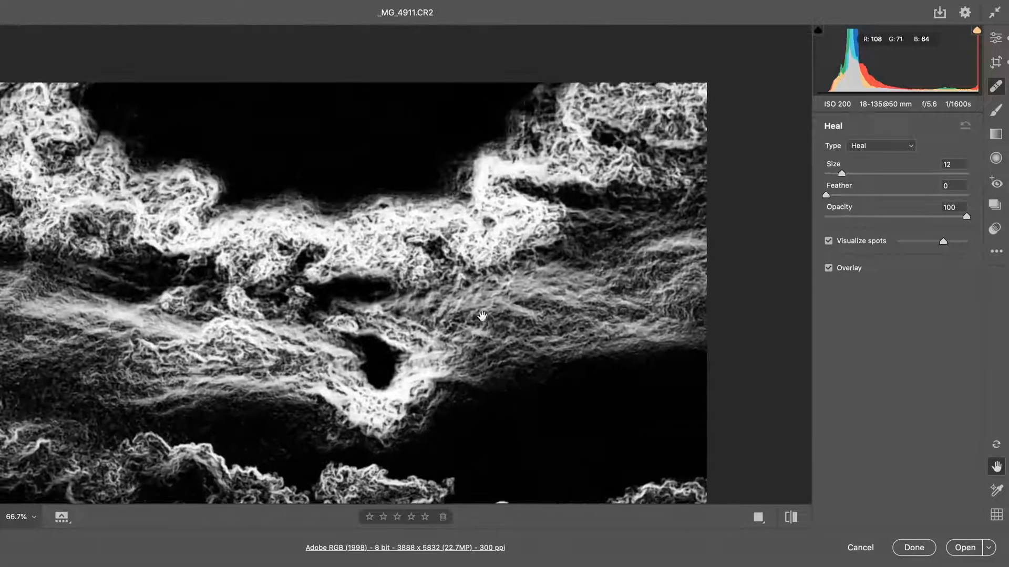
{"action": "left_click_drag", "start_coordinate": [333, 120], "coordinate": [672, 68]}
{"action": "left_click_drag", "start_coordinate": [560, 496], "coordinate": [435, 112]}
{"action": "left_click_drag", "start_coordinate": [449, 450], "coordinate": [464, 304]}
{"action": "left_click_drag", "start_coordinate": [592, 403], "coordinate": [205, 207]}
{"action": "left_click_drag", "start_coordinate": [462, 112], "coordinate": [640, 417]}
{"action": "left_click_drag", "start_coordinate": [139, 206], "coordinate": [358, 200]}
{"action": "left_click_drag", "start_coordinate": [484, 209], "coordinate": [381, 273]}
{"action": "left_click_drag", "start_coordinate": [623, 236], "coordinate": [528, 353]}
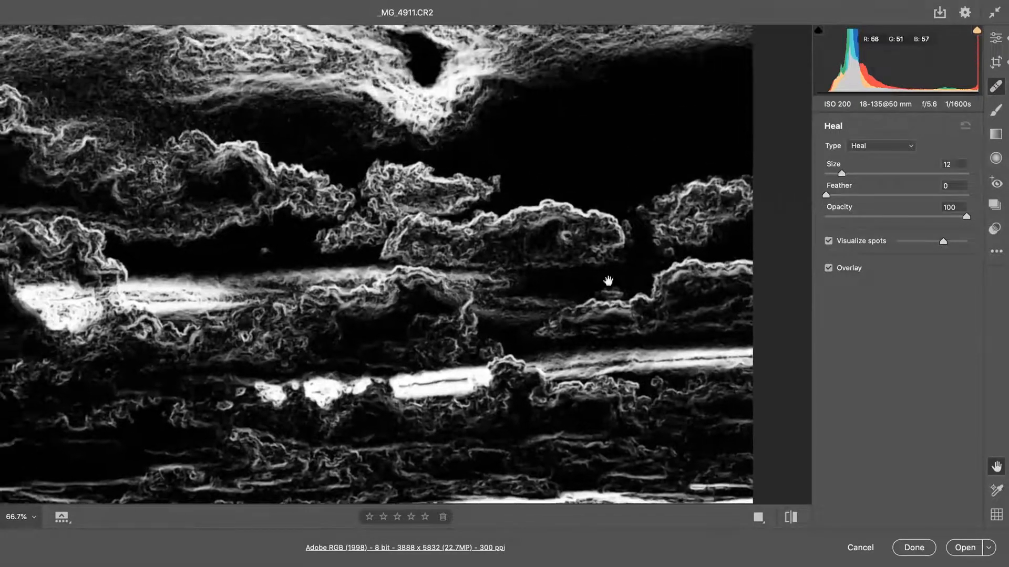
Raise the spot threshold further, check the mid-sky clouds for spots, and turn Visualize spots off
{"action": "mouse_move", "coordinate": [948, 244]}
{"action": "left_mouse_down"}
{"action": "mouse_move", "coordinate": [965, 244]}
{"action": "mouse_move", "coordinate": [950, 243]}
{"action": "left_mouse_up"}
{"action": "left_click_drag", "start_coordinate": [662, 158], "coordinate": [464, 255]}
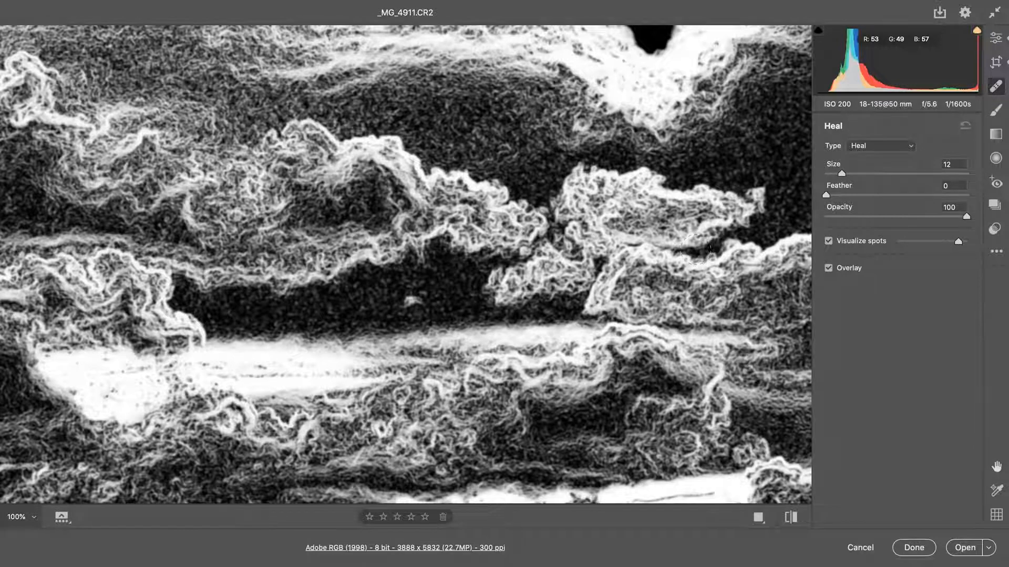
{"action": "left_click", "coordinate": [828, 243]}
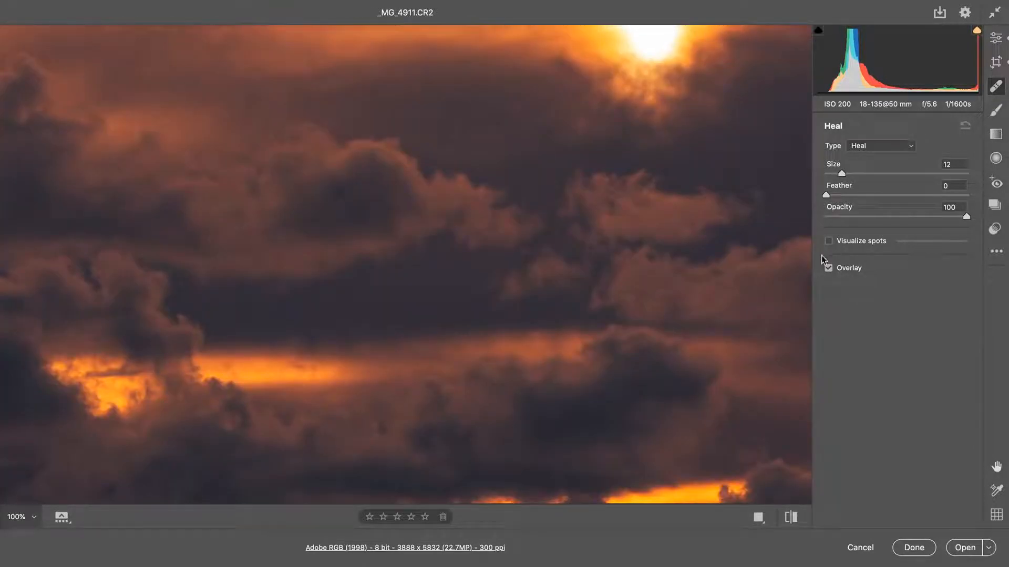
{"action": "key", "text": "super+0"}
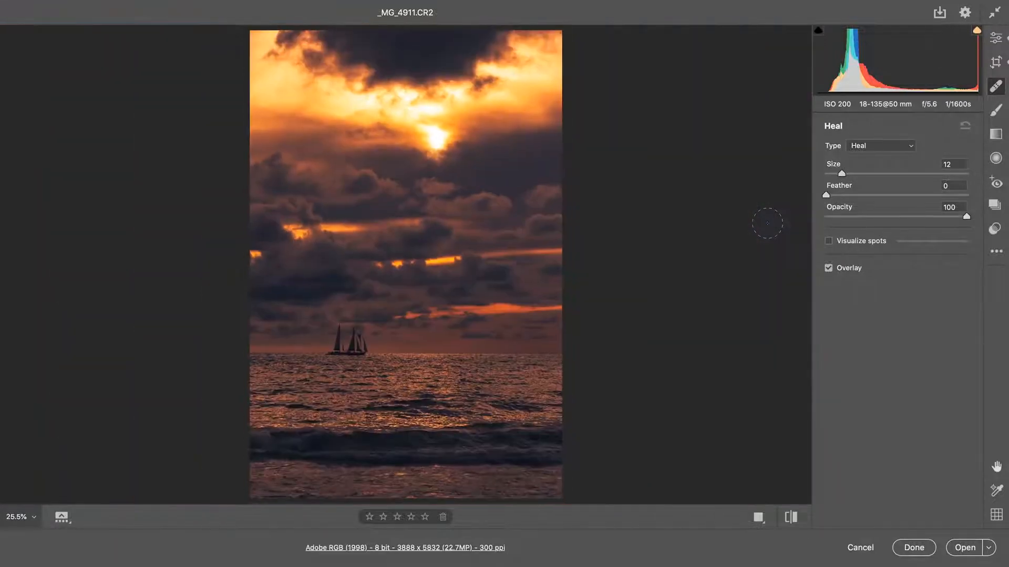
Paint a size 30 adjustment brush mask over the upper sky and clouds
{"action": "left_click", "coordinate": [996, 114]}
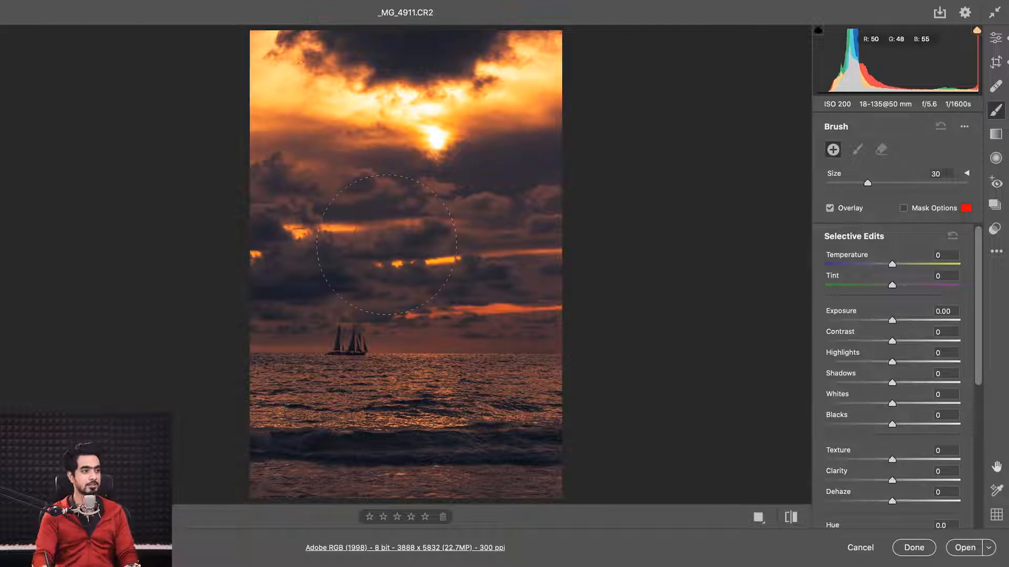
{"action": "mouse_move", "coordinate": [281, 74]}
{"action": "left_mouse_down"}
{"action": "mouse_move", "coordinate": [319, 99]}
{"action": "mouse_move", "coordinate": [362, 116]}
{"action": "mouse_move", "coordinate": [444, 103]}
{"action": "mouse_move", "coordinate": [517, 50]}
{"action": "mouse_move", "coordinate": [546, 91]}
{"action": "mouse_move", "coordinate": [328, 160]}
{"action": "left_mouse_up"}
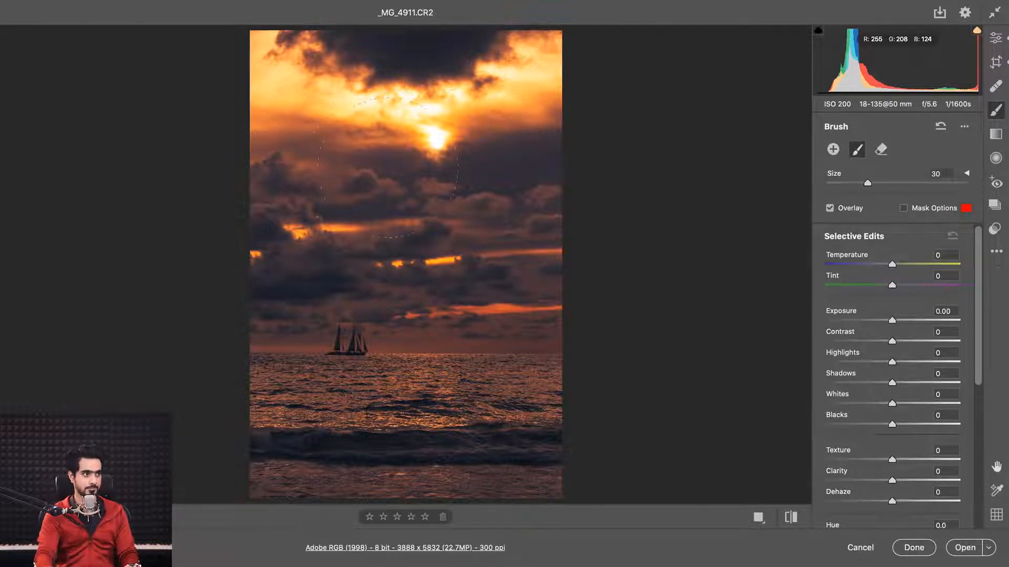
{"action": "left_click_drag", "start_coordinate": [532, 159], "coordinate": [546, 163]}
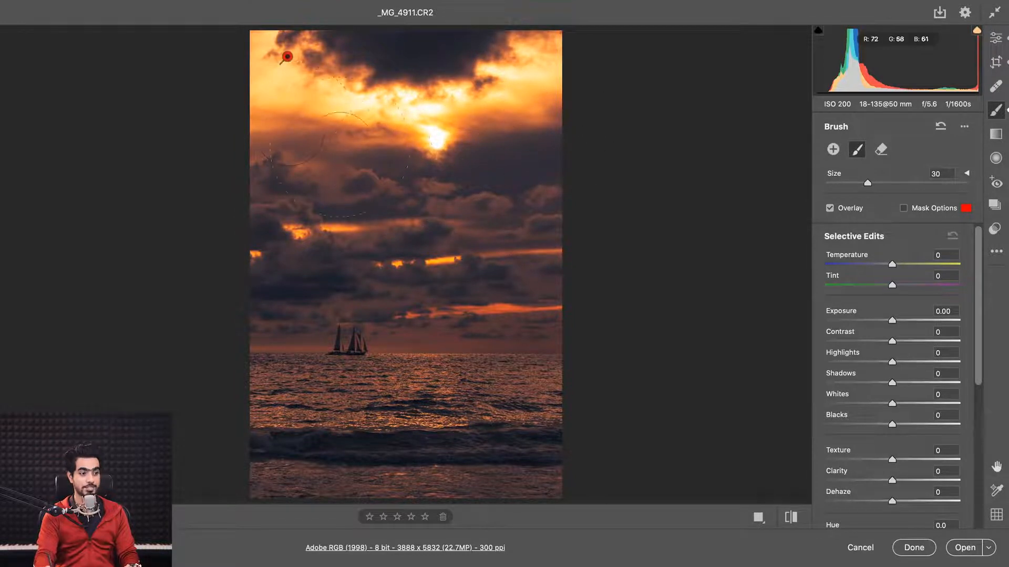
Show the sky's mask overlay, try a blue overlay color, and hide the overlay
{"action": "left_click", "coordinate": [903, 209]}
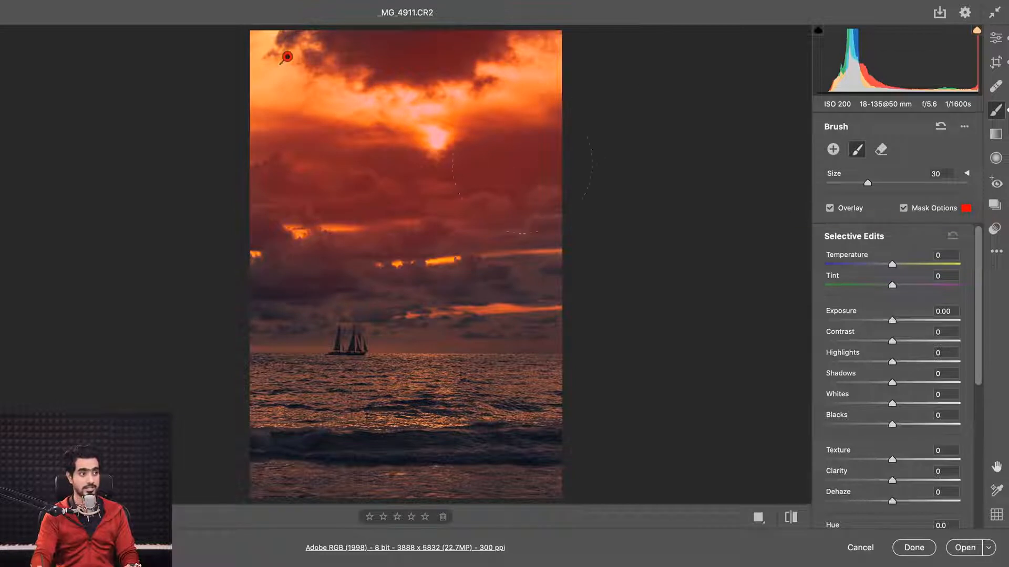
{"action": "left_click", "coordinate": [966, 209]}
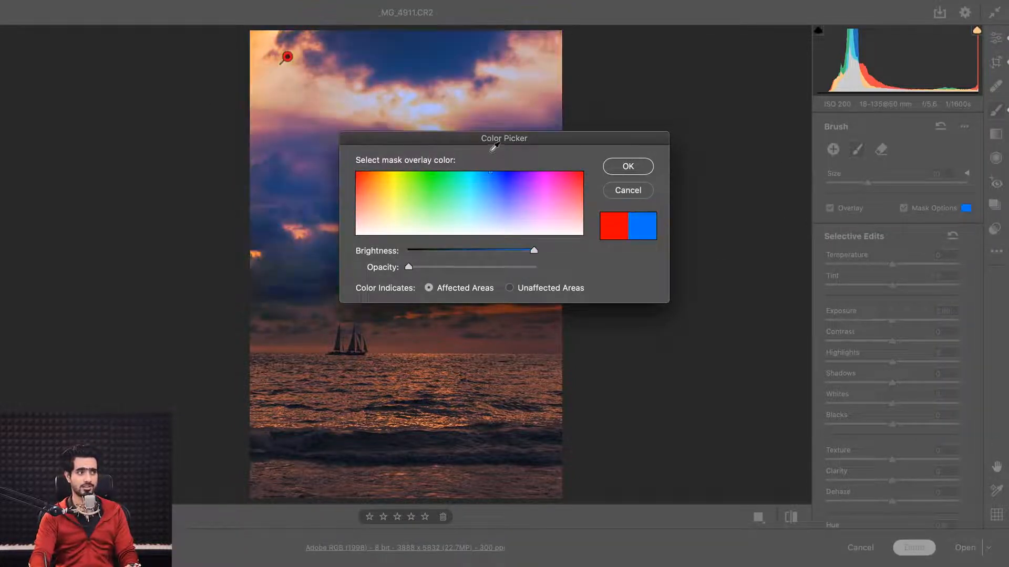
{"action": "left_click", "coordinate": [628, 166]}
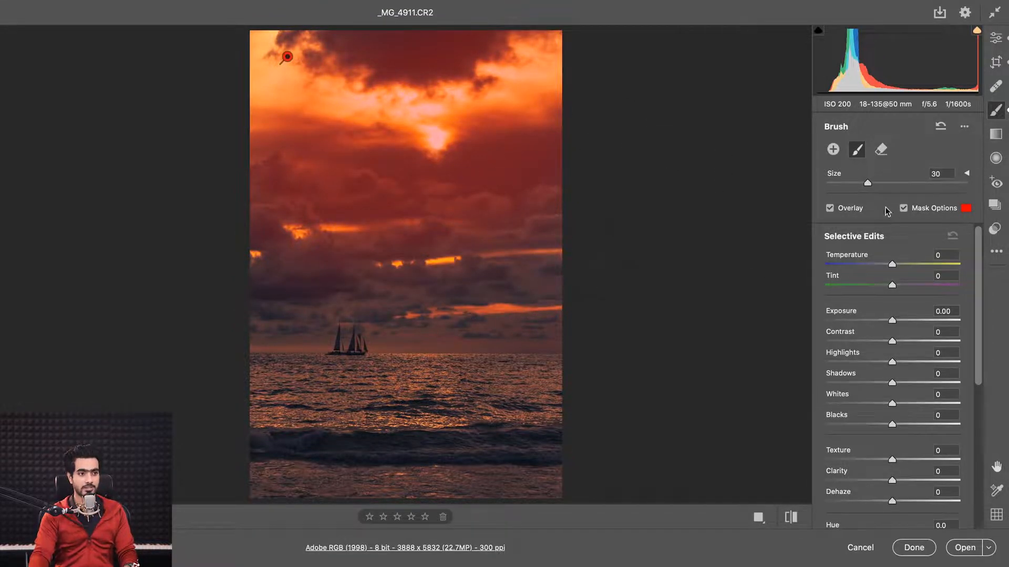
{"action": "left_click", "coordinate": [903, 208]}
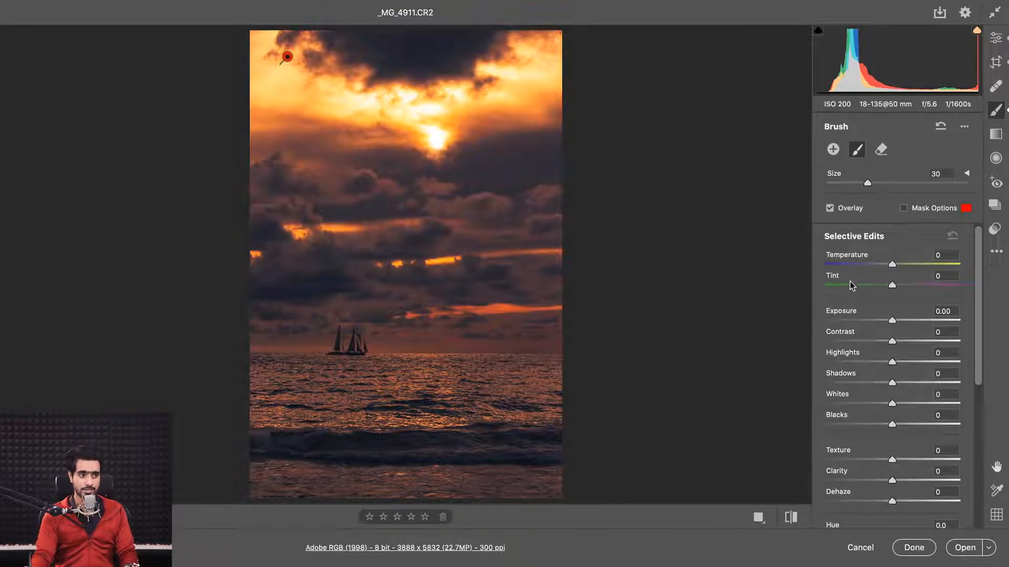
Set the sky's Highlights to -100, trying Exposure at -3.00 and Whites at +4 and resetting both to 0
{"action": "left_click_drag", "start_coordinate": [890, 322], "coordinate": [842, 314]}
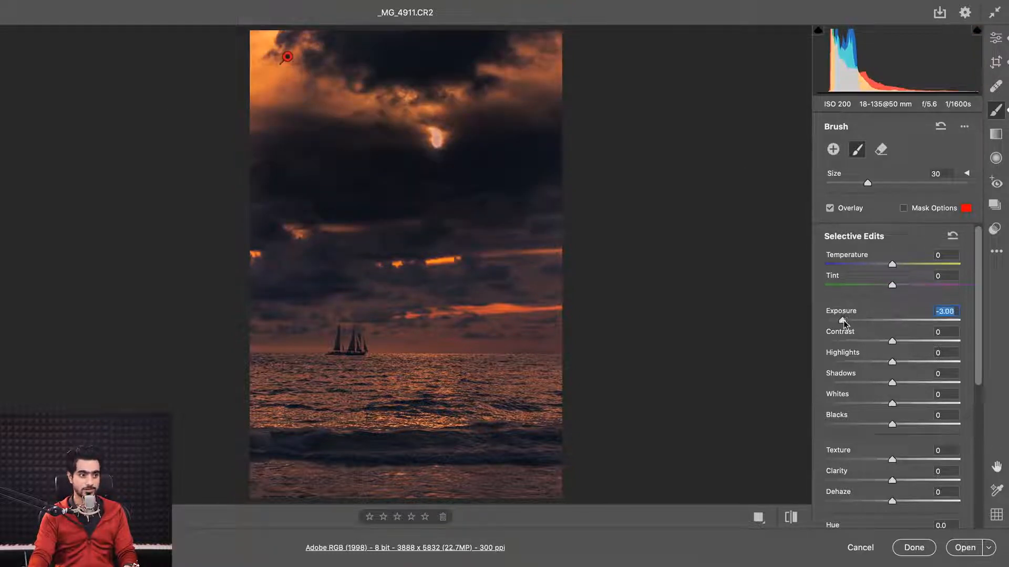
{"action": "double_click", "coordinate": [843, 320]}
{"action": "mouse_move", "coordinate": [891, 362]}
{"action": "left_mouse_down"}
{"action": "mouse_move", "coordinate": [825, 363]}
{"action": "mouse_move", "coordinate": [720, 317]}
{"action": "left_mouse_up"}
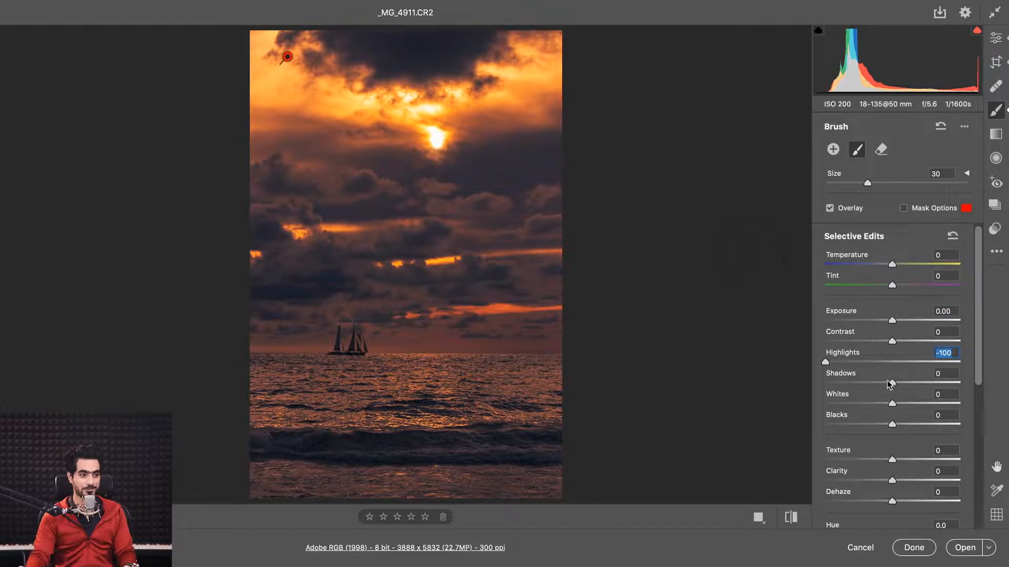
{"action": "mouse_move", "coordinate": [894, 405]}
{"action": "left_mouse_down"}
{"action": "mouse_move", "coordinate": [909, 406]}
{"action": "mouse_move", "coordinate": [897, 405]}
{"action": "left_mouse_up"}
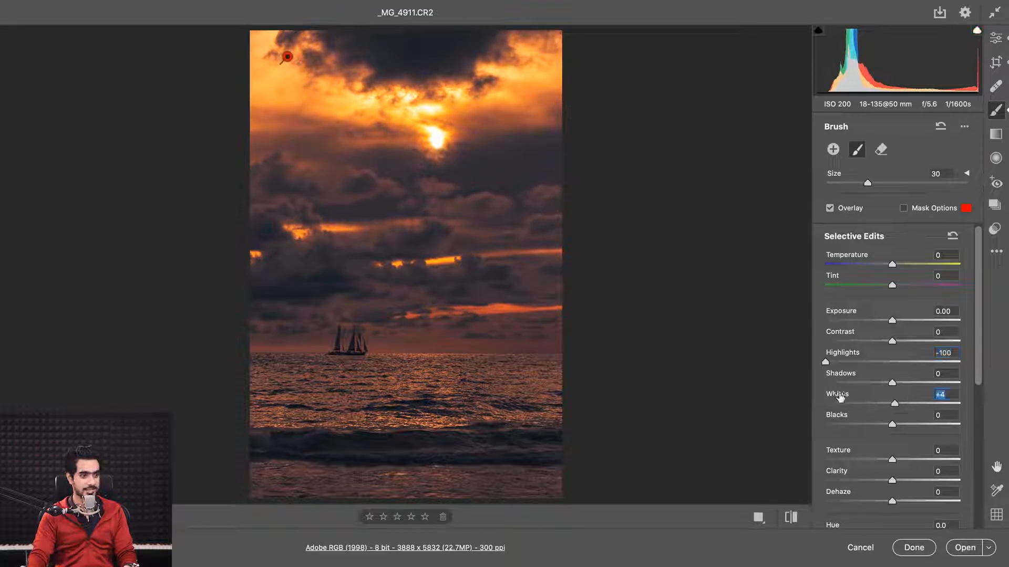
{"action": "double_click", "coordinate": [893, 404]}
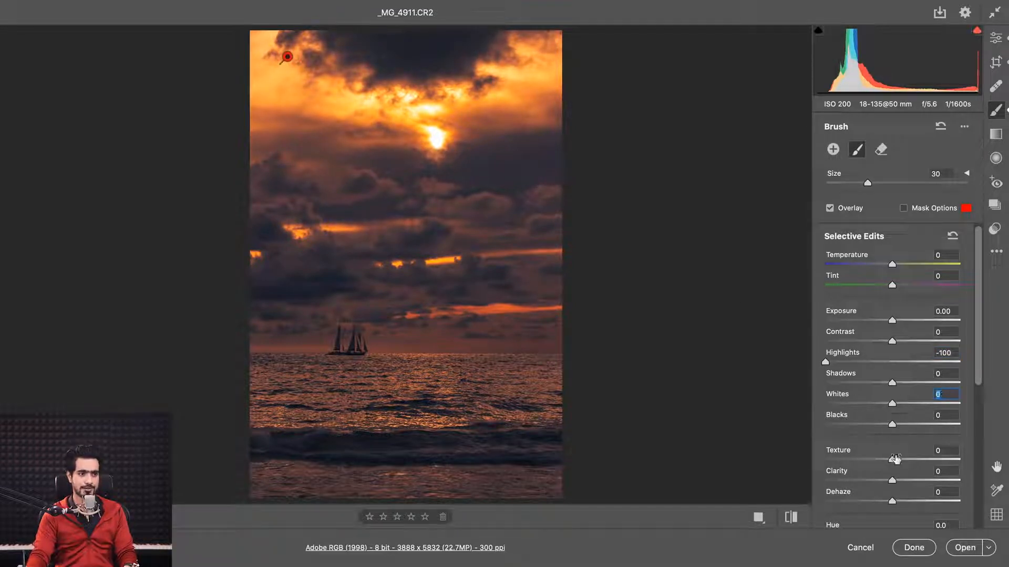
Set the sky's Clarity to +61, and try Dehaze at +12 before resetting it to 0
{"action": "left_click_drag", "start_coordinate": [892, 480], "coordinate": [933, 481]}
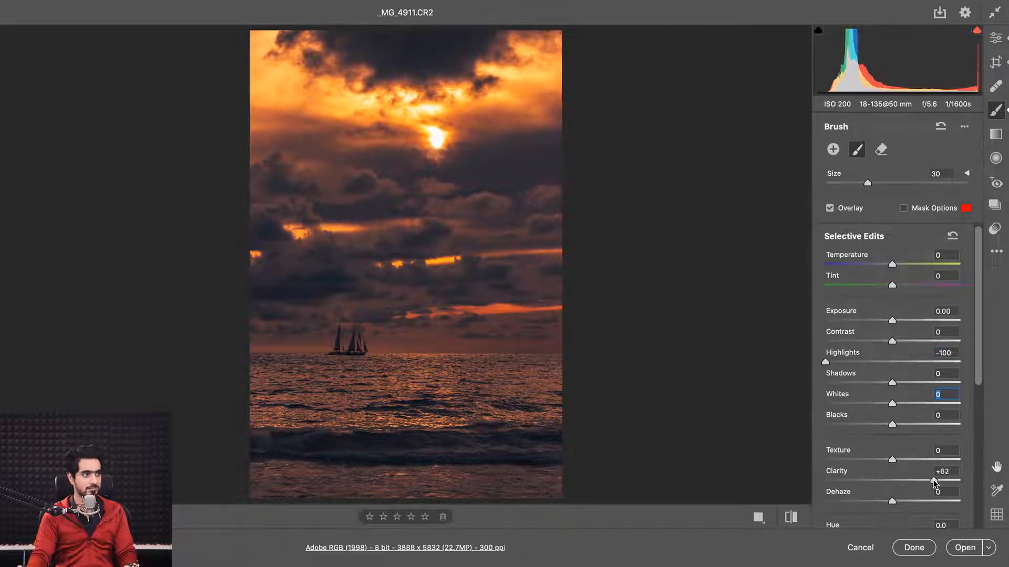
{"action": "scroll", "coordinate": [978, 372], "scroll_direction": "down", "scroll_amount": 3}
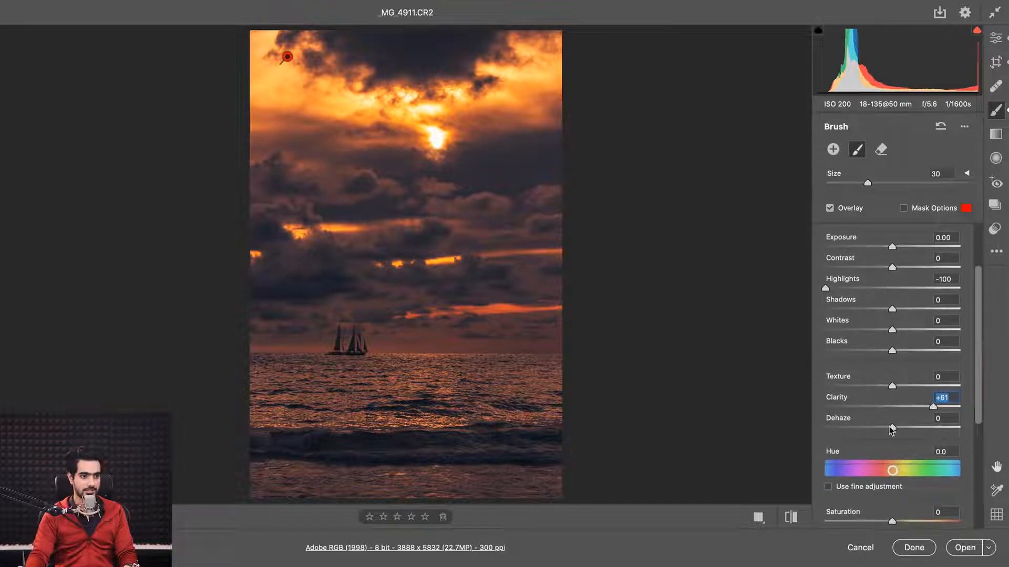
{"action": "left_click_drag", "start_coordinate": [892, 428], "coordinate": [900, 428]}
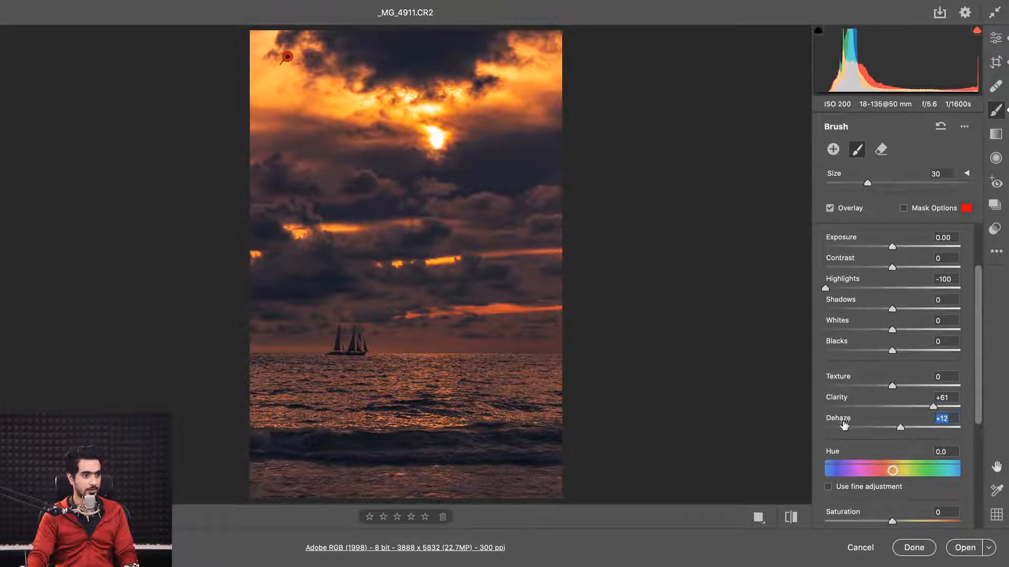
{"action": "double_click", "coordinate": [900, 427]}
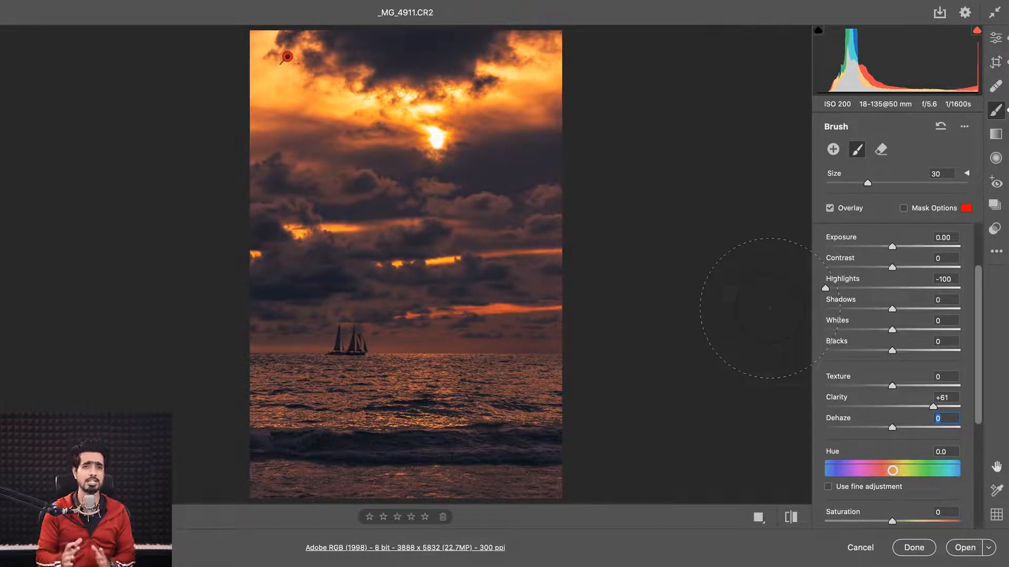
Deselect the sky brush adjustment and reselect it through its pin in the upper sky
{"action": "left_click", "coordinate": [833, 150]}
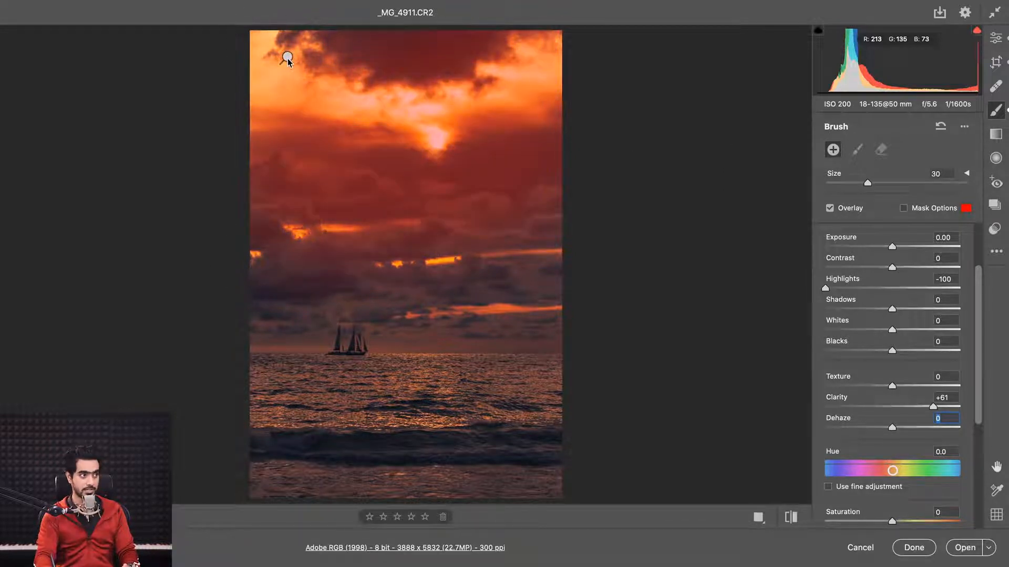
{"action": "left_click", "coordinate": [287, 58]}
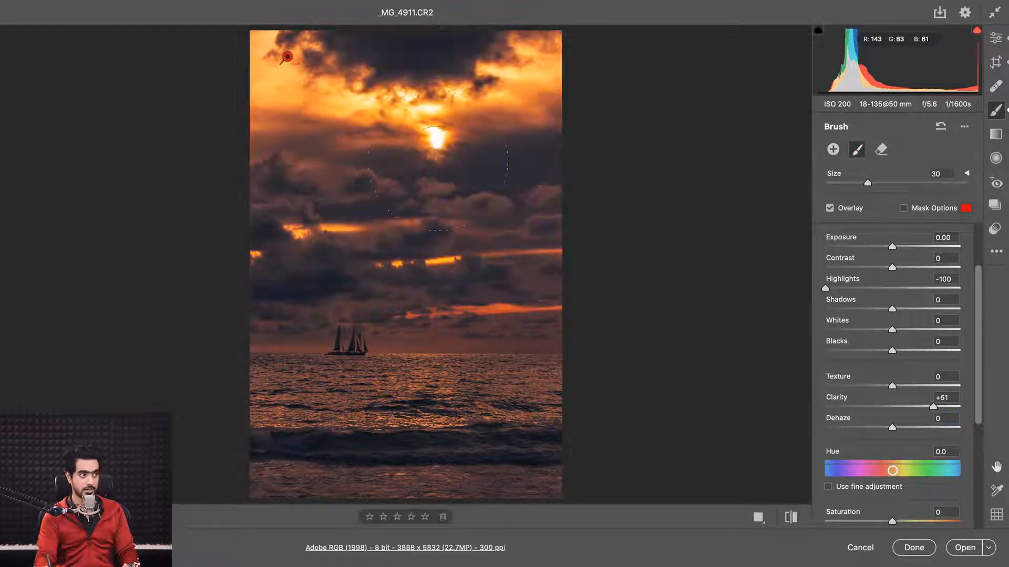
Add a second brush adjustment on the dark clouds left of the ship and set its Clarity to +35
{"action": "left_click", "coordinate": [833, 150]}
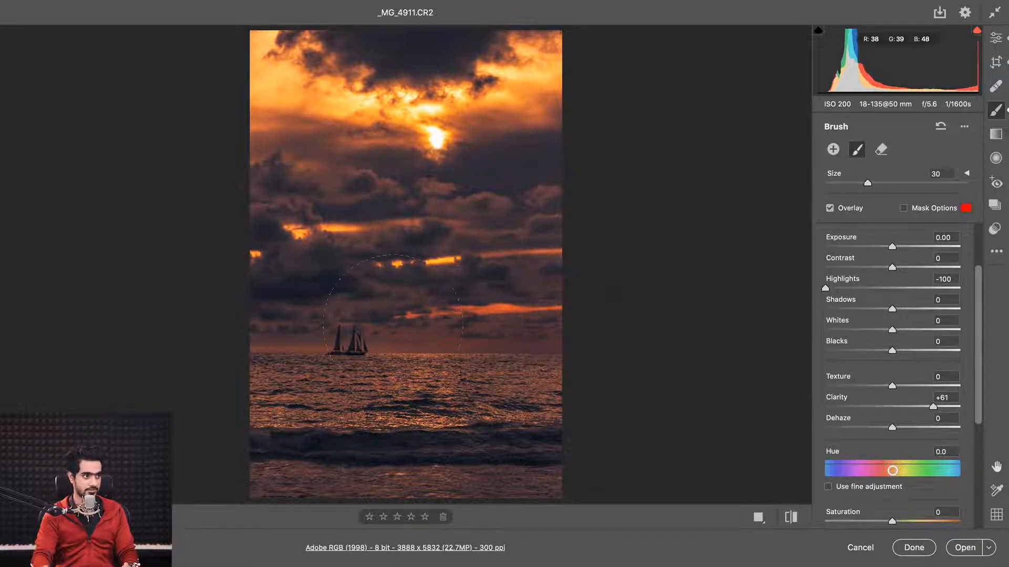
{"action": "left_click", "coordinate": [277, 306]}
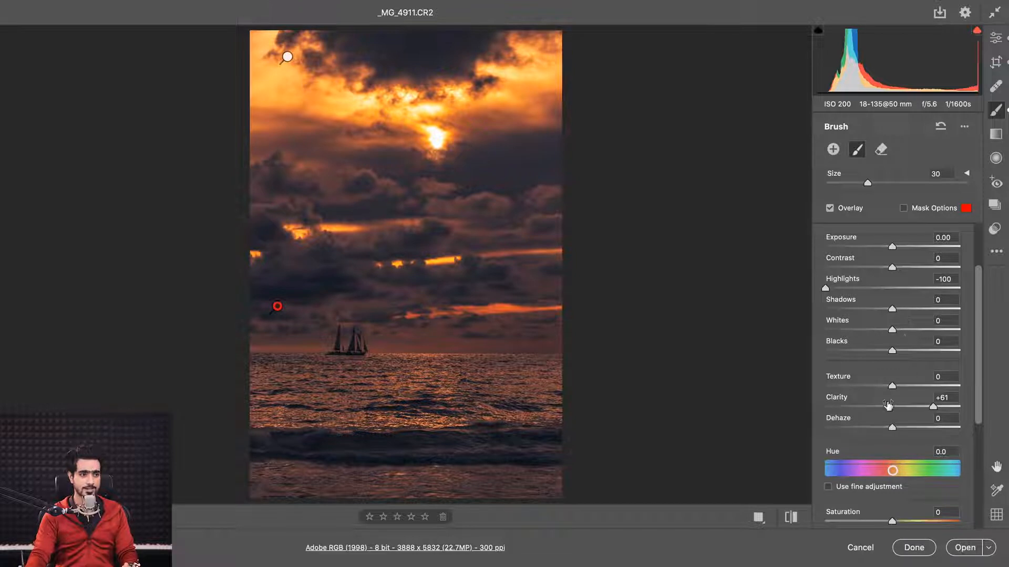
{"action": "mouse_move", "coordinate": [930, 408]}
{"action": "left_mouse_down"}
{"action": "mouse_move", "coordinate": [890, 409]}
{"action": "mouse_move", "coordinate": [952, 414]}
{"action": "mouse_move", "coordinate": [894, 414]}
{"action": "mouse_move", "coordinate": [927, 416]}
{"action": "mouse_move", "coordinate": [914, 415]}
{"action": "left_mouse_up"}
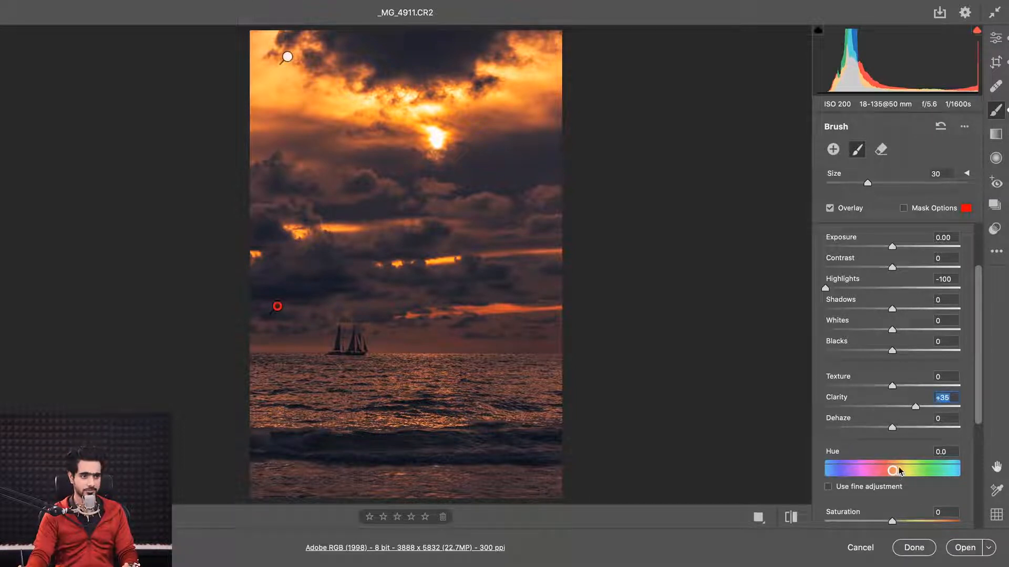
{"action": "left_click_drag", "start_coordinate": [979, 415], "coordinate": [984, 486]}
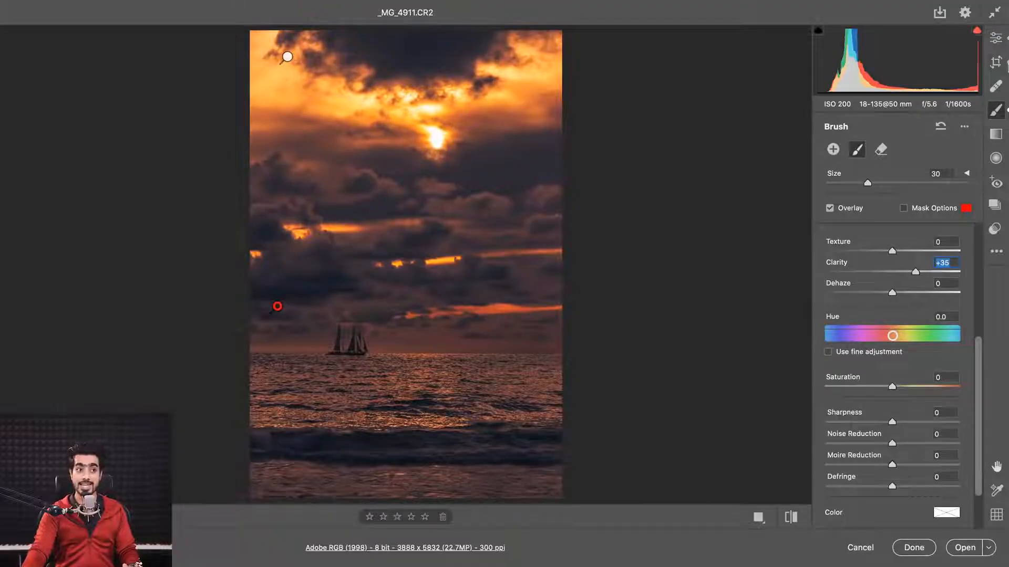
Start a third brush adjustment and paint the sunlit water just below the horizon, reducing the brush size to 12
{"action": "left_click", "coordinate": [995, 37]}
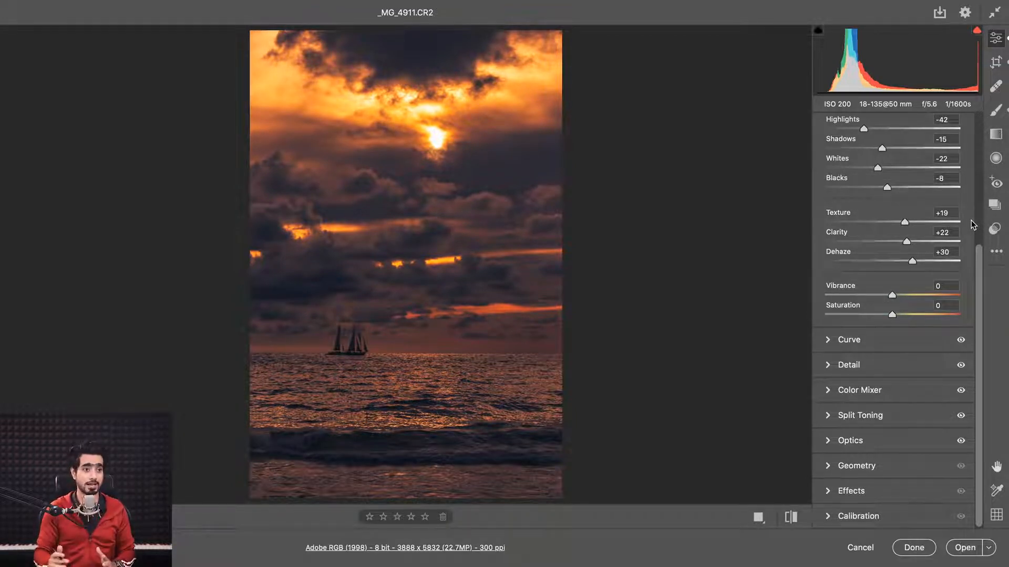
{"action": "left_click", "coordinate": [994, 115]}
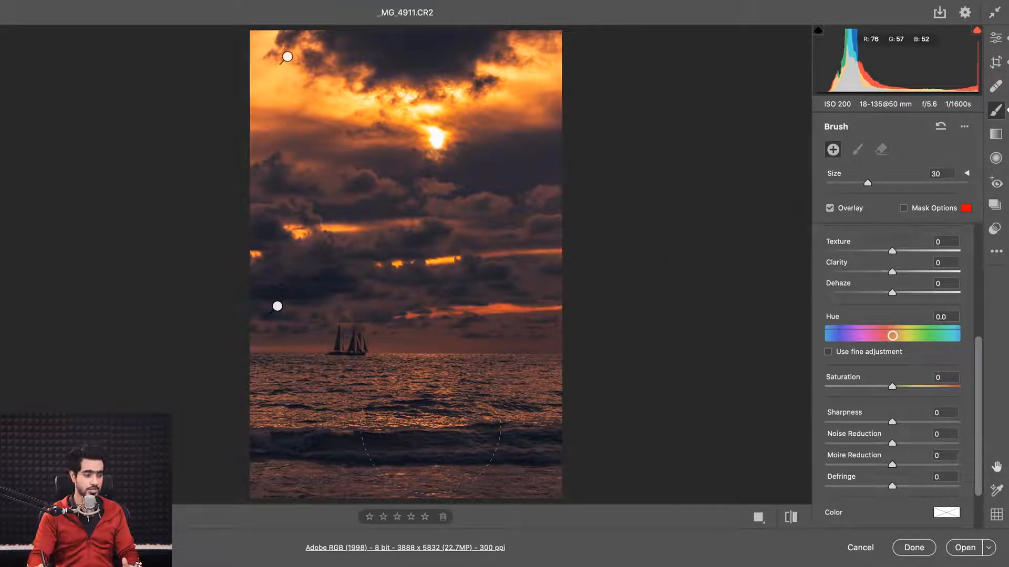
{"action": "key", "text": "bracketleft"}
{"action": "key", "text": "bracketleft"}
{"action": "key", "text": "bracketleft"}
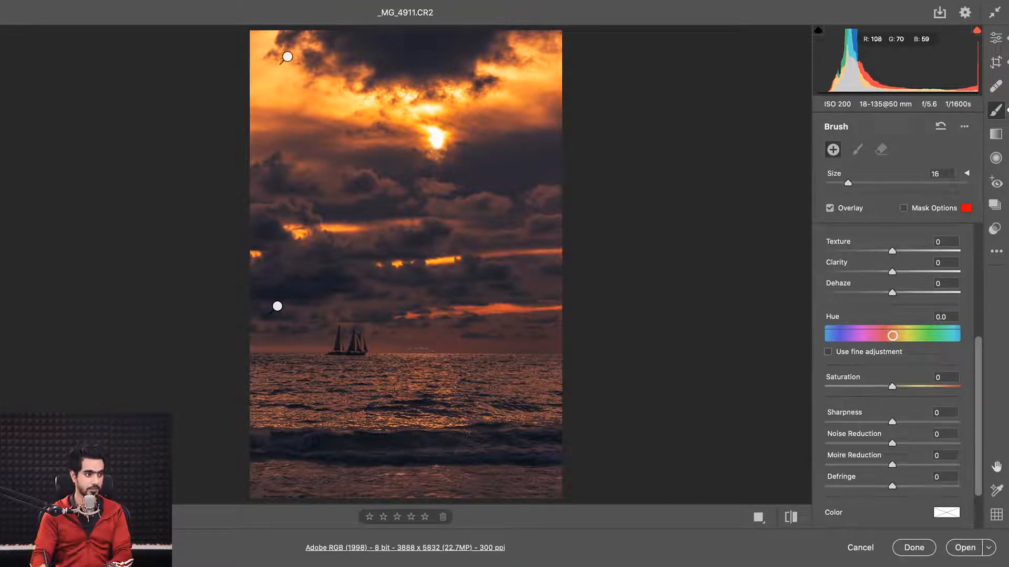
{"action": "left_click_drag", "start_coordinate": [421, 376], "coordinate": [419, 374]}
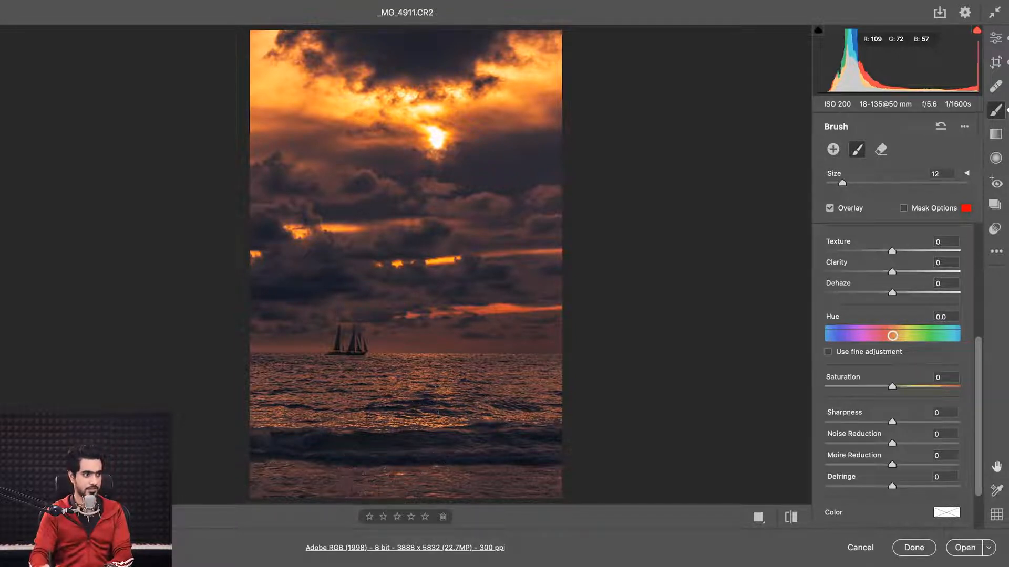
Set the water brush adjustment's Highlights to +86, Temperature to +11, Contrast to +27, Clarity to +12 and Exposure to -0.10
{"action": "left_click_drag", "start_coordinate": [981, 349], "coordinate": [980, 249]}
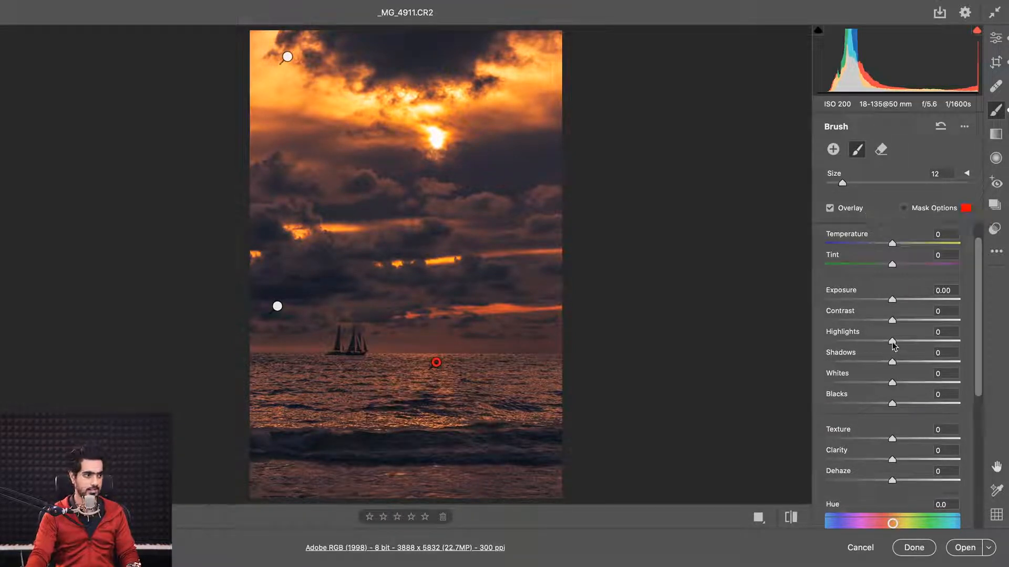
{"action": "left_click_drag", "start_coordinate": [892, 341], "coordinate": [953, 343]}
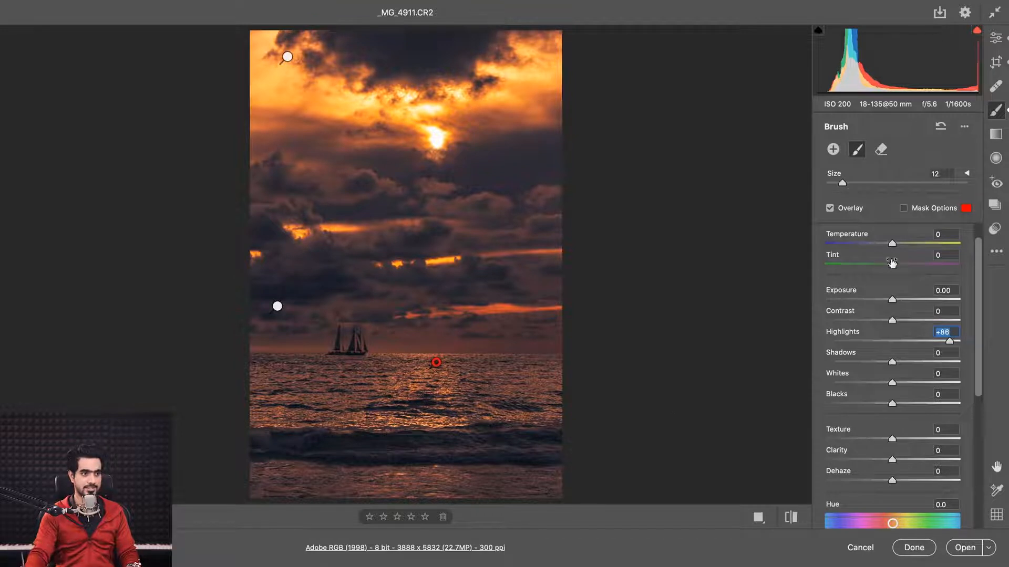
{"action": "mouse_move", "coordinate": [892, 244]}
{"action": "left_mouse_down"}
{"action": "mouse_move", "coordinate": [911, 244]}
{"action": "mouse_move", "coordinate": [900, 247]}
{"action": "left_mouse_up"}
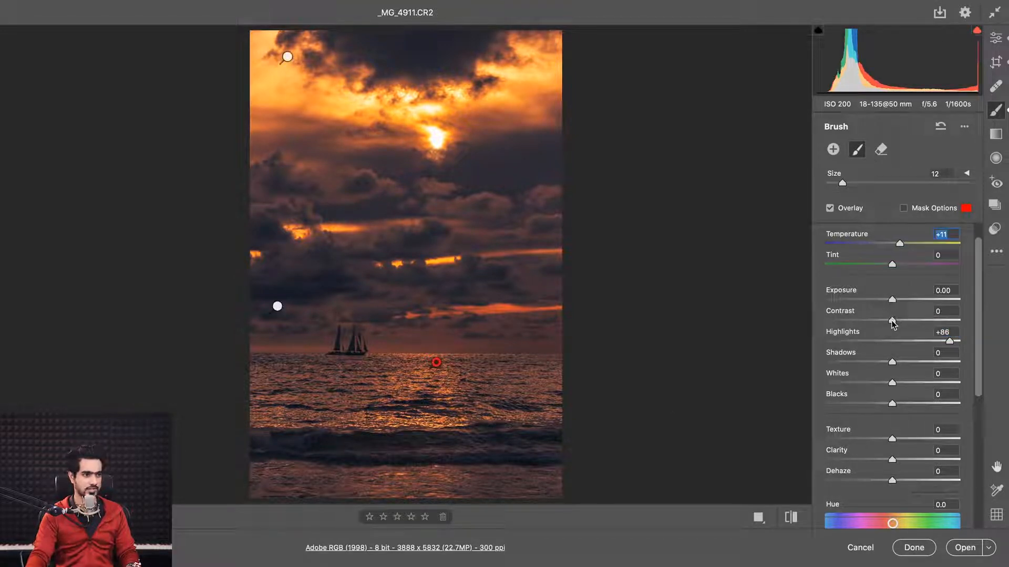
{"action": "left_click_drag", "start_coordinate": [892, 322], "coordinate": [910, 324]}
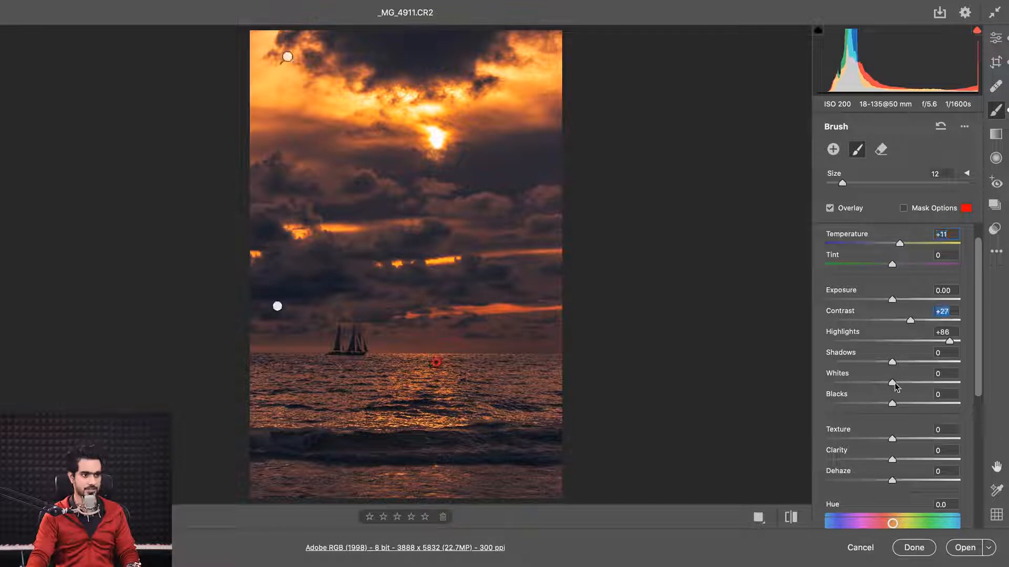
{"action": "mouse_move", "coordinate": [895, 462]}
{"action": "left_mouse_down"}
{"action": "mouse_move", "coordinate": [918, 460]}
{"action": "mouse_move", "coordinate": [903, 462]}
{"action": "left_mouse_up"}
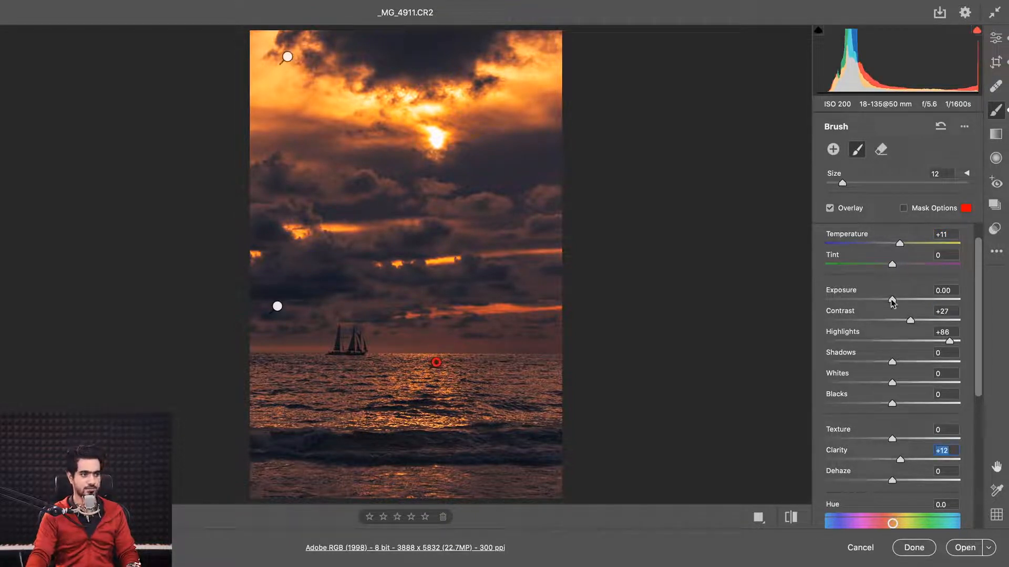
{"action": "left_click_drag", "start_coordinate": [892, 301], "coordinate": [891, 303]}
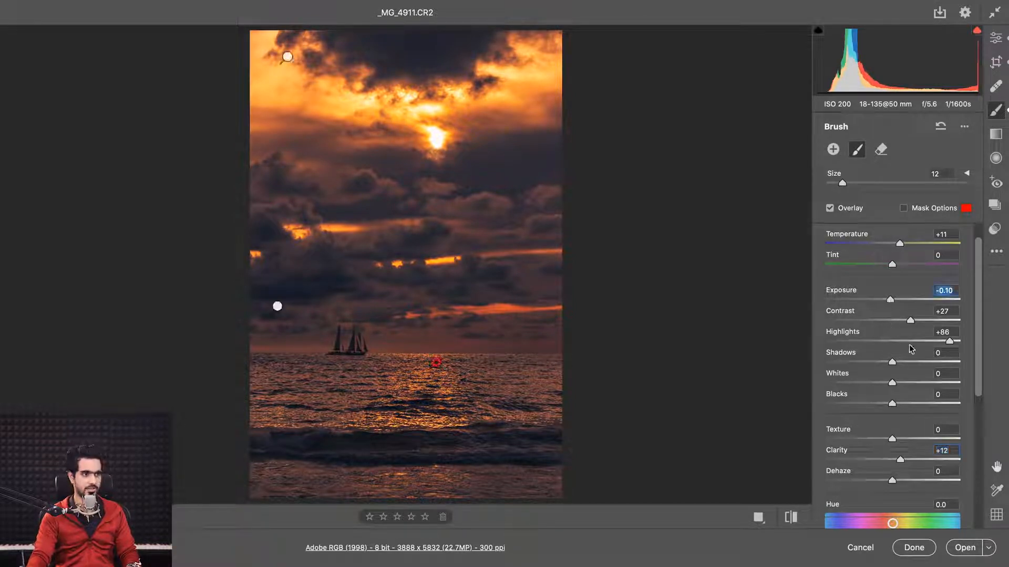
{"action": "scroll", "coordinate": [963, 348], "scroll_direction": "up", "scroll_amount": 1}
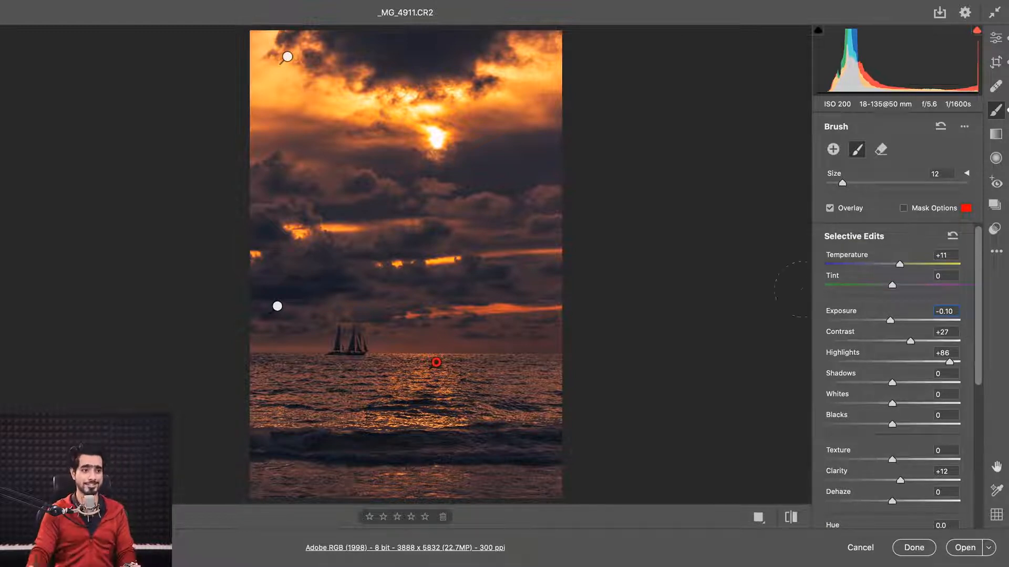
{"action": "scroll", "coordinate": [958, 471], "scroll_direction": "down", "scroll_amount": 10}
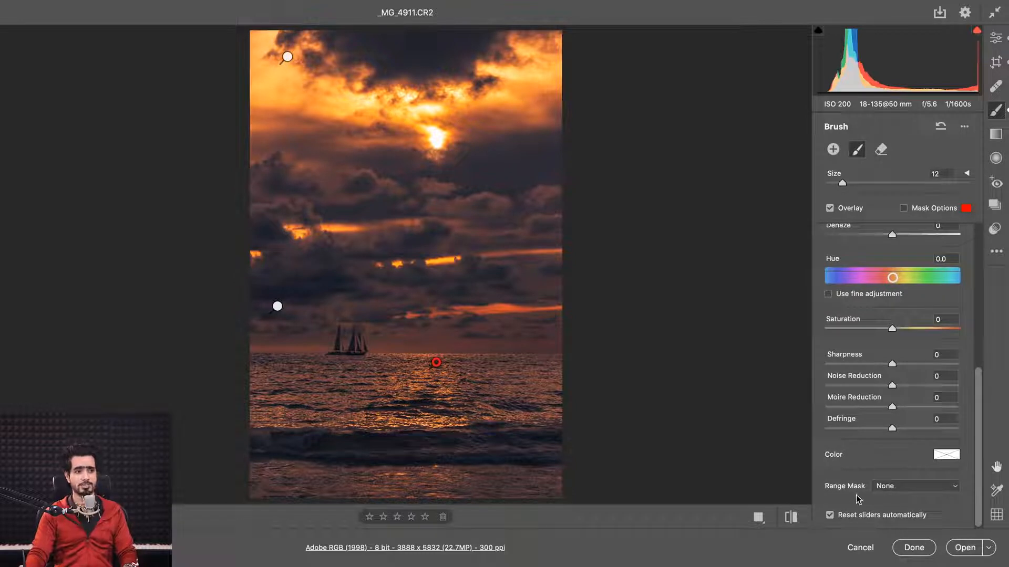
{"action": "left_click_drag", "start_coordinate": [979, 446], "coordinate": [984, 292]}
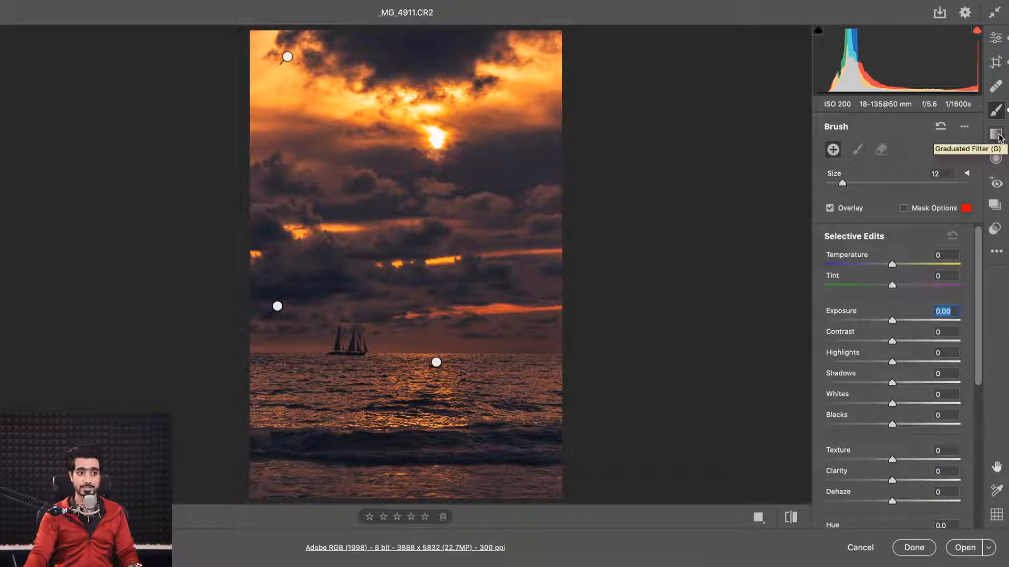
Add a graduated filter over the water with Exposure -4.00 and widen its transition band on both sides of the horizon
{"action": "left_click", "coordinate": [998, 135]}
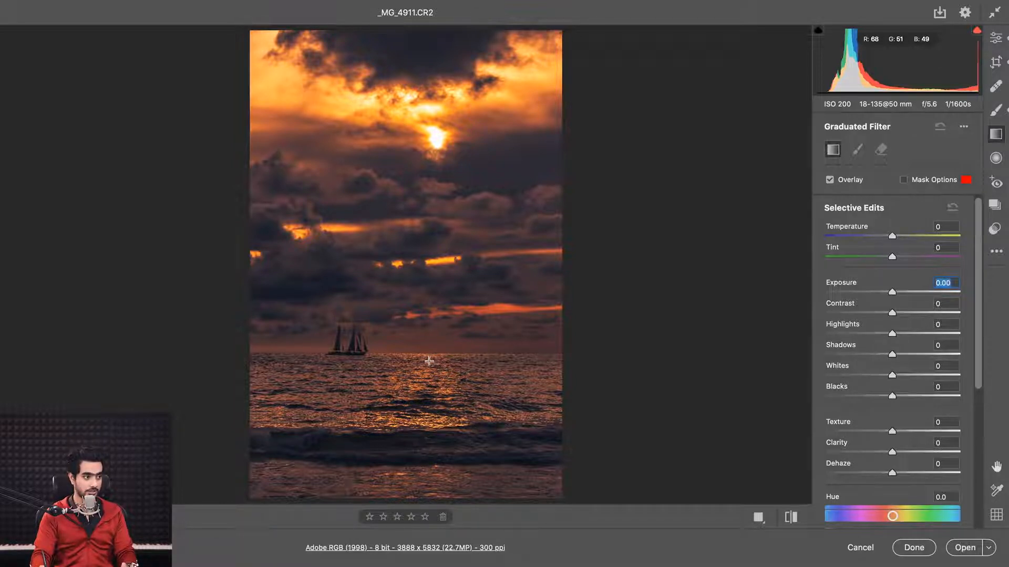
{"action": "left_click_drag", "start_coordinate": [430, 362], "coordinate": [429, 336]}
{"action": "left_click_drag", "start_coordinate": [430, 342], "coordinate": [429, 340]}
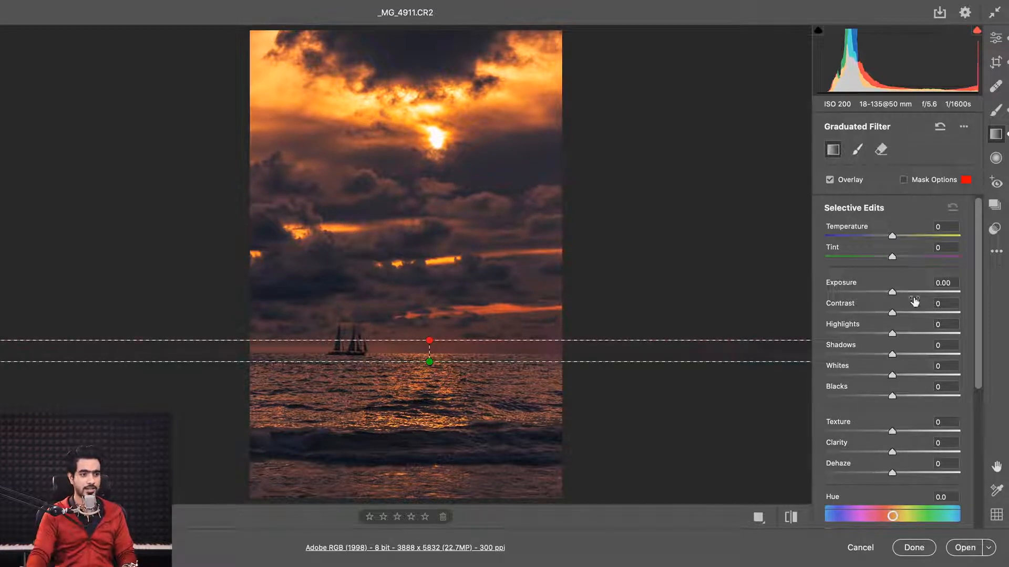
{"action": "left_click_drag", "start_coordinate": [891, 292], "coordinate": [813, 296]}
{"action": "left_click", "coordinate": [849, 292]}
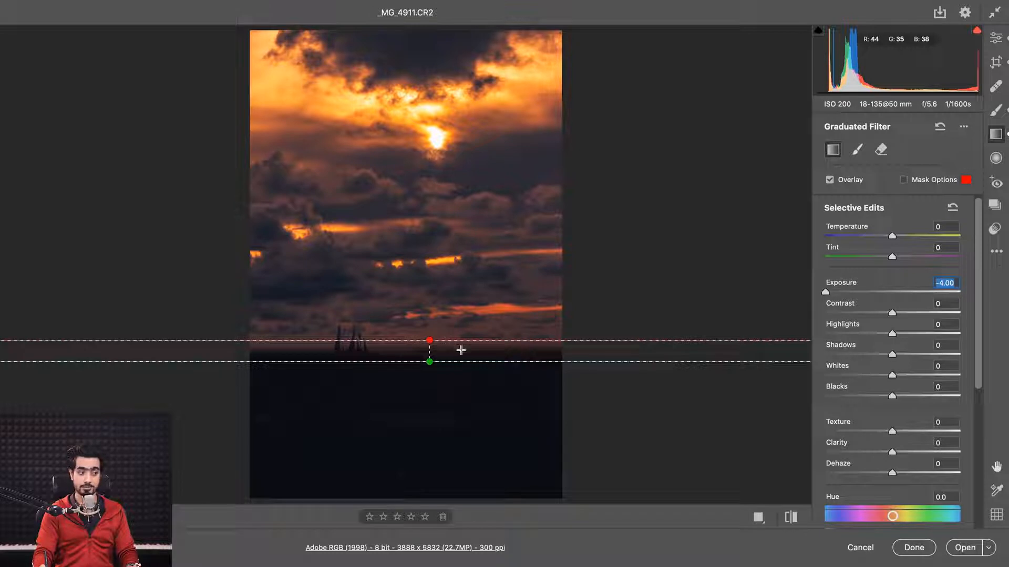
{"action": "left_click_drag", "start_coordinate": [457, 340], "coordinate": [429, 385]}
{"action": "key", "text": "super+z"}
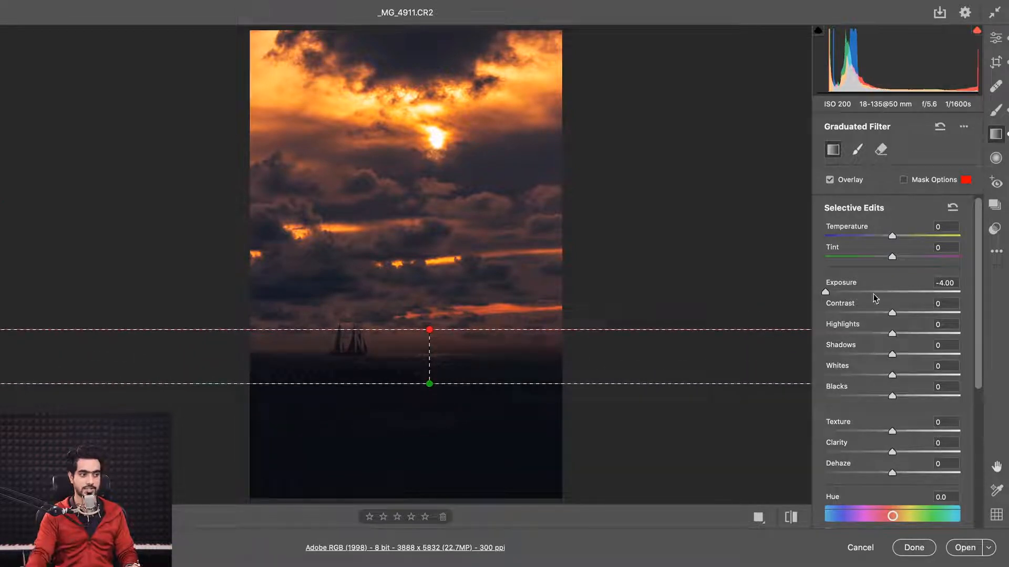
Reset the graduated filter's Exposure to 0, and try Highlights at -30 before resetting it to 0
{"action": "left_click", "coordinate": [826, 293]}
{"action": "double_click", "coordinate": [827, 292]}
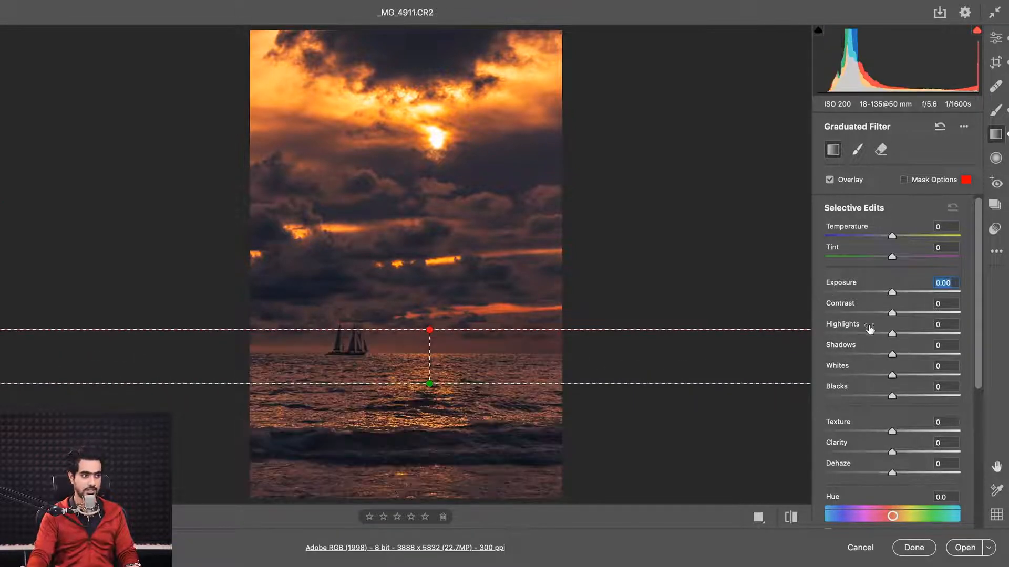
{"action": "left_click_drag", "start_coordinate": [892, 334], "coordinate": [872, 334]}
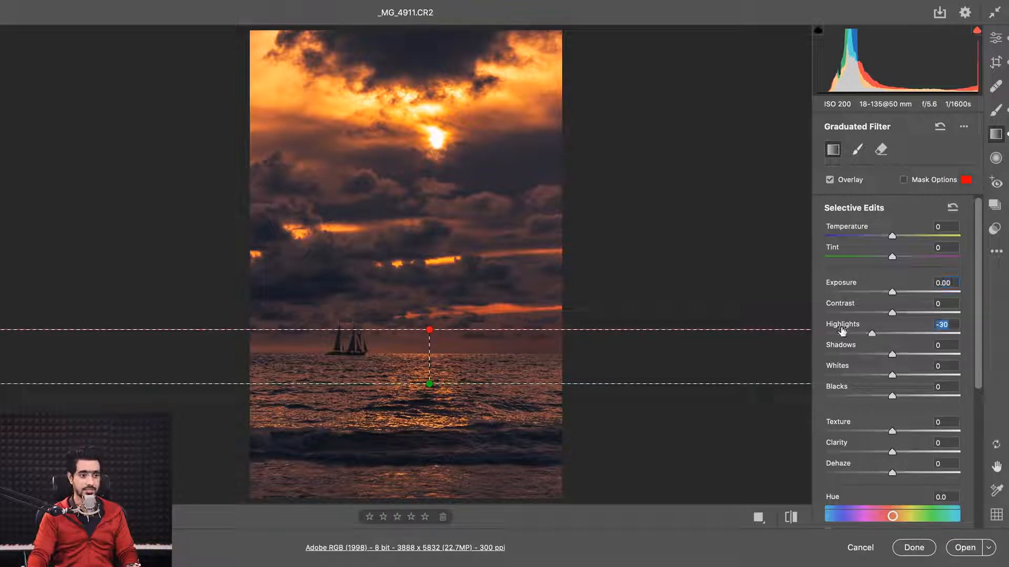
{"action": "double_click", "coordinate": [871, 334]}
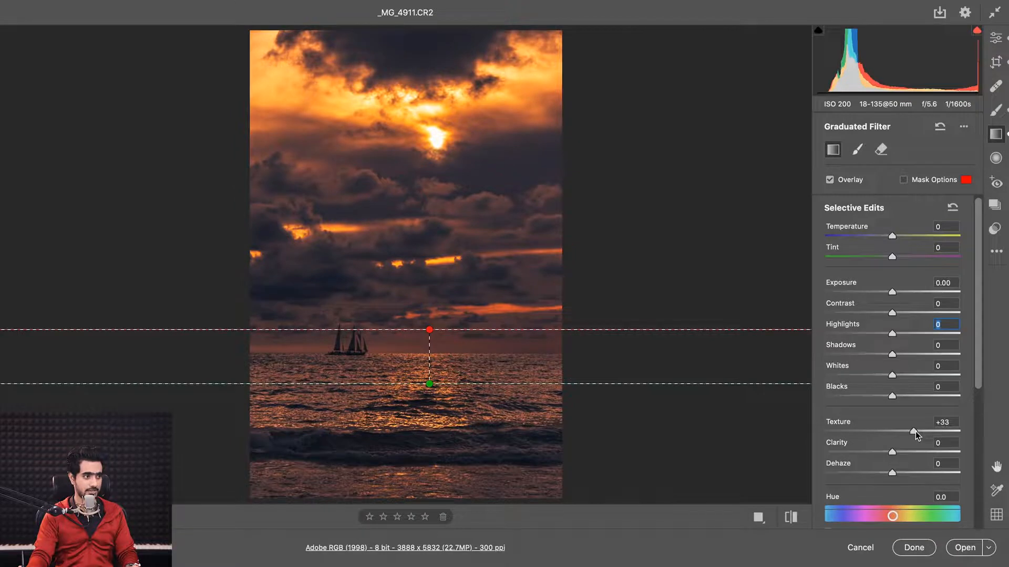
Set the graduated filter's Texture to +13, Clarity to +7 and Tint to +7
{"action": "left_click_drag", "start_coordinate": [915, 430], "coordinate": [897, 451]}
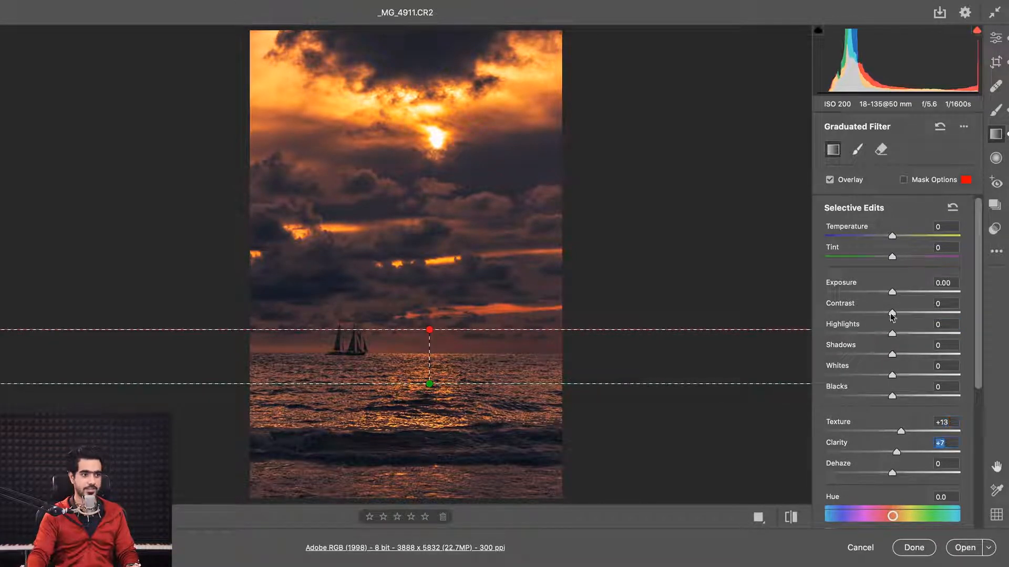
{"action": "left_click_drag", "start_coordinate": [893, 258], "coordinate": [896, 257]}
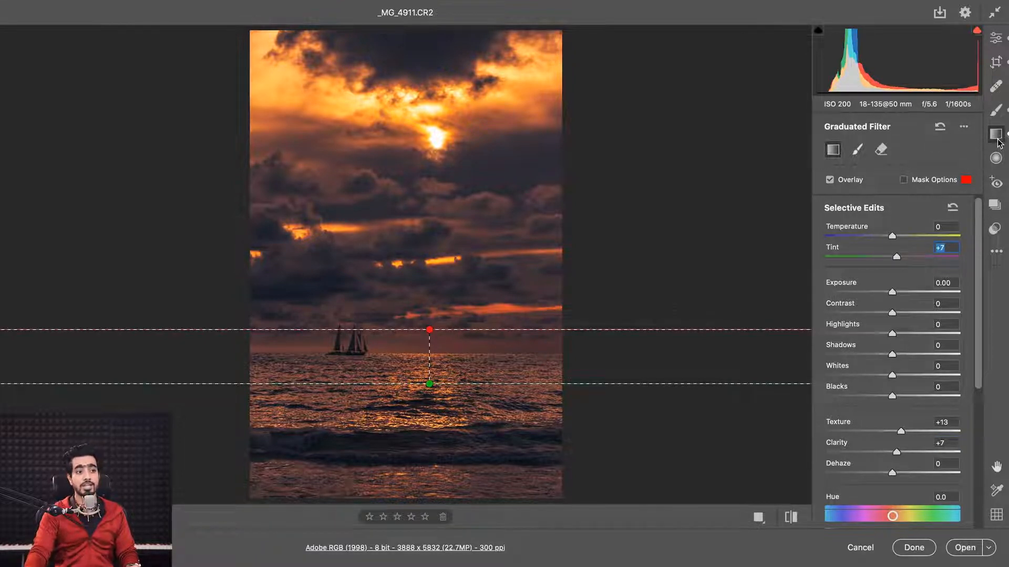
{"action": "mouse_move", "coordinate": [978, 239]}
{"action": "left_mouse_down"}
{"action": "mouse_move", "coordinate": [979, 386]}
{"action": "mouse_move", "coordinate": [966, 310]}
{"action": "mouse_move", "coordinate": [972, 223]}
{"action": "left_mouse_up"}
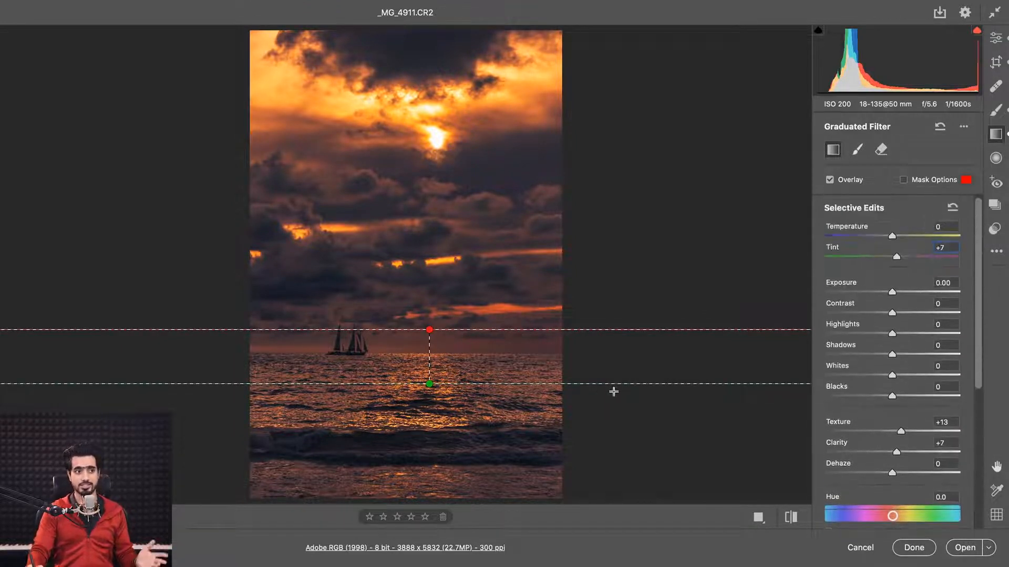
Draw a large radial filter centred on the sun with Exposure -4.00, and toggle Invert off and back on
{"action": "left_click", "coordinate": [996, 159]}
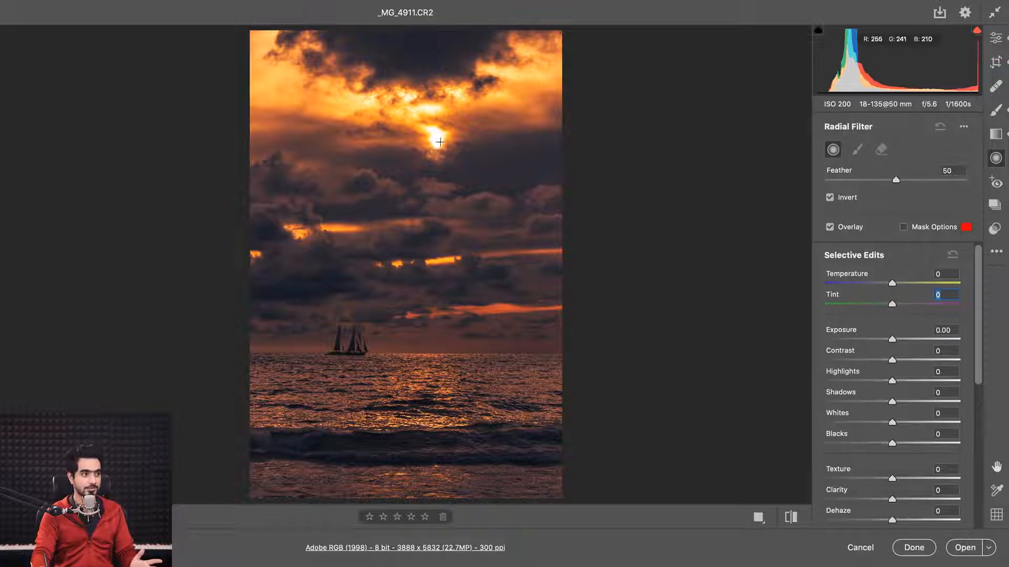
{"action": "left_click_drag", "start_coordinate": [440, 142], "coordinate": [551, 247]}
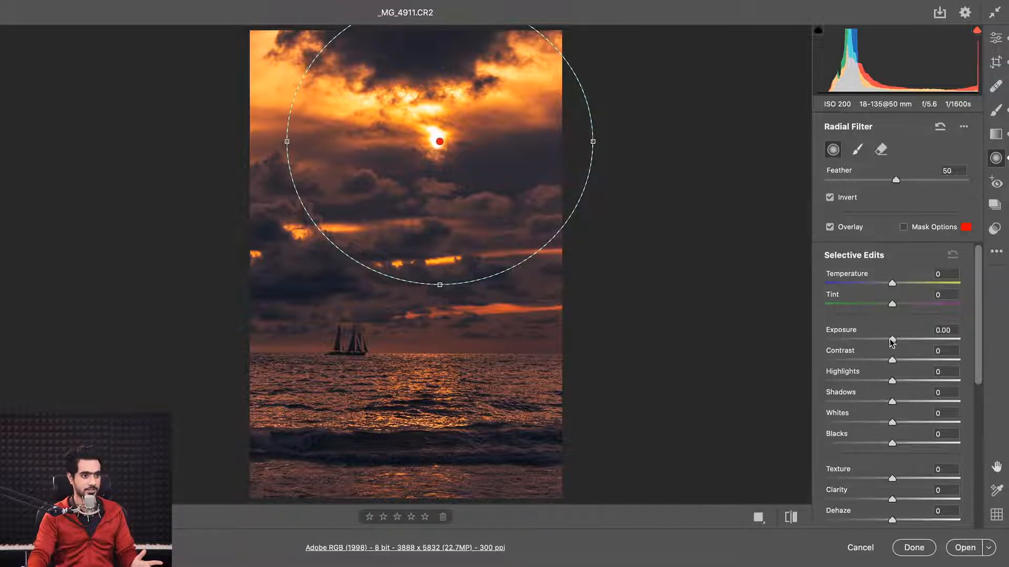
{"action": "left_click_drag", "start_coordinate": [892, 339], "coordinate": [824, 337]}
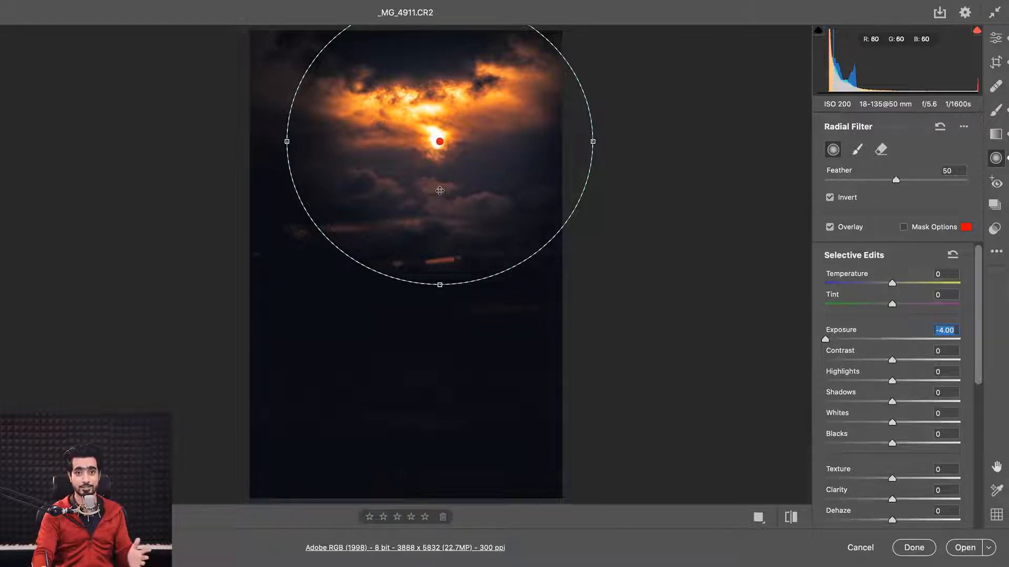
{"action": "left_click", "coordinate": [830, 198]}
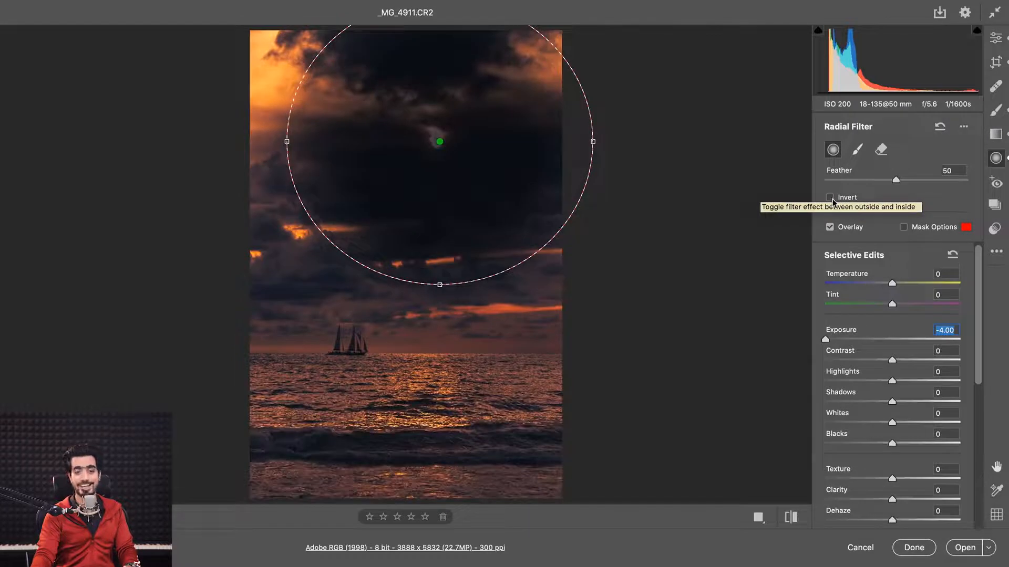
{"action": "left_click", "coordinate": [830, 198]}
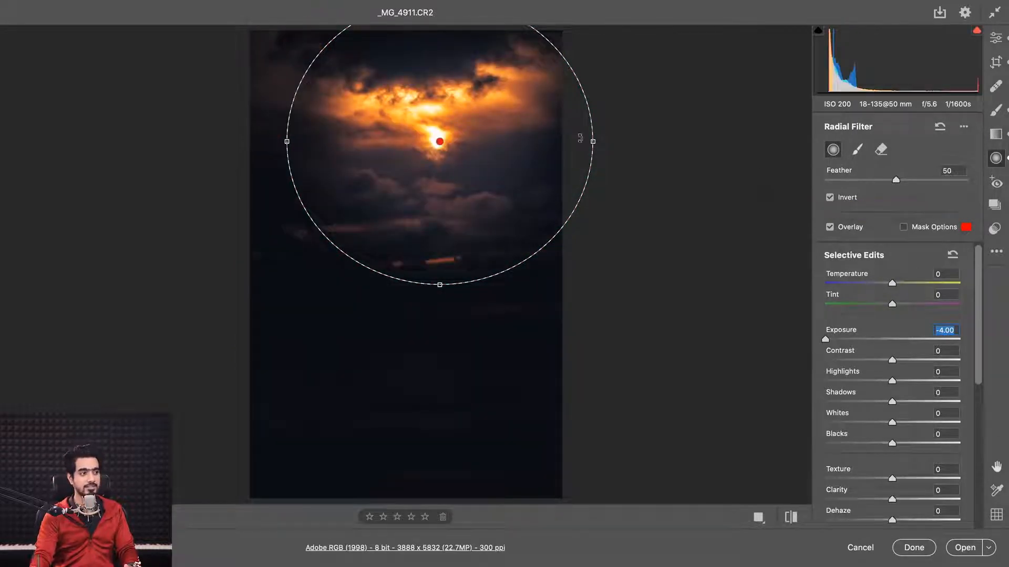
Move the radial filter onto the ship and enlarge its ellipse in both width and height
{"action": "left_click_drag", "start_coordinate": [447, 149], "coordinate": [372, 351]}
{"action": "left_click_drag", "start_coordinate": [500, 341], "coordinate": [556, 340]}
{"action": "left_click_drag", "start_coordinate": [346, 198], "coordinate": [346, 167]}
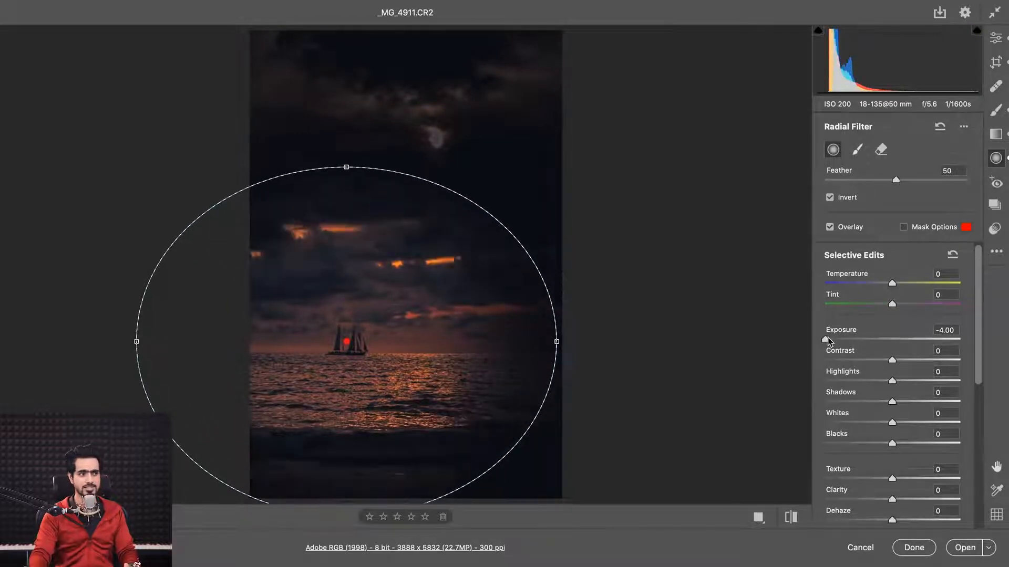
Set the radial filter's Feather to 69 and its Exposure to -0.55
{"action": "left_click_drag", "start_coordinate": [826, 340], "coordinate": [829, 341]}
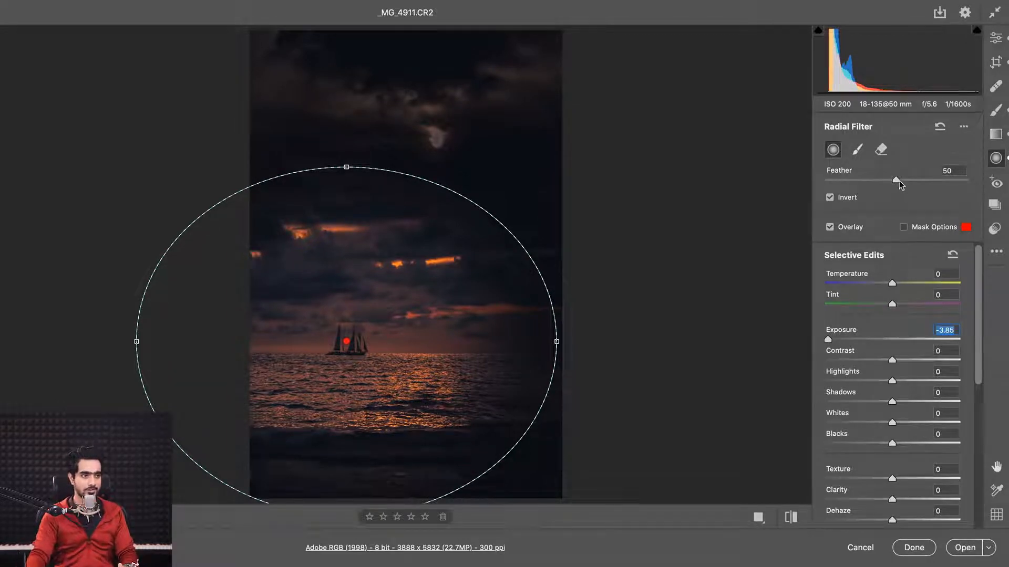
{"action": "left_click_drag", "start_coordinate": [900, 181], "coordinate": [922, 186]}
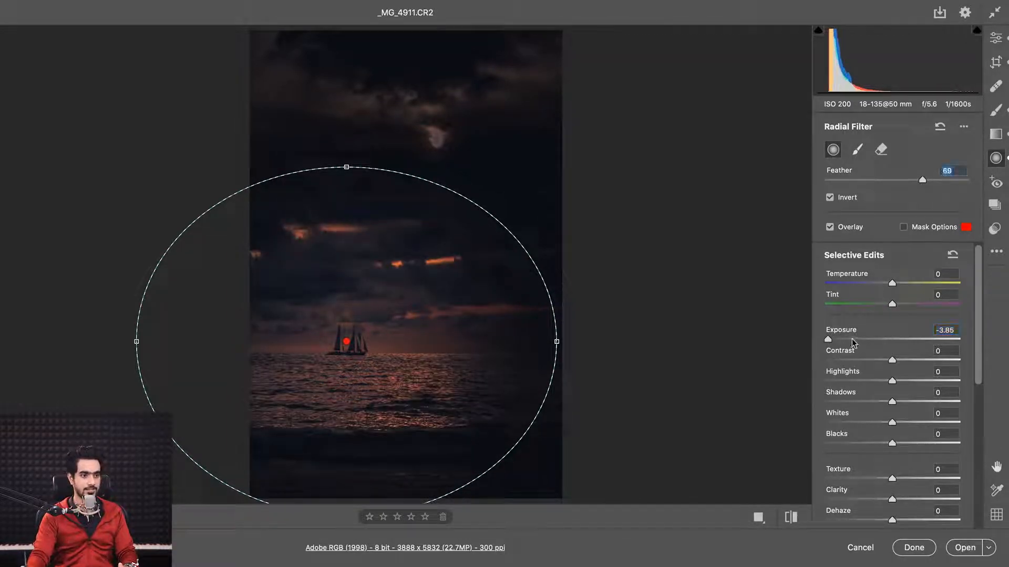
{"action": "left_click_drag", "start_coordinate": [853, 340], "coordinate": [883, 341]}
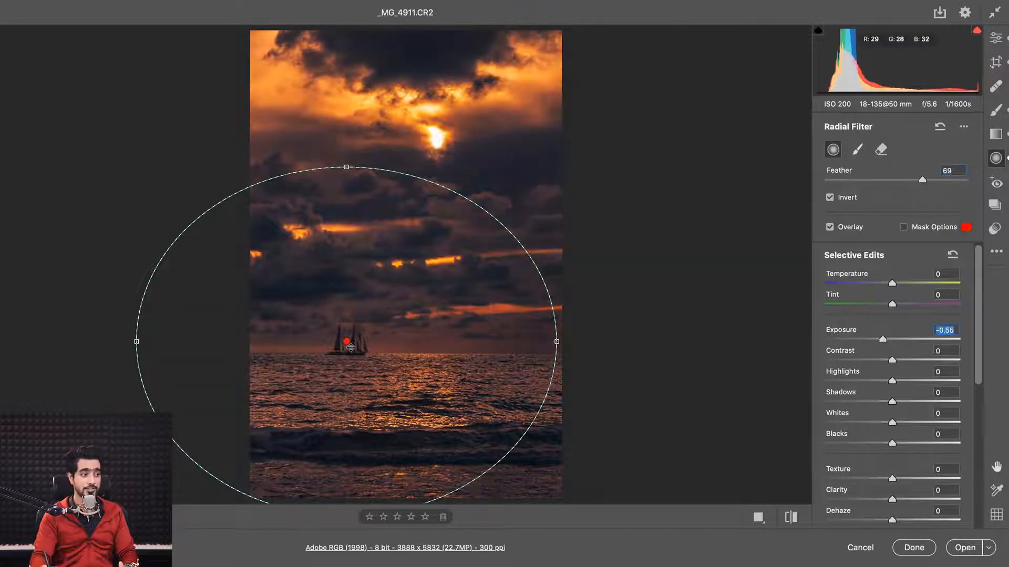
Centre the radial filter back on the sun with Invert off, and set Shadows to +29 and Exposure to +0.50
{"action": "left_click_drag", "start_coordinate": [351, 347], "coordinate": [435, 148]}
{"action": "left_click", "coordinate": [829, 199]}
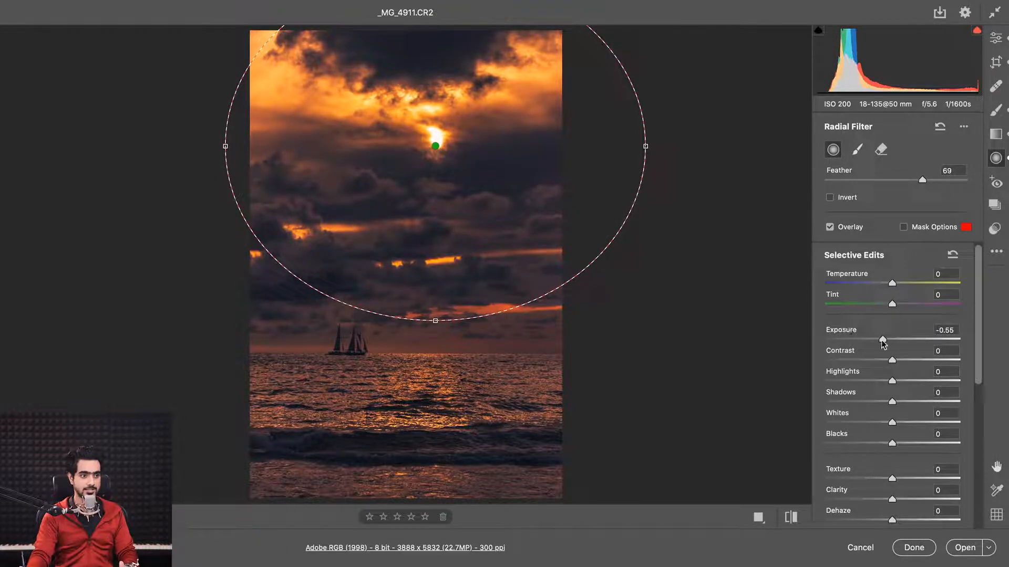
{"action": "mouse_move", "coordinate": [882, 340]}
{"action": "left_mouse_down"}
{"action": "mouse_move", "coordinate": [902, 342]}
{"action": "mouse_move", "coordinate": [889, 341]}
{"action": "left_mouse_up"}
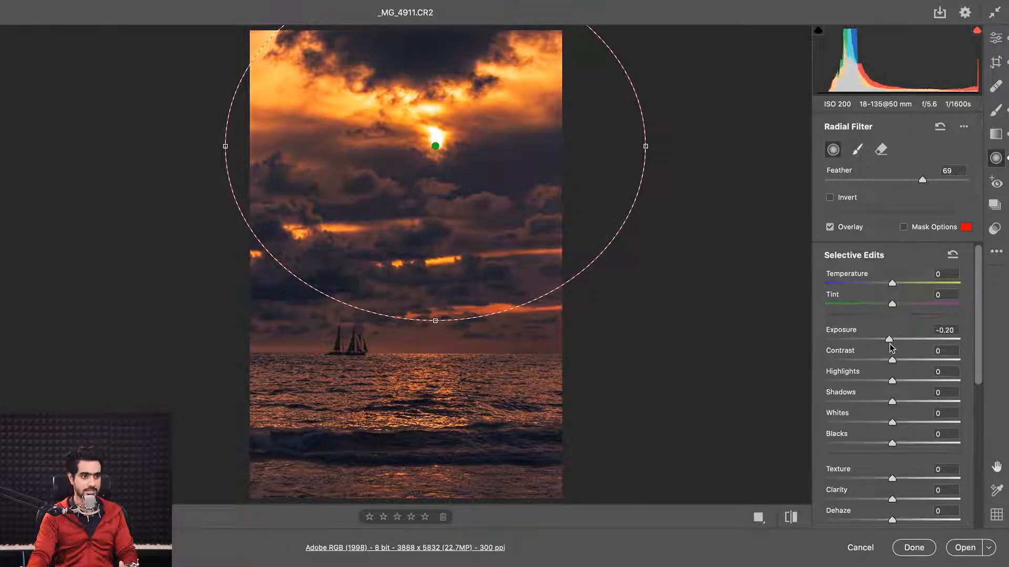
{"action": "mouse_move", "coordinate": [892, 402]}
{"action": "left_mouse_down"}
{"action": "mouse_move", "coordinate": [929, 401]}
{"action": "mouse_move", "coordinate": [912, 401]}
{"action": "left_mouse_up"}
{"action": "left_click_drag", "start_coordinate": [889, 343], "coordinate": [899, 348]}
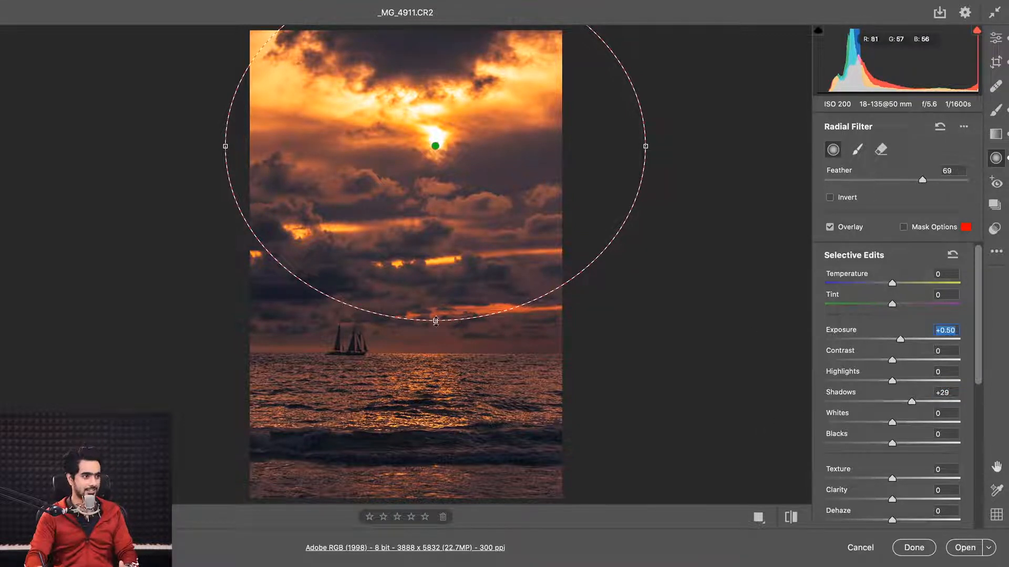
Extend the radial filter's ellipse downward to just below the horizon
{"action": "left_click_drag", "start_coordinate": [435, 320], "coordinate": [435, 364]}
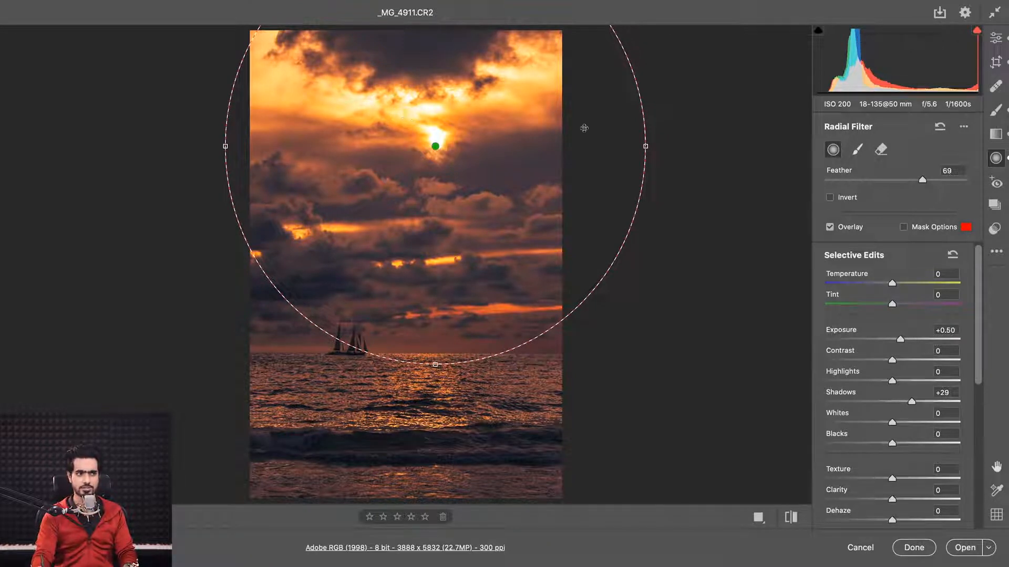
Set Highlights to -100 for the adjustment brush area on the sun, briefly previewing its mask overlay
{"action": "left_click", "coordinate": [996, 115]}
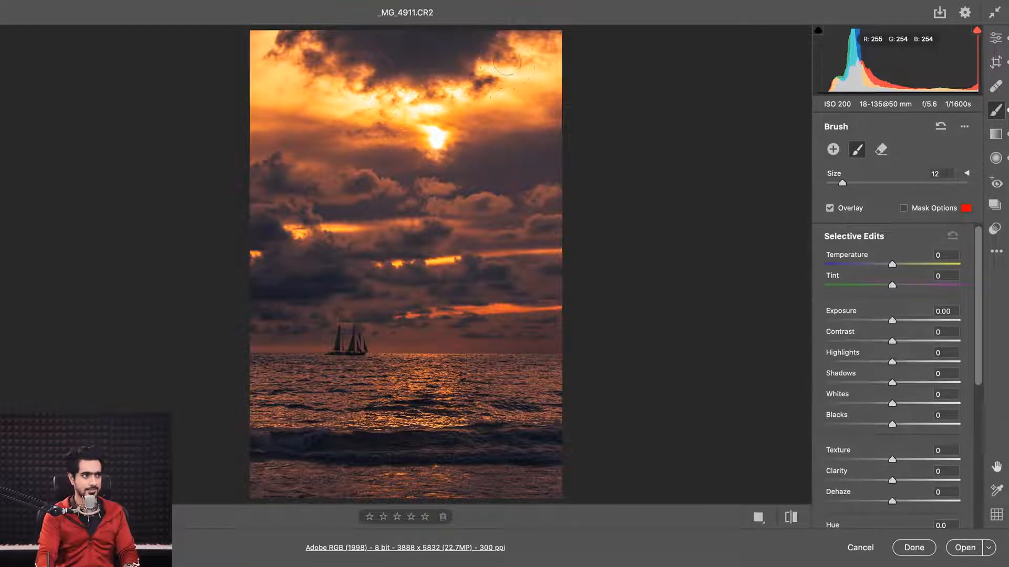
{"action": "left_click", "coordinate": [903, 209]}
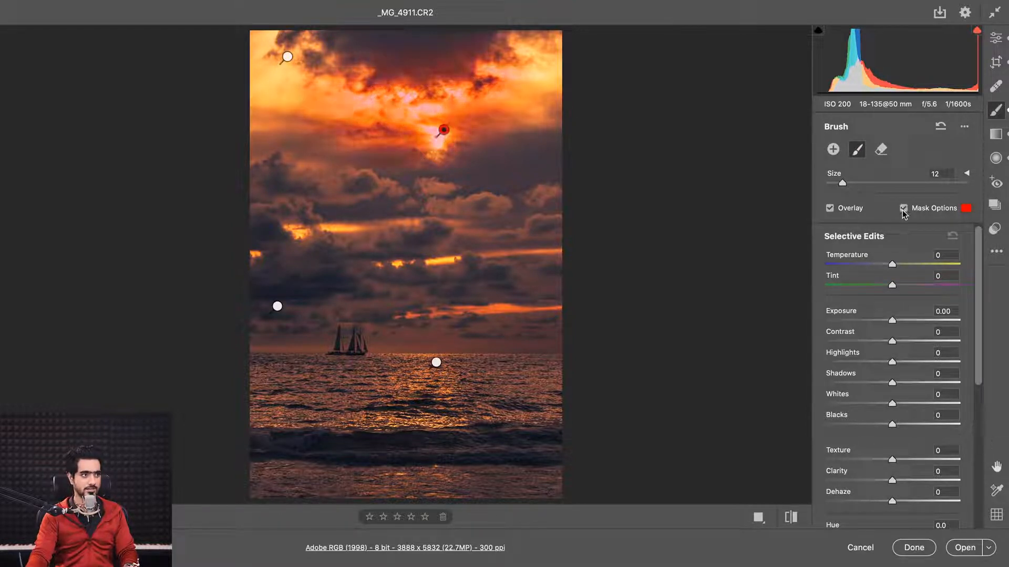
{"action": "left_click", "coordinate": [903, 209]}
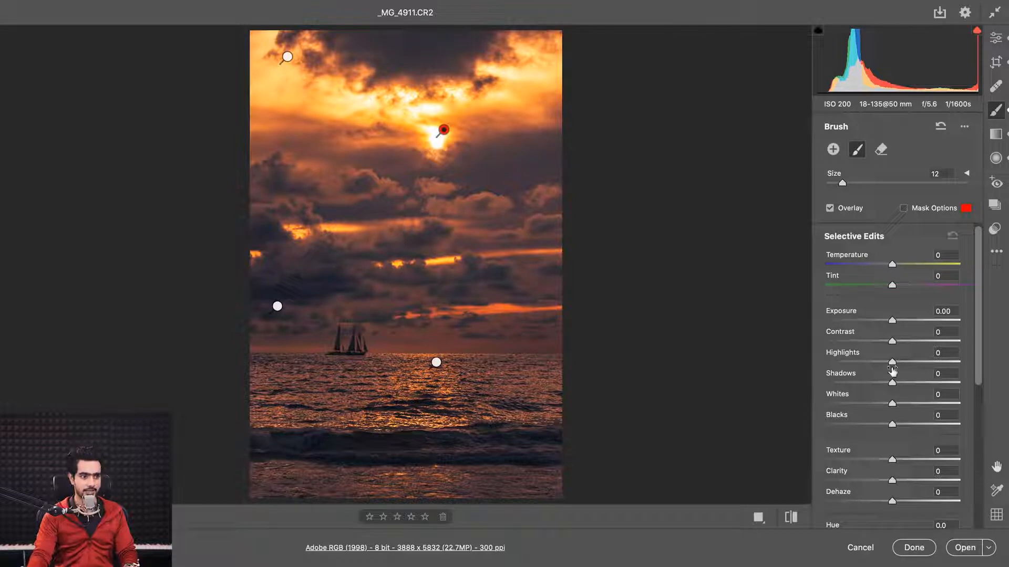
{"action": "left_click_drag", "start_coordinate": [891, 362], "coordinate": [723, 352]}
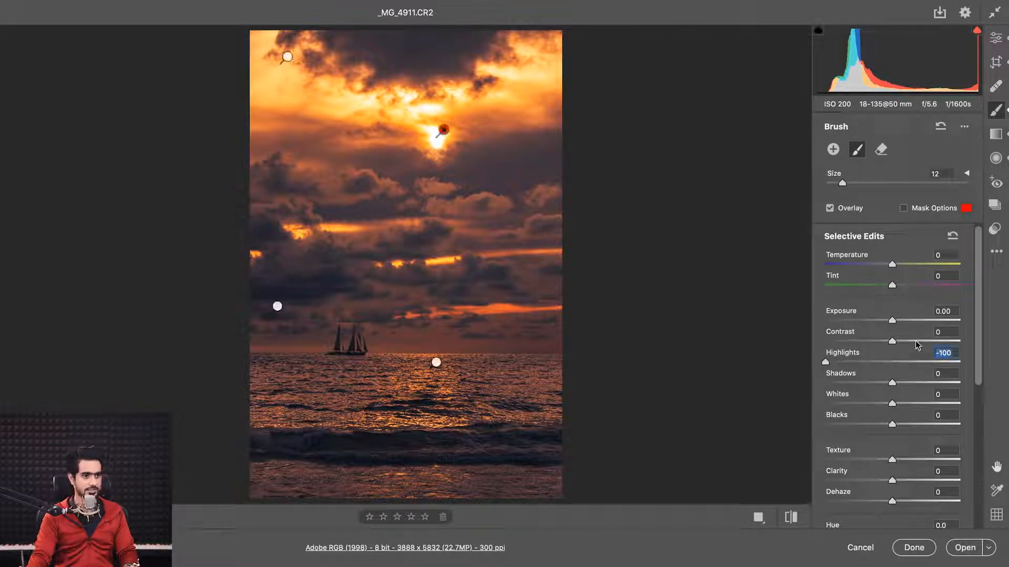
{"action": "mouse_move", "coordinate": [894, 323]}
{"action": "left_mouse_down"}
{"action": "mouse_move", "coordinate": [883, 323]}
{"action": "mouse_move", "coordinate": [889, 330]}
{"action": "mouse_move", "coordinate": [891, 321]}
{"action": "left_mouse_up"}
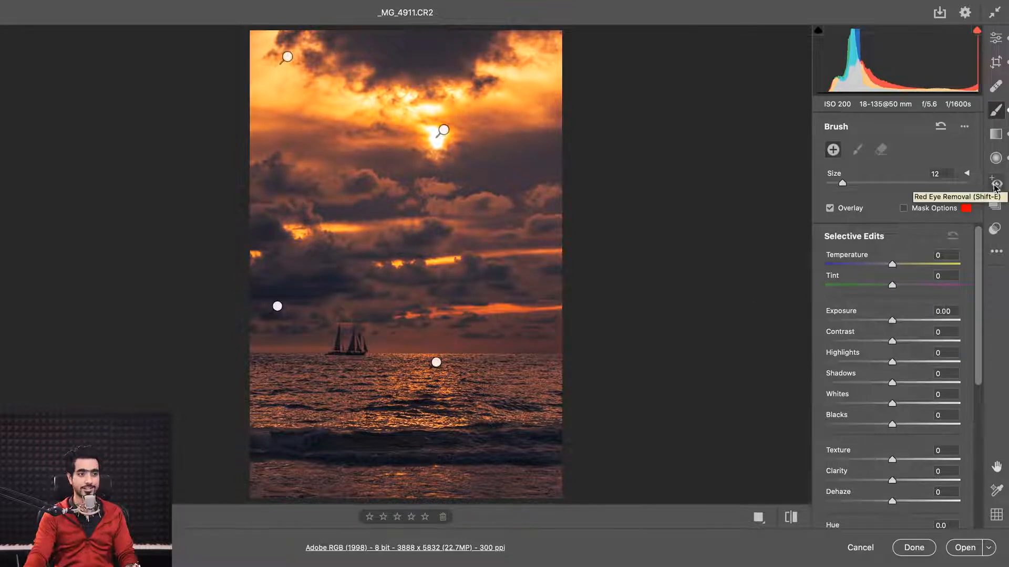
Look at the Red Eye removal settings, and save the current edits as a snapshot named Colorful Warm
{"action": "left_click", "coordinate": [997, 189]}
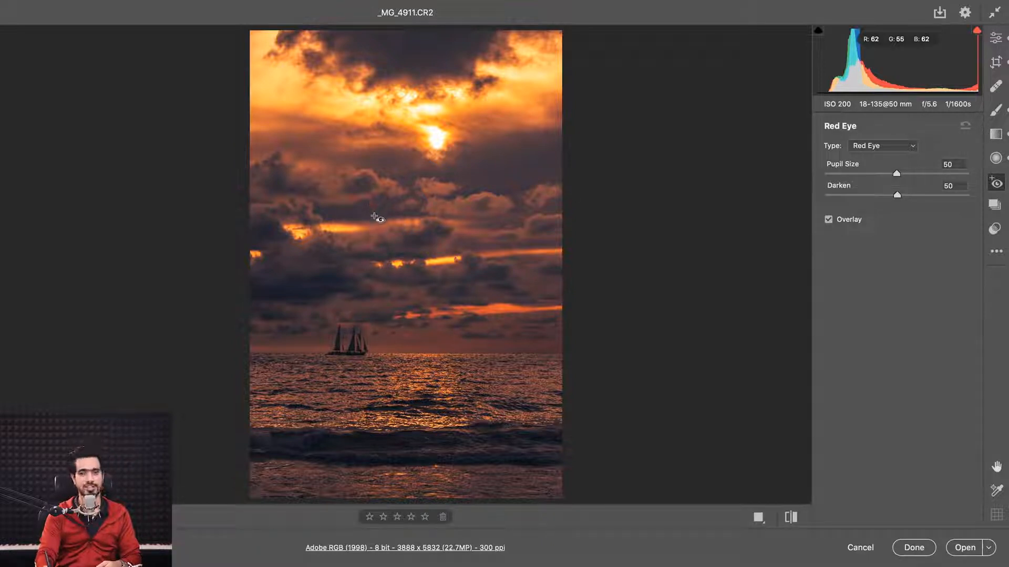
{"action": "left_click", "coordinate": [994, 206]}
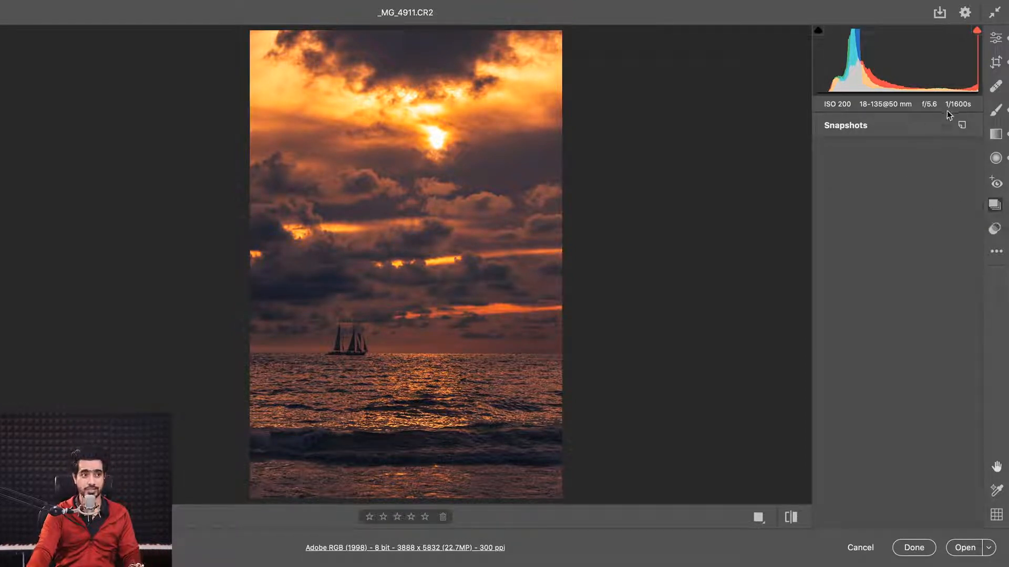
{"action": "left_click", "coordinate": [962, 125]}
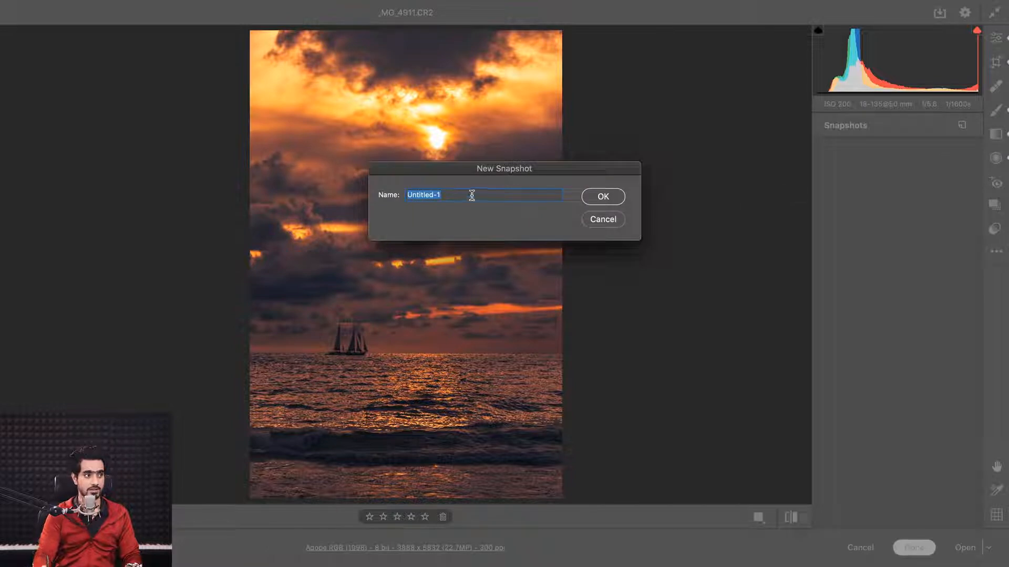
{"action": "type", "text": "Color"}
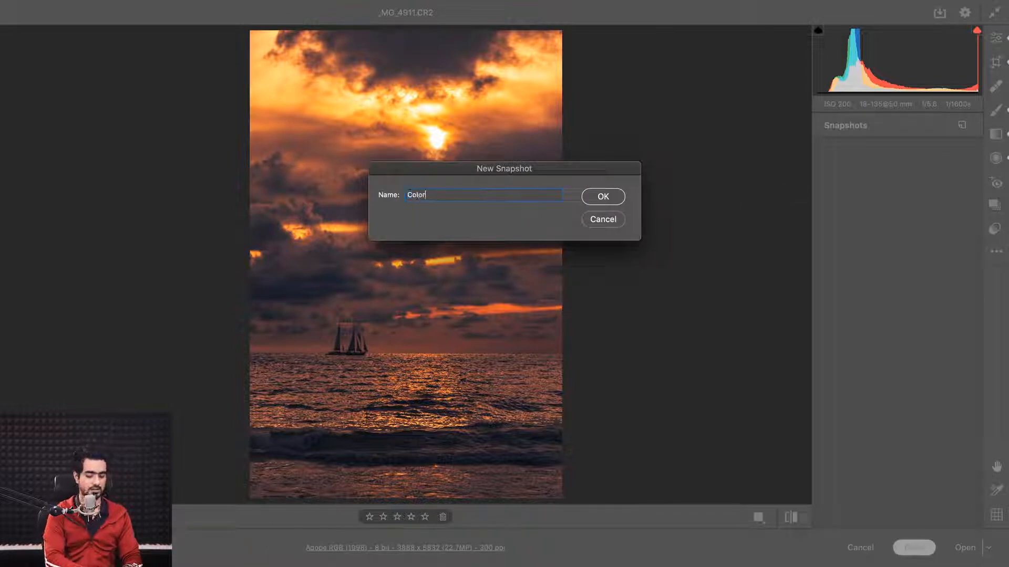
{"action": "type", "text": "ful Warm"}
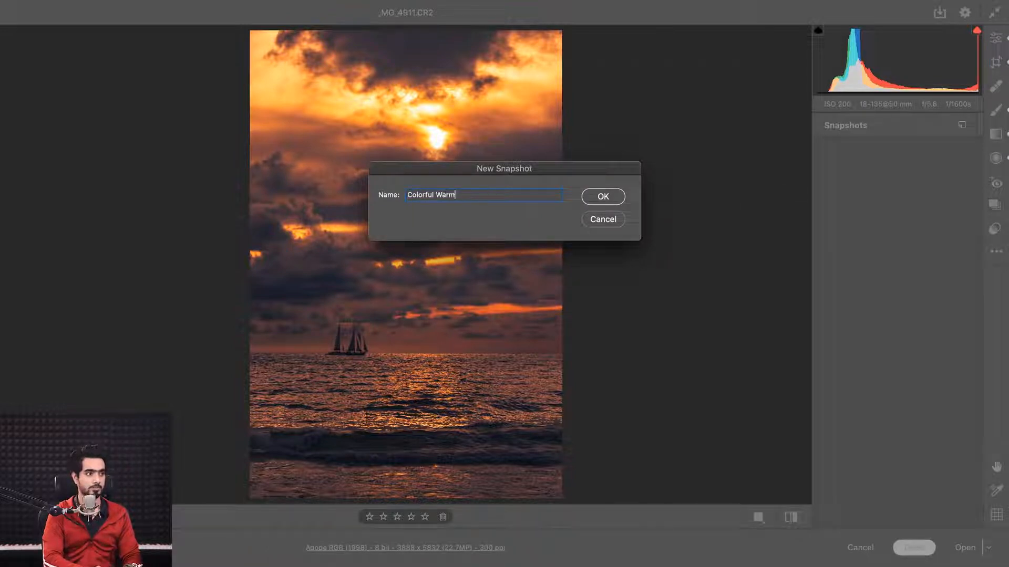
{"action": "key", "text": "Return"}
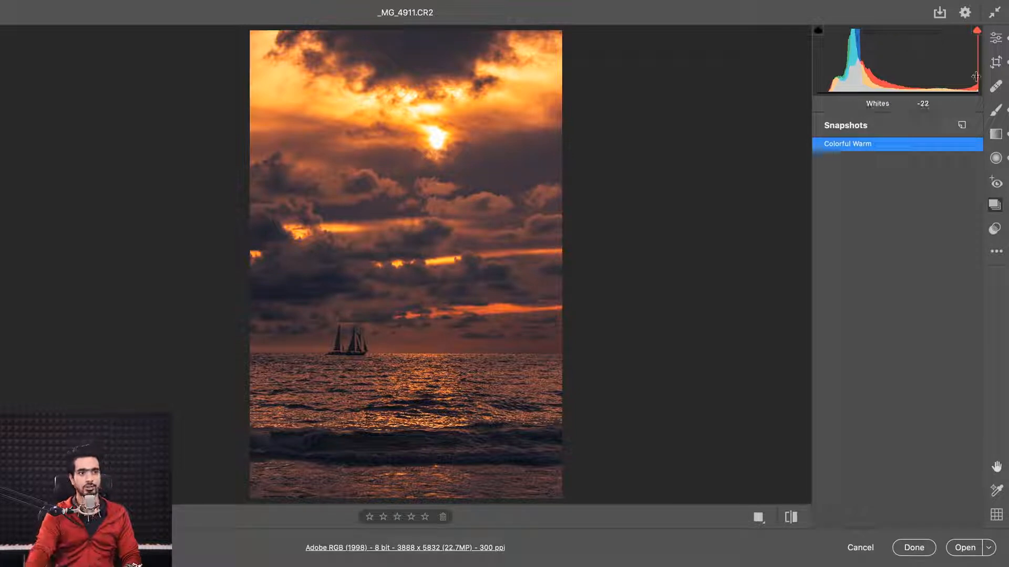
Convert the photo to black and white and set the basic Highlights to -100
{"action": "left_click", "coordinate": [997, 41]}
{"action": "scroll", "coordinate": [953, 146], "scroll_direction": "up", "scroll_amount": 5}
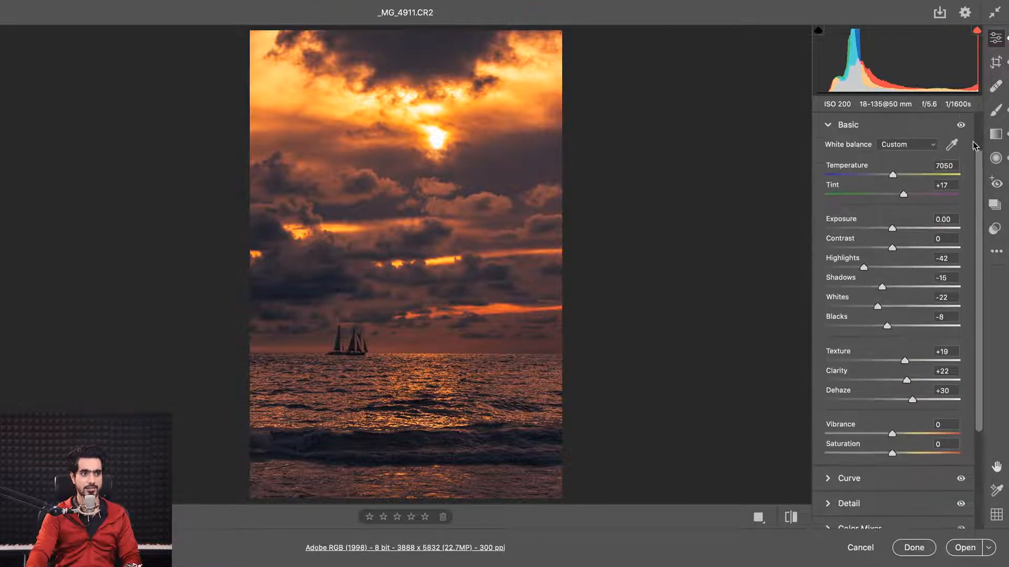
{"action": "left_click", "coordinate": [950, 125]}
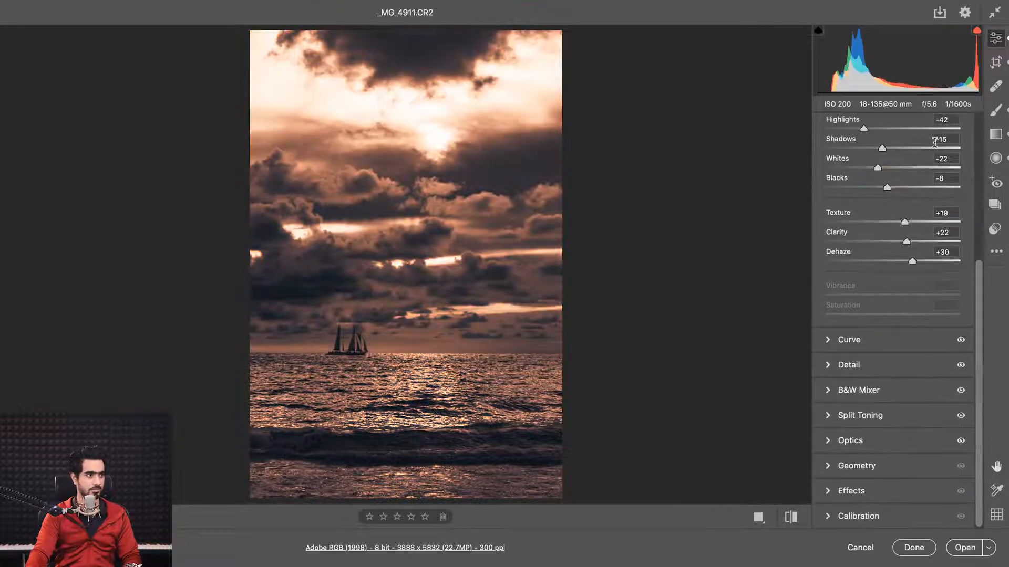
{"action": "scroll", "coordinate": [975, 260], "scroll_direction": "up", "scroll_amount": 5}
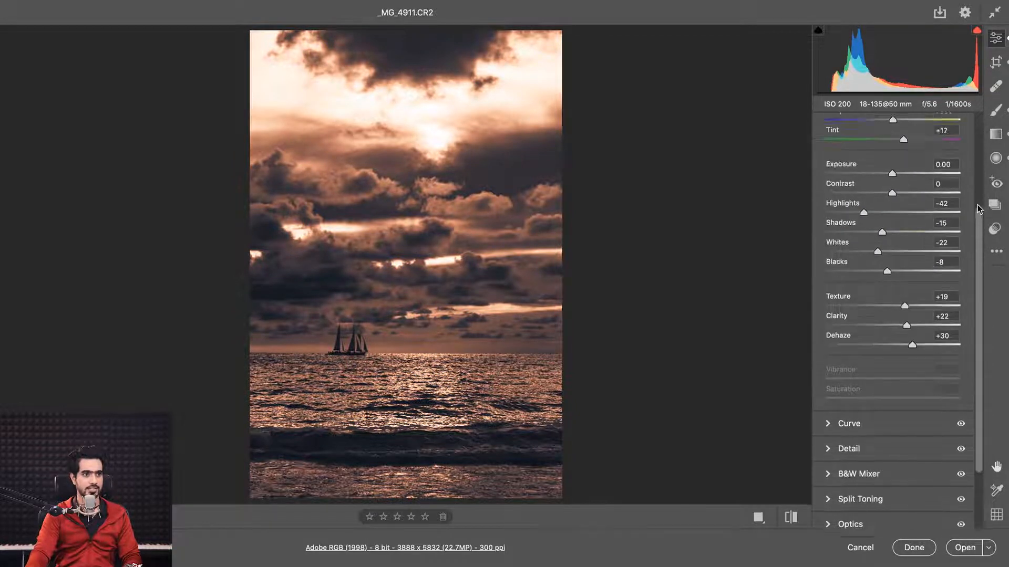
{"action": "scroll", "coordinate": [972, 256], "scroll_direction": "down", "scroll_amount": 3}
{"action": "scroll", "coordinate": [972, 256], "scroll_direction": "down", "scroll_amount": 2}
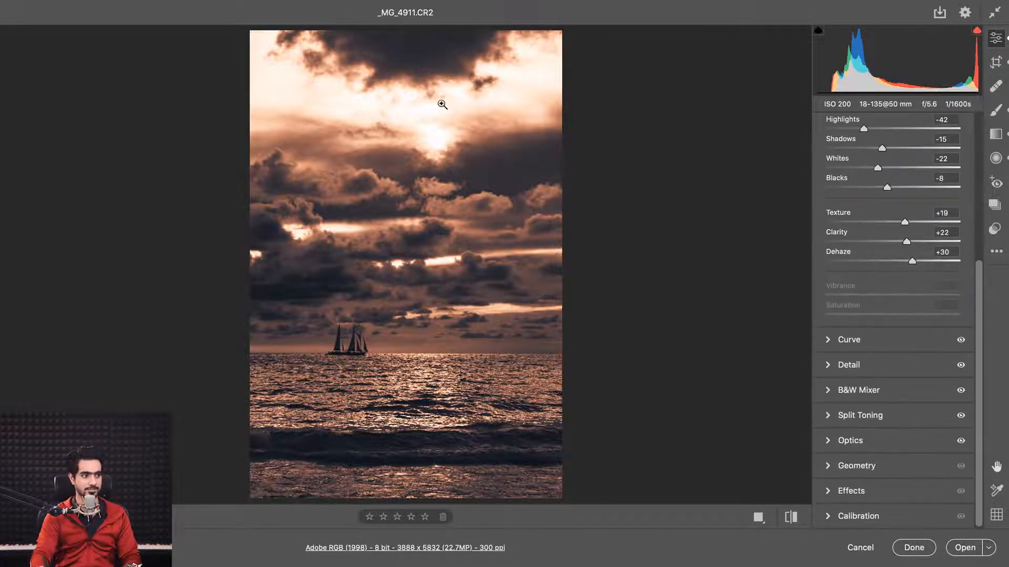
{"action": "scroll", "coordinate": [973, 324], "scroll_direction": "up", "scroll_amount": 7}
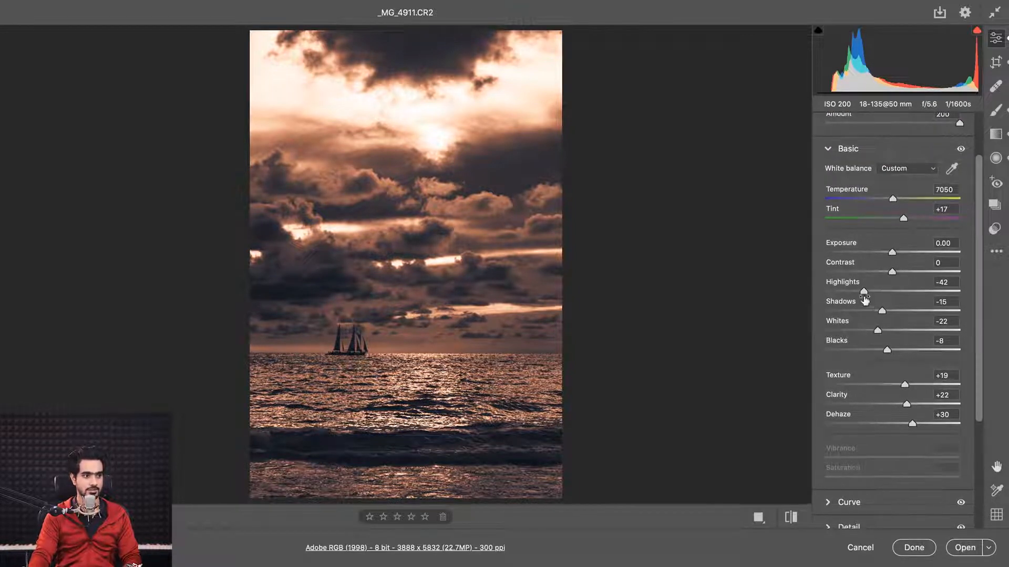
{"action": "left_click_drag", "start_coordinate": [864, 292], "coordinate": [818, 293]}
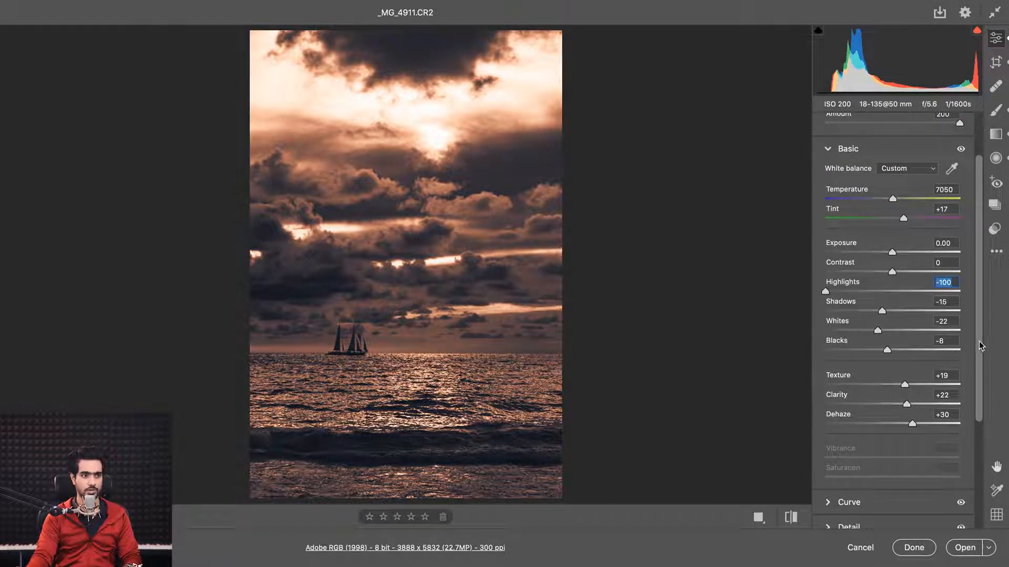
Reset the split toning Saturation to 0 for both the shadows and the highlights
{"action": "scroll", "coordinate": [980, 344], "scroll_direction": "down", "scroll_amount": 7}
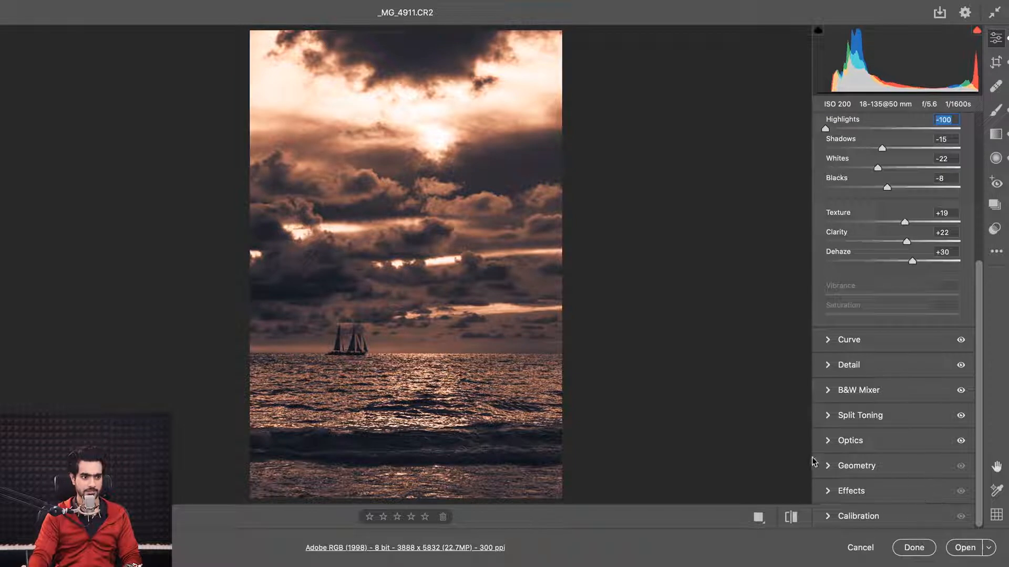
{"action": "left_click", "coordinate": [827, 416]}
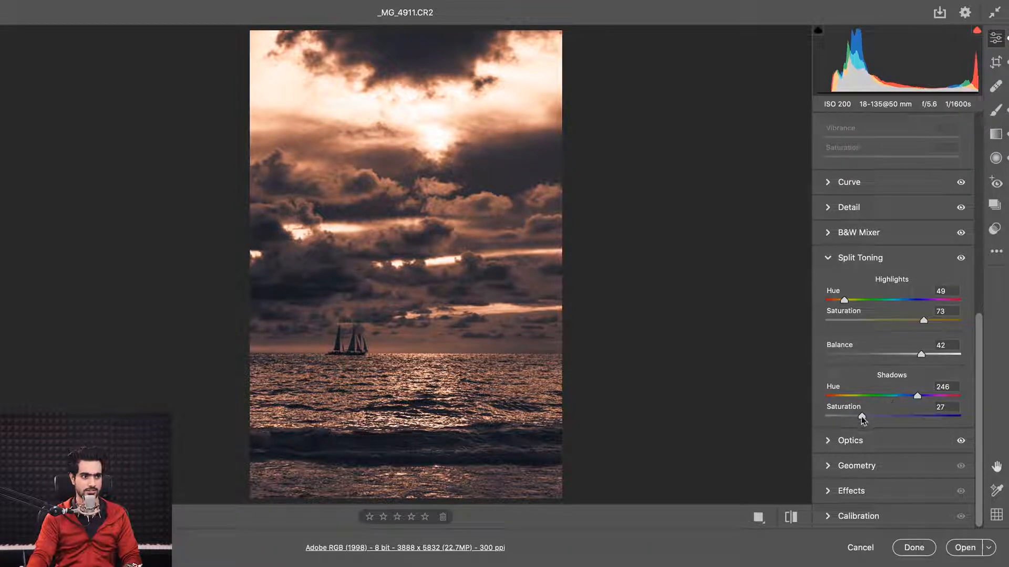
{"action": "double_click", "coordinate": [861, 417]}
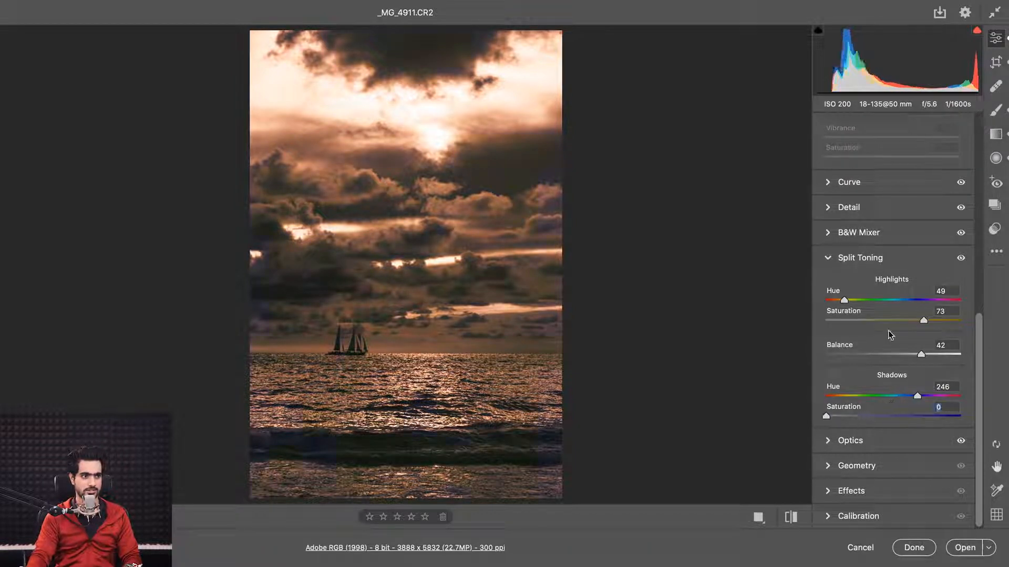
{"action": "double_click", "coordinate": [857, 318]}
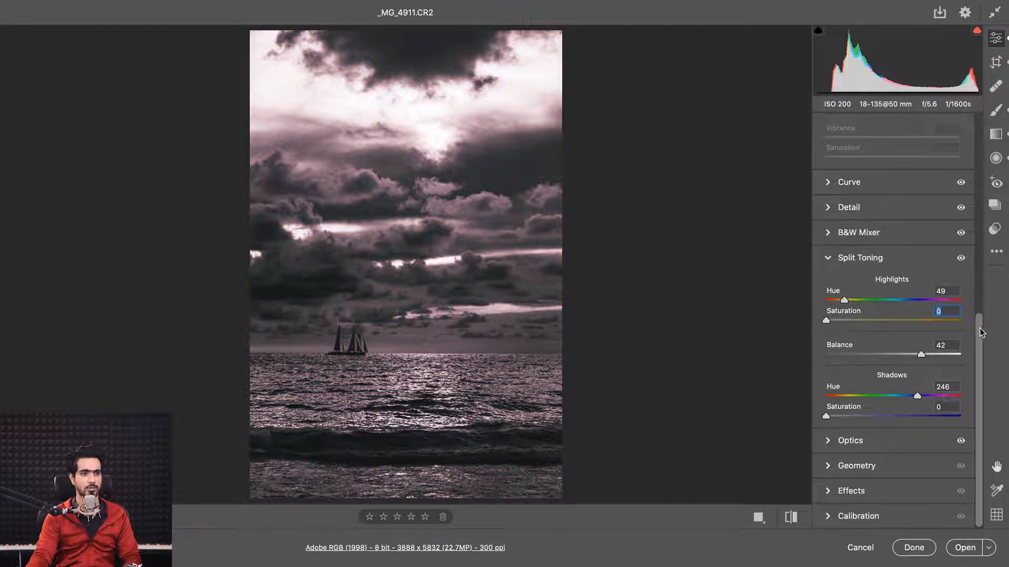
Set the basic Exposure to -0.40, Clarity to +15 and Shadows to +50
{"action": "scroll", "coordinate": [893, 318], "scroll_direction": "up", "scroll_amount": 10}
{"action": "mouse_move", "coordinate": [892, 315]}
{"action": "left_mouse_down"}
{"action": "mouse_move", "coordinate": [878, 315]}
{"action": "mouse_move", "coordinate": [887, 315]}
{"action": "left_mouse_up"}
{"action": "left_click_drag", "start_coordinate": [906, 466], "coordinate": [899, 467]}
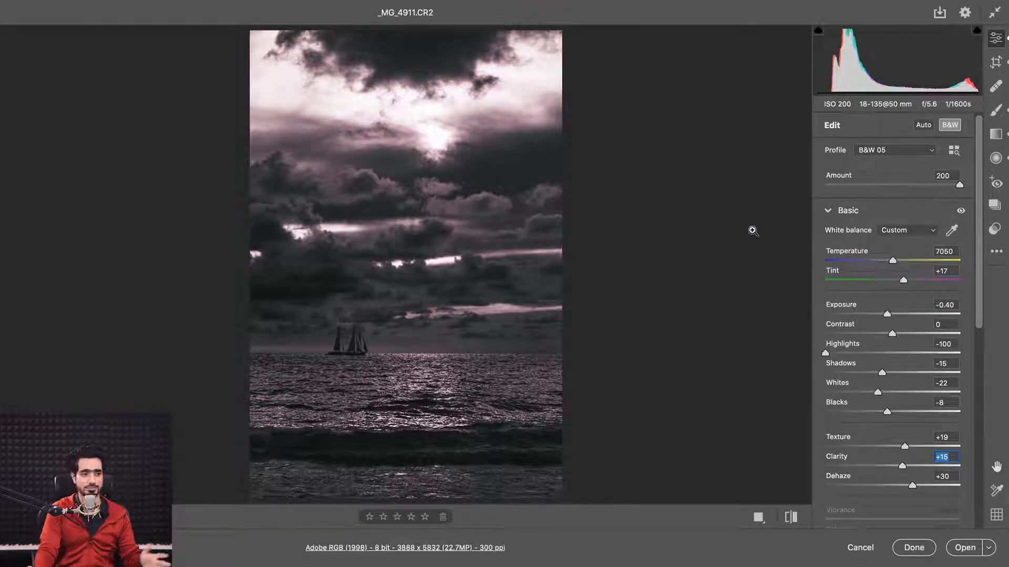
{"action": "left_click_drag", "start_coordinate": [882, 373], "coordinate": [928, 373]}
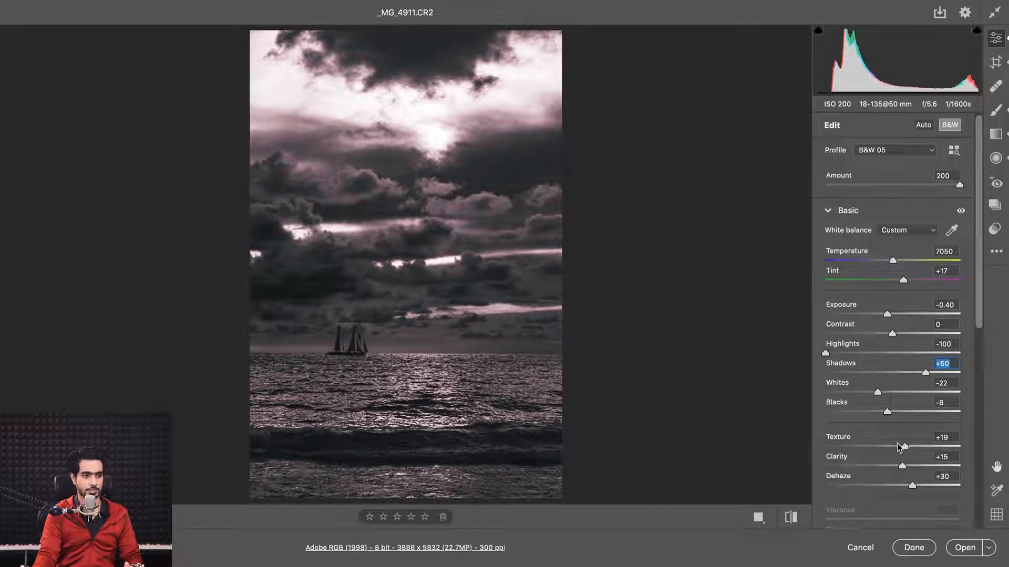
Save the monochrome edit as a new snapshot named Black and White Dramatic
{"action": "left_click", "coordinate": [994, 204]}
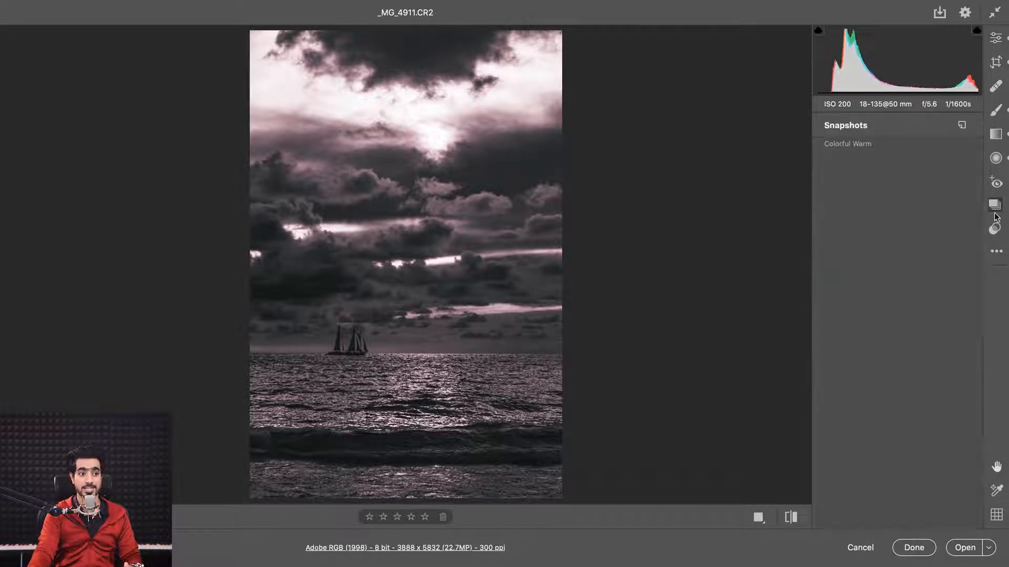
{"action": "left_click", "coordinate": [962, 125]}
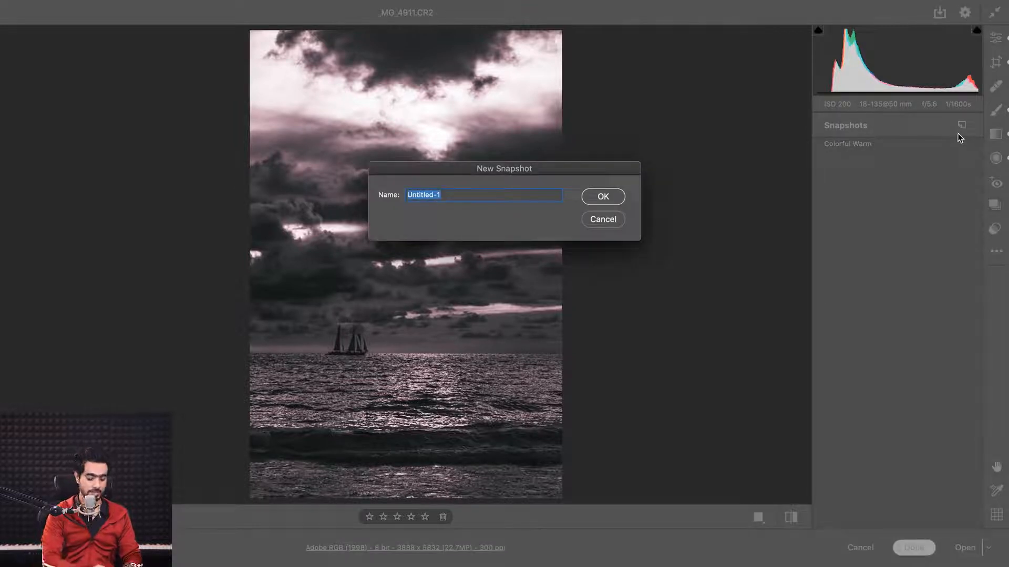
{"action": "type", "text": "Black and"}
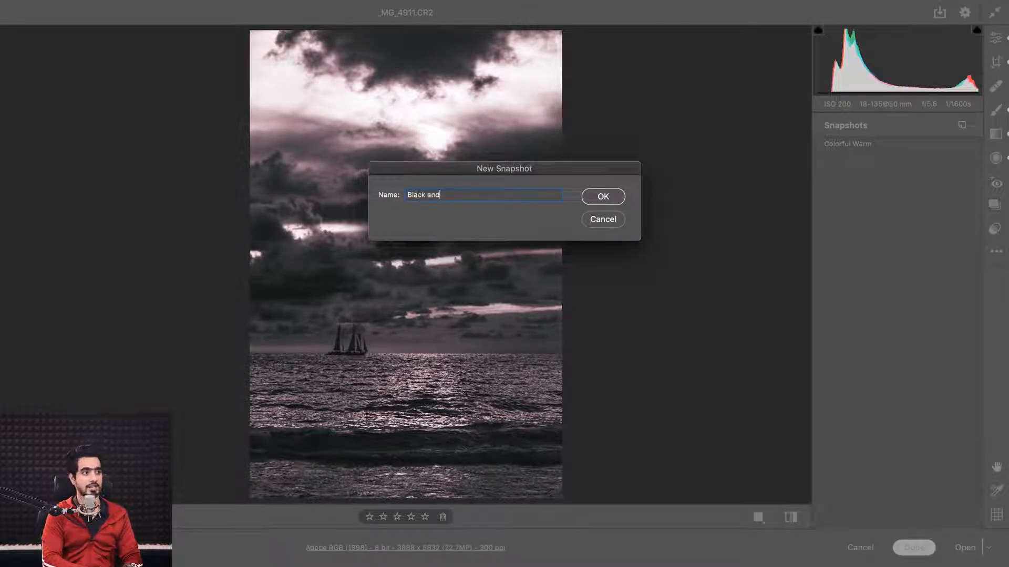
{"action": "type", "text": " White Dra"}
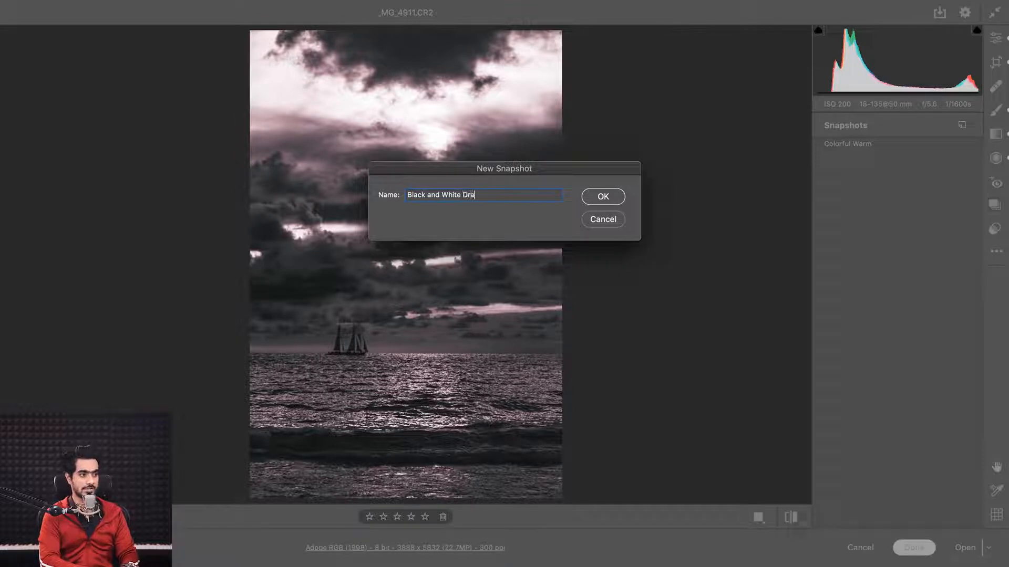
{"action": "type", "text": "matic"}
{"action": "key", "text": "Return"}
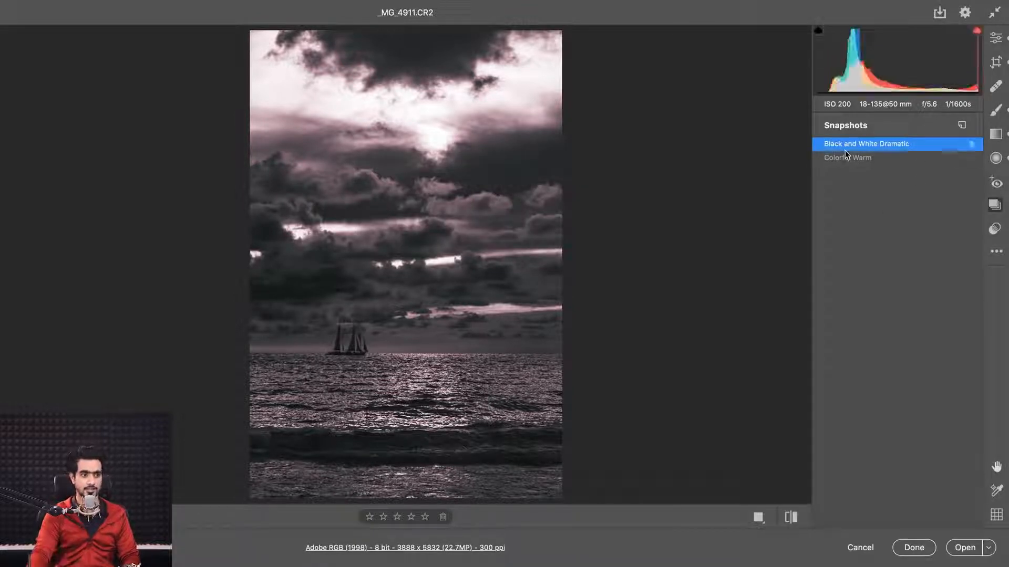
Restore the Colorful Warm snapshot and save it as a Default-subset user preset, named with the author's first name followed by Warm
{"action": "left_click", "coordinate": [843, 158]}
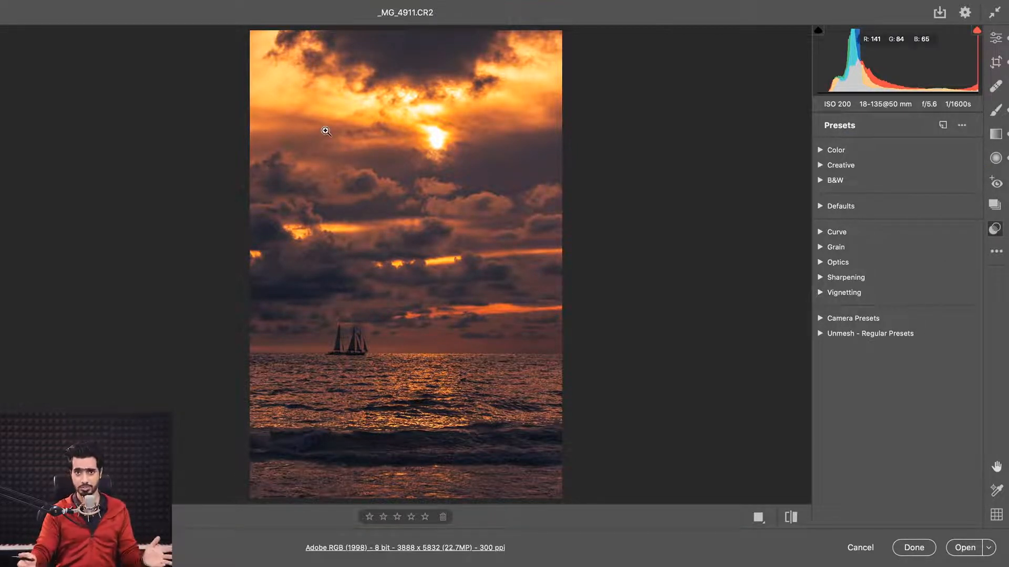
{"action": "left_click", "coordinate": [943, 126]}
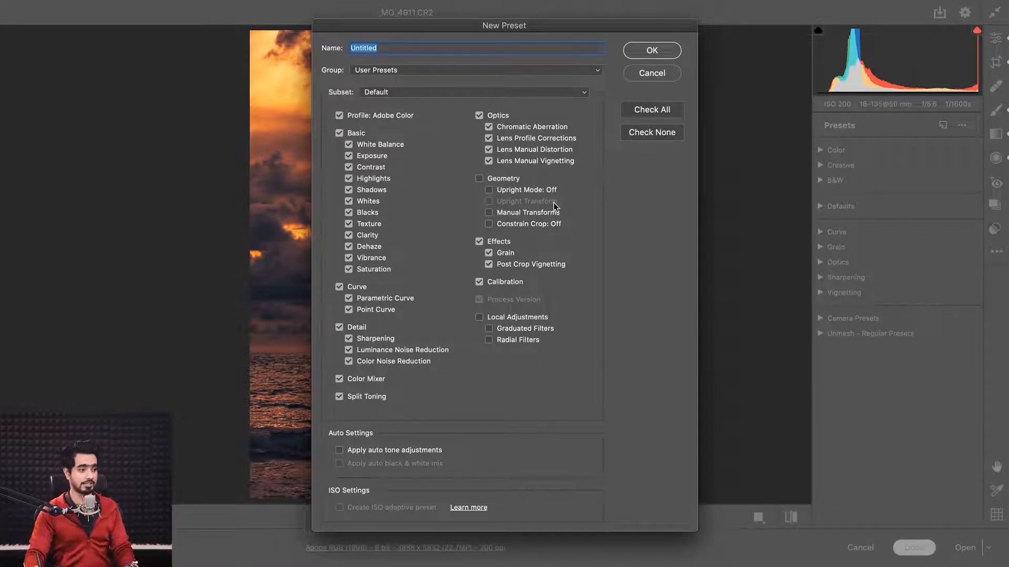
{"action": "left_click", "coordinate": [478, 317]}
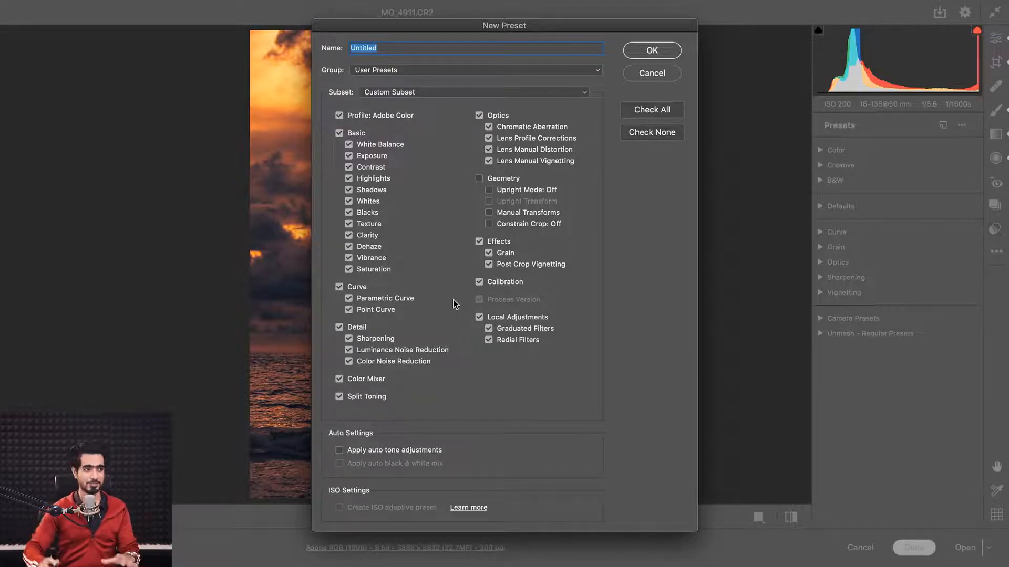
{"action": "left_click", "coordinate": [480, 319]}
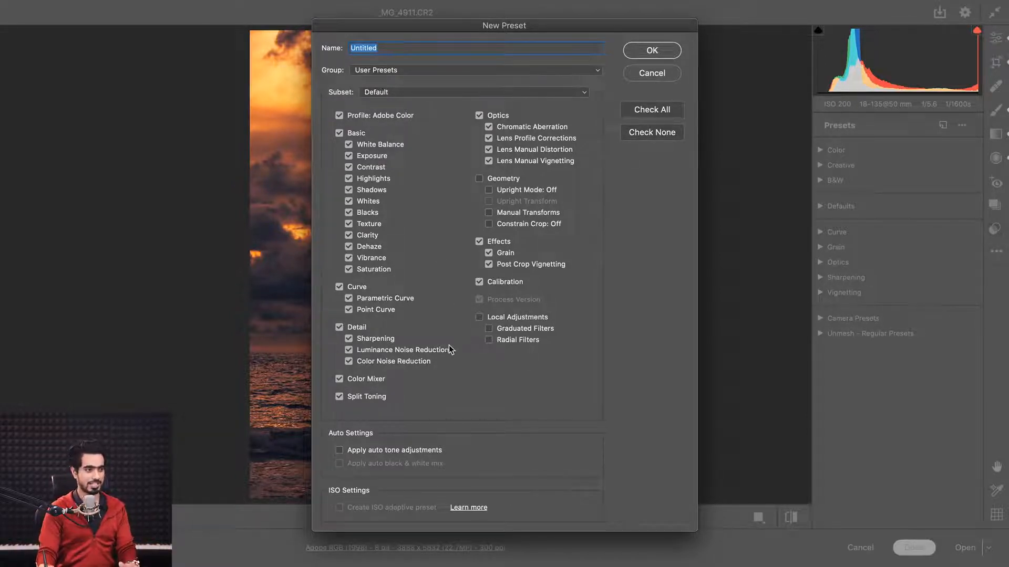
{"action": "type", "text": "Unmesh"}
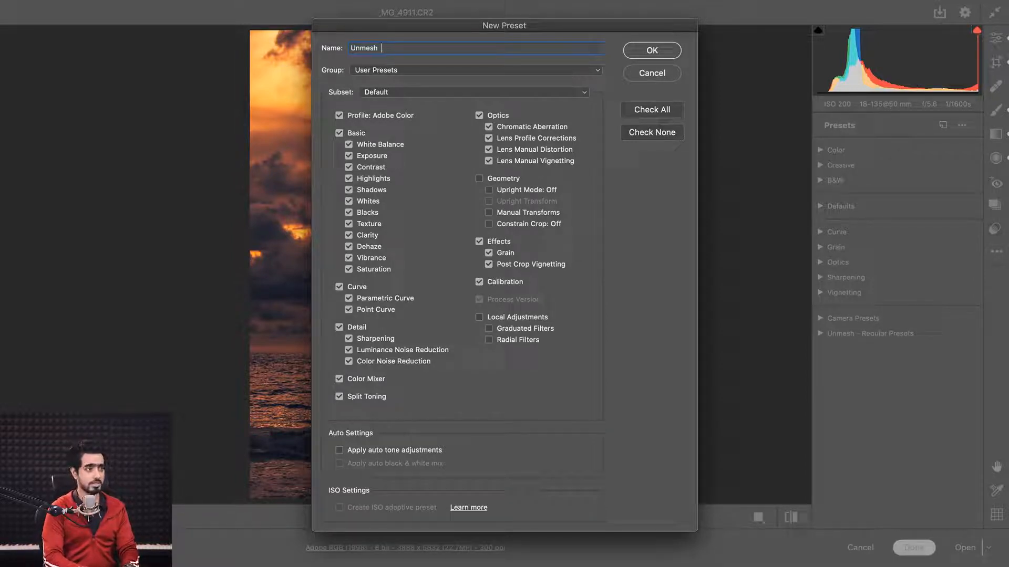
{"action": "type", "text": " Warm"}
{"action": "left_click", "coordinate": [654, 49]}
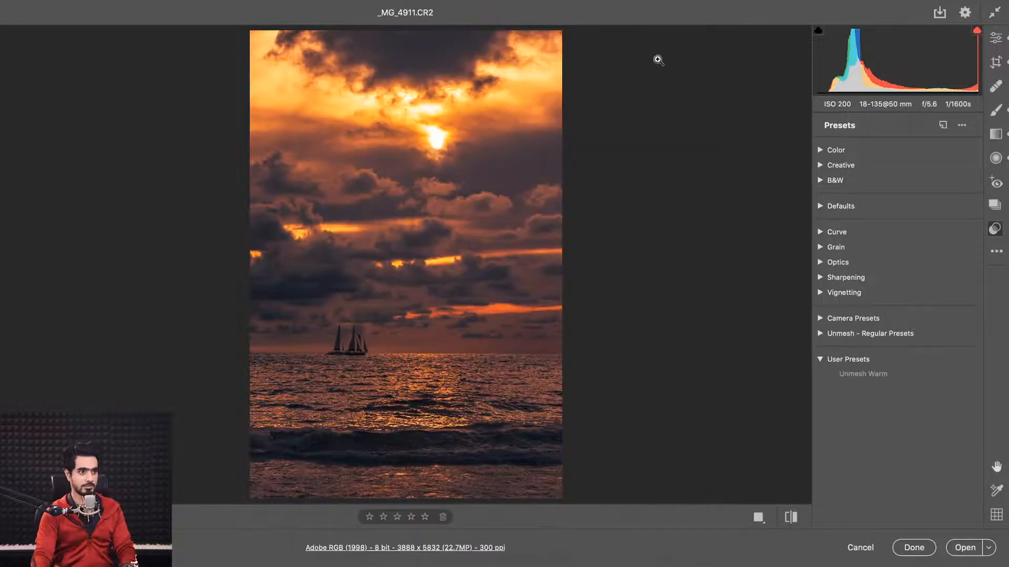
Select the newly saved warm user preset and look through the Curve and B&W preset groups
{"action": "left_click", "coordinate": [860, 383]}
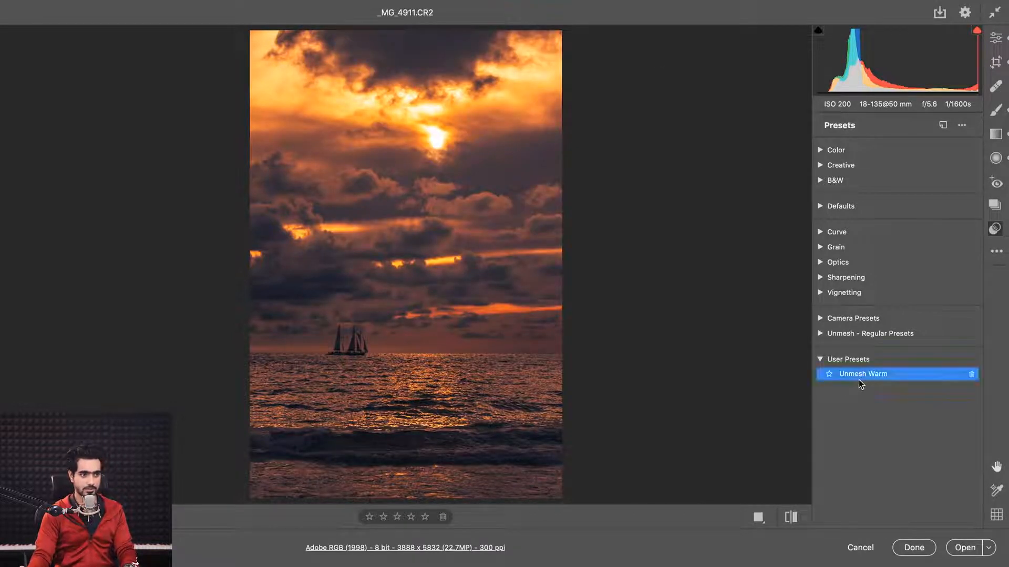
{"action": "left_click", "coordinate": [820, 233]}
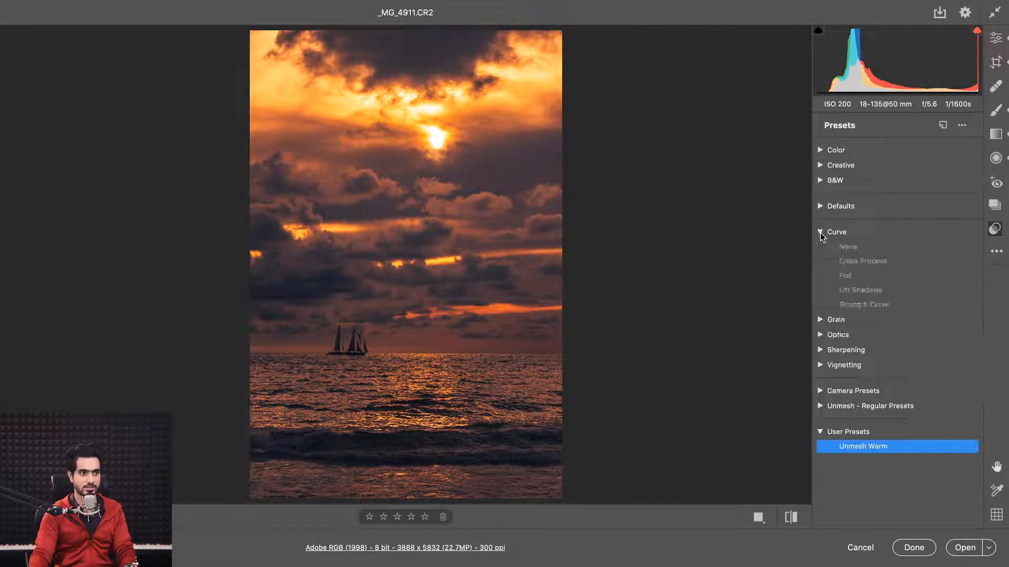
{"action": "left_click", "coordinate": [821, 232]}
{"action": "left_click", "coordinate": [821, 180]}
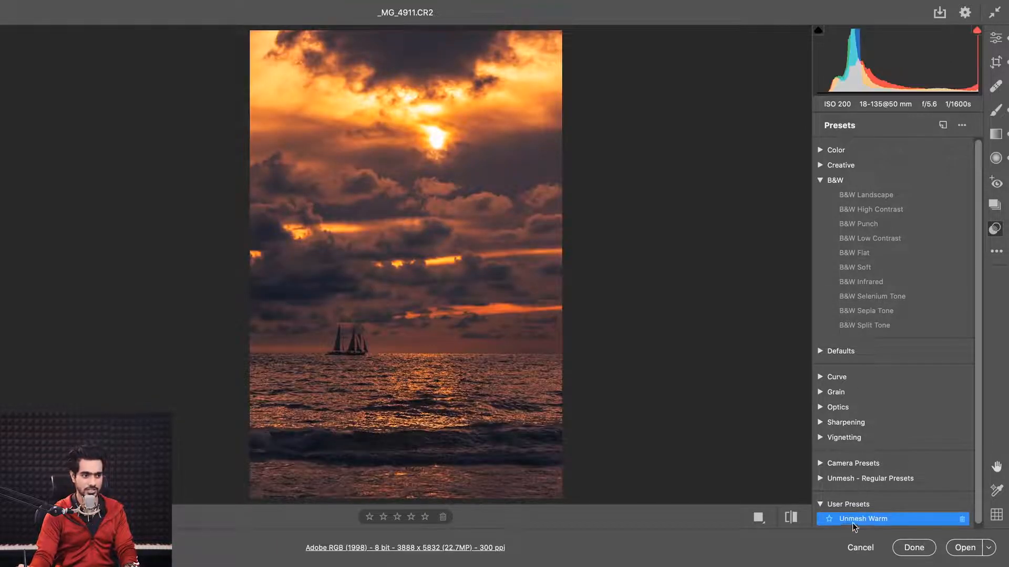
{"action": "left_click", "coordinate": [820, 181]}
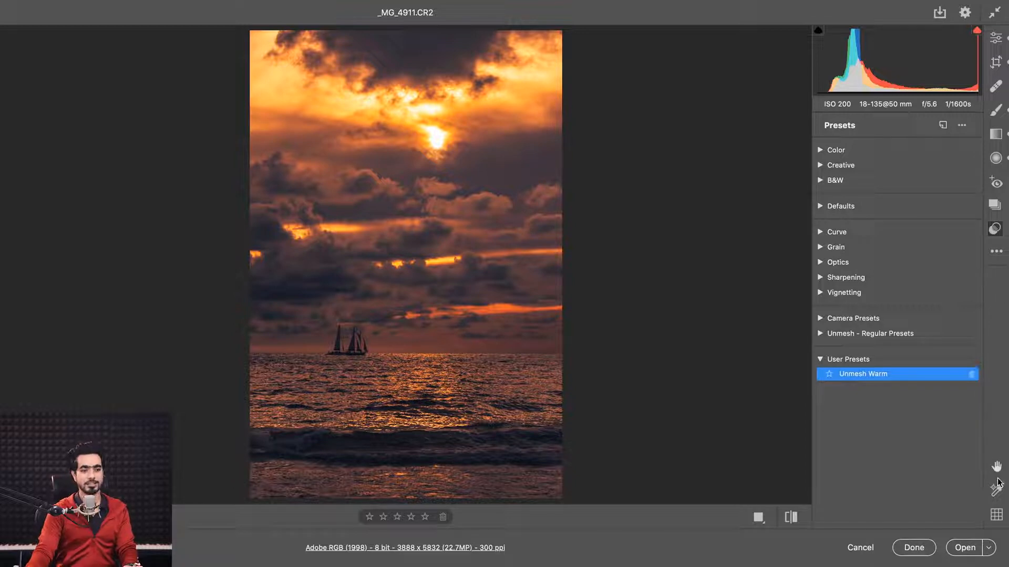
Inspect the photo up close with the Hand tool, from the glowing clouds down to the sailing ships on the horizon
{"action": "left_click_drag", "start_coordinate": [389, 277], "coordinate": [401, 283]}
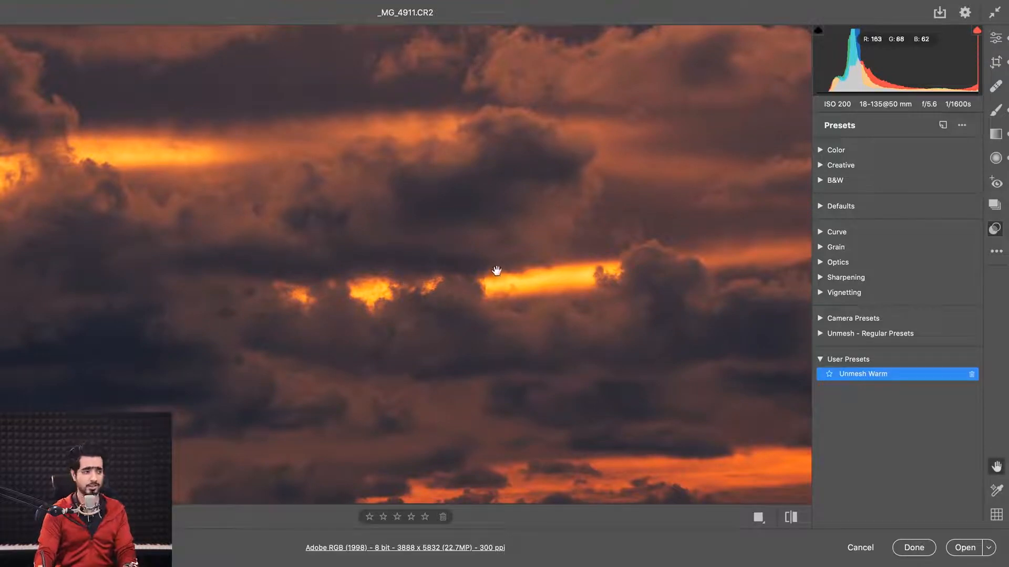
{"action": "left_click_drag", "start_coordinate": [496, 273], "coordinate": [265, 132]}
{"action": "left_click_drag", "start_coordinate": [375, 330], "coordinate": [387, 263]}
{"action": "left_click", "coordinate": [996, 468]}
{"action": "left_click_drag", "start_coordinate": [527, 286], "coordinate": [457, 348]}
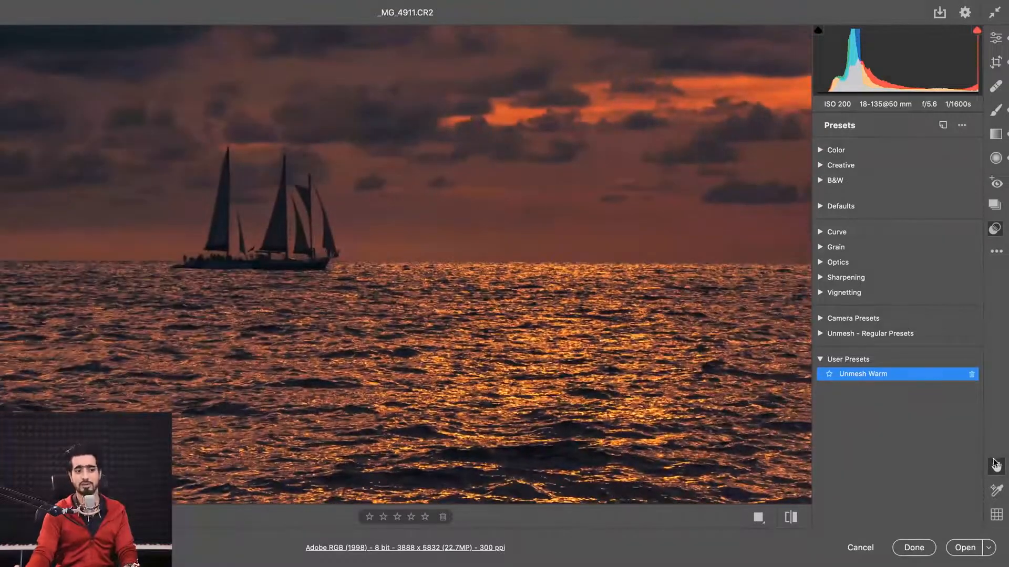
Place five color samplers on the photo, two in the sky beside the ships and three on the water
{"action": "left_click", "coordinate": [993, 493]}
{"action": "left_click", "coordinate": [995, 492]}
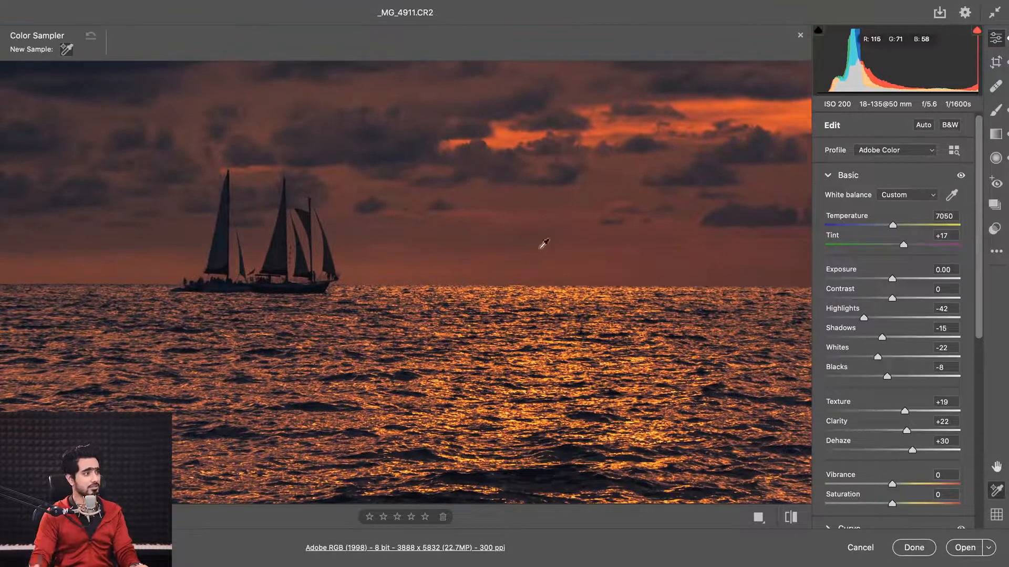
{"action": "left_click", "coordinate": [376, 187]}
{"action": "left_click", "coordinate": [521, 198]}
{"action": "left_click", "coordinate": [403, 350]}
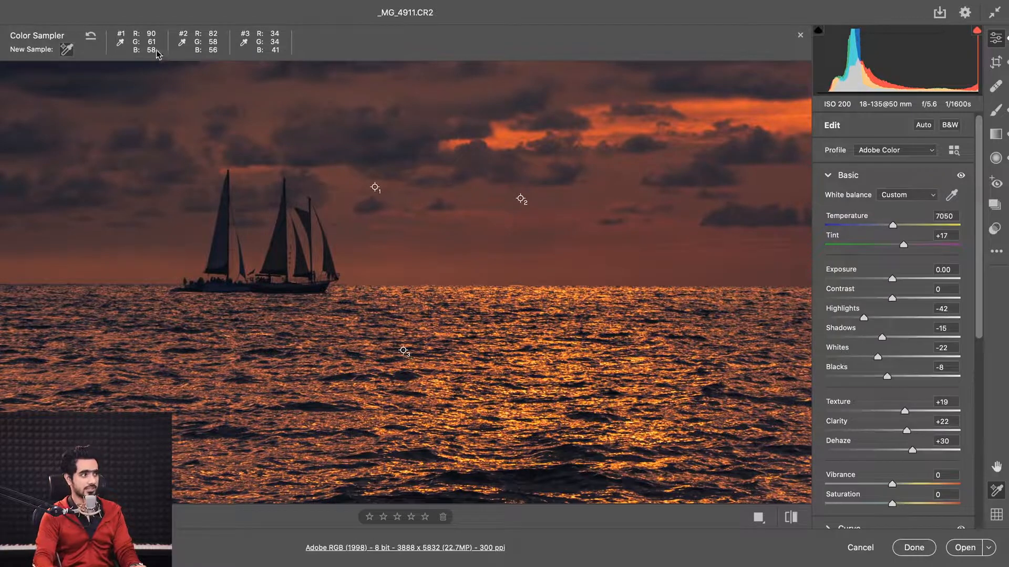
{"action": "left_click", "coordinate": [319, 352]}
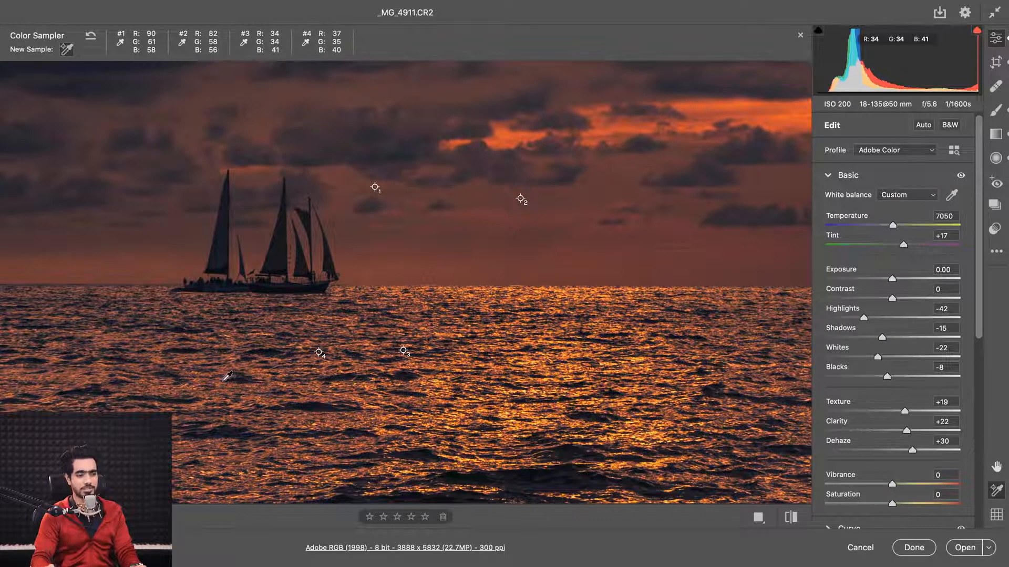
{"action": "left_click", "coordinate": [222, 381]}
Toggle the grid overlay on and off, and close the Color Sampler
{"action": "left_click", "coordinate": [997, 515]}
{"action": "left_click", "coordinate": [996, 514]}
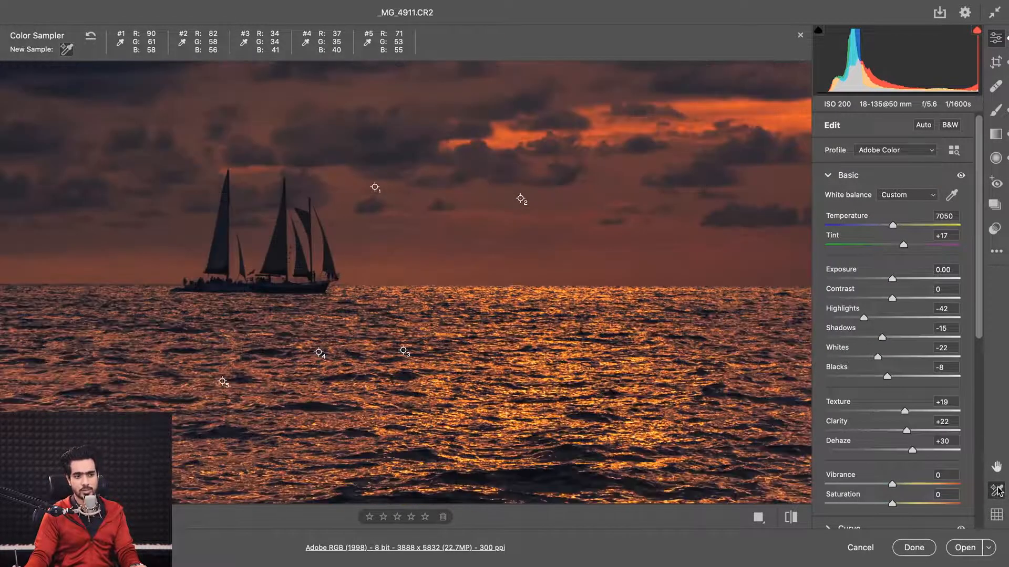
{"action": "left_click", "coordinate": [995, 493]}
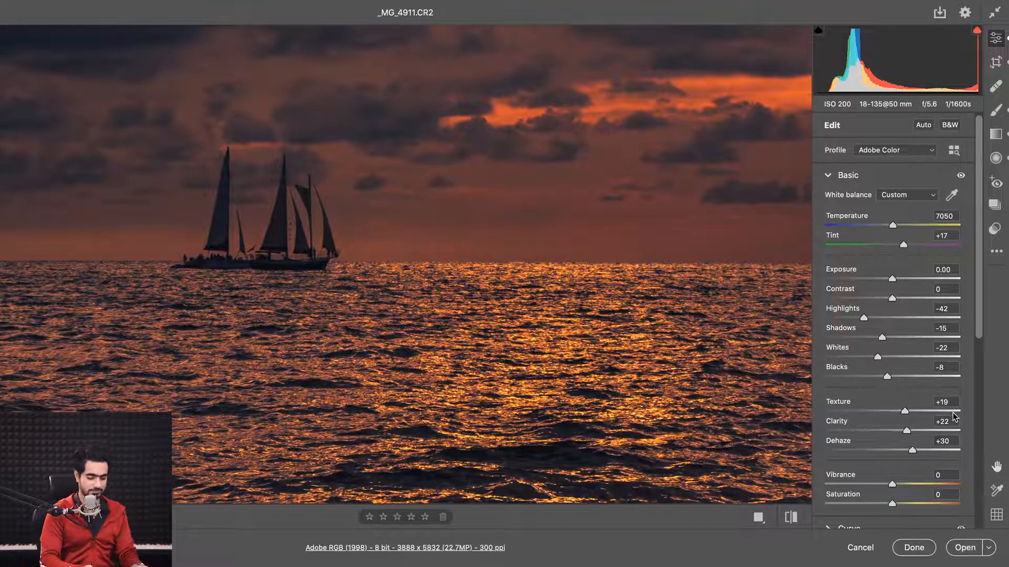
Adjust the tones directly on the histogram, setting Shadows to -13, Blacks to -52 and Whites to -15
{"action": "key", "text": "super+0"}
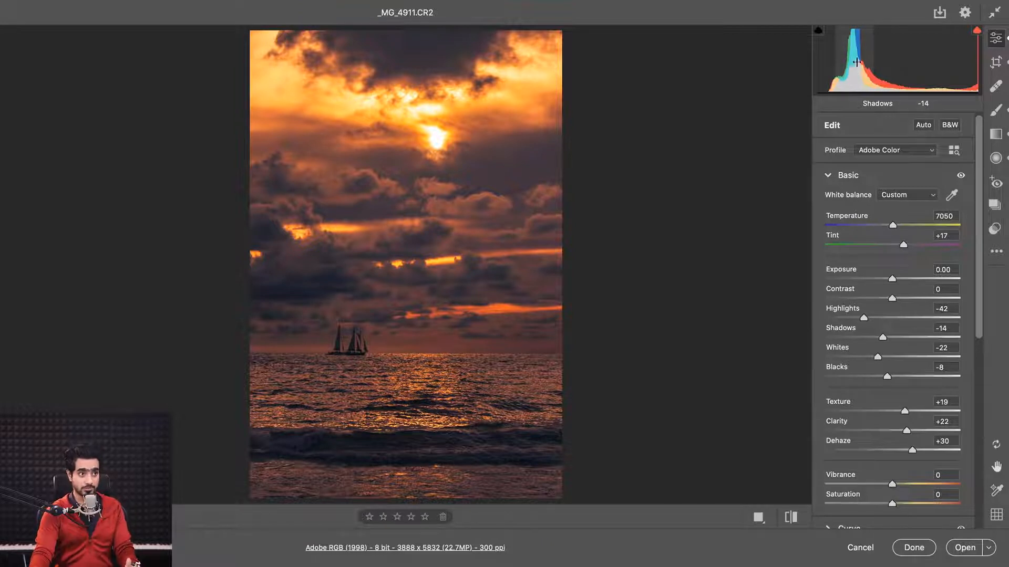
{"action": "left_click_drag", "start_coordinate": [857, 74], "coordinate": [802, 76]}
{"action": "left_click_drag", "start_coordinate": [973, 63], "coordinate": [940, 63]}
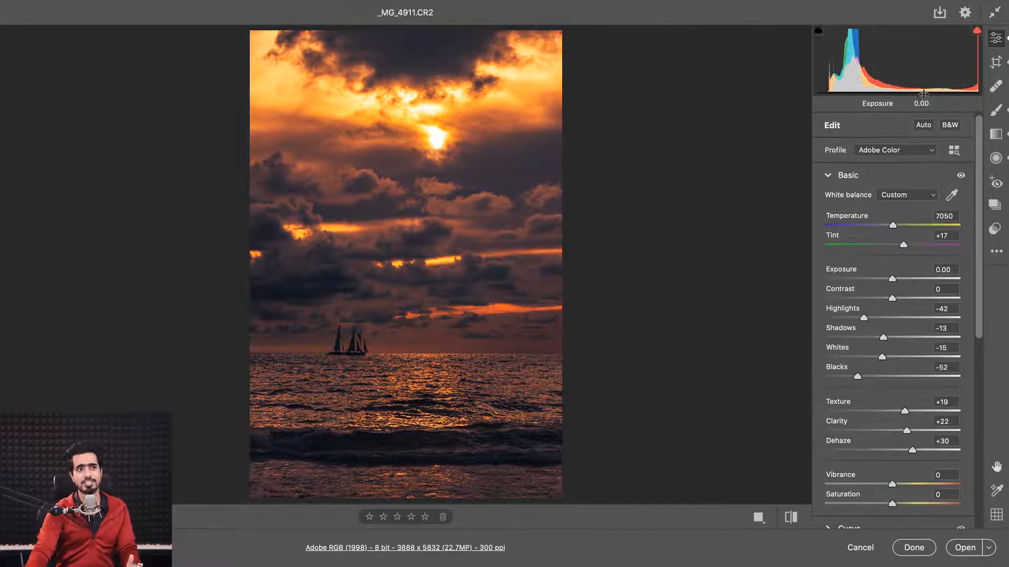